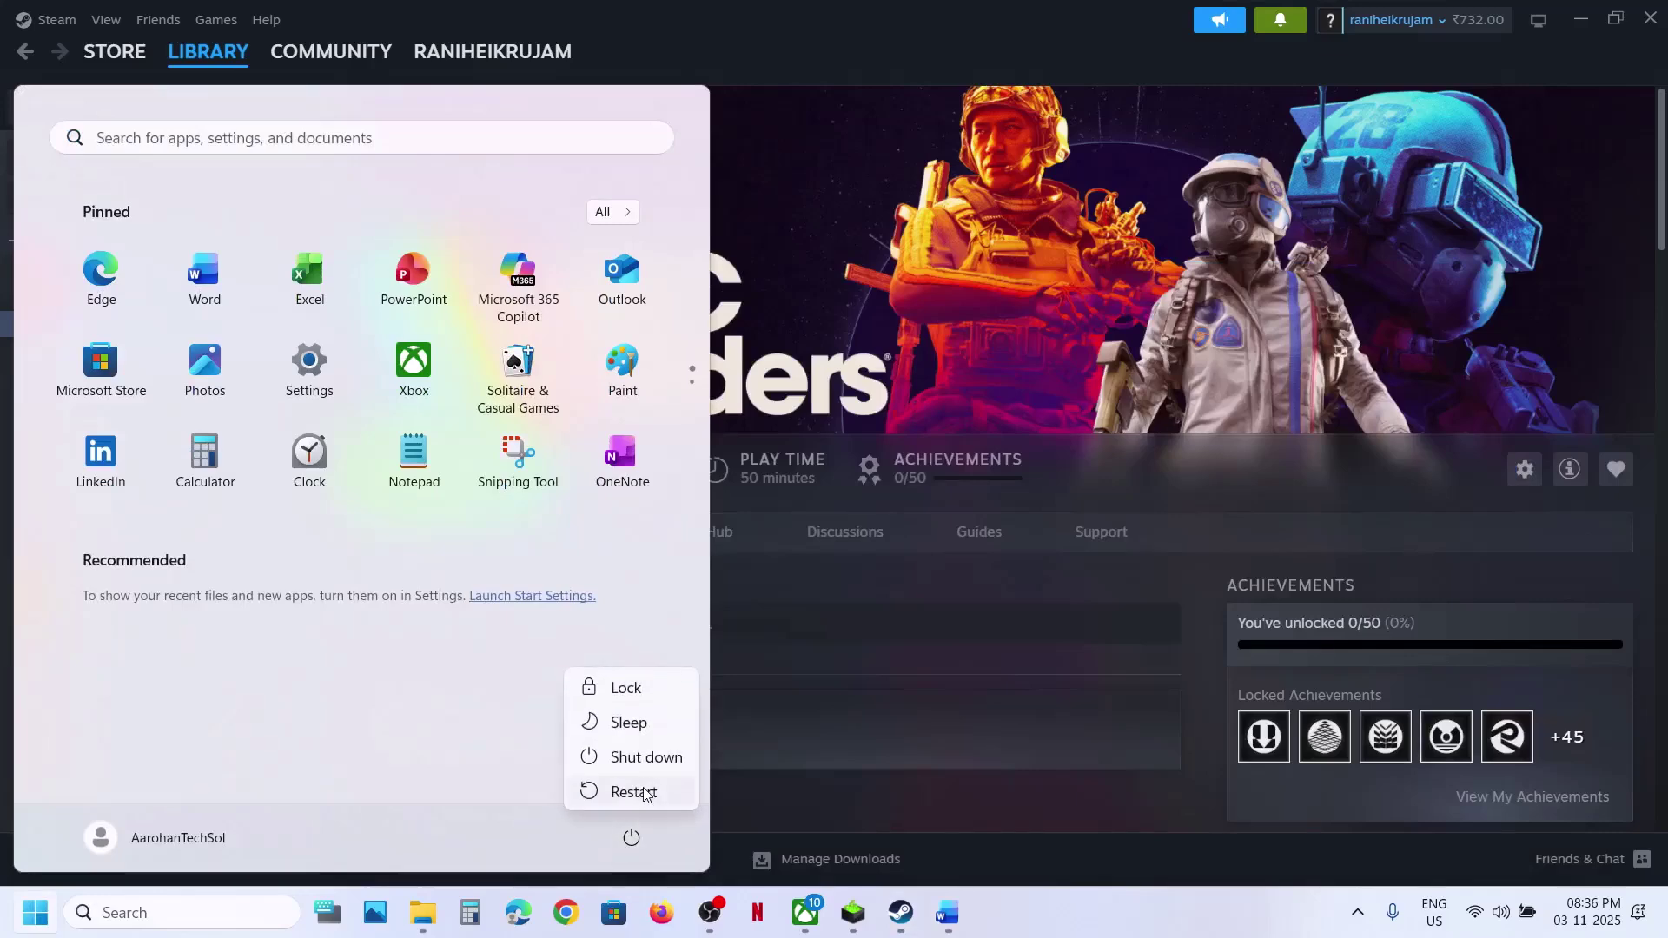
Dismiss the power options and highlight the "Windows + G" instruction in the "Game Audio Not Working" Word document.
left_click(922, 379)
left_click(922, 379)
left_click(951, 917)
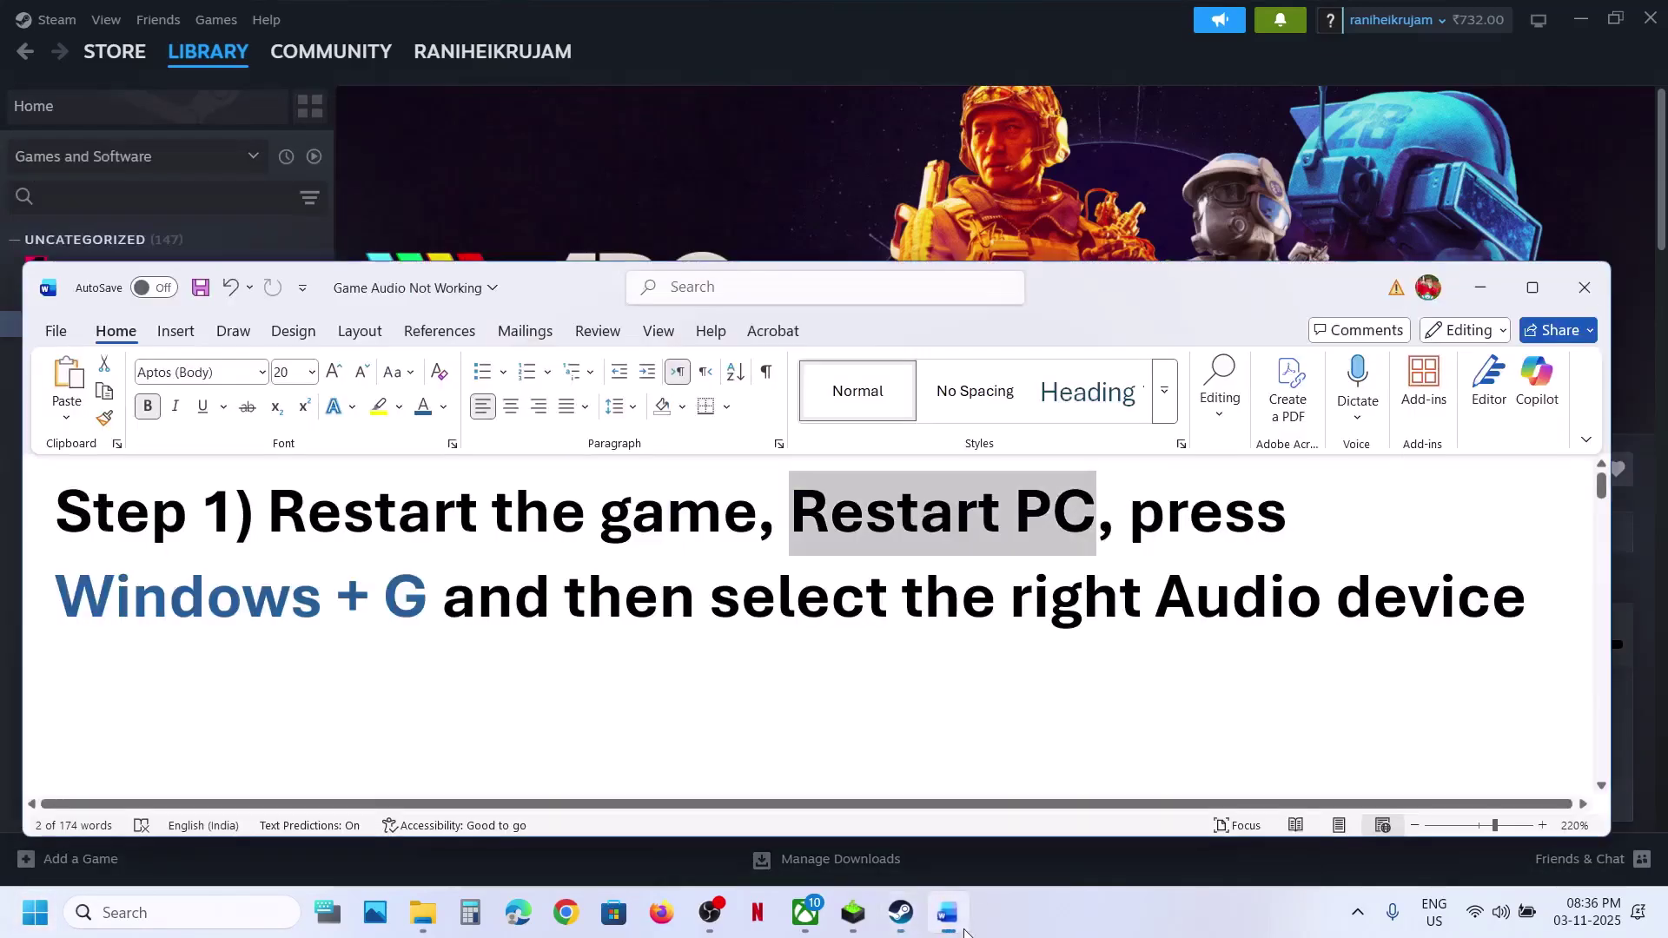
left_click_drag(139, 605, 432, 598)
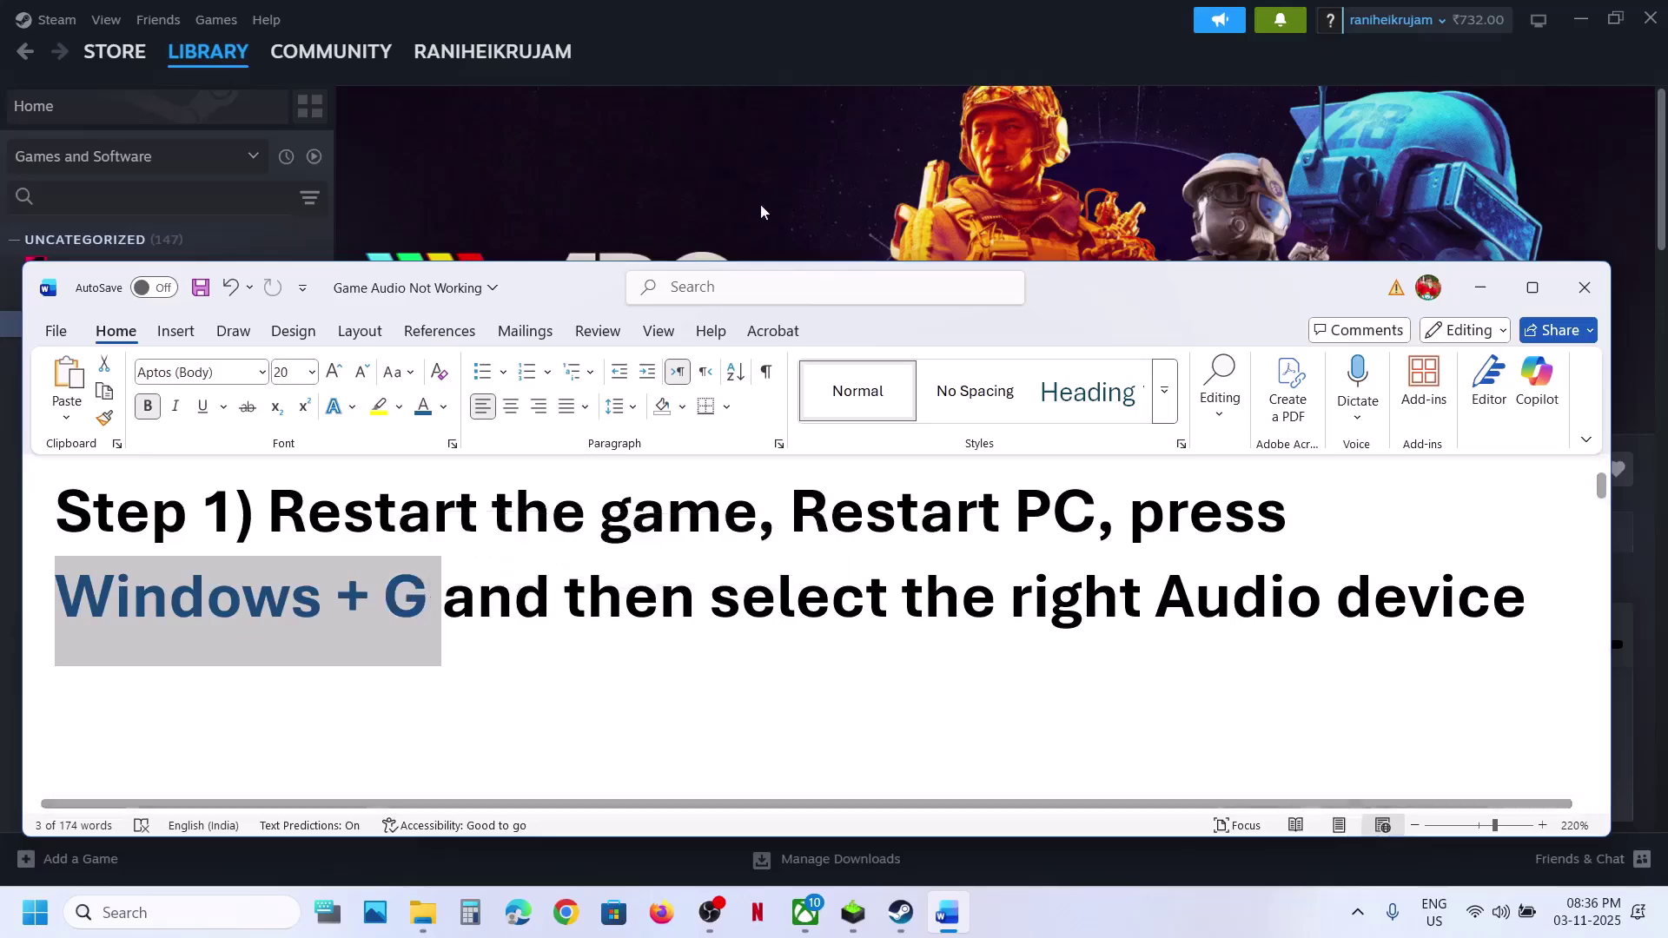
Return to Steam and open the Xbox Game Bar to check the Windows default output and per-app volumes in the audio mix.
left_click(765, 174)
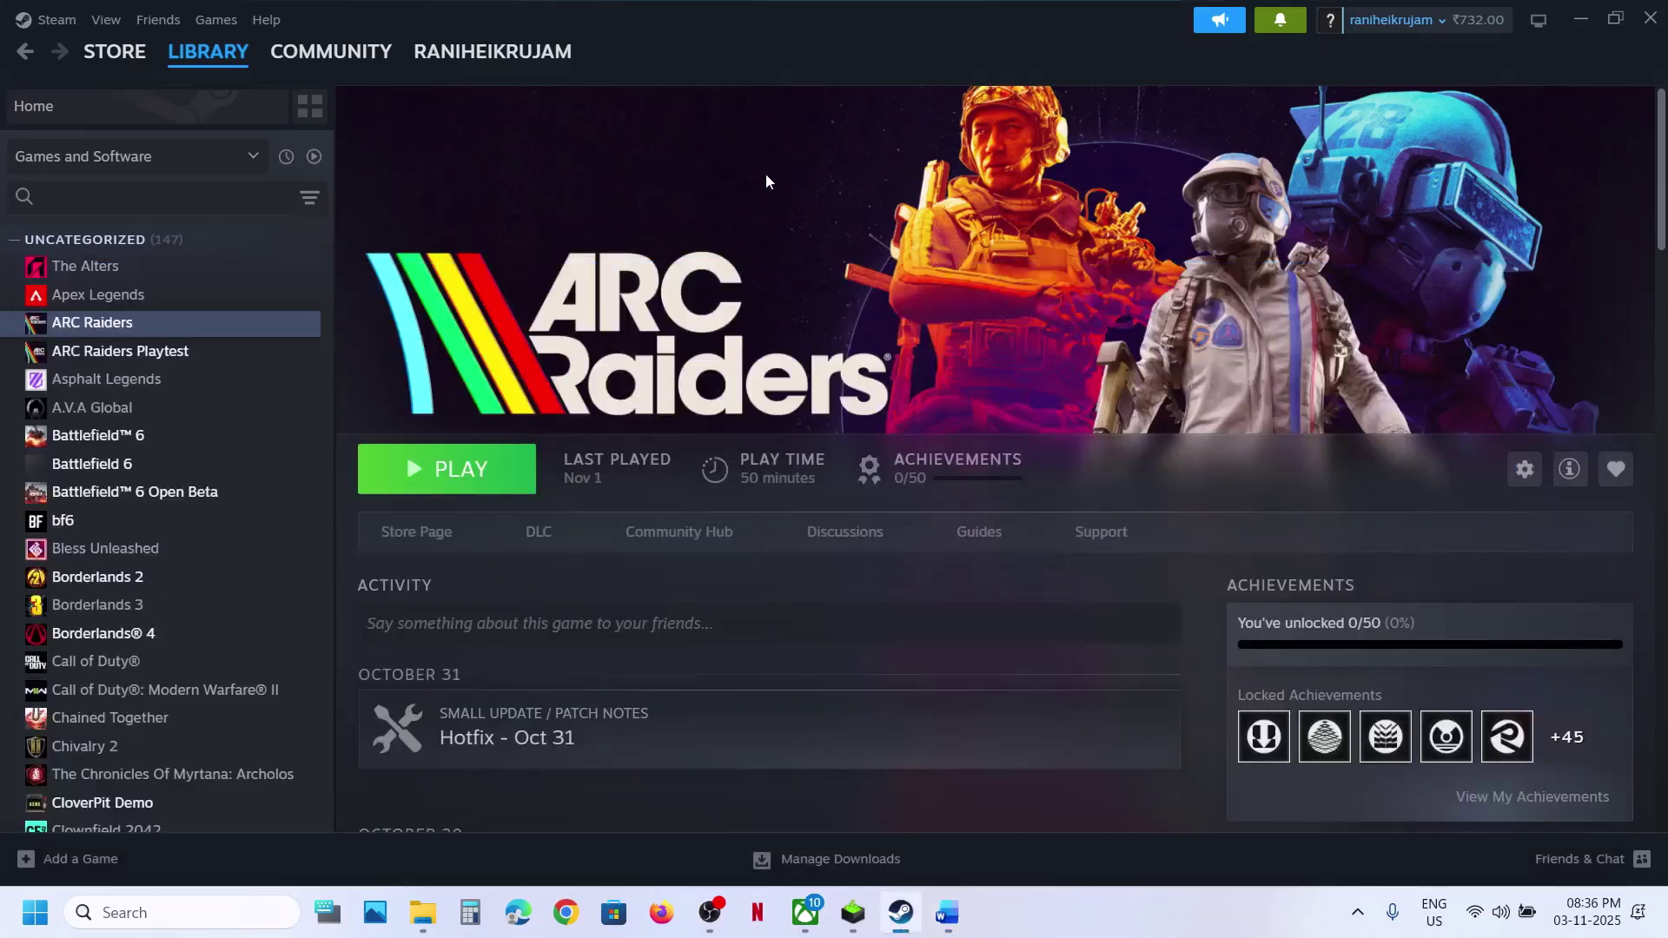
key("super+g")
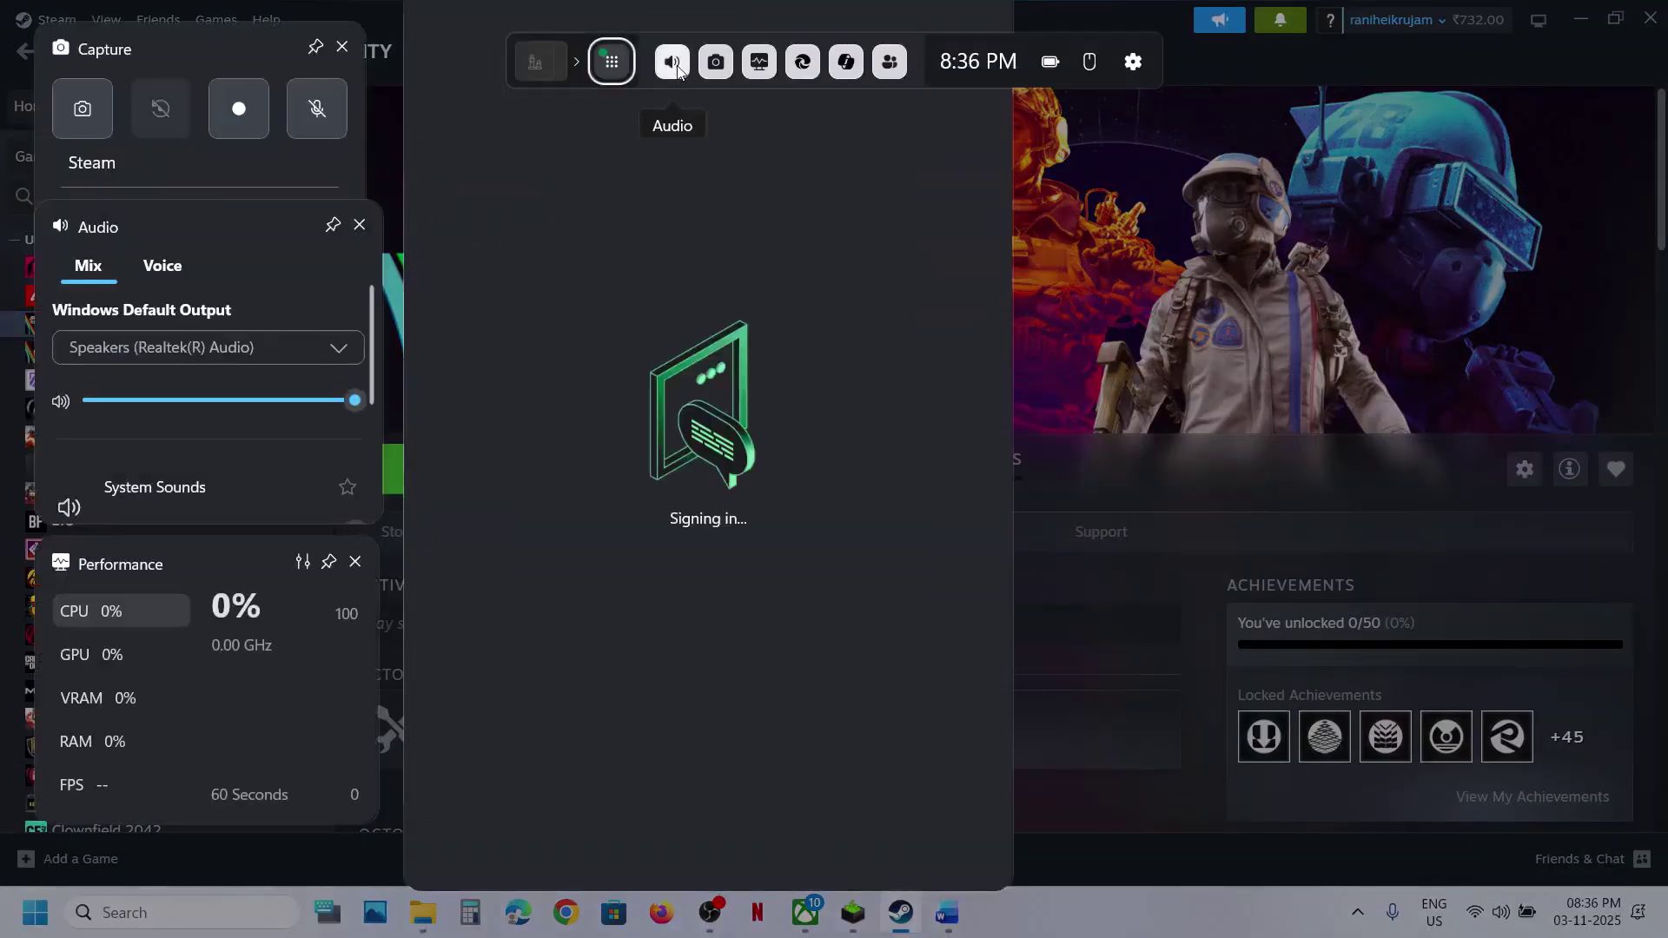
left_click(337, 350)
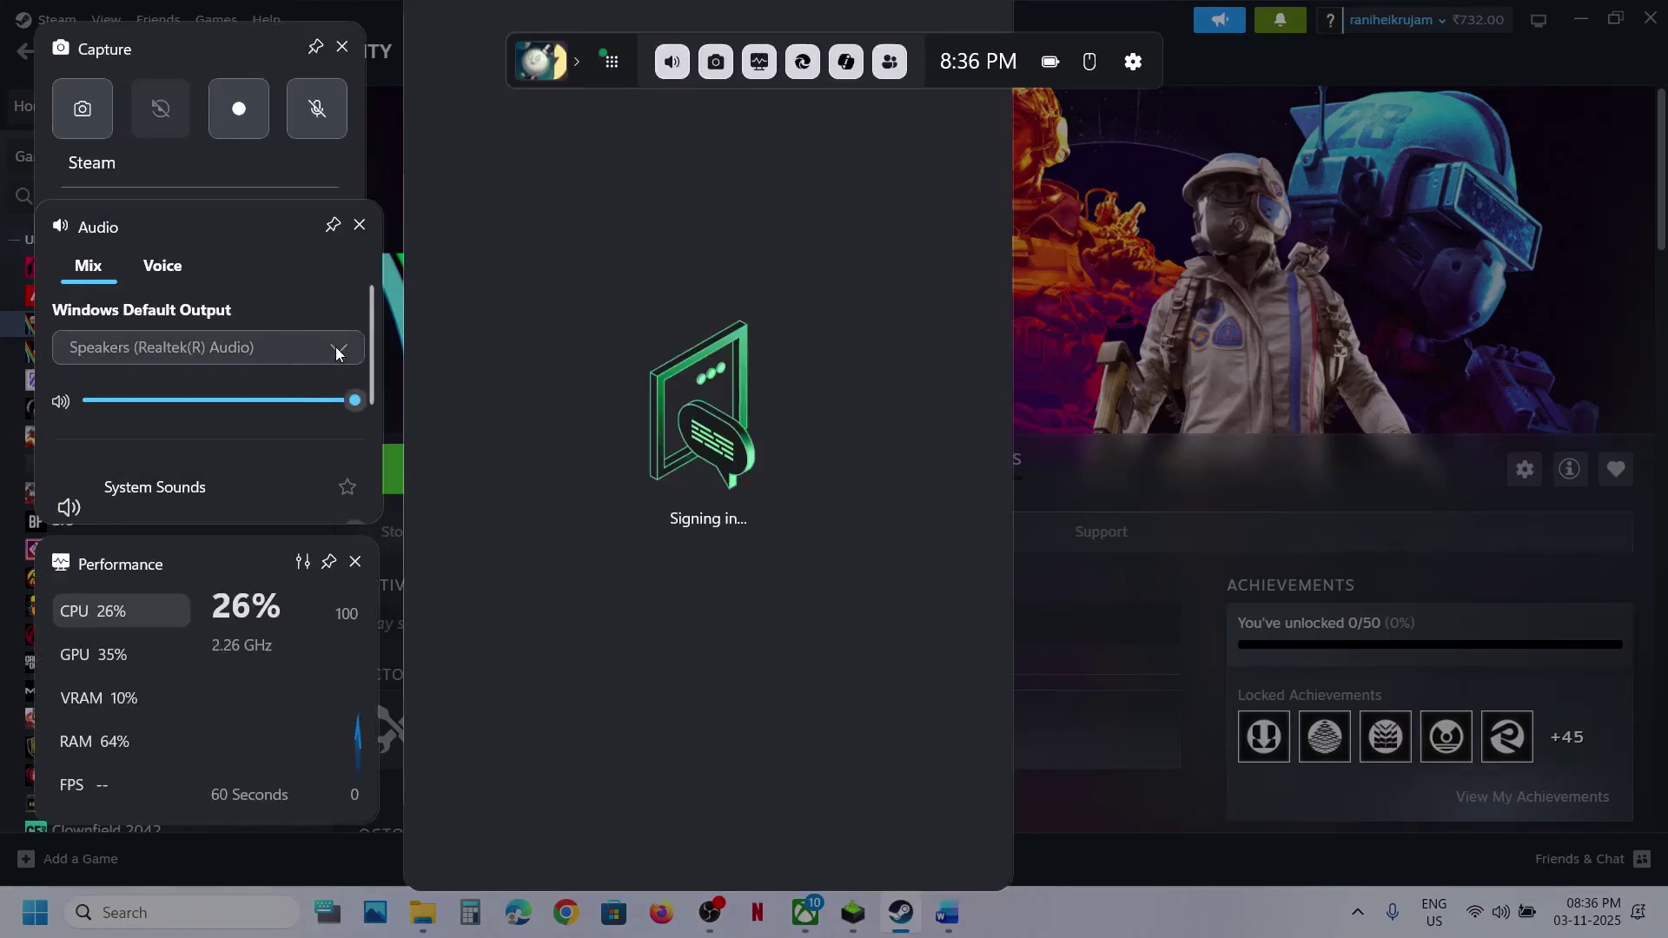
left_click(243, 313)
scroll(253, 347, "down", 5)
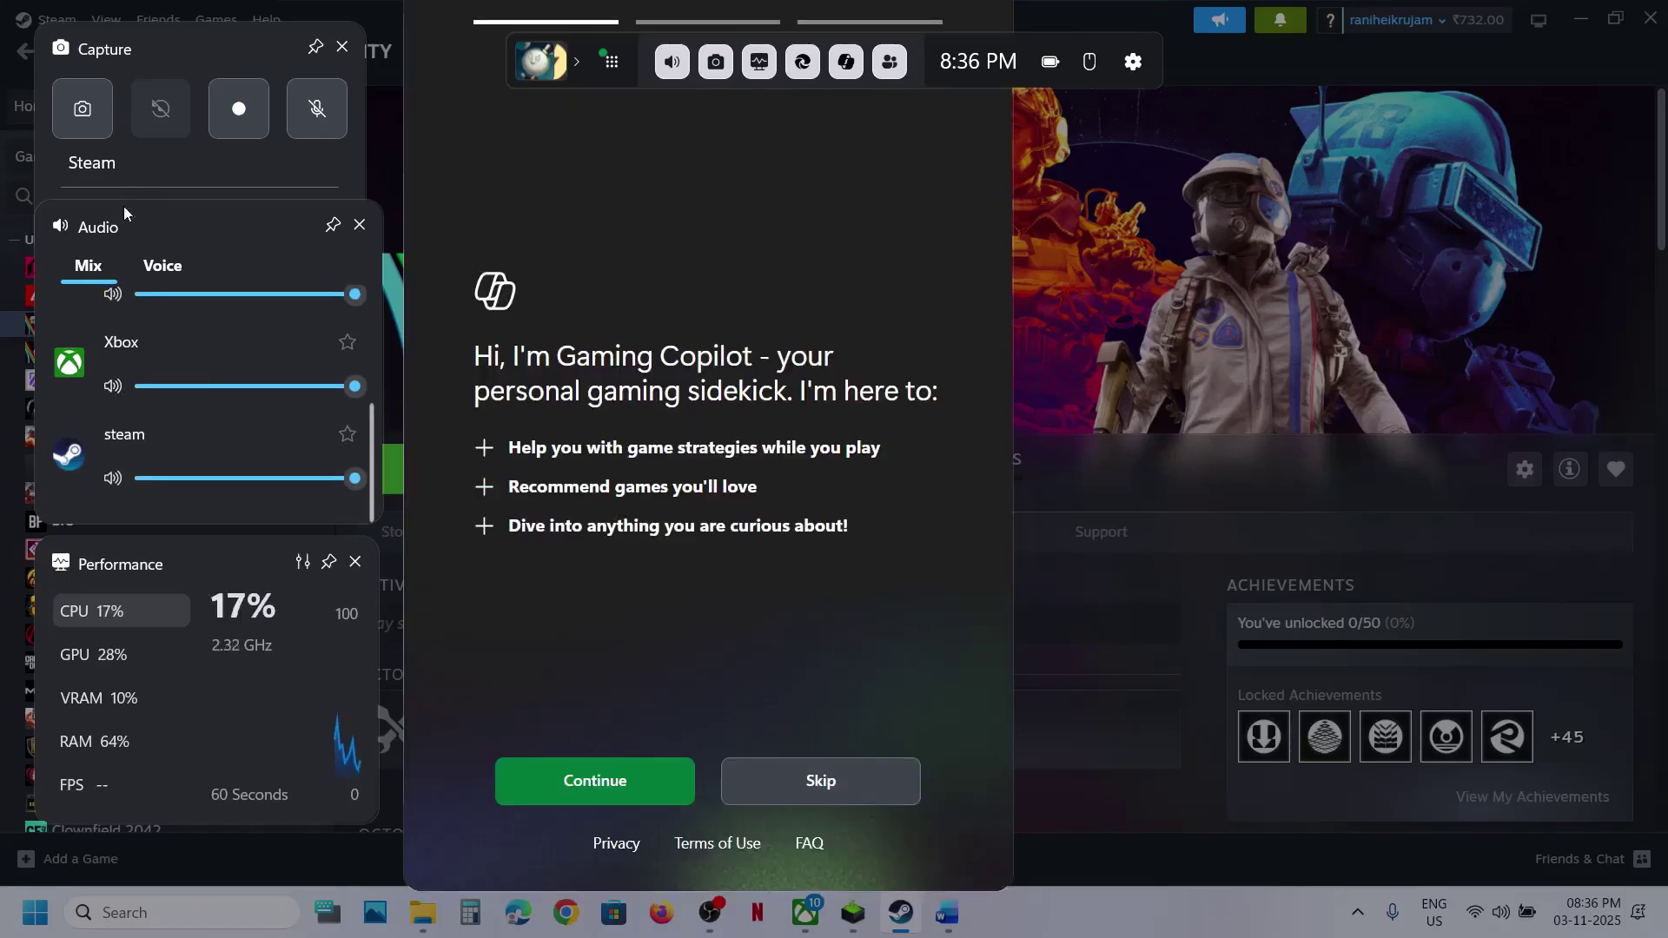
Review the Game Bar's voice devices with Speakers (Realtek(R) Audio) as default communications output, and close the overlay.
left_click(158, 278)
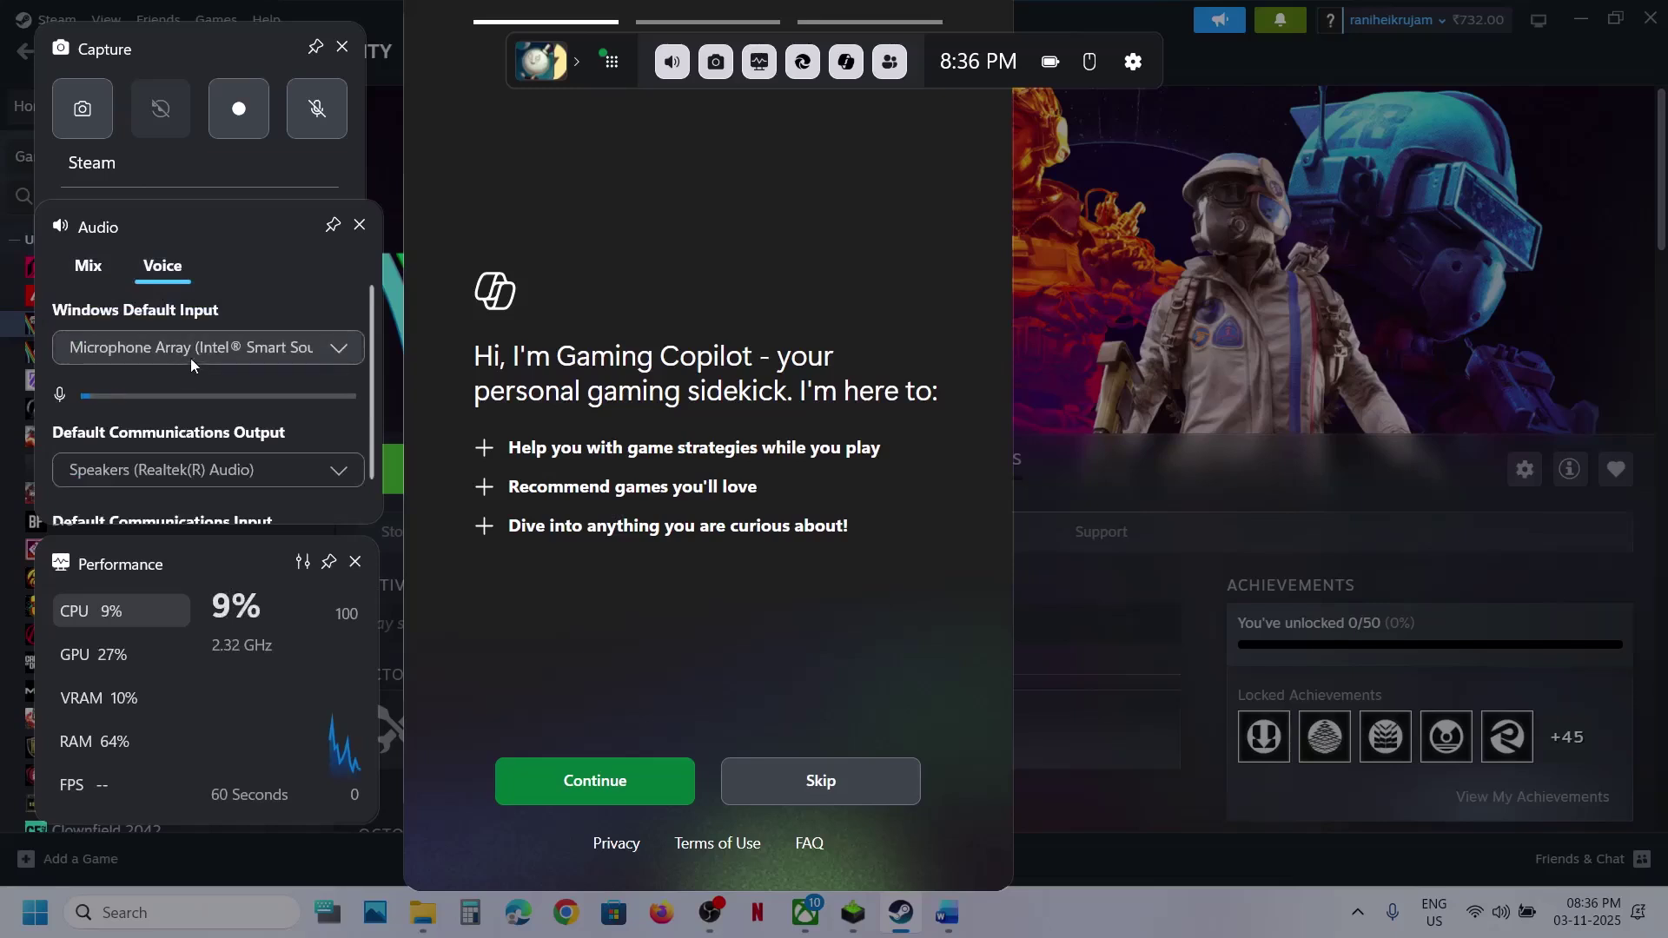
scroll(184, 352, "down", 1)
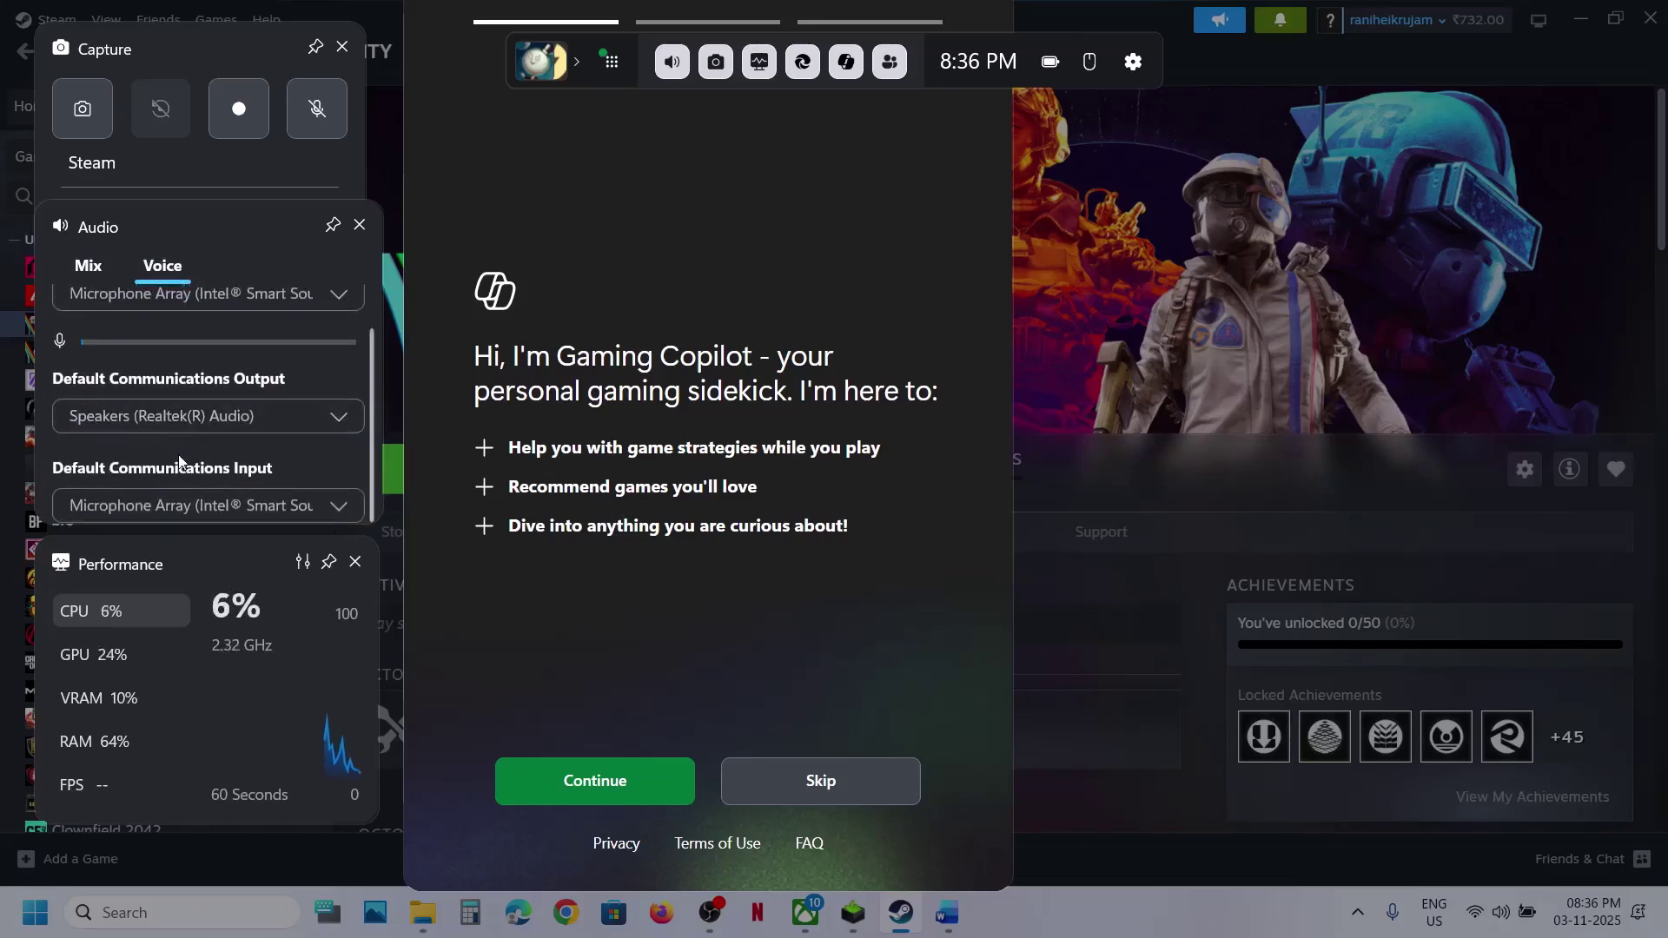
left_click(339, 418)
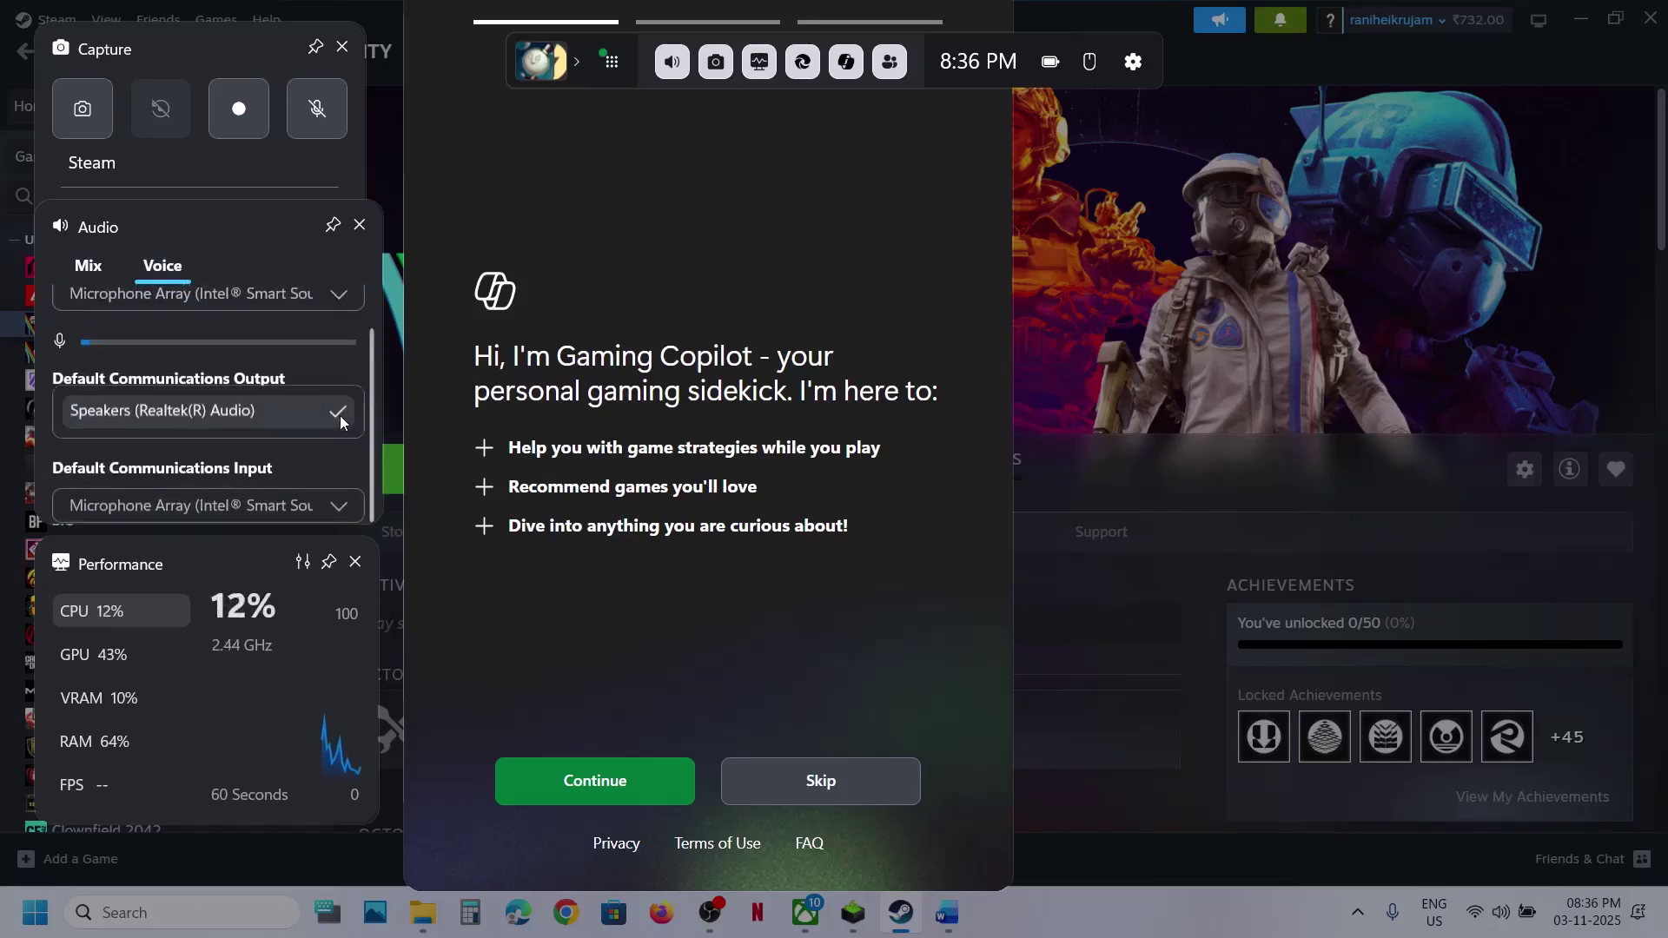
left_click(339, 419)
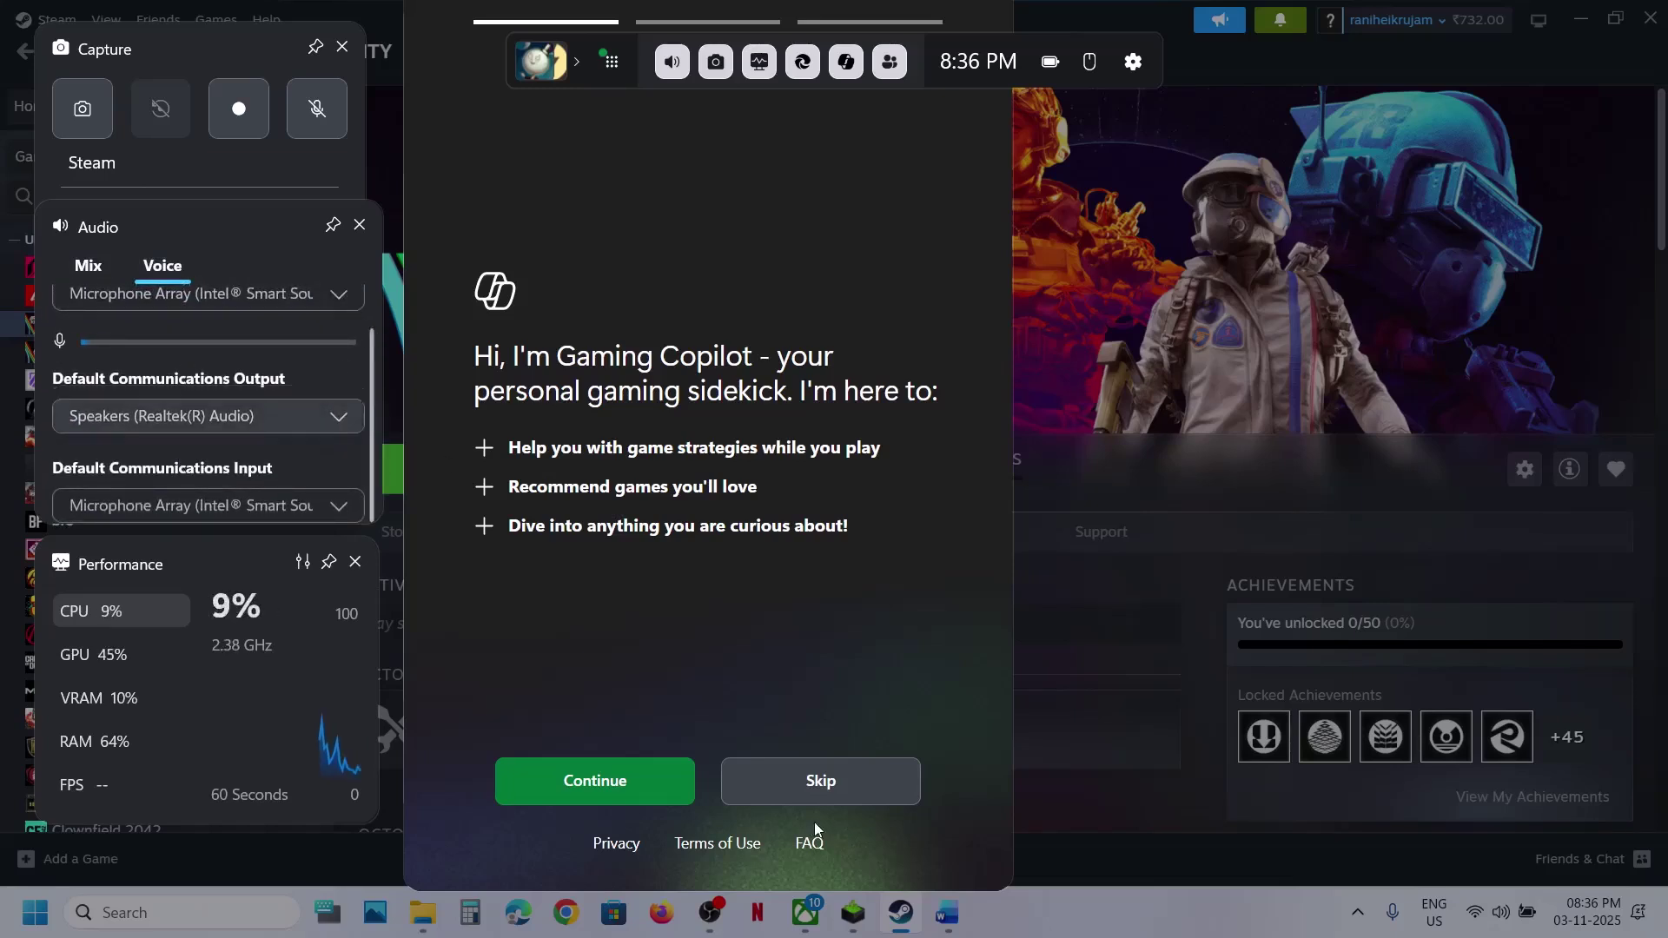
left_click(1160, 239)
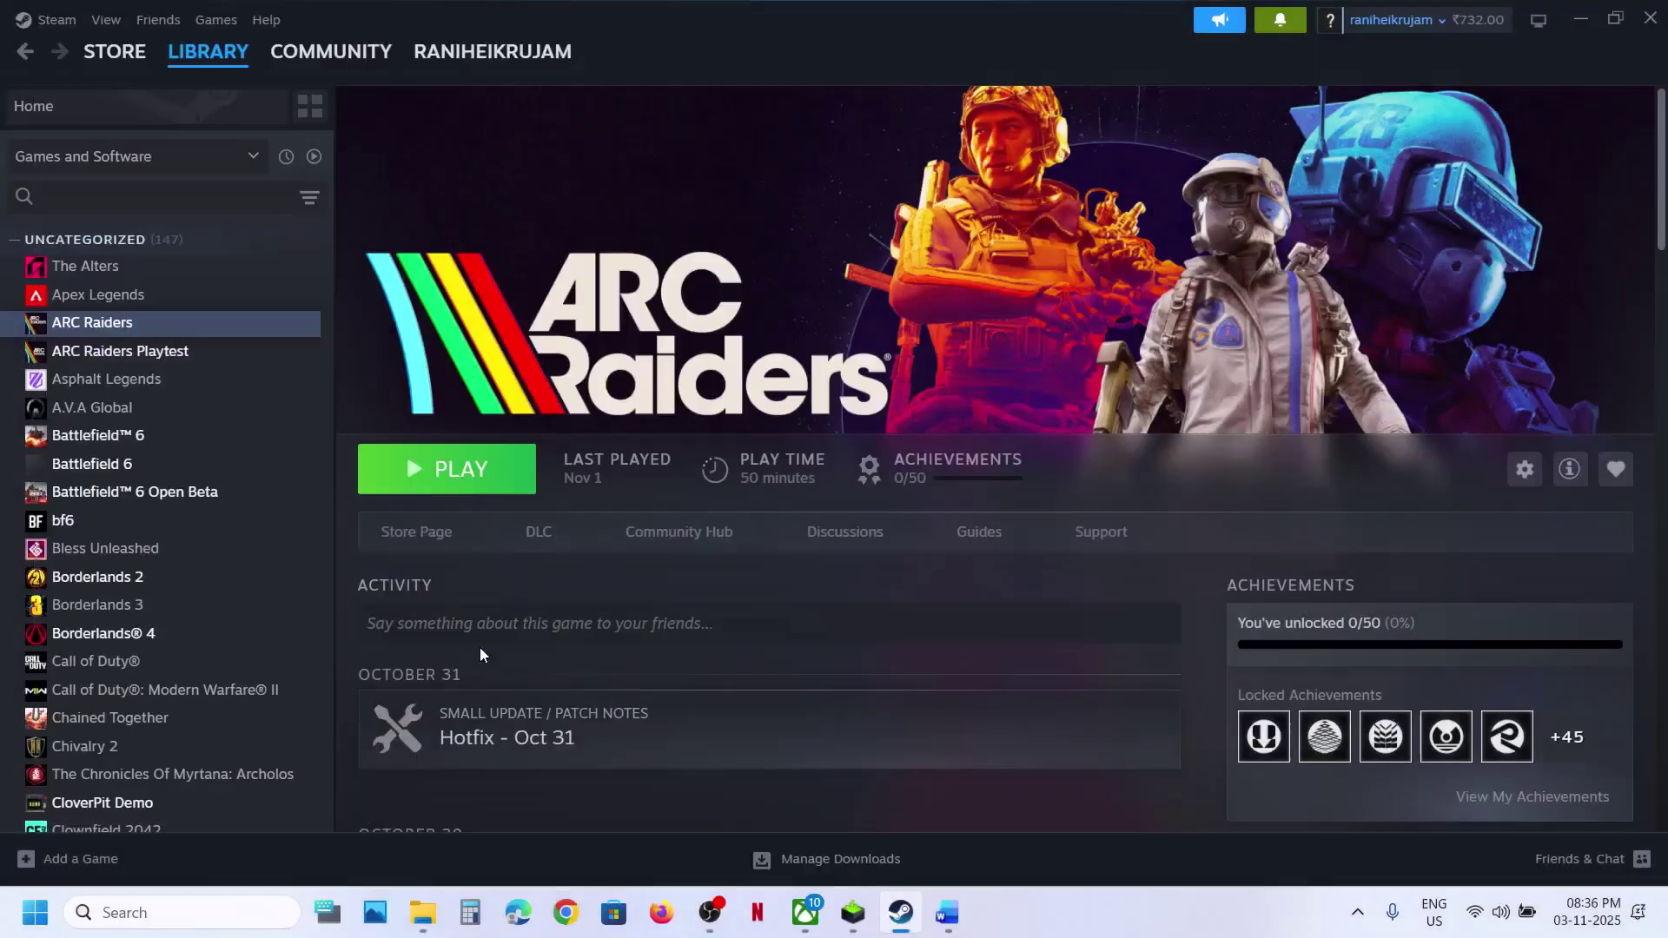
Copy the "-norhithread" launch parameter from Step 2 of the Word document.
left_click(947, 912)
scroll(642, 600, "down", 3)
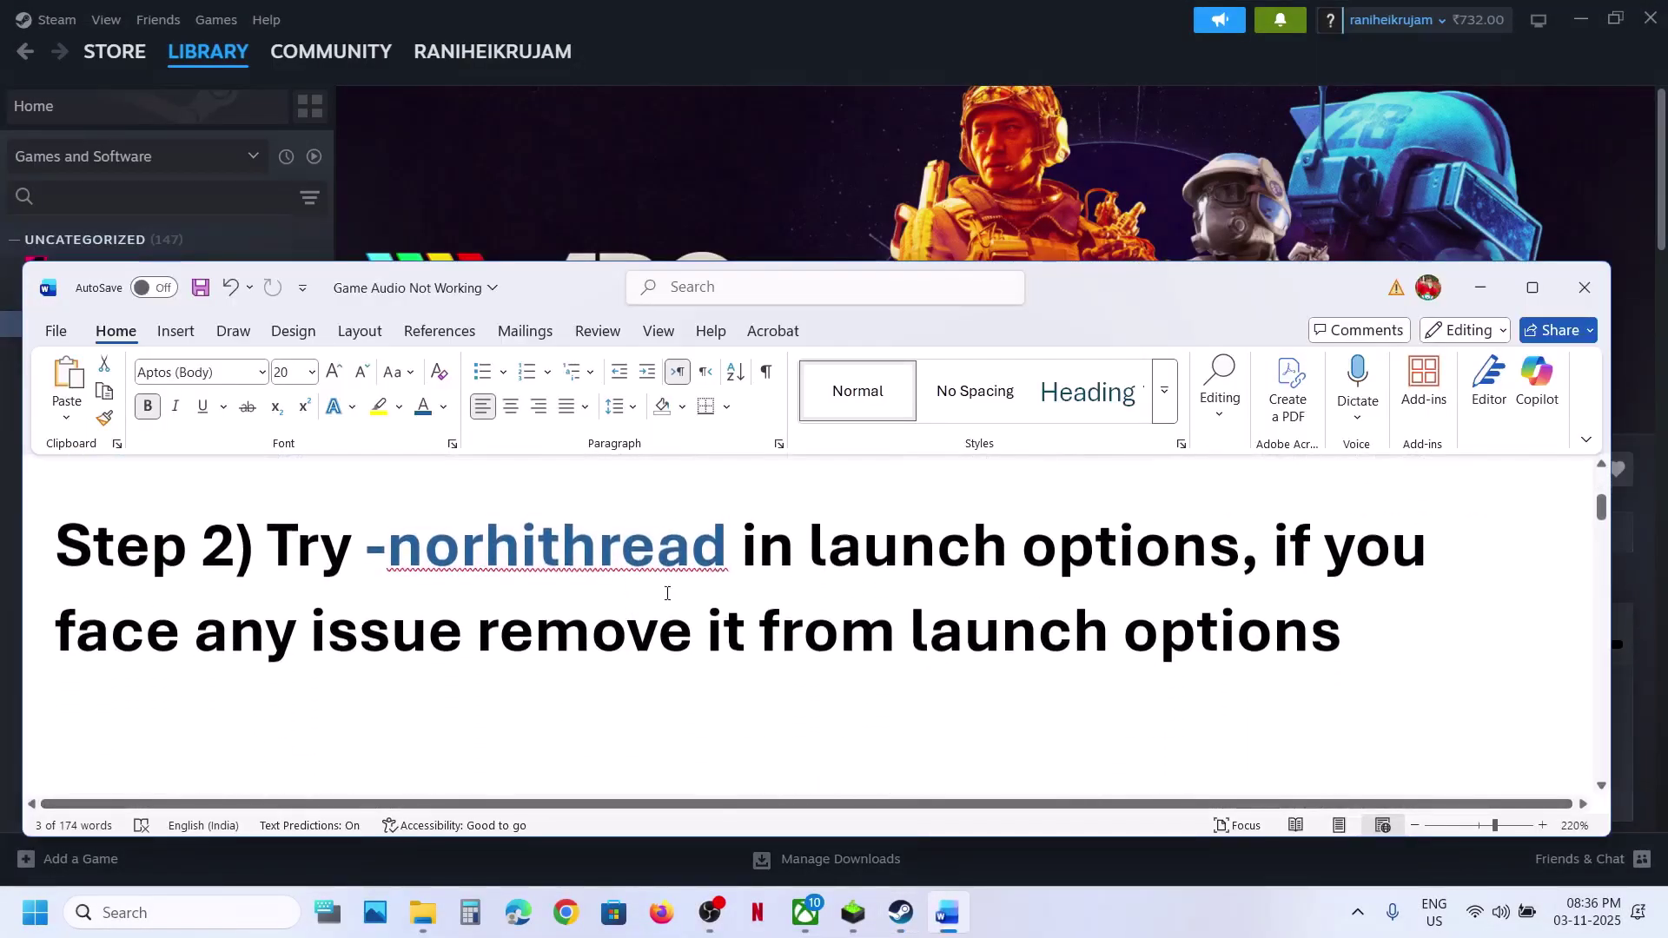
left_click_drag(738, 546, 364, 546)
key("ctrl+c")
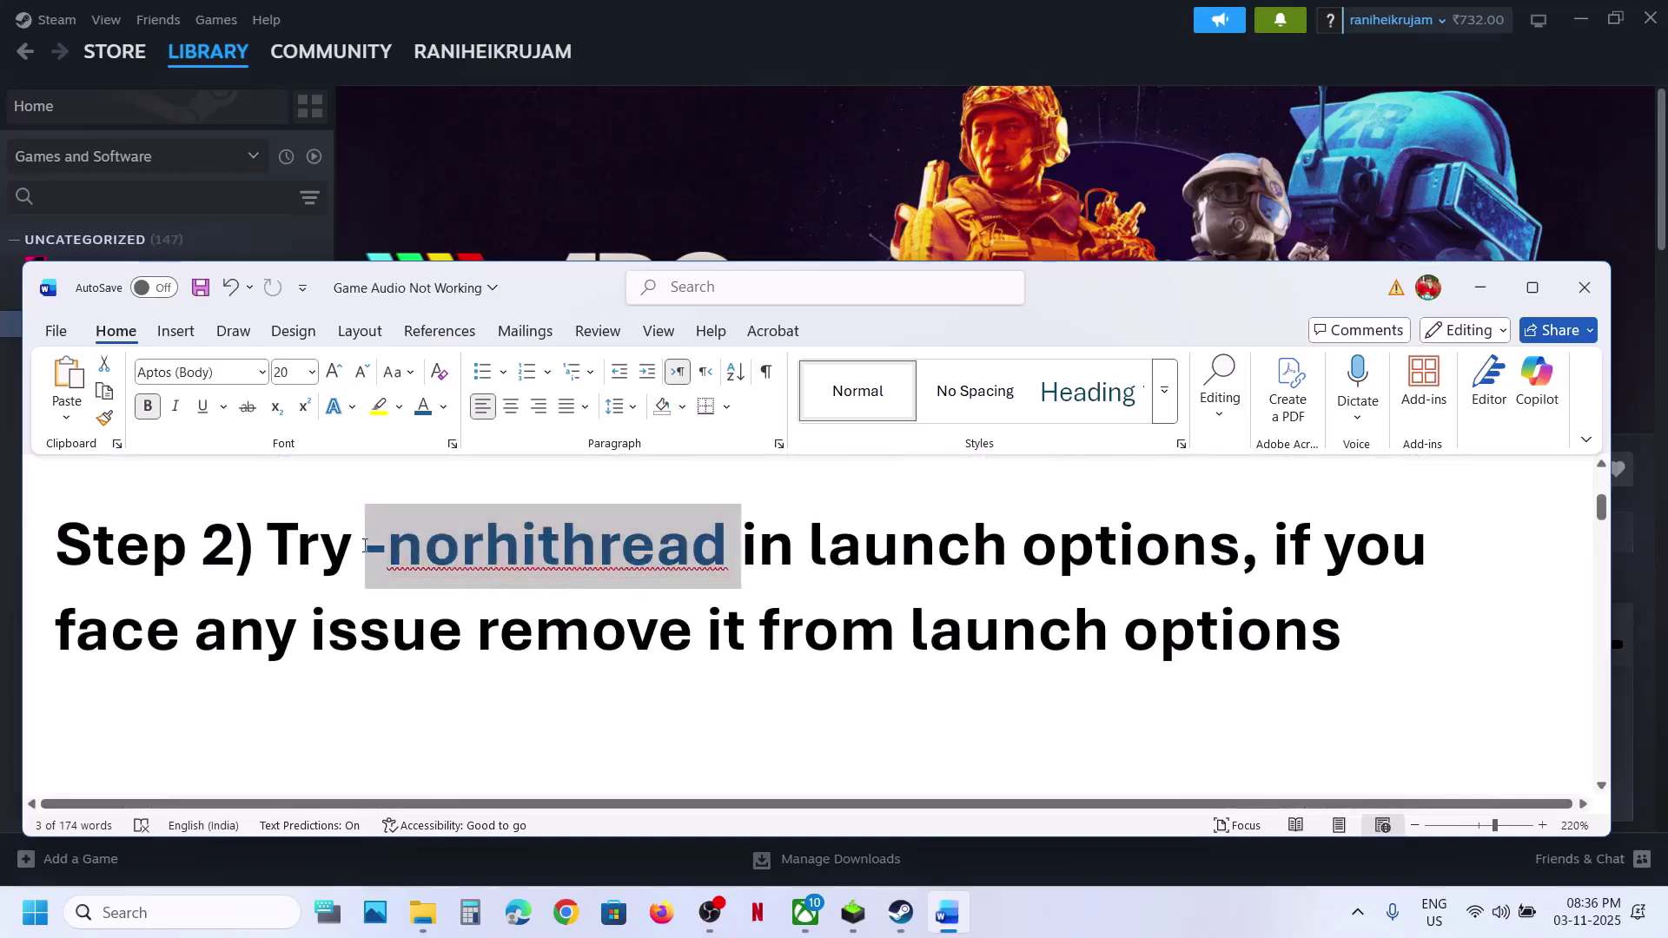
Switch to Steam and set ARC Raiders' launch options to "-norhithread" in the game's properties.
left_click(738, 196)
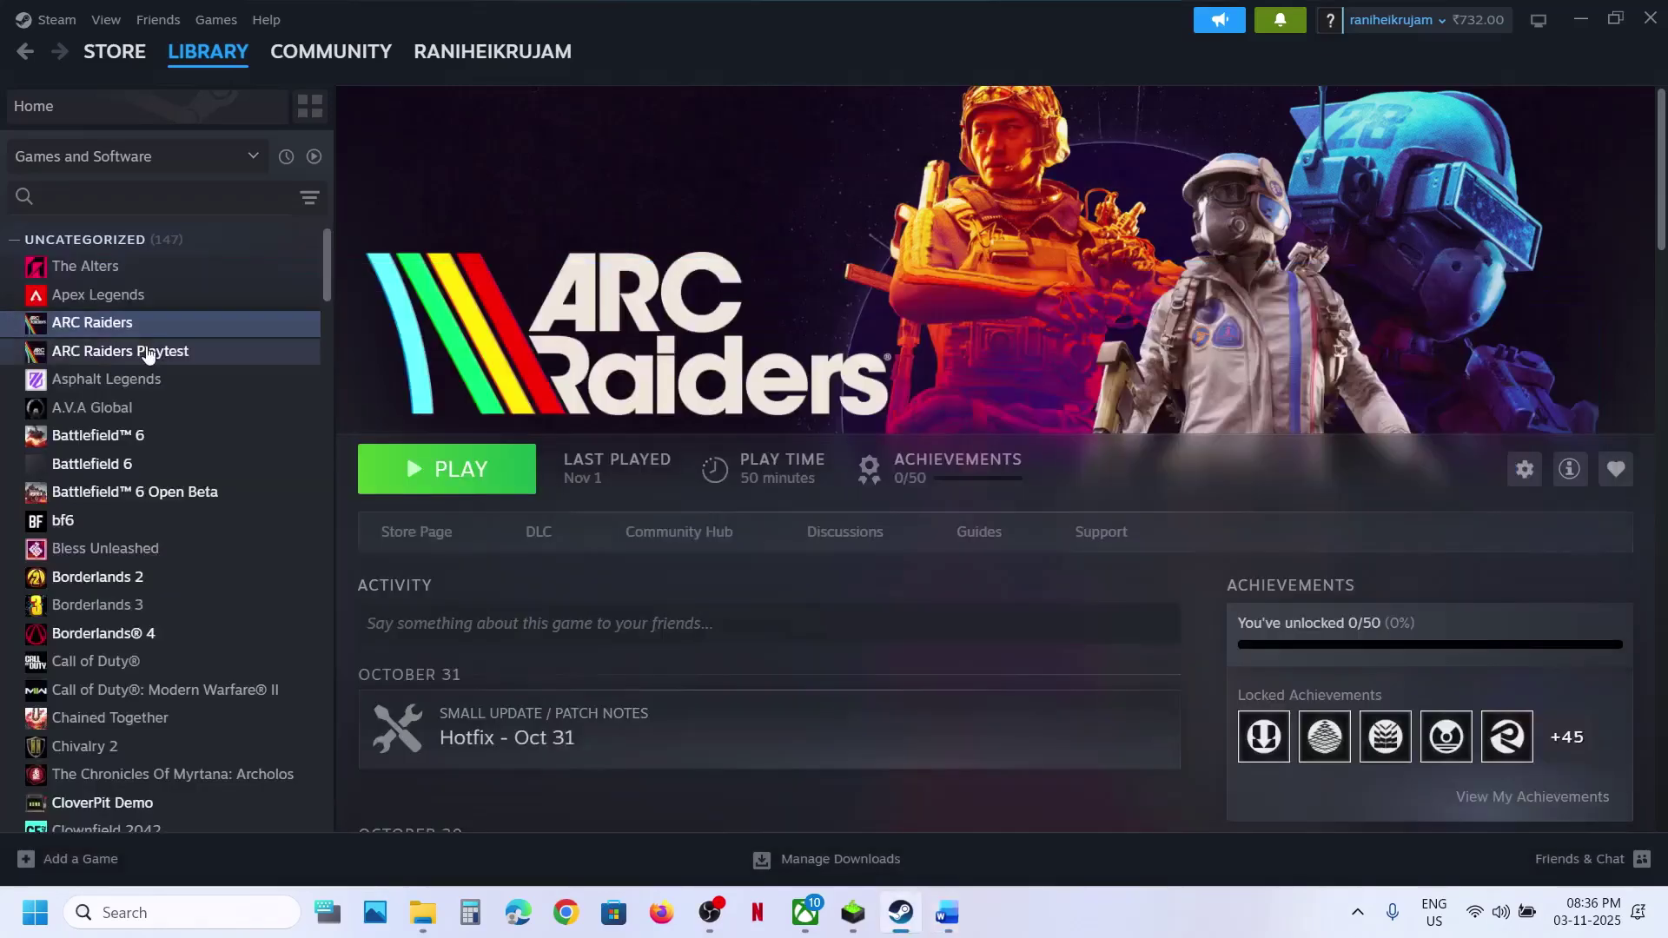
right_click(139, 339)
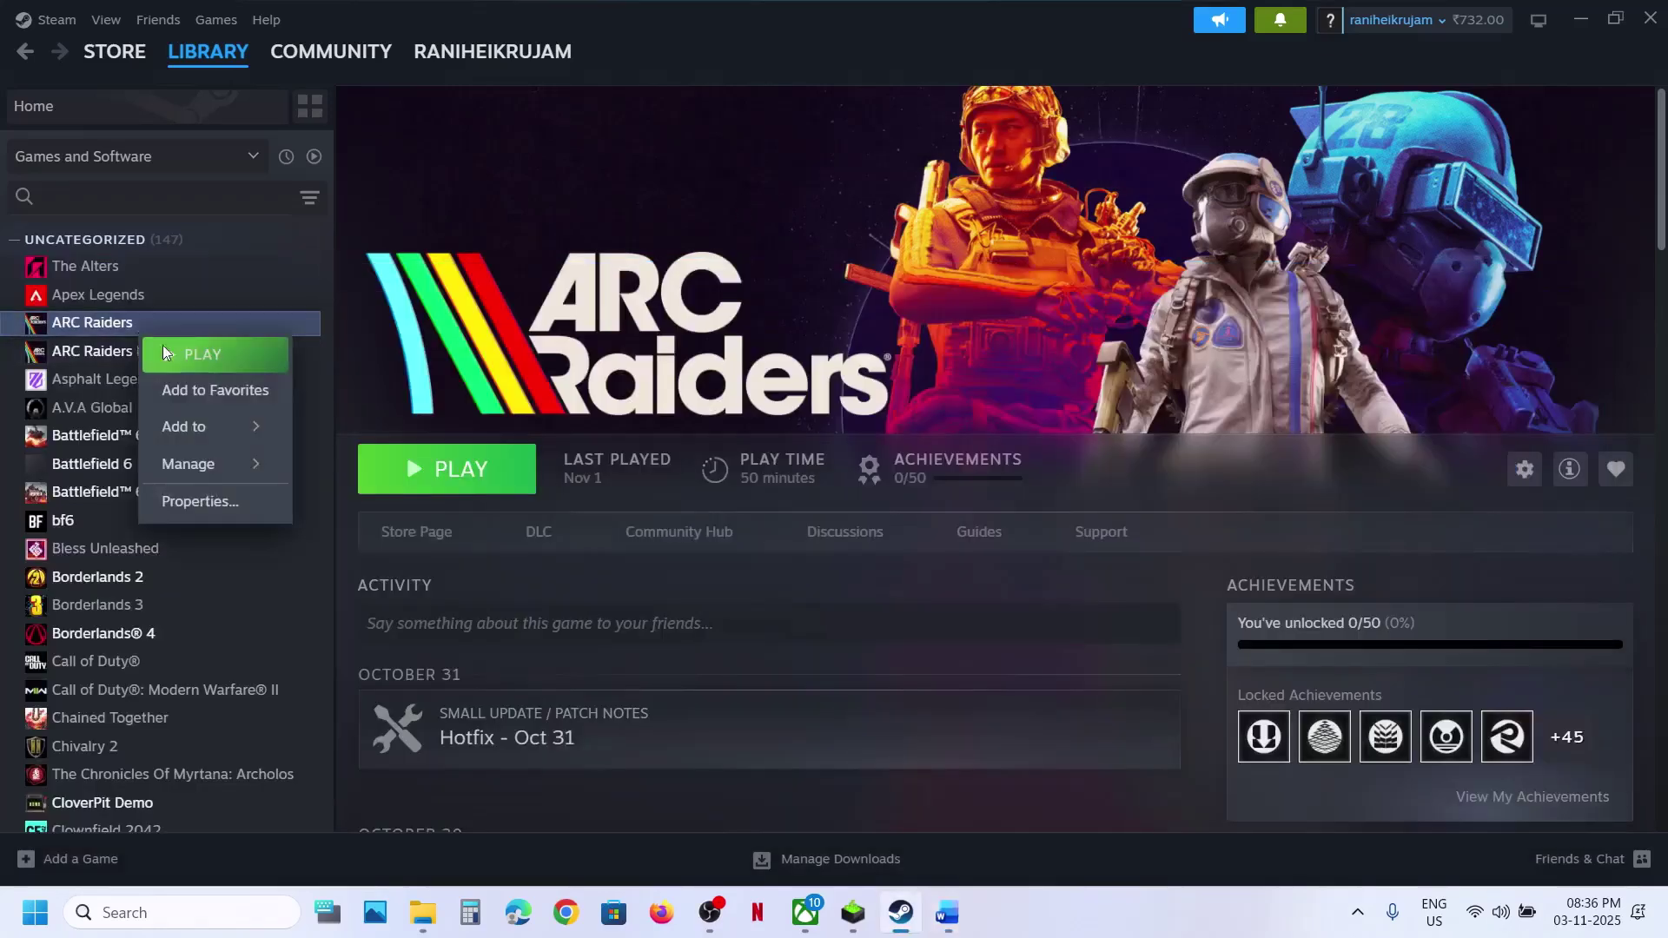
left_click(222, 499)
left_click(683, 430)
key("ctrl+v")
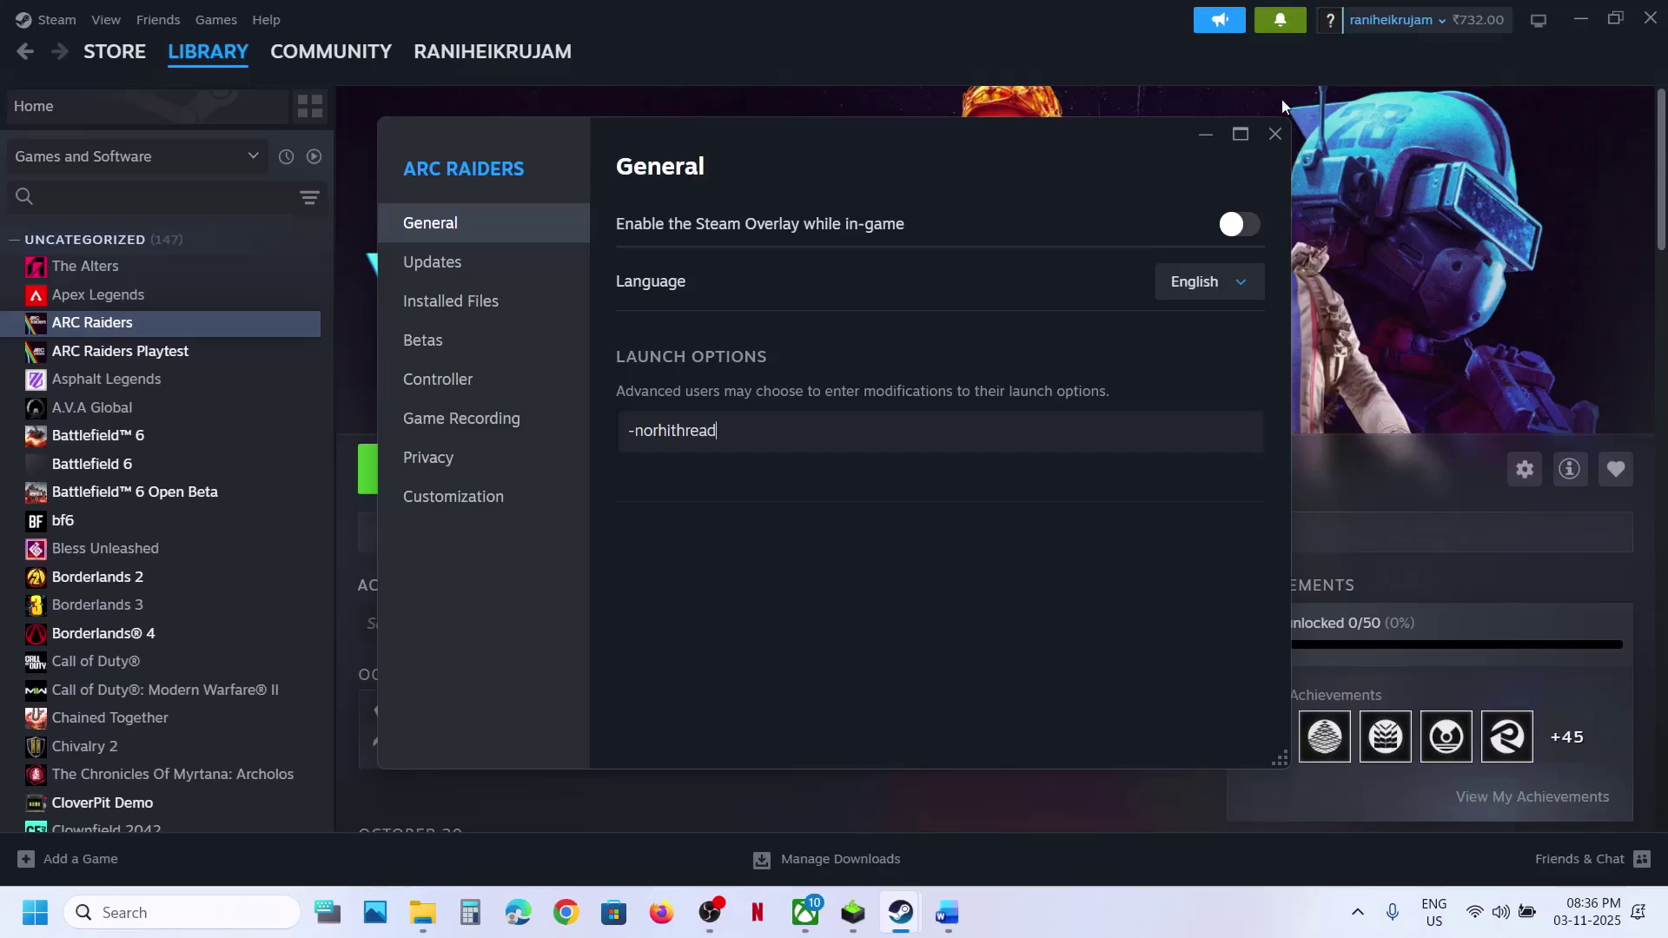
left_click(1276, 132)
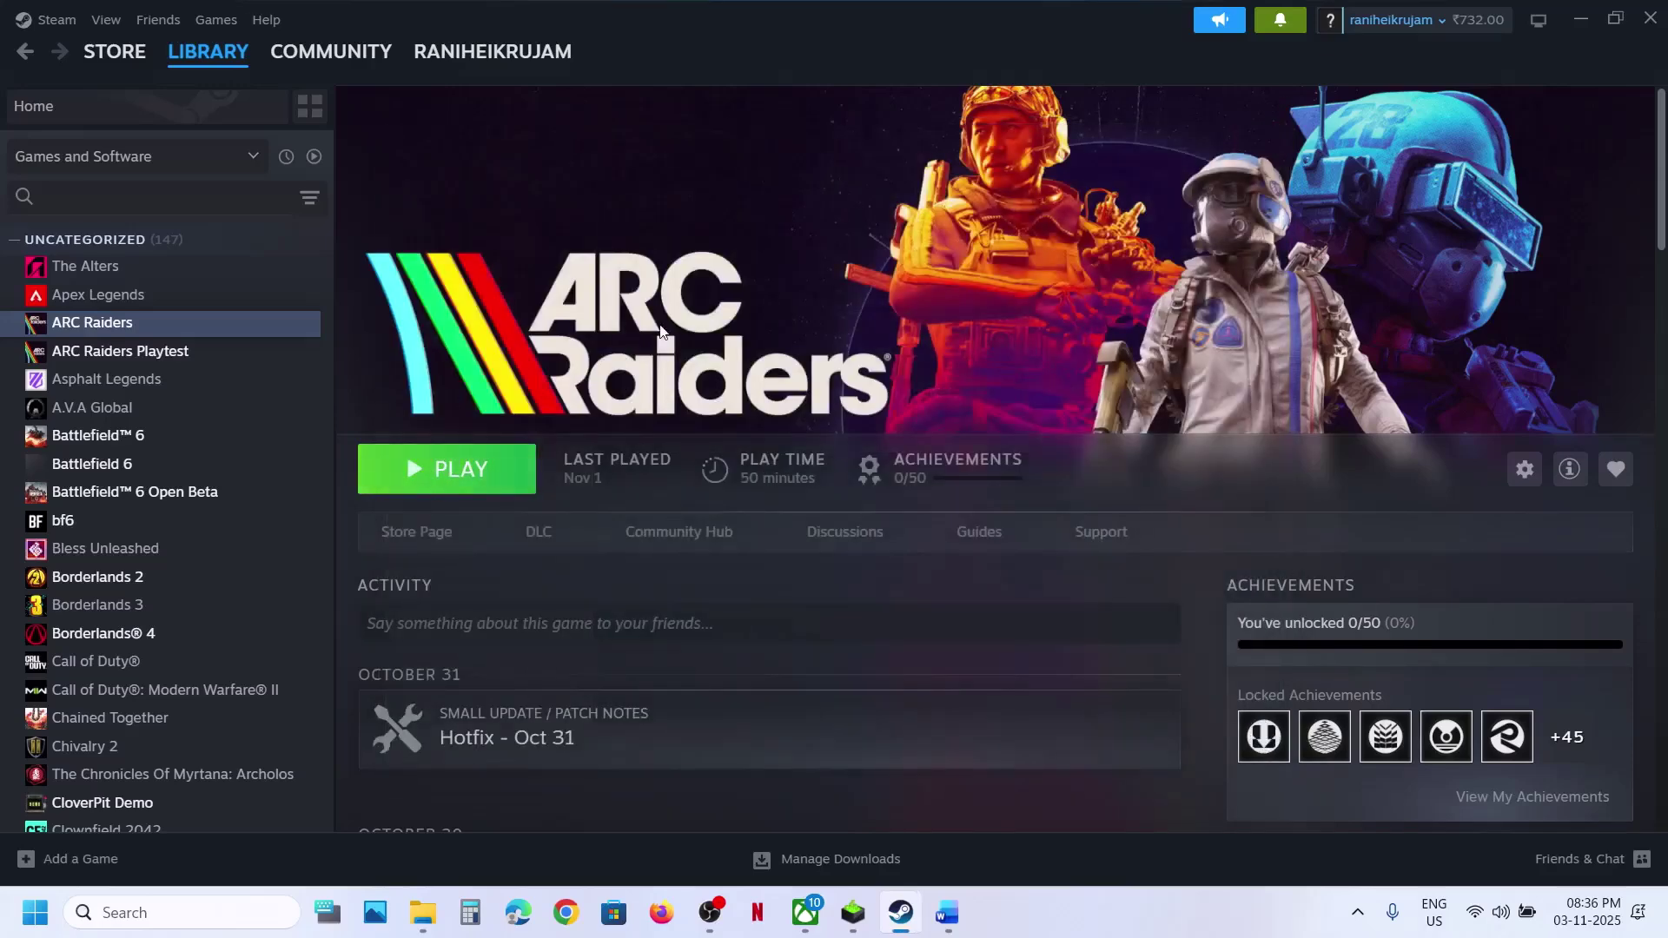
Highlight the Word note on removing the launch option, and clear "-norhithread" from ARC Raiders' launch options in Steam.
left_click(961, 916)
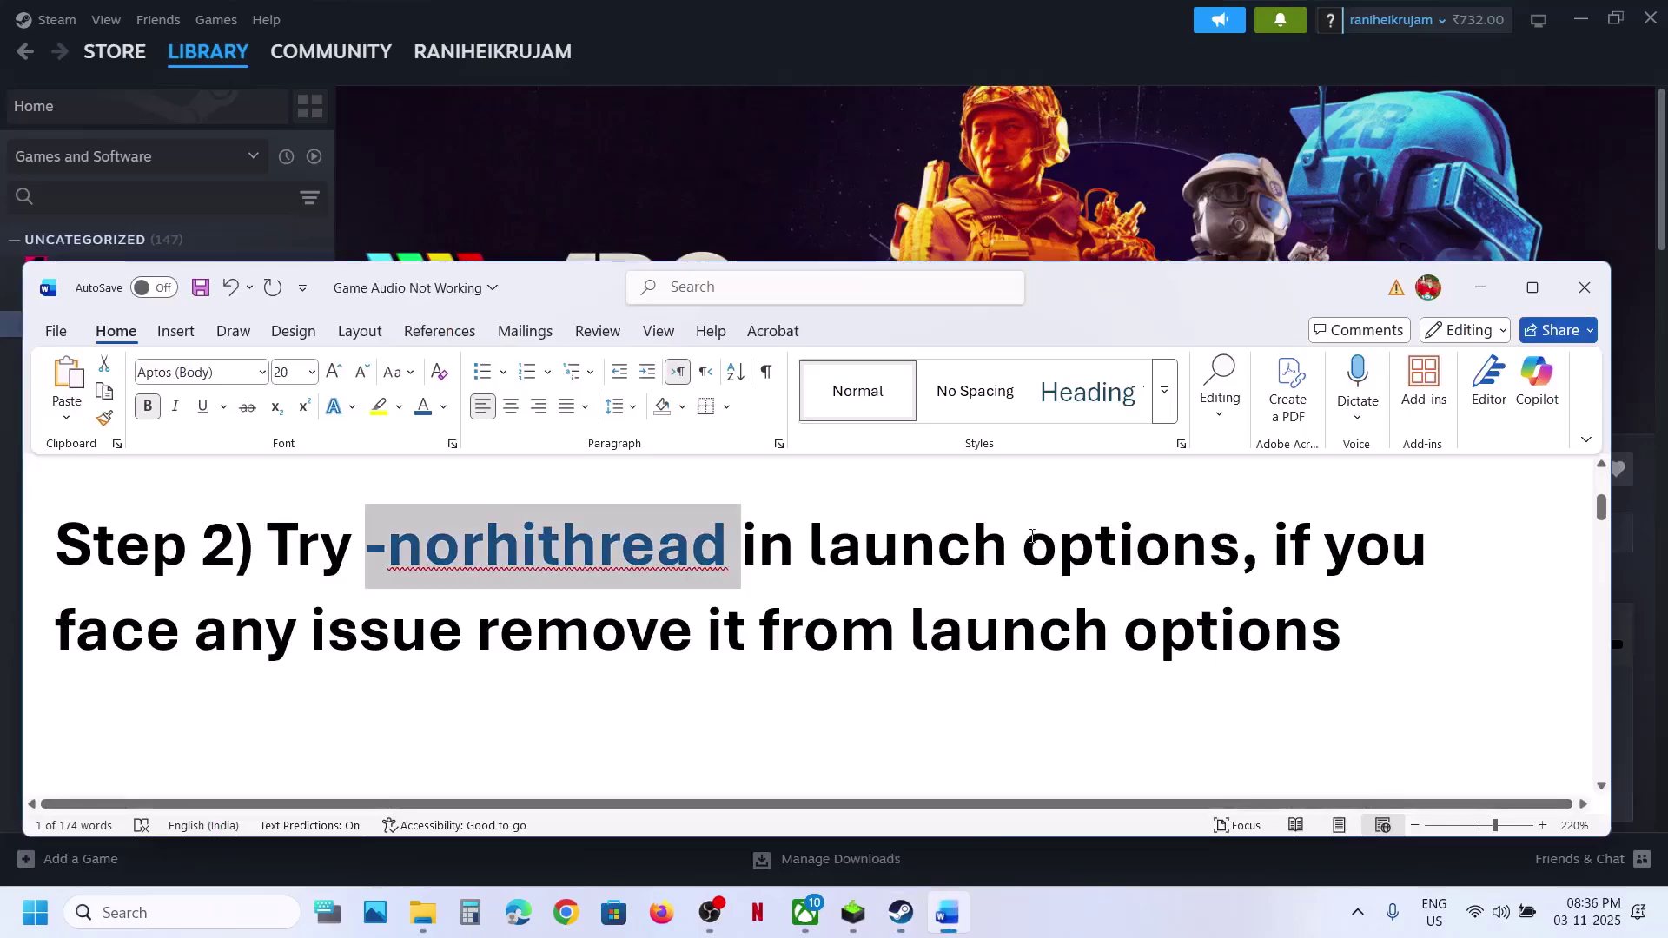
left_click_drag(239, 642, 1342, 631)
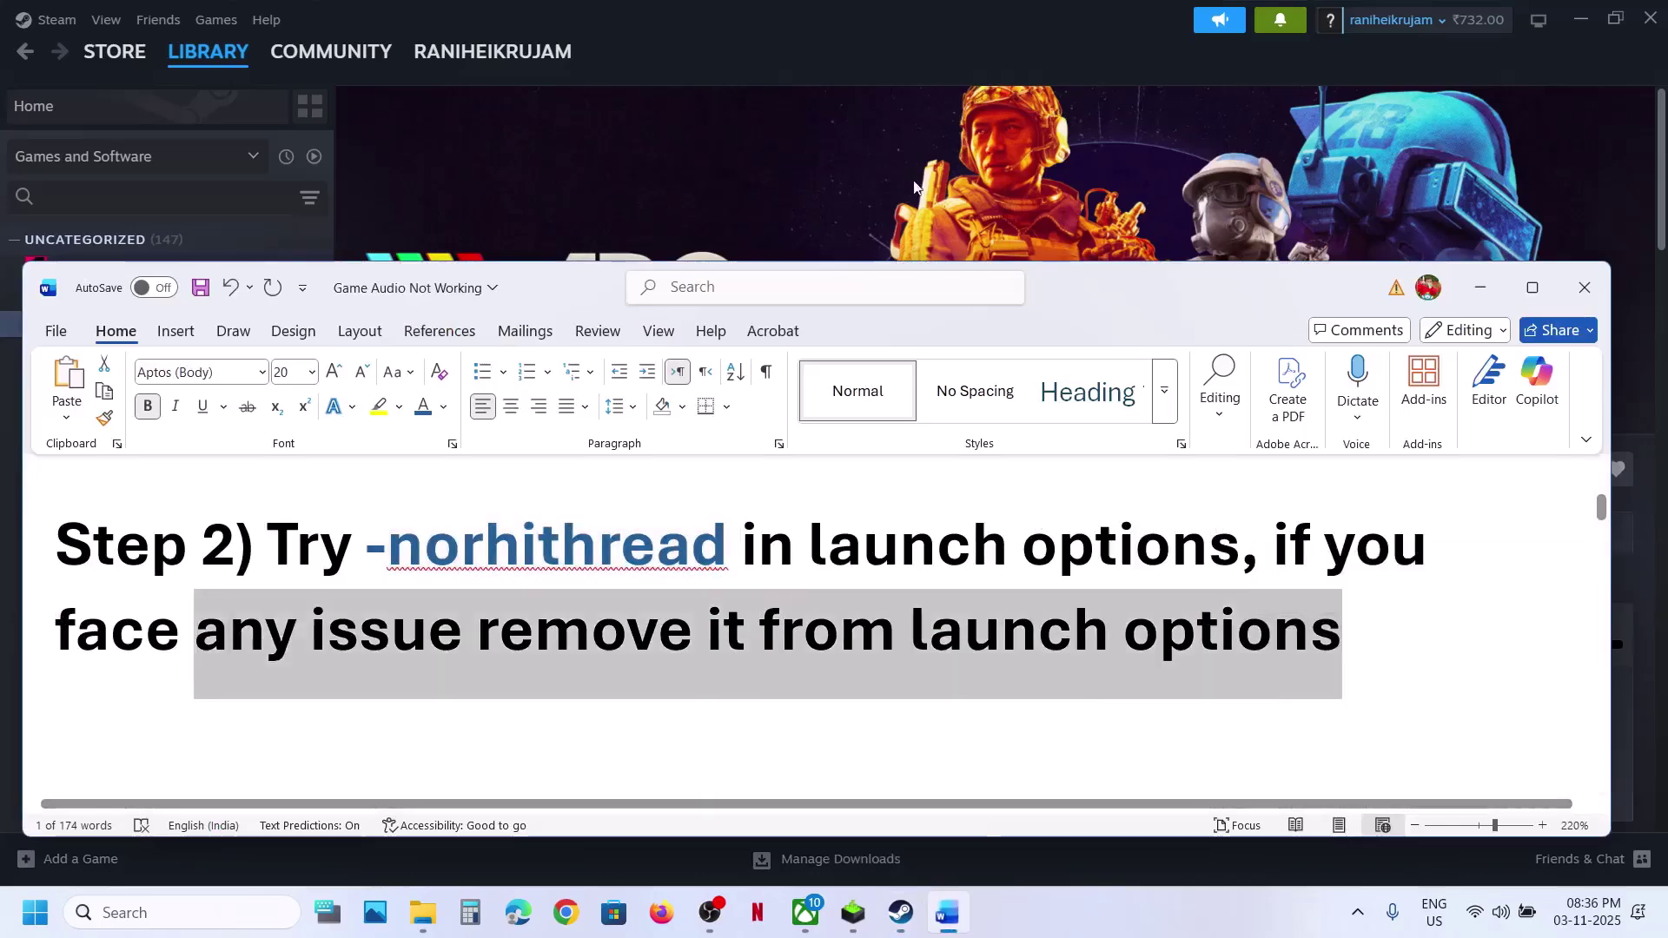
key("alt+Tab")
right_click(57, 320)
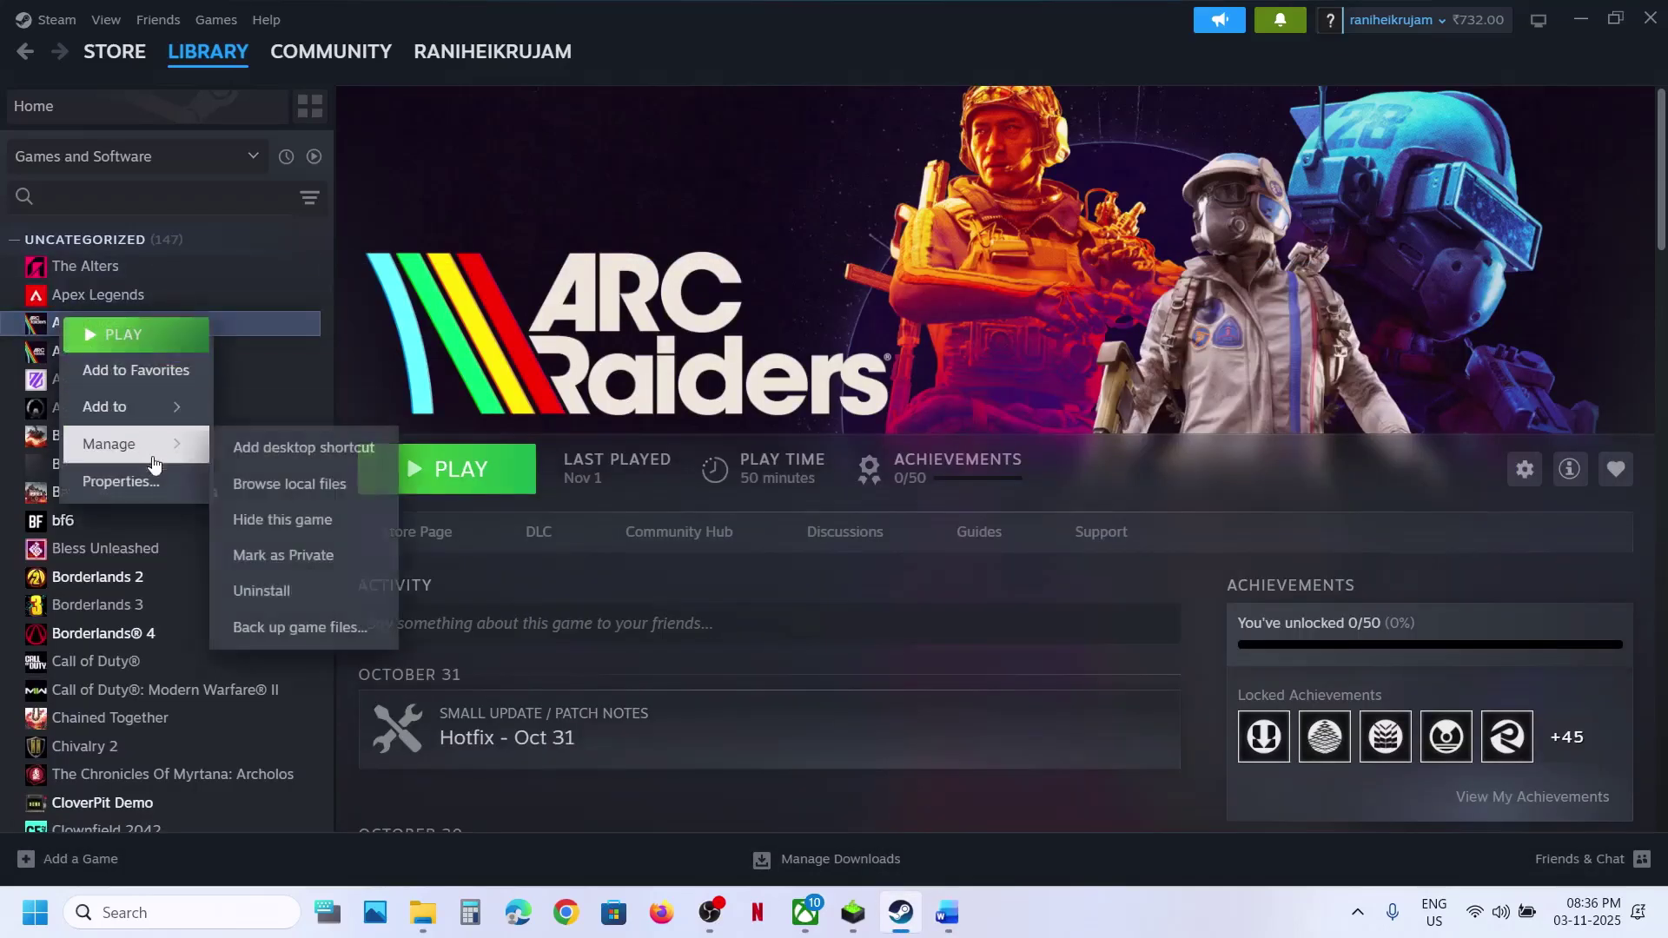
left_click(115, 477)
left_click(839, 431)
key("ctrl+a")
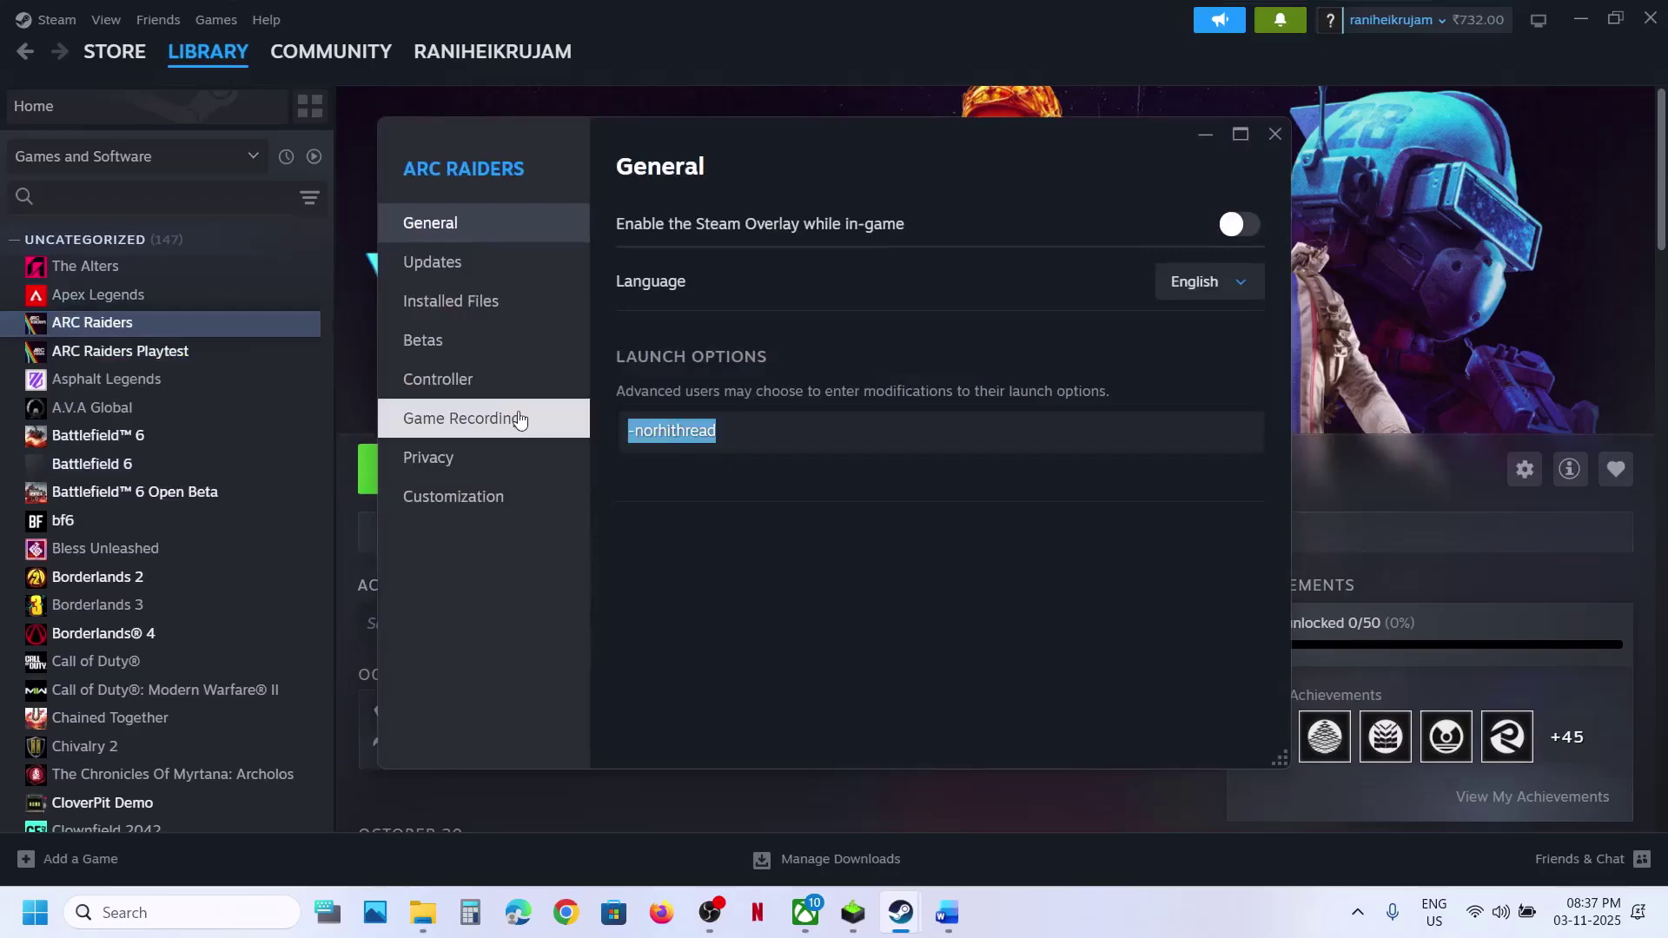
key("BackSpace")
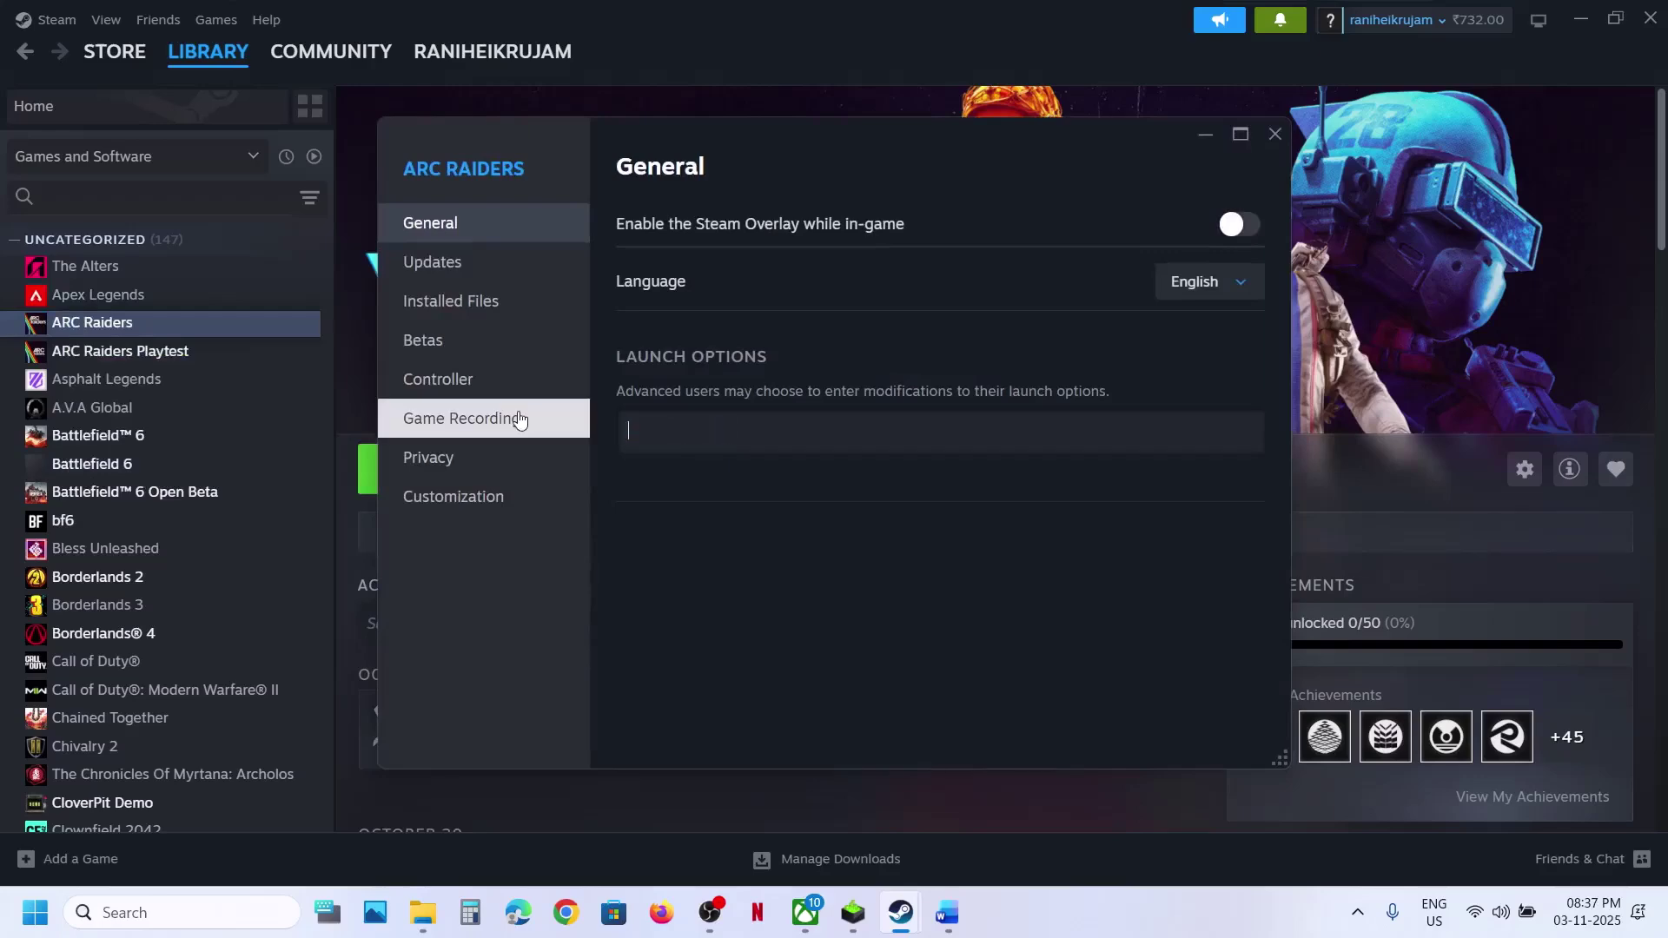
left_click(1276, 133)
Go to Step 3 in the Word document and highlight the instruction to set the sound sample rate to 48/44k Hz.
left_click(947, 913)
scroll(562, 680, "down", 1)
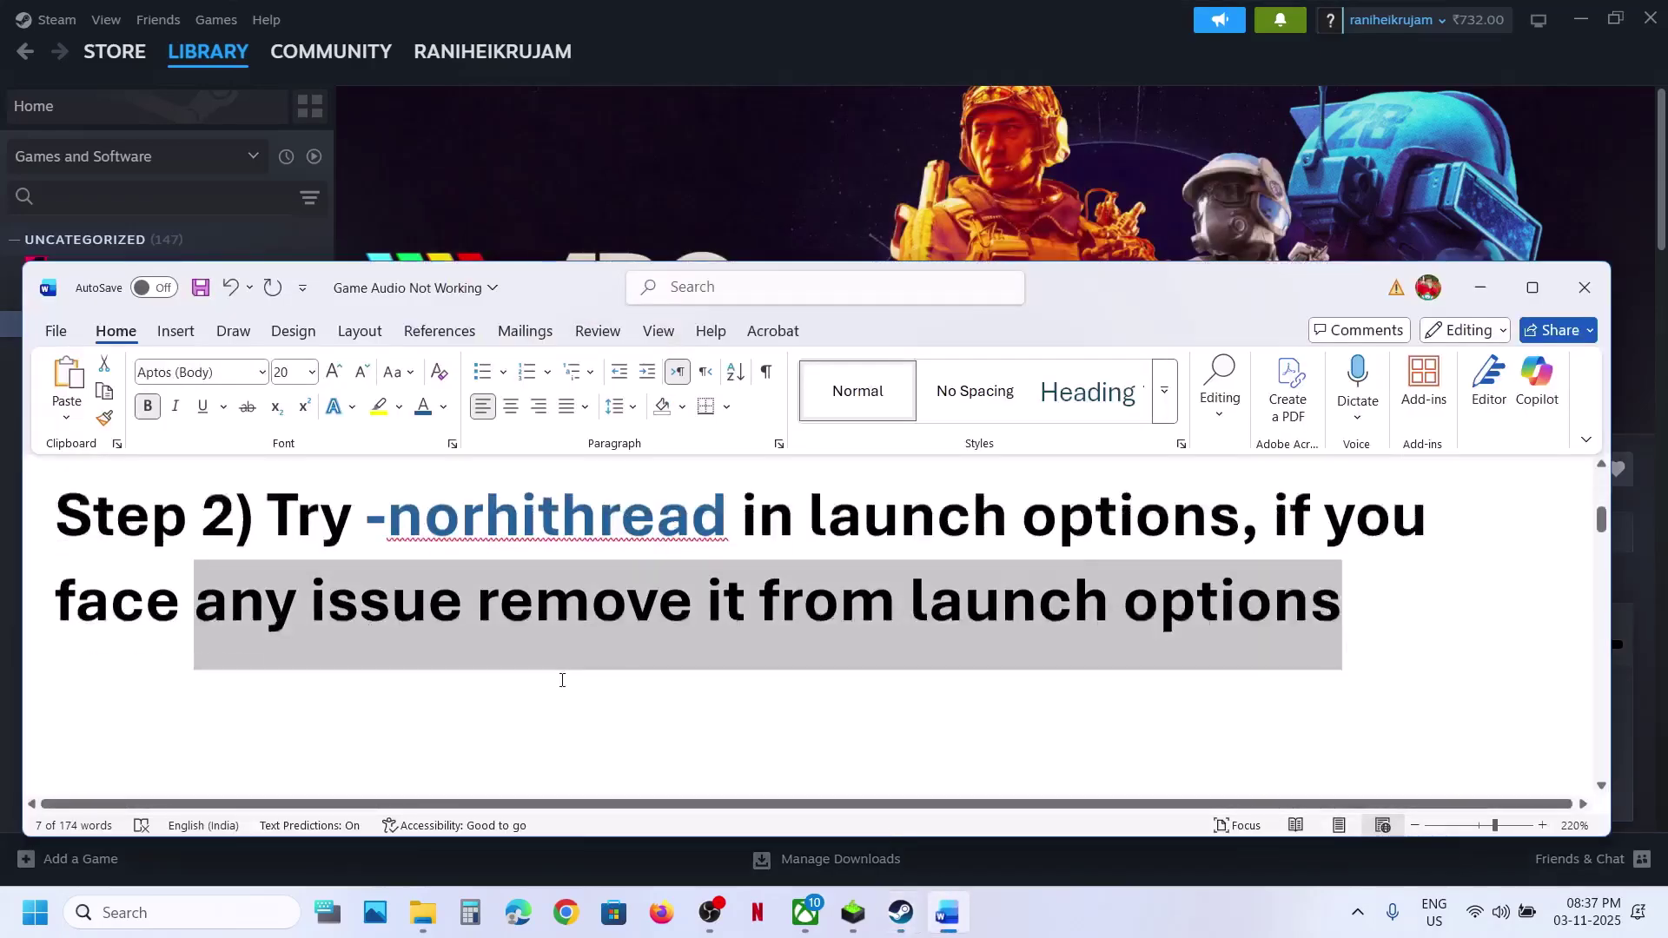
scroll(562, 681, "down", 5)
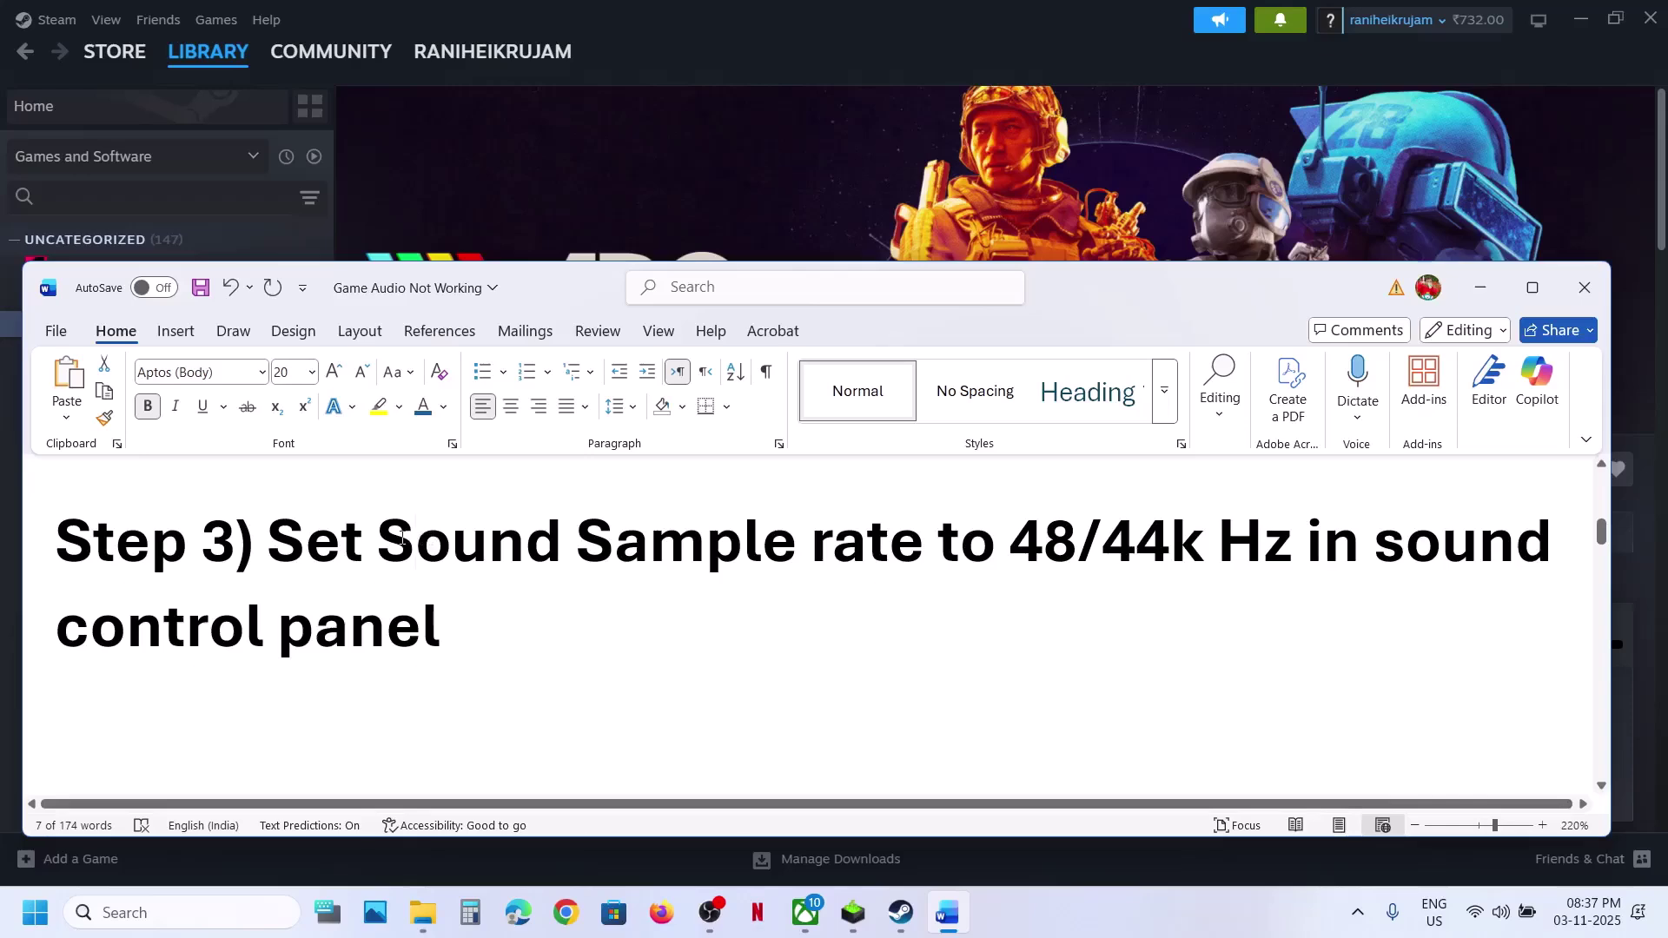
left_click_drag(402, 538, 1214, 543)
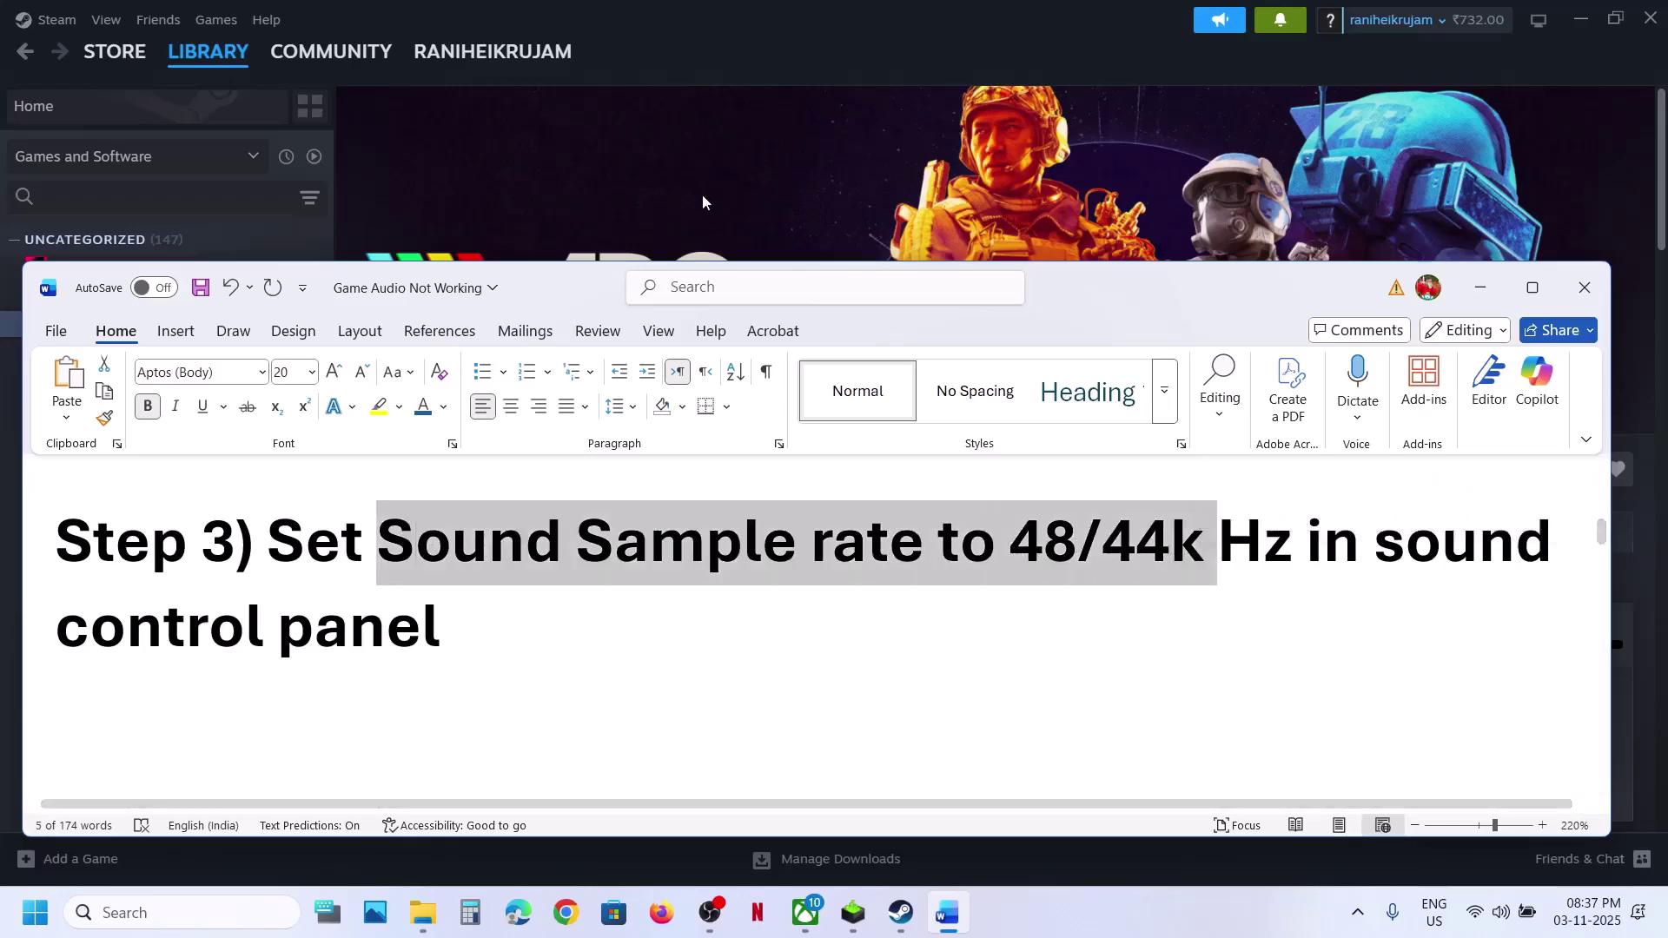
Open the Windows Control Panel and bring up the Sound settings from Hardware and Sound.
left_click(702, 197)
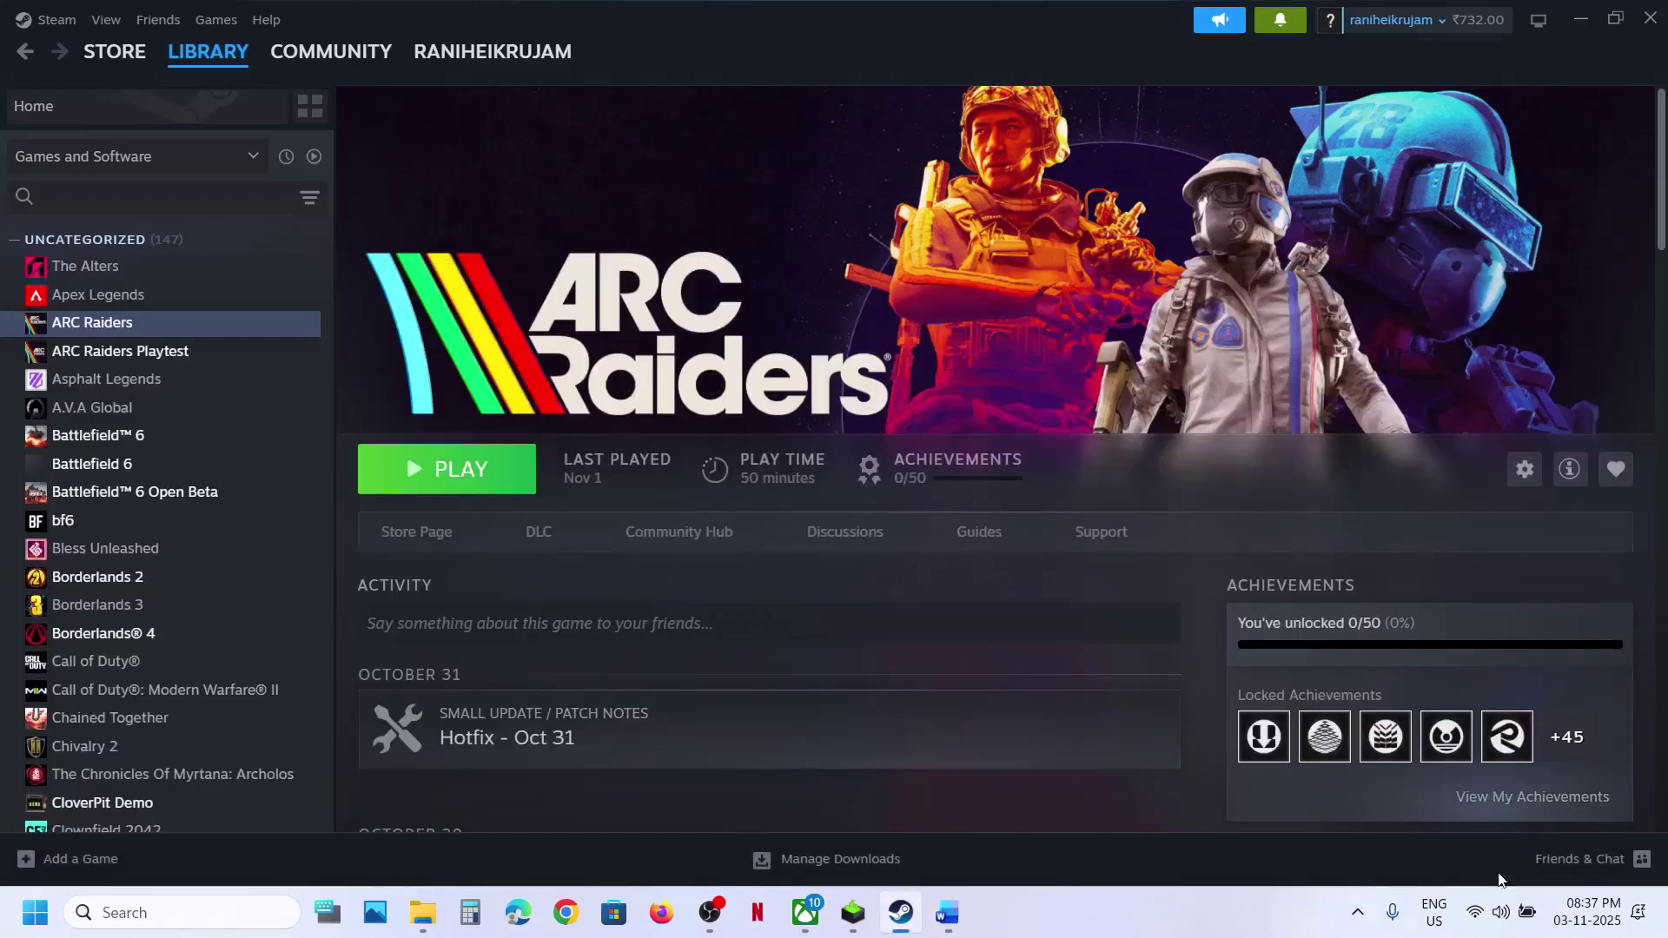
left_click(234, 909)
type("control")
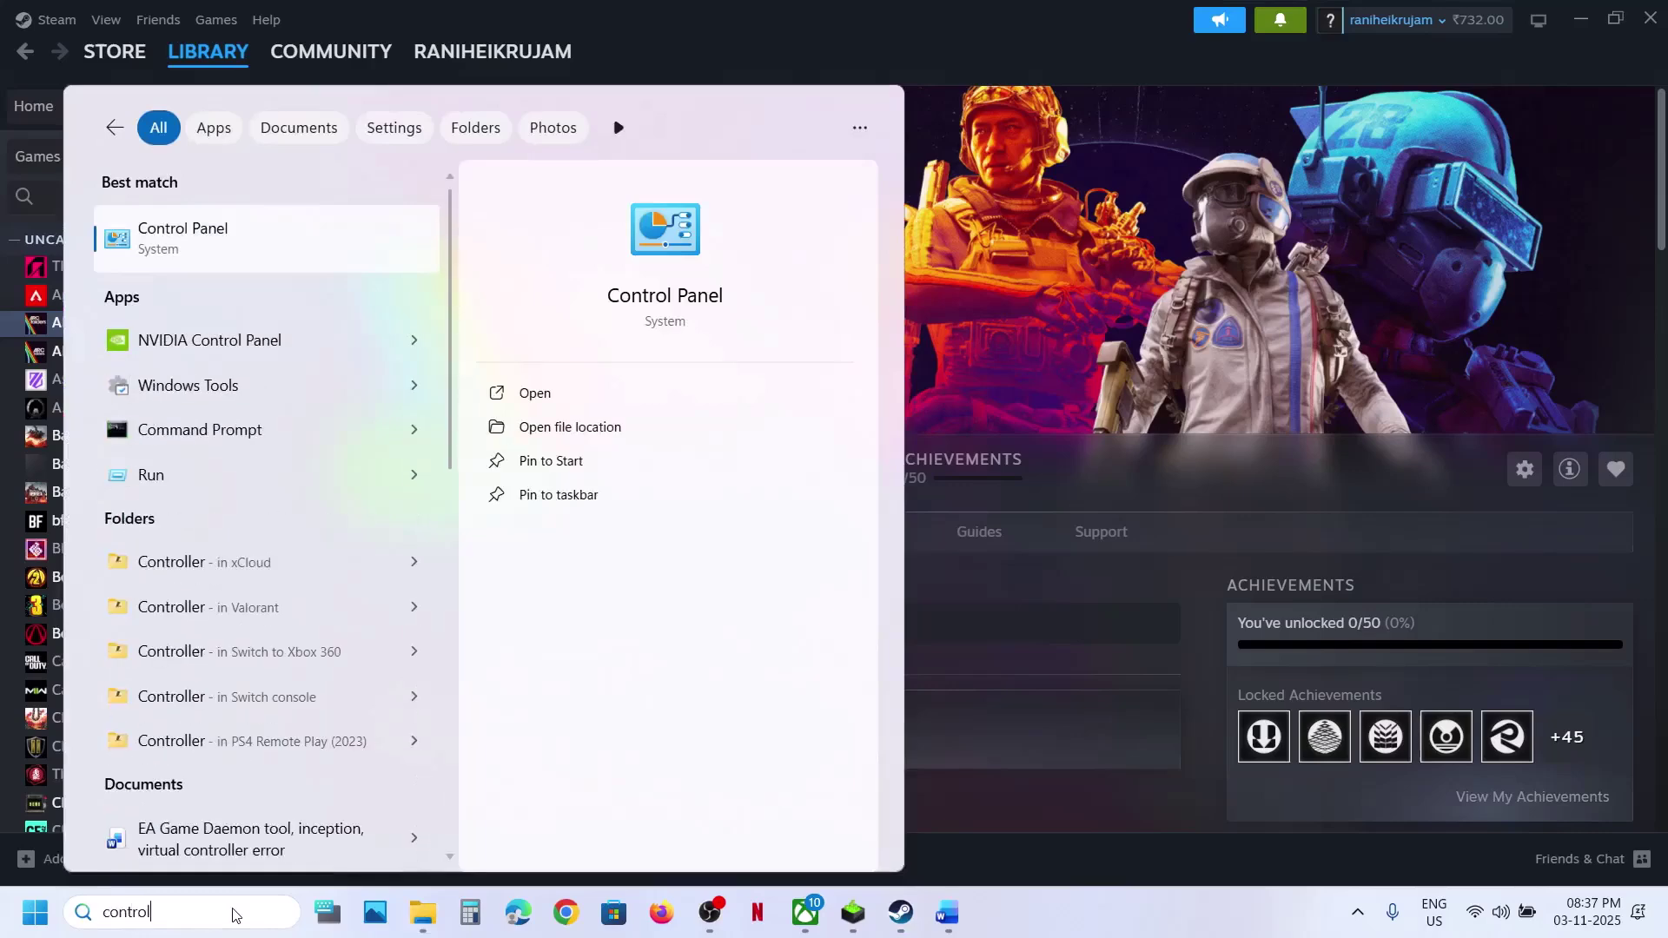
key("Return")
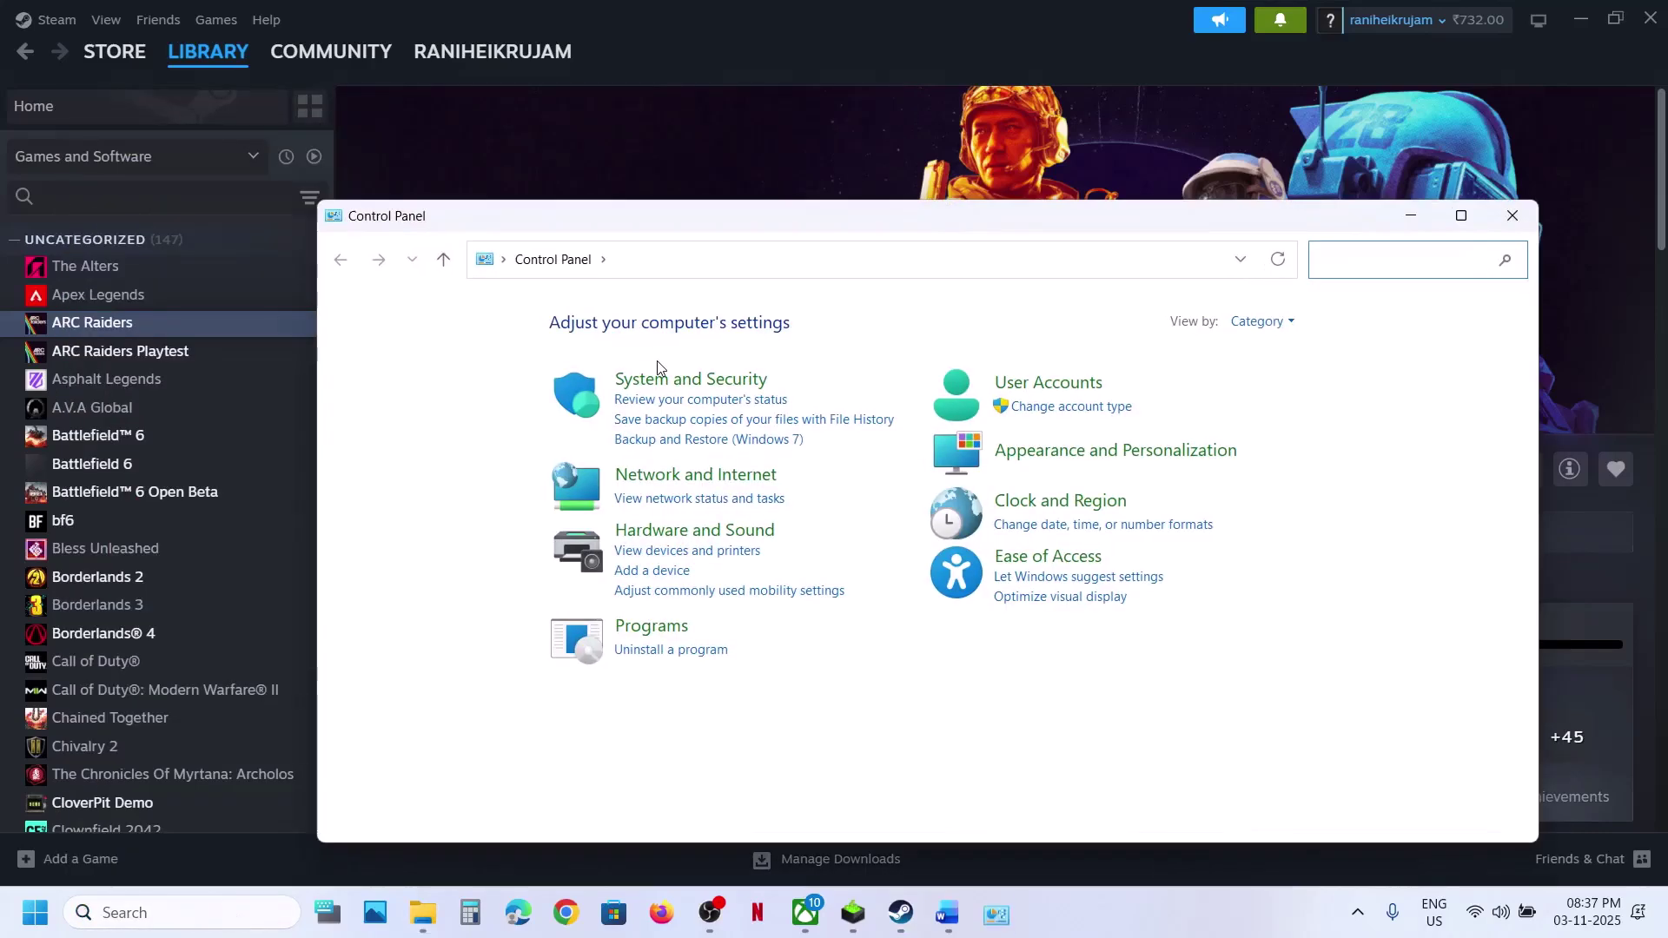
left_click(700, 532)
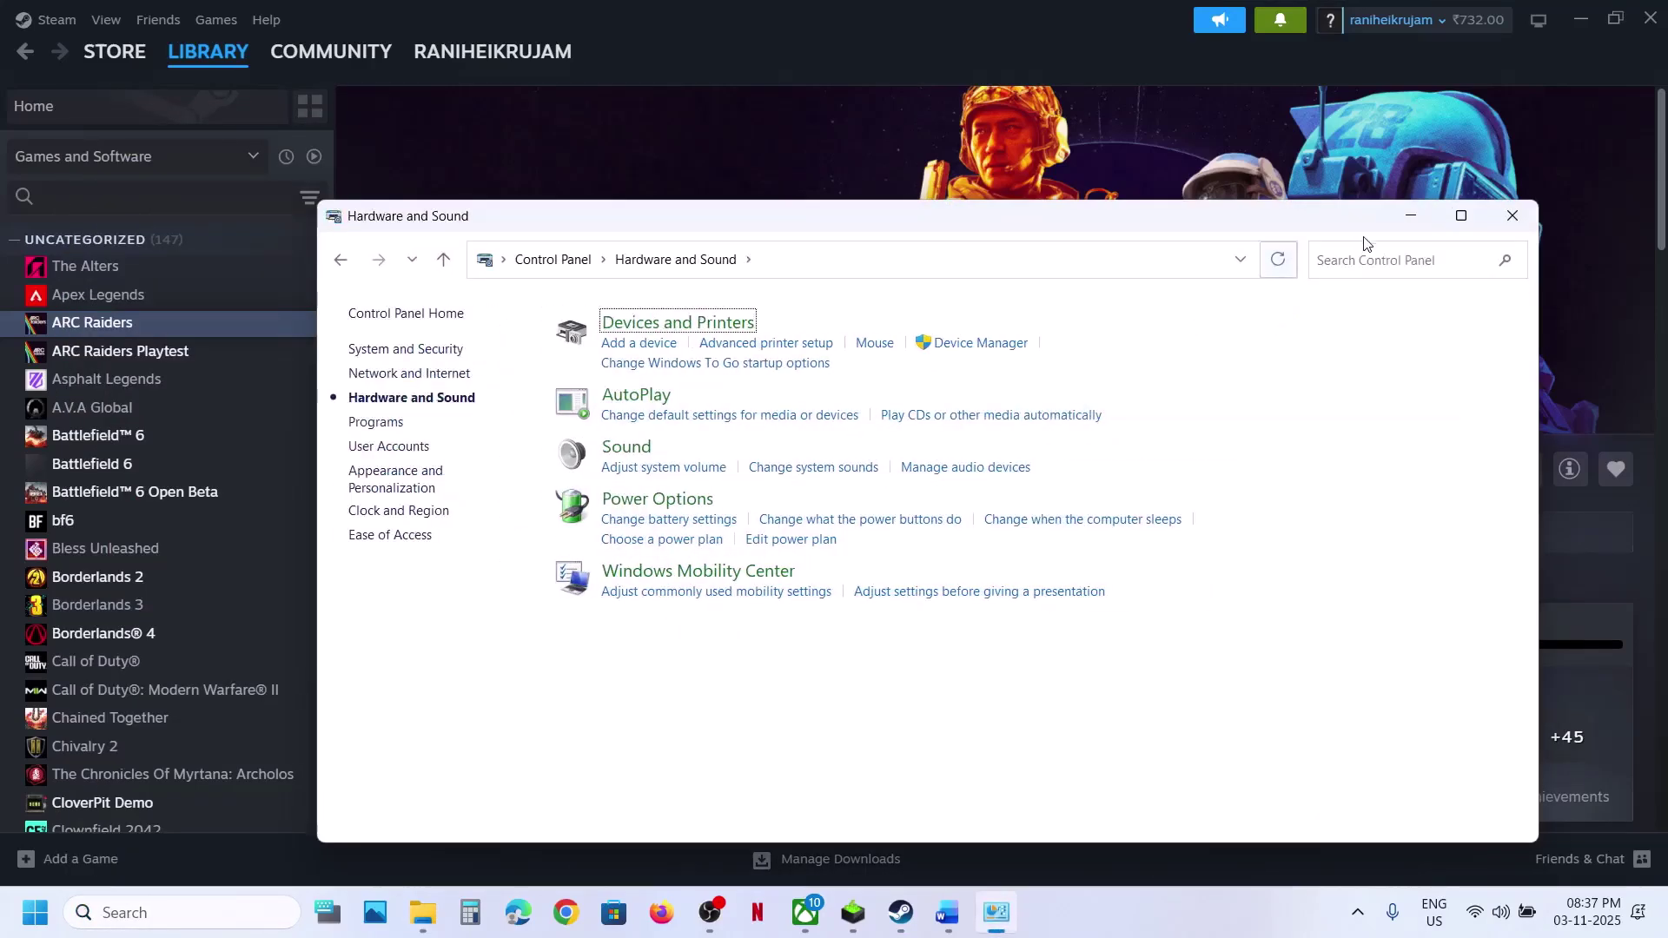
left_click(1462, 215)
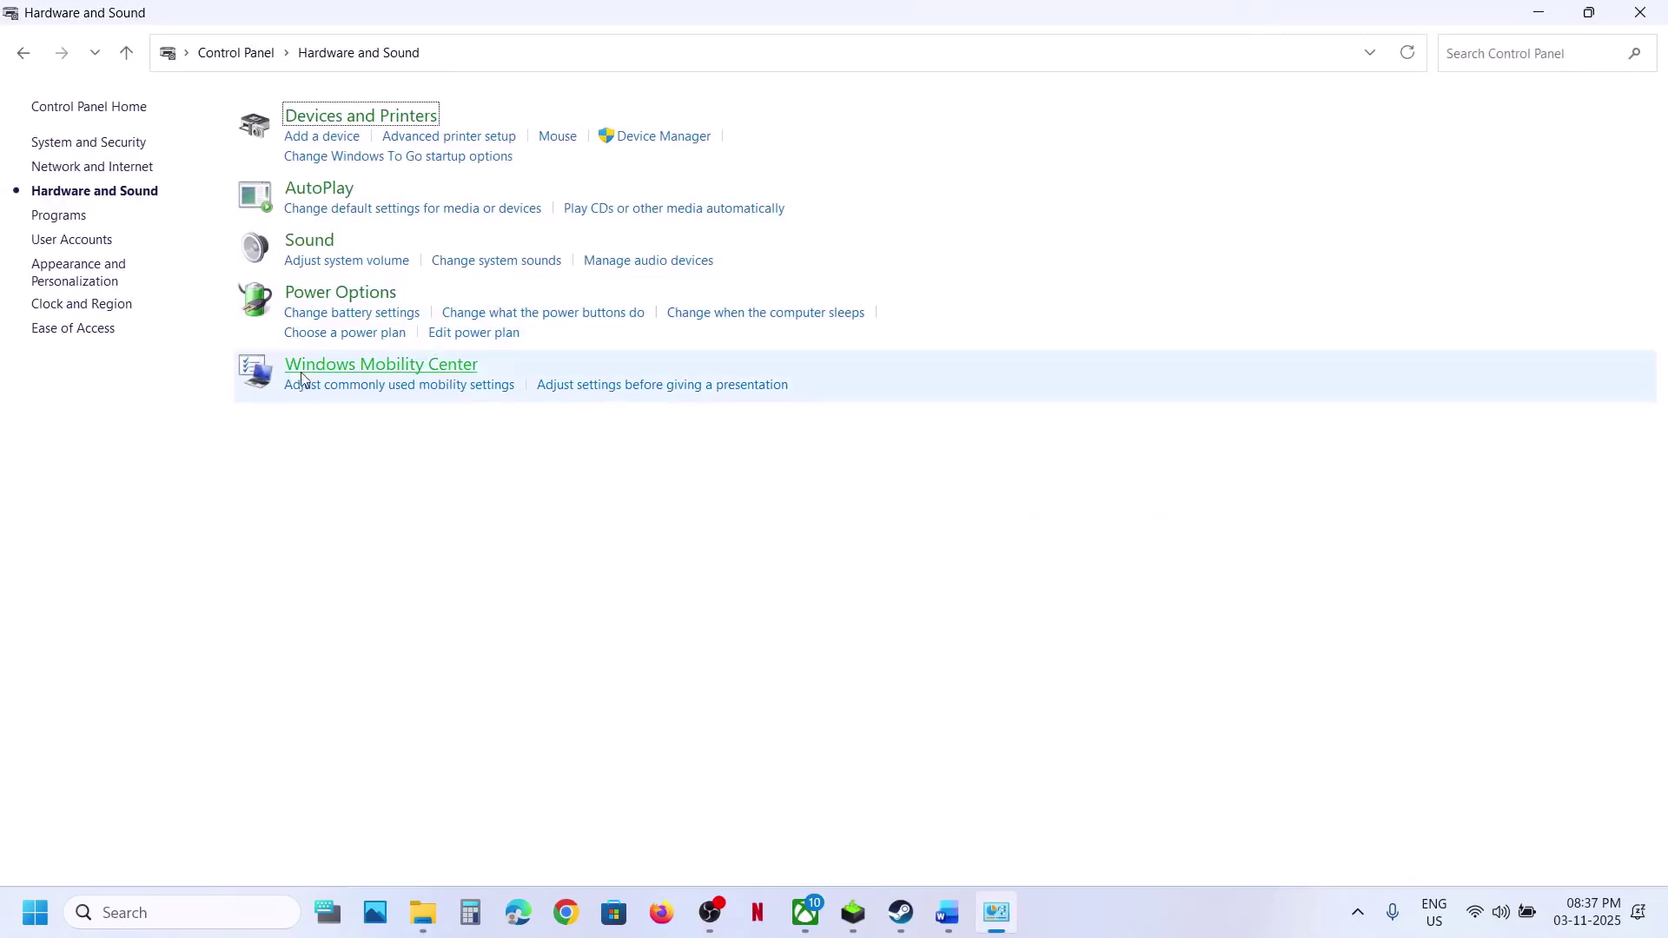
left_click(306, 240)
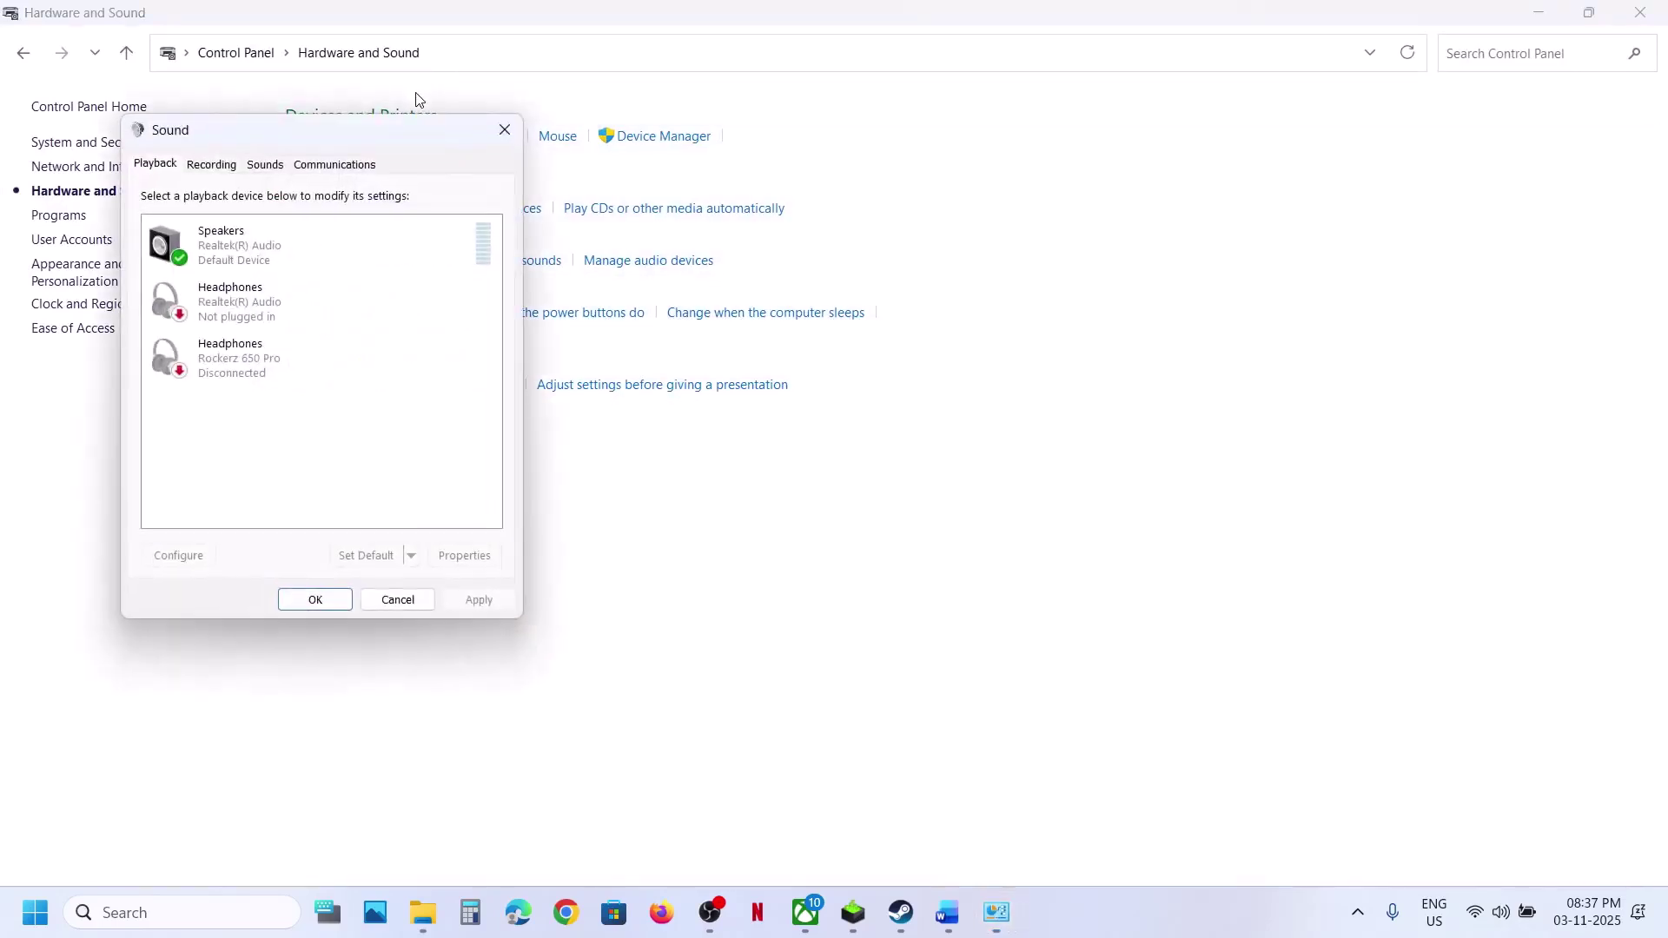
Open the Realtek Speakers' advanced properties, choose 24 bit, 48000 Hz as the default format, and briefly bring up ARC Raiders in Steam.
left_click_drag(336, 148, 782, 272)
left_click(717, 368)
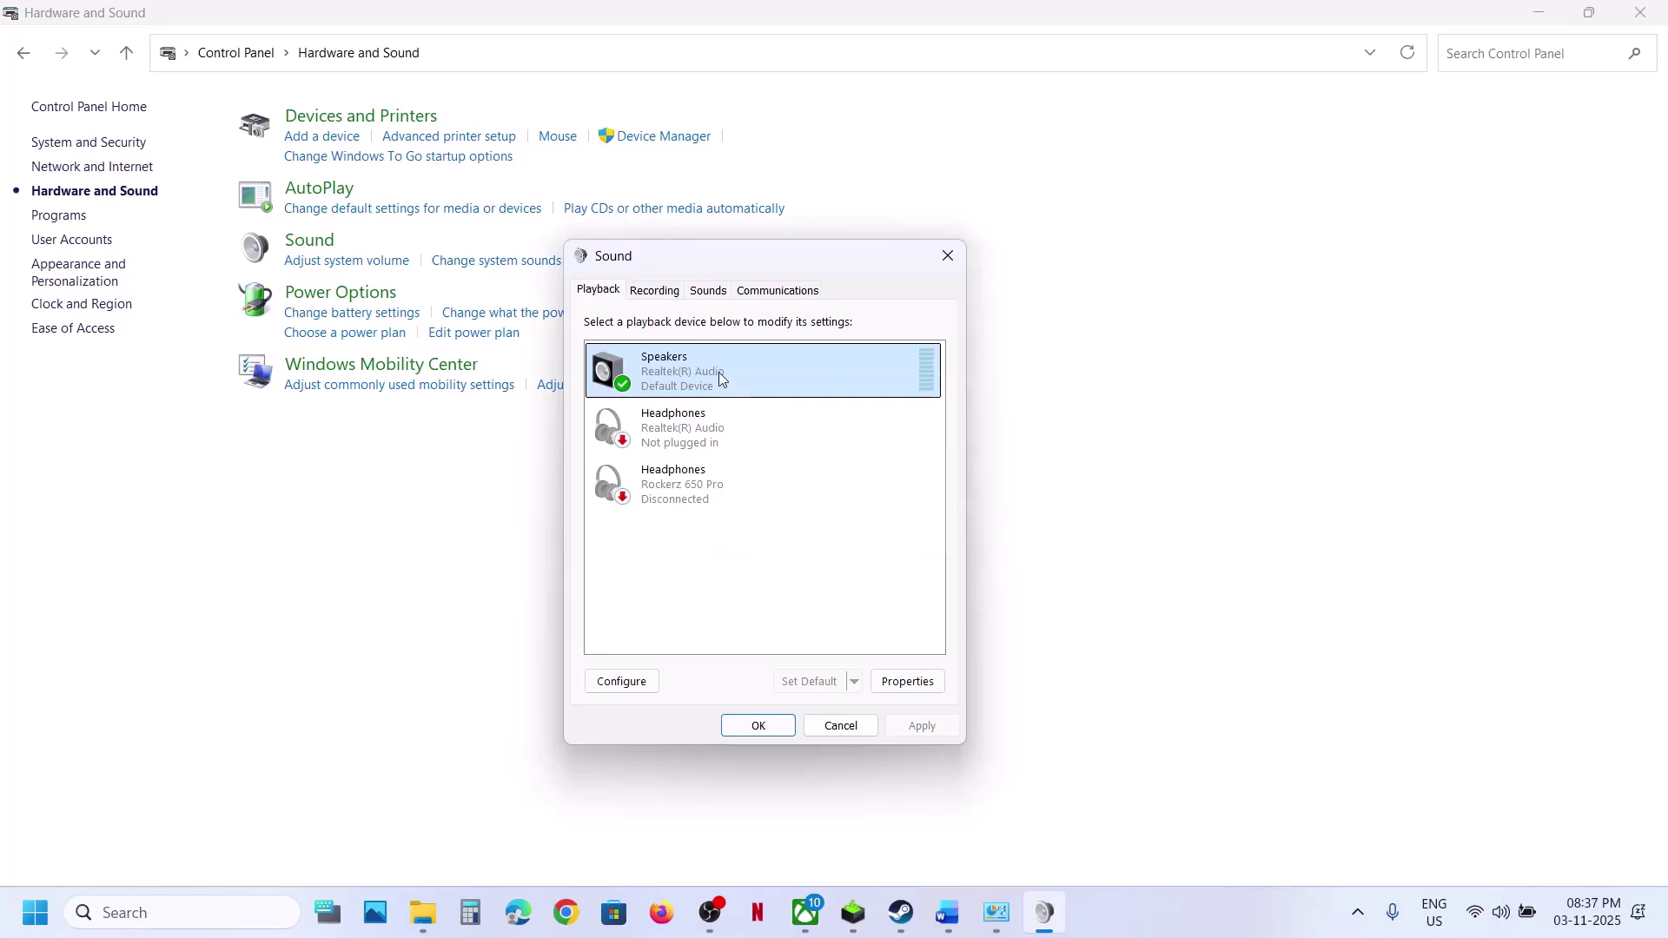
right_click(718, 374)
left_click(789, 542)
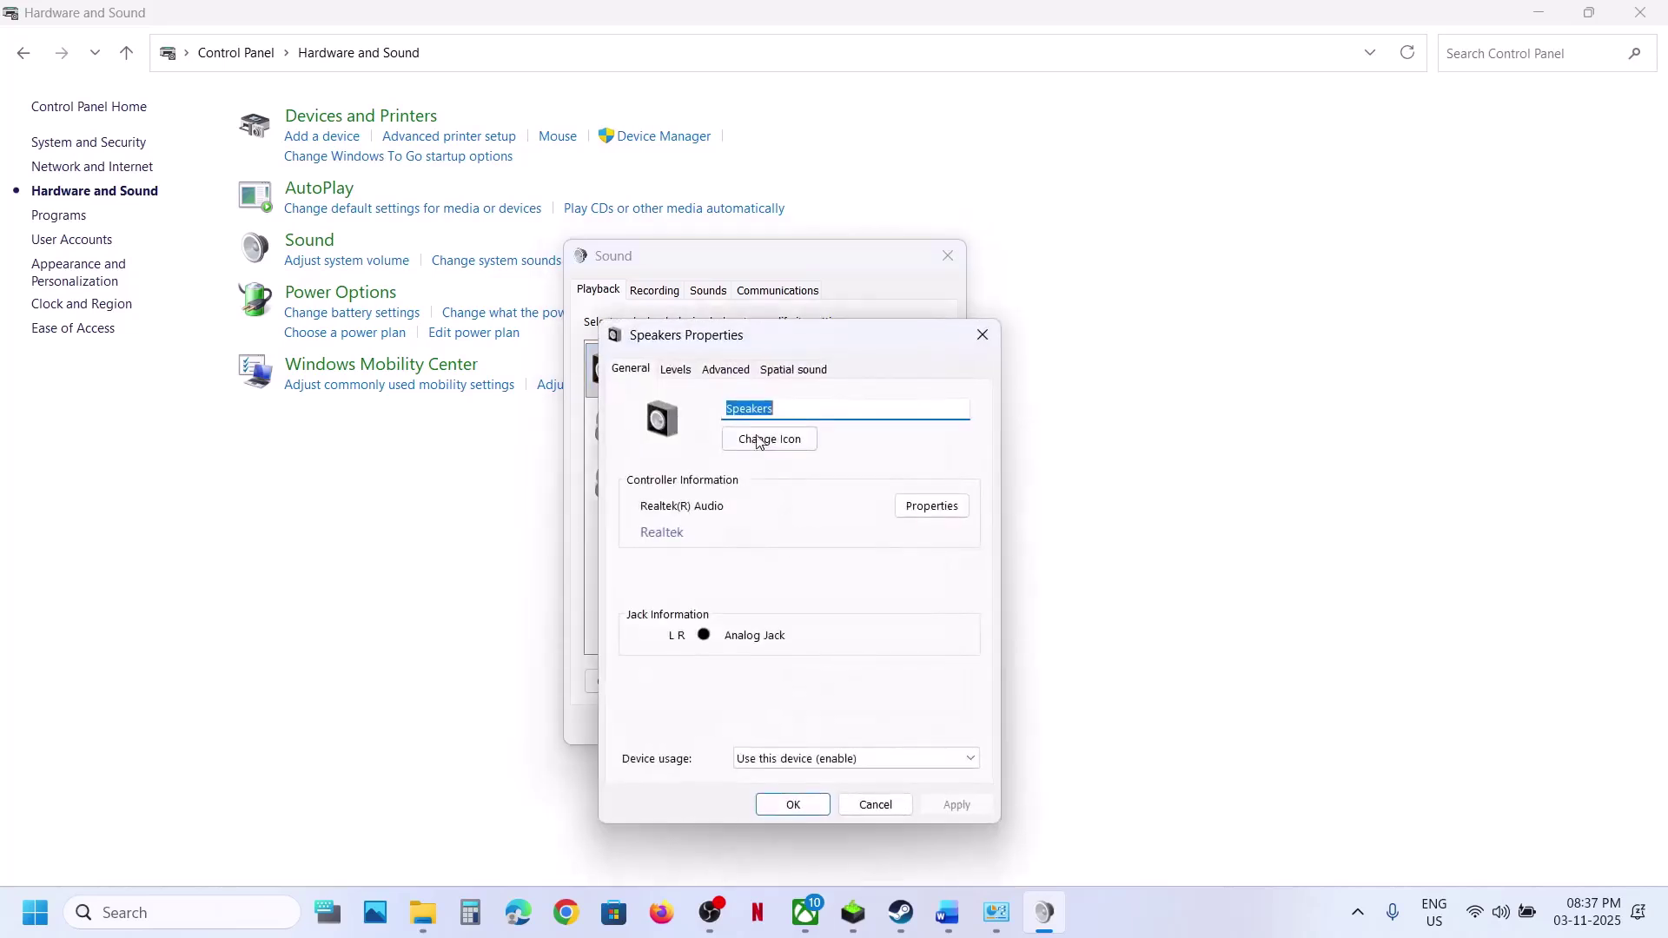
left_click(713, 374)
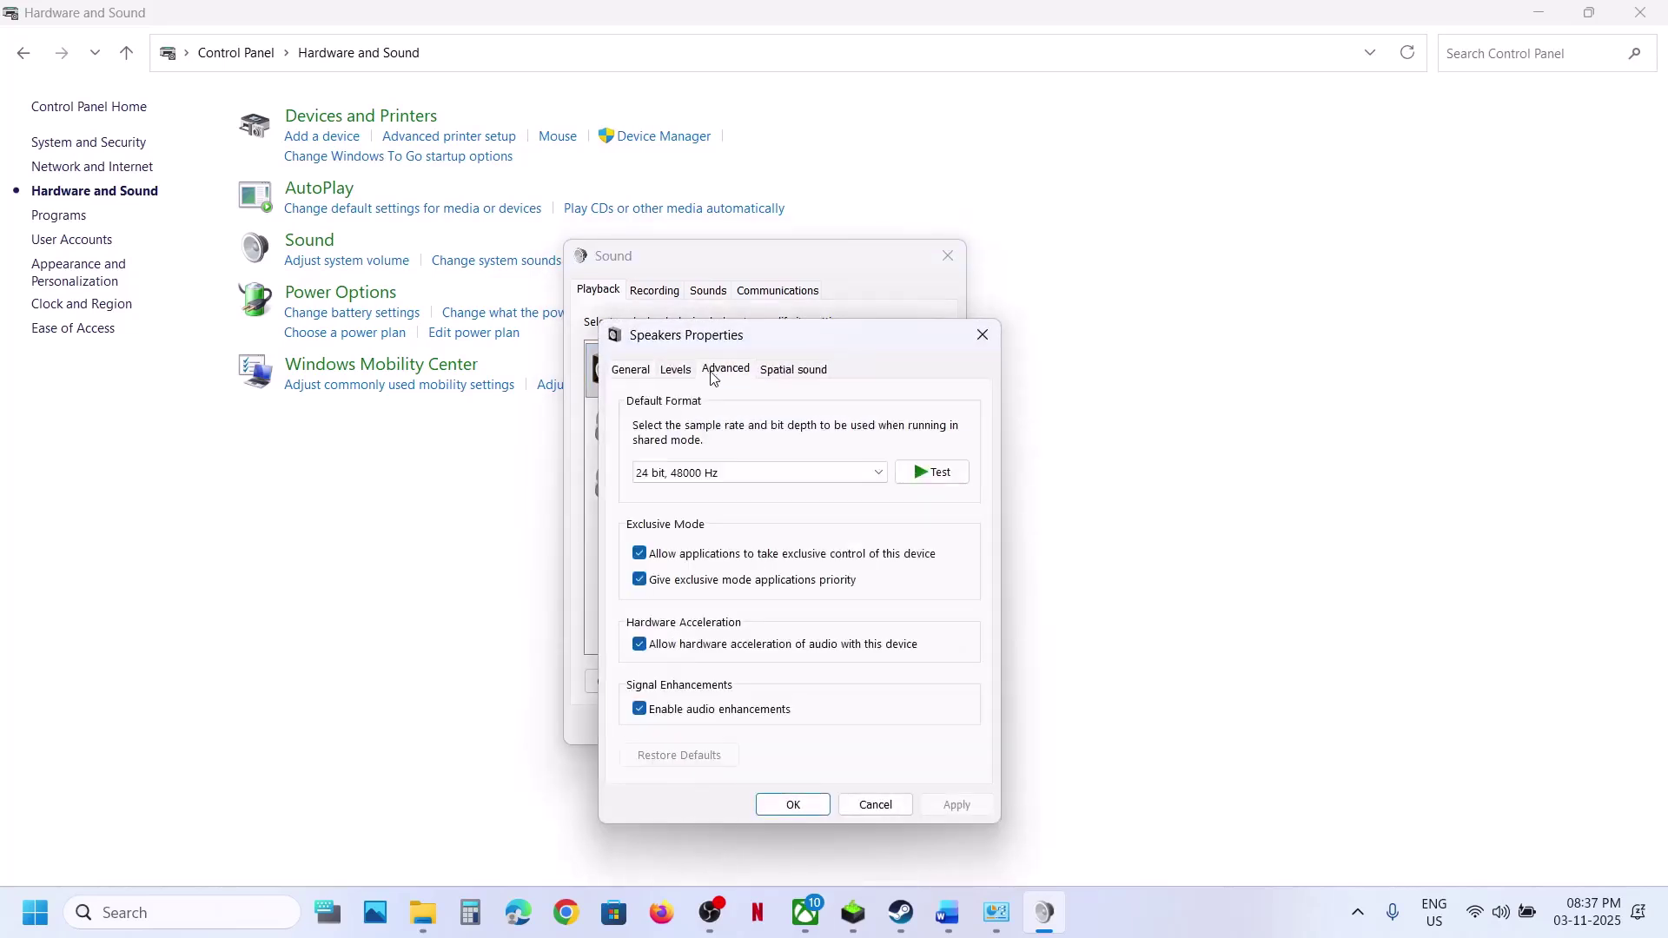
left_click(707, 477)
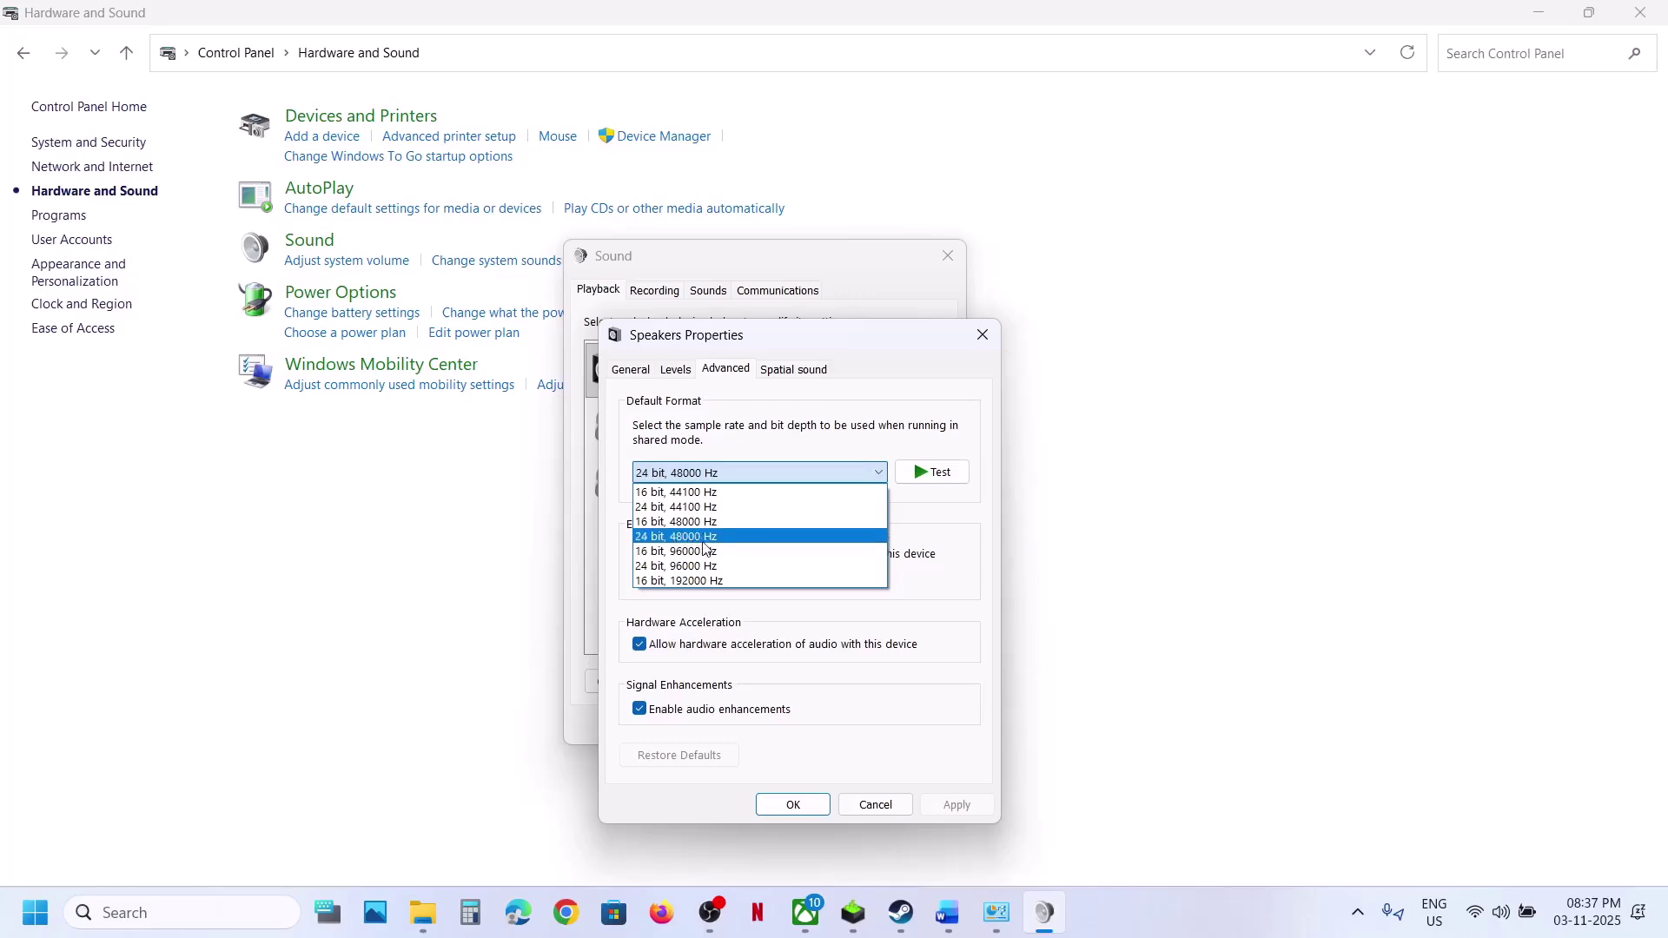
left_click(704, 539)
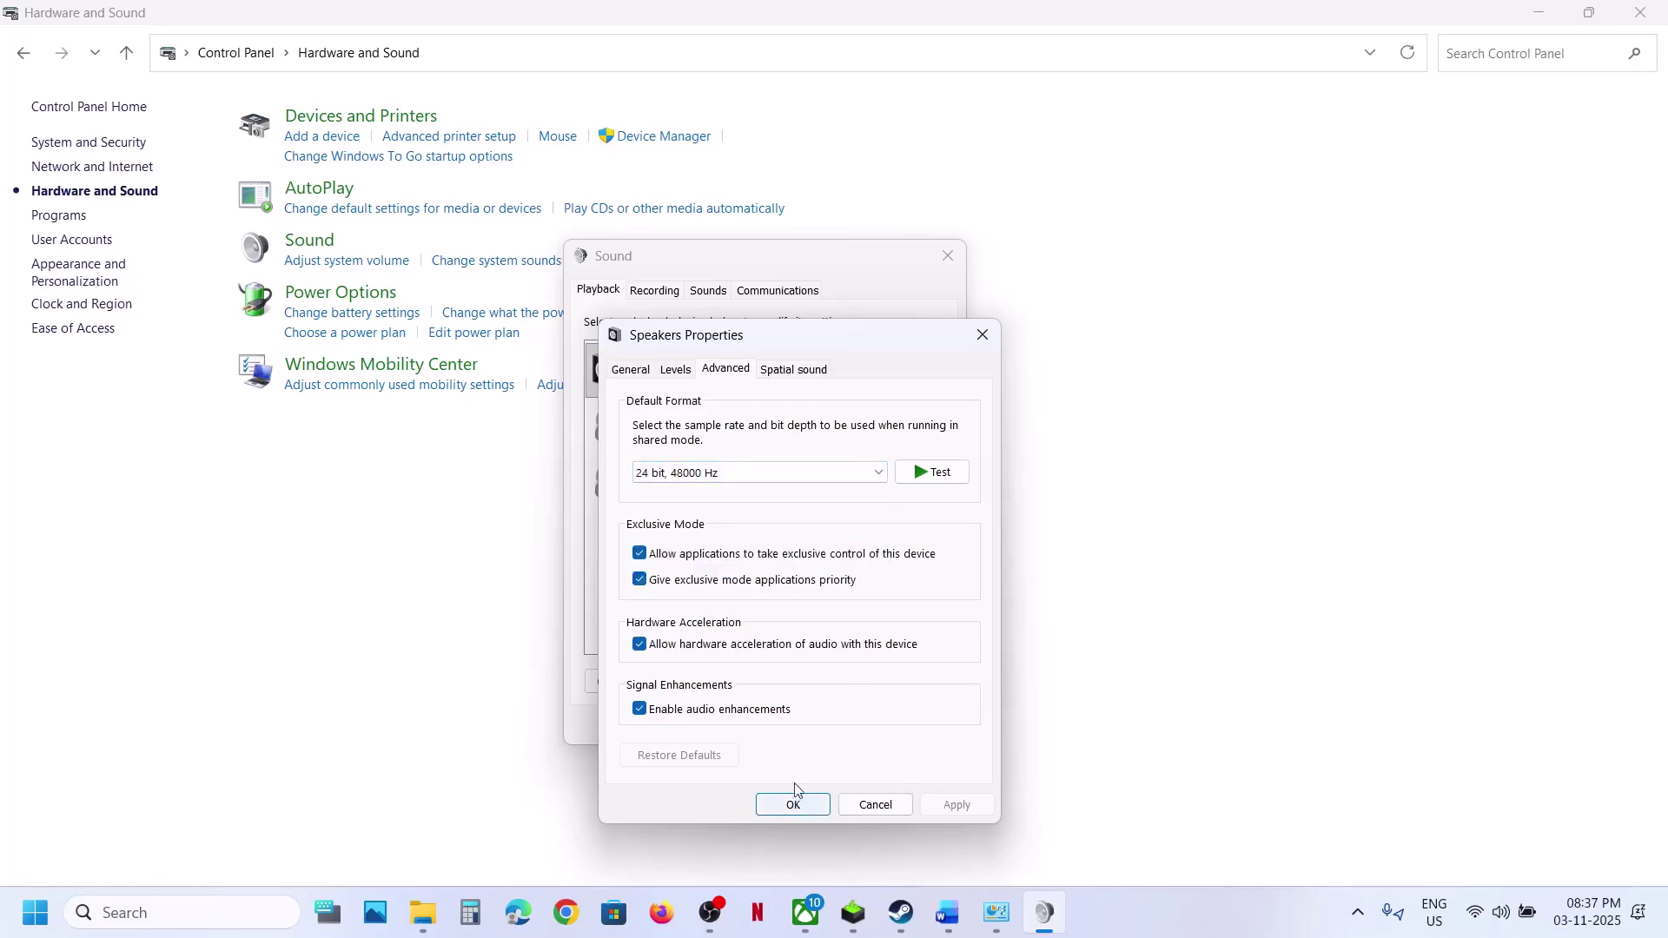
left_click(901, 913)
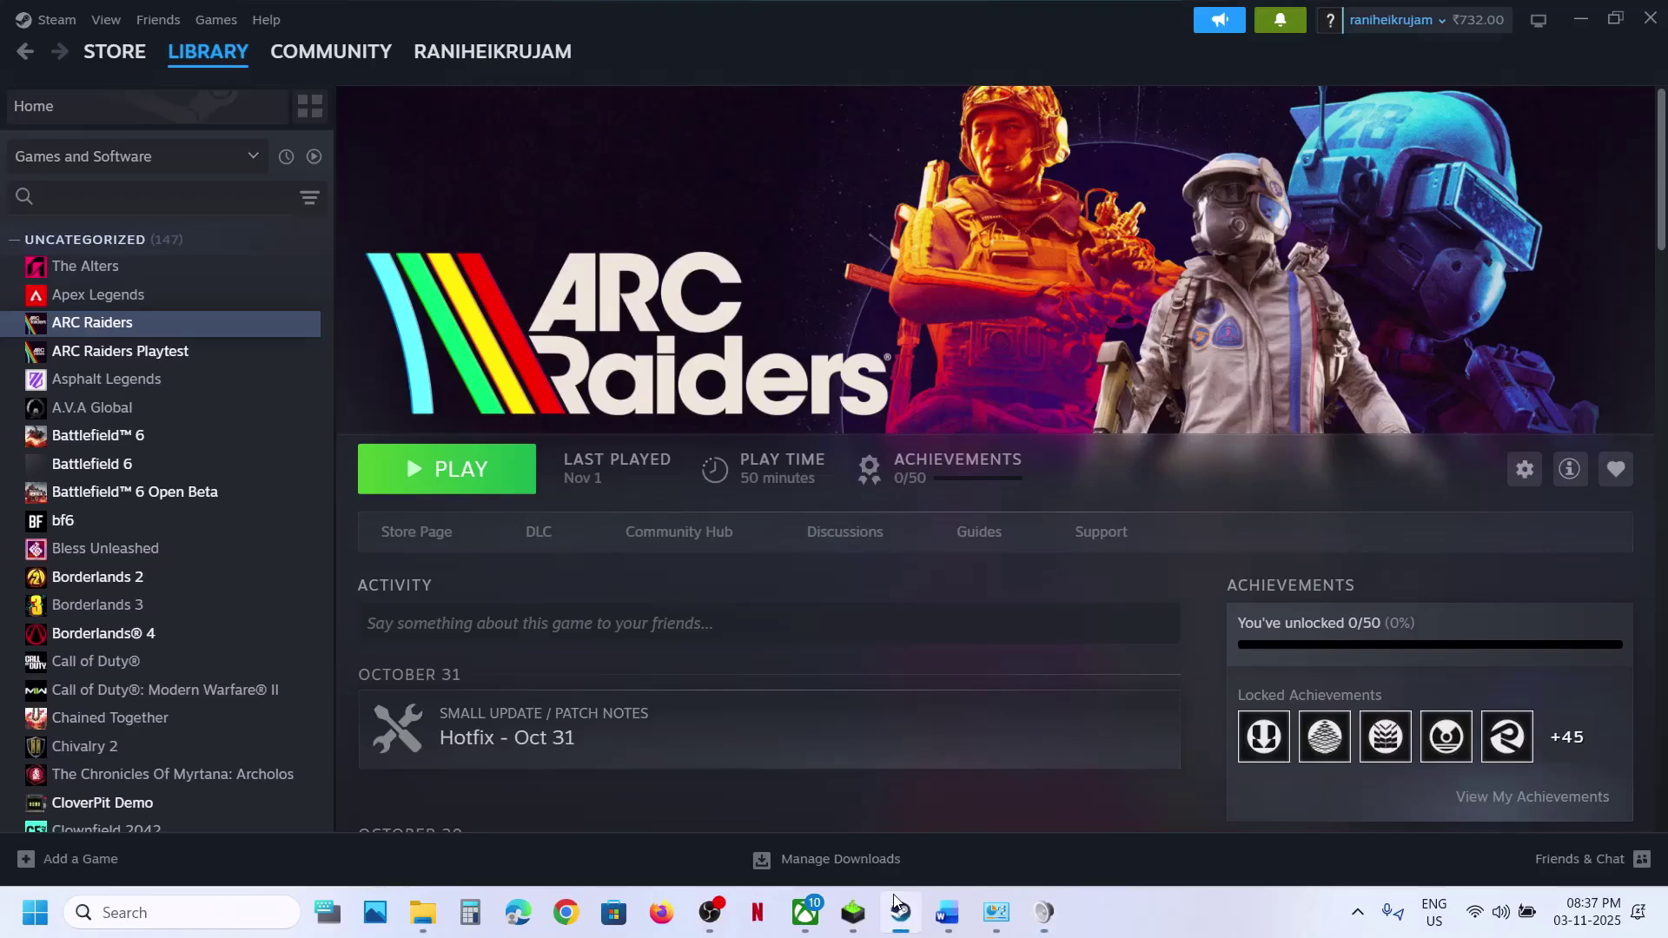
left_click(901, 913)
Try 16 bit, 48000 Hz as the speakers' default format and briefly switch to Steam for testing the game.
left_click(688, 473)
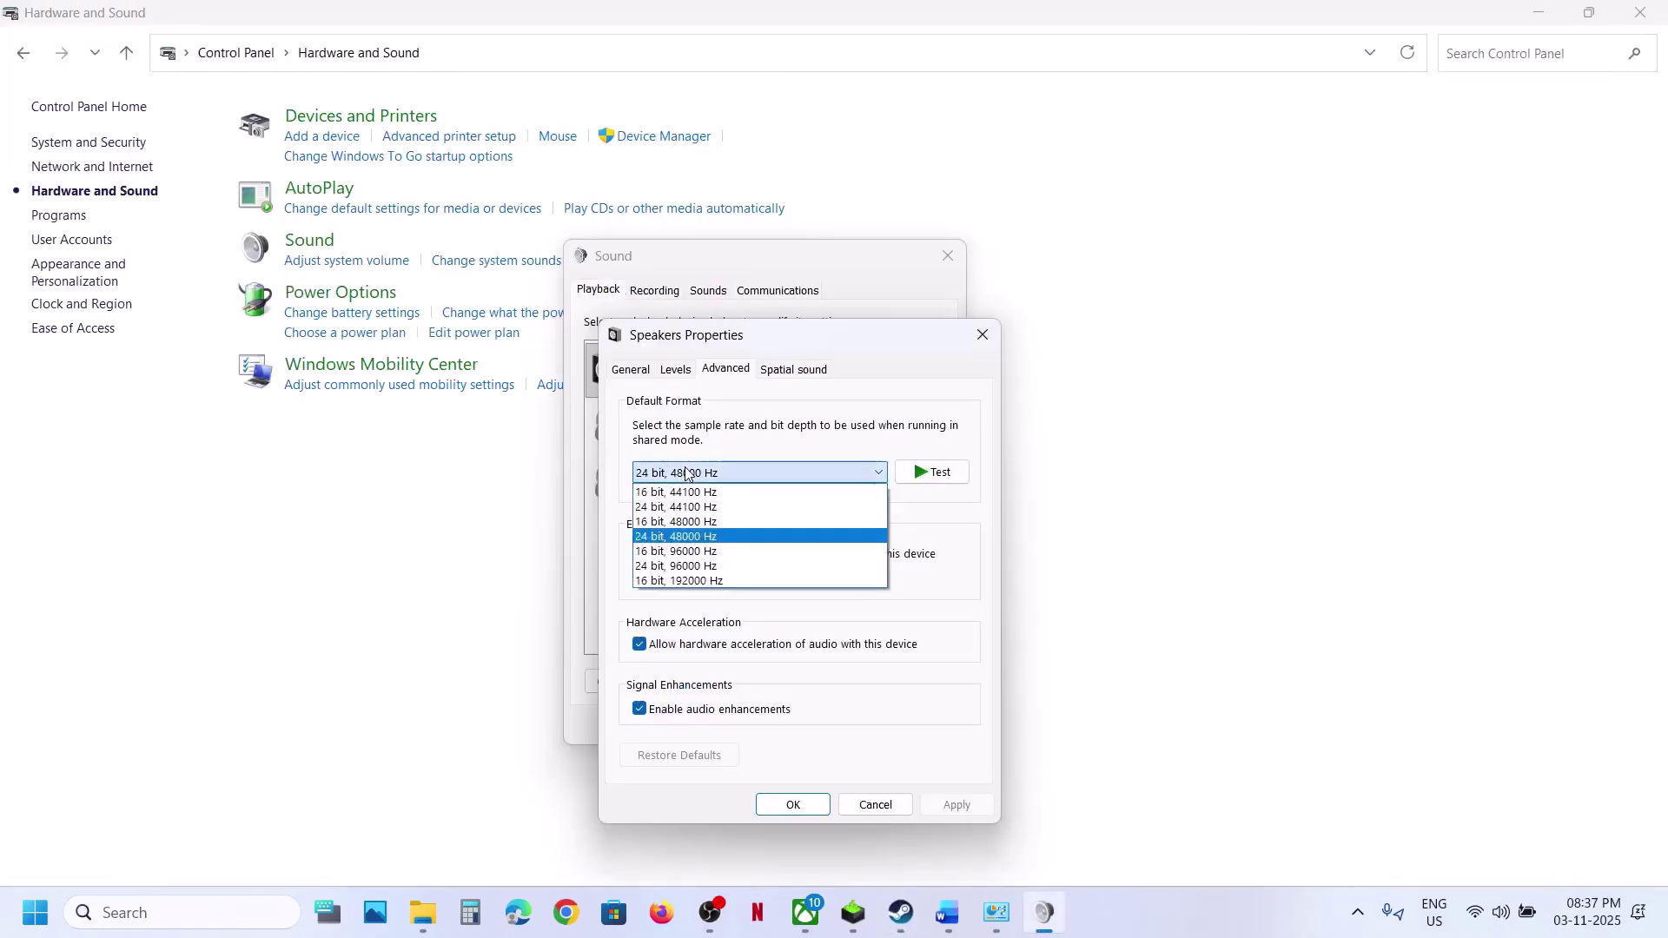
left_click(679, 523)
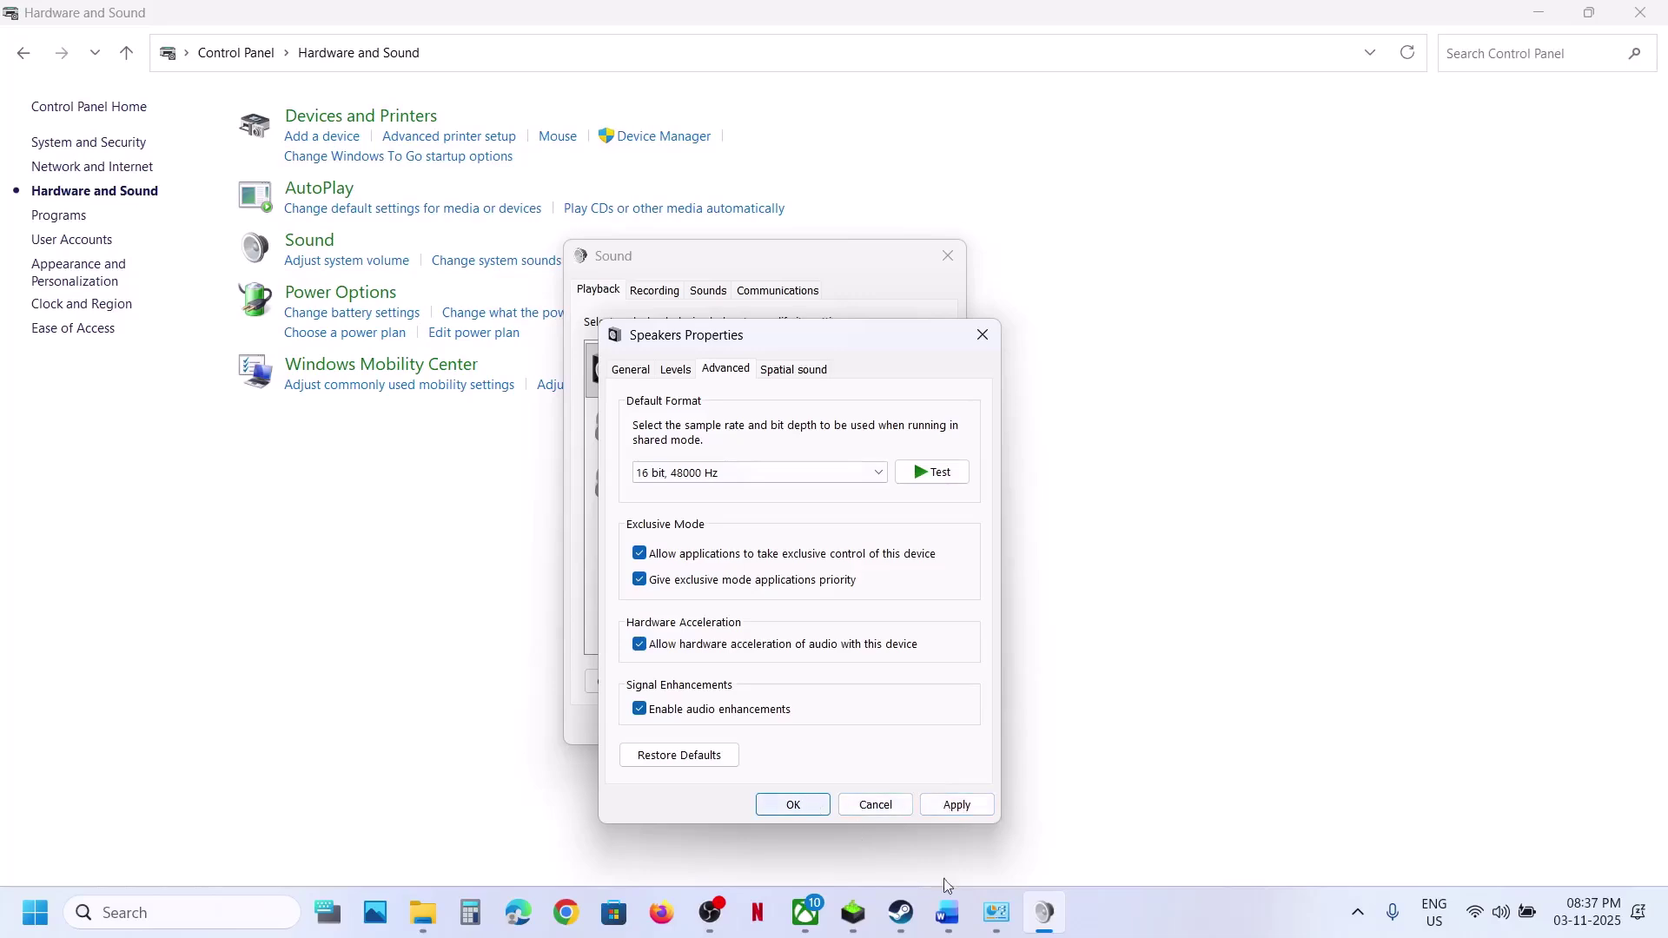
left_click(921, 926)
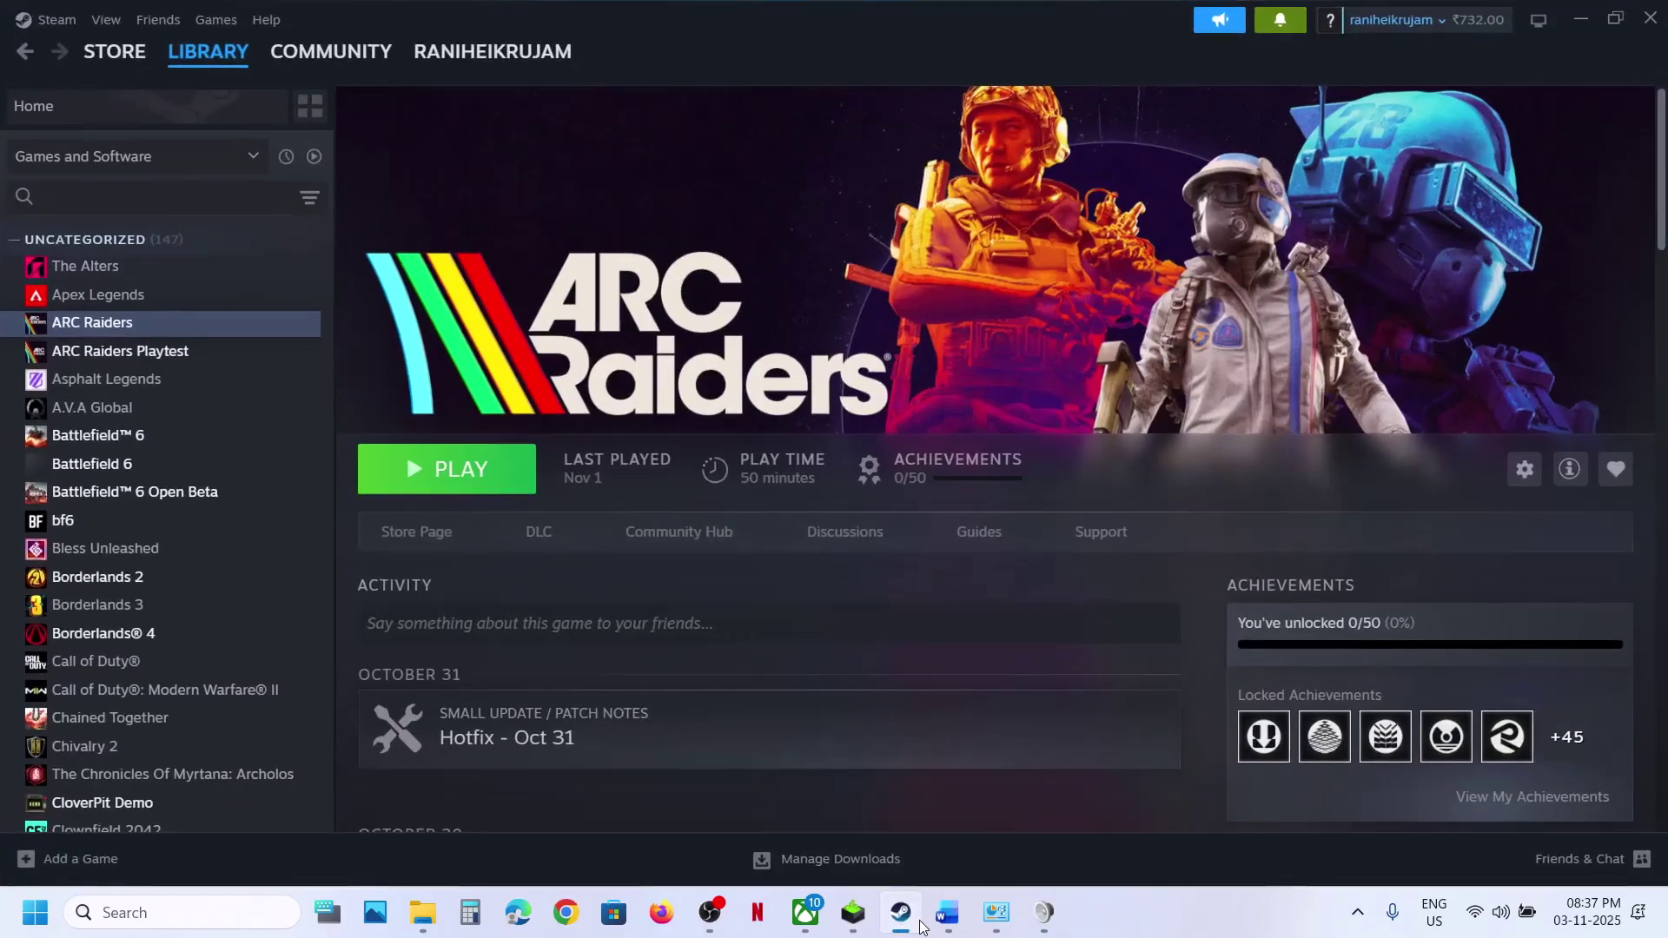
left_click(921, 926)
Try 24 bit, 44100 Hz as the speakers' default format and briefly return to ARC Raiders in Steam.
left_click(727, 466)
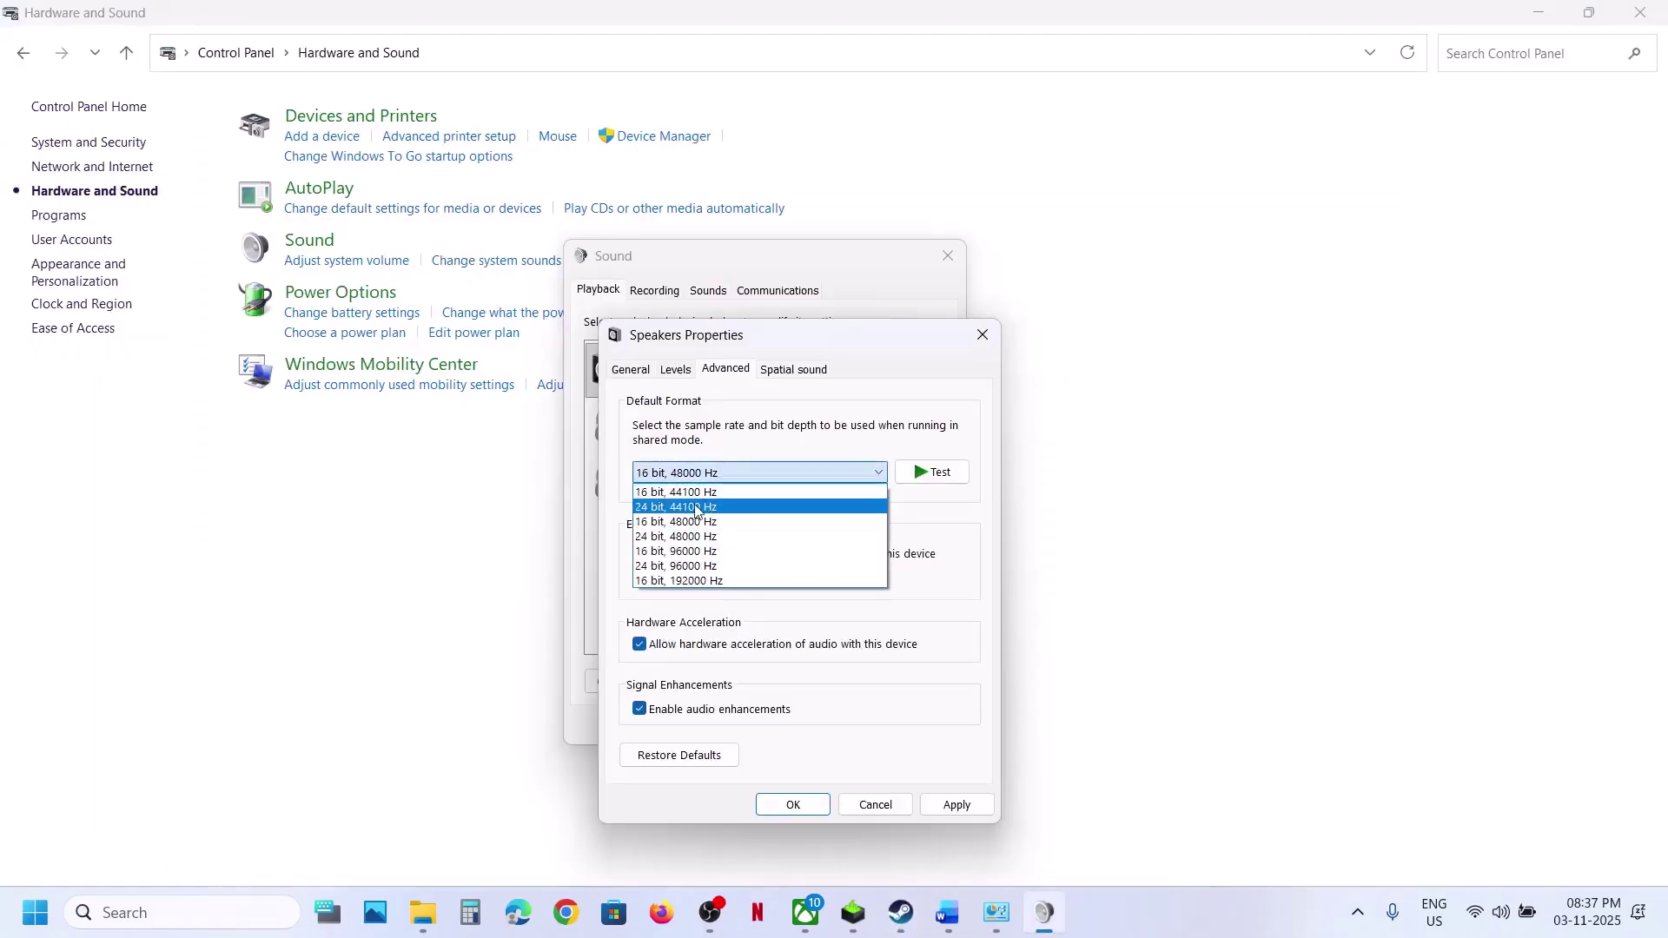
left_click(687, 511)
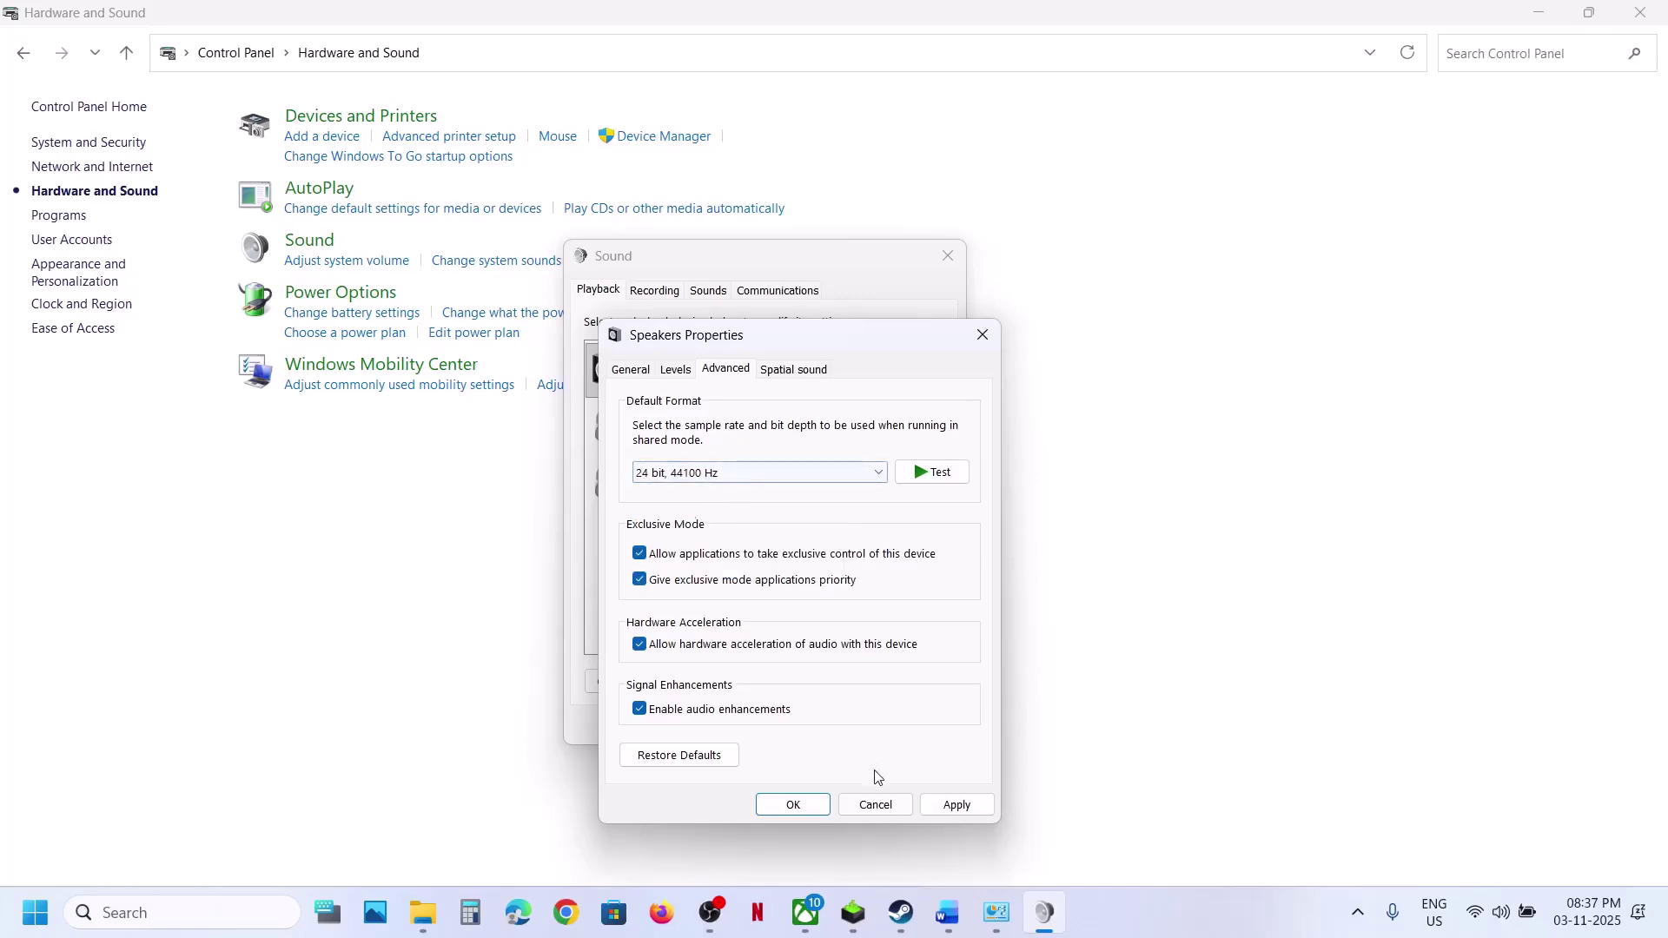
left_click(953, 801)
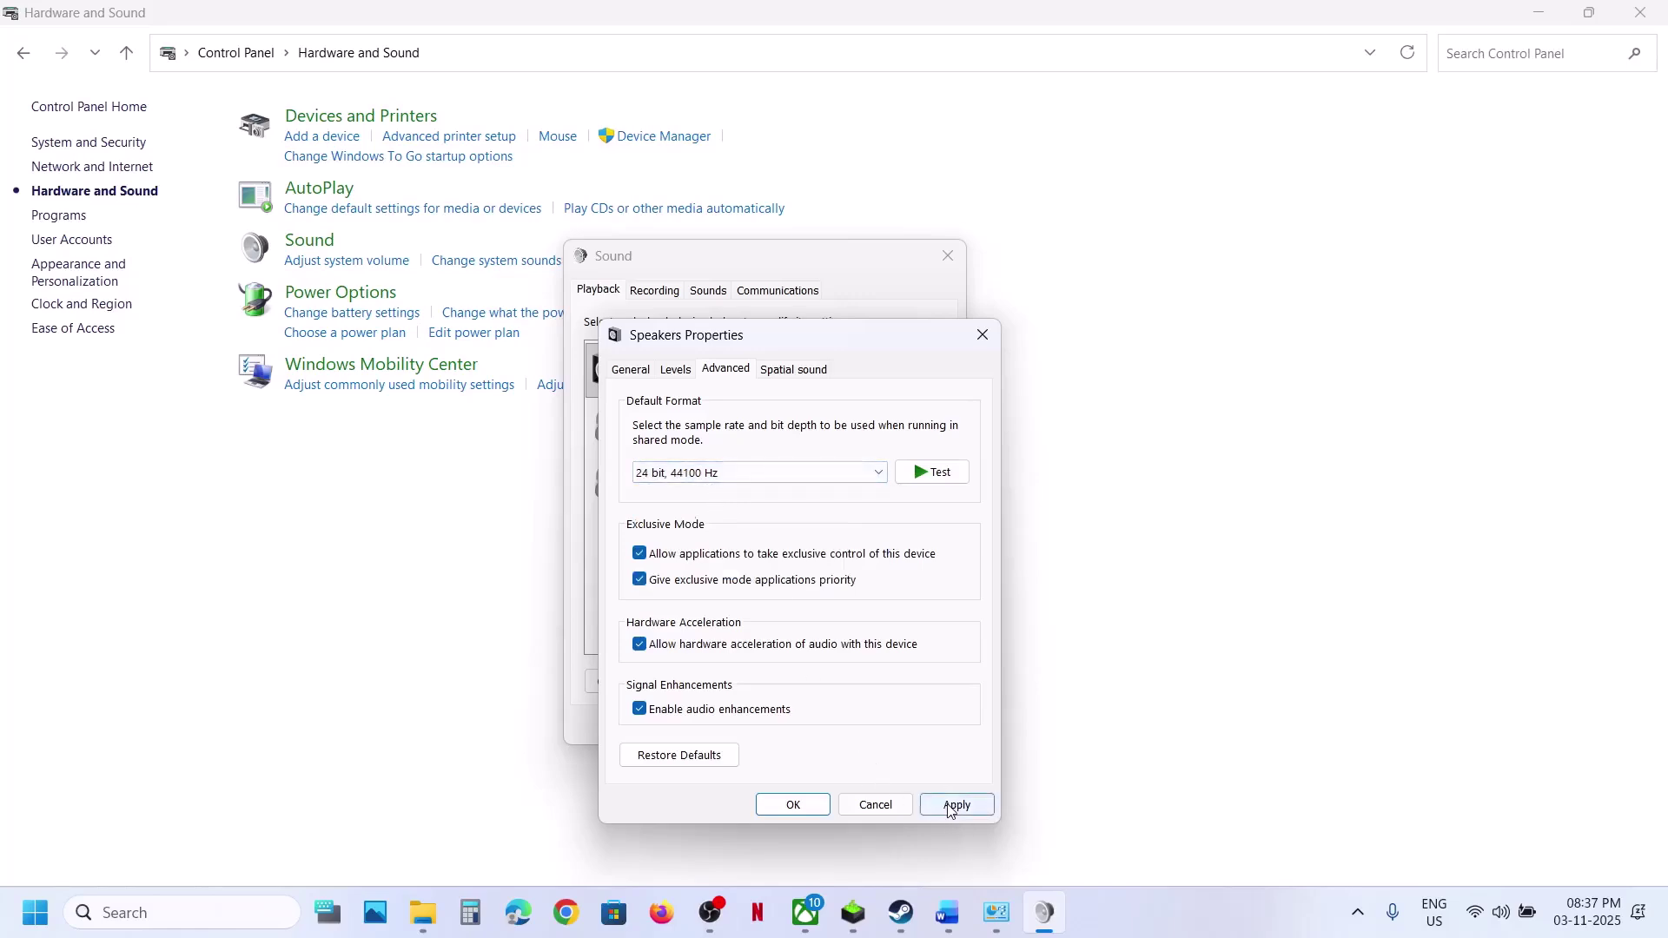
left_click(901, 912)
left_click(901, 912)
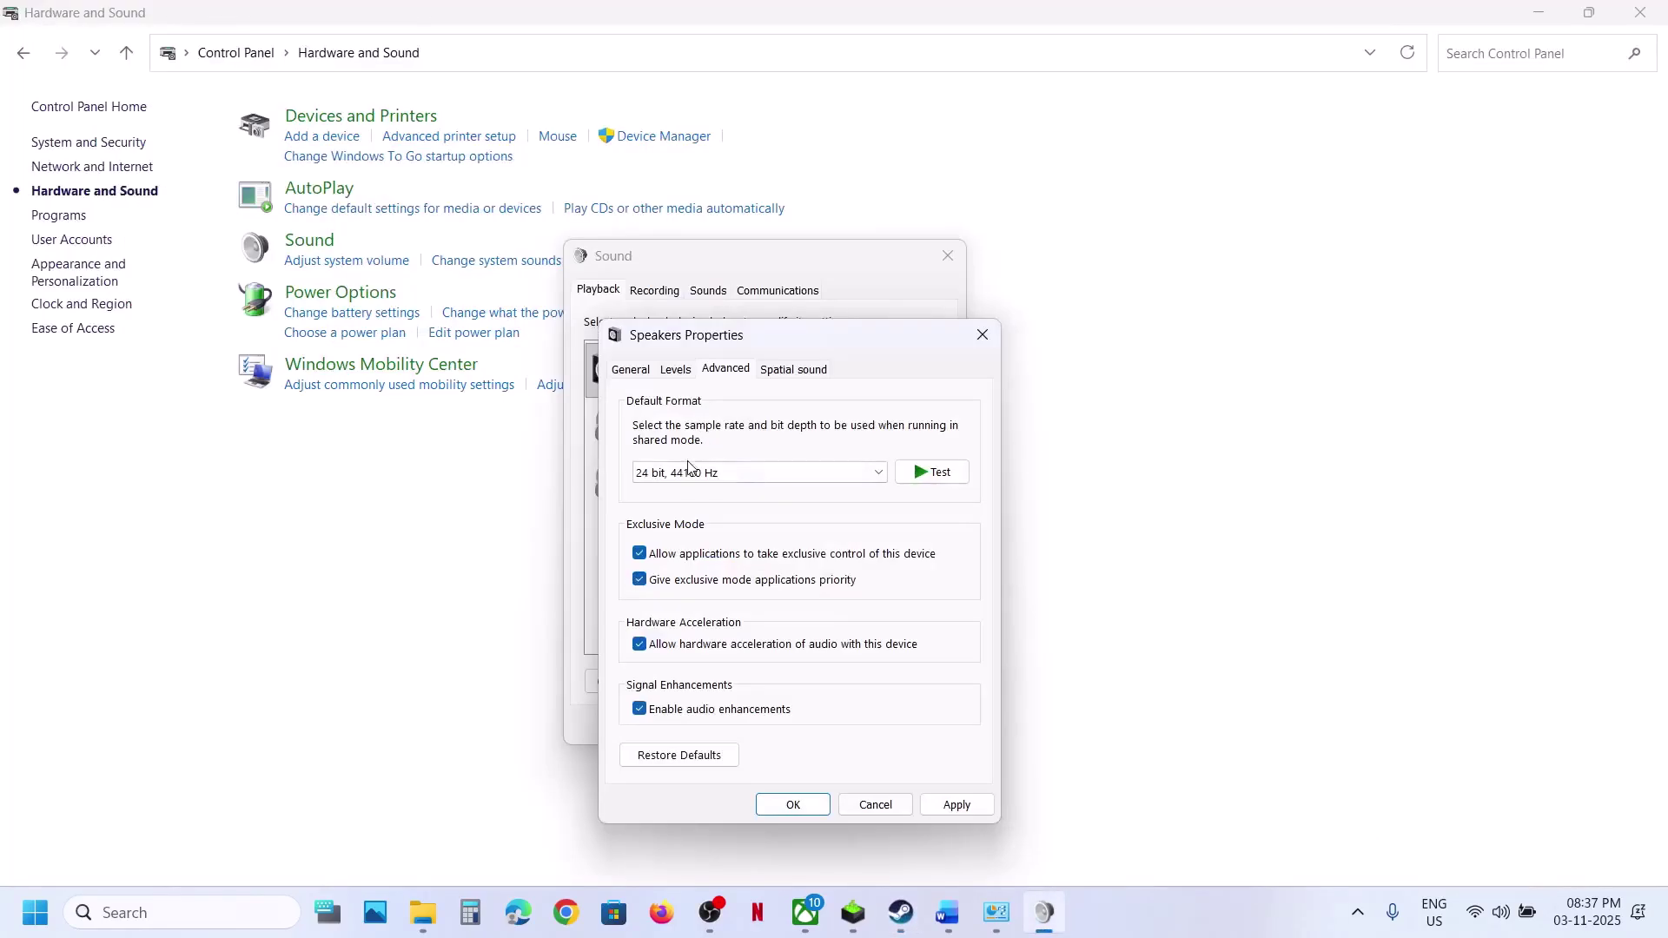
Try 16 bit, 44100 Hz as the speakers' default format, check Steam briefly, and close the Speakers Properties and Sound windows without applying.
left_click(689, 472)
left_click(686, 487)
left_click(898, 914)
left_click(899, 914)
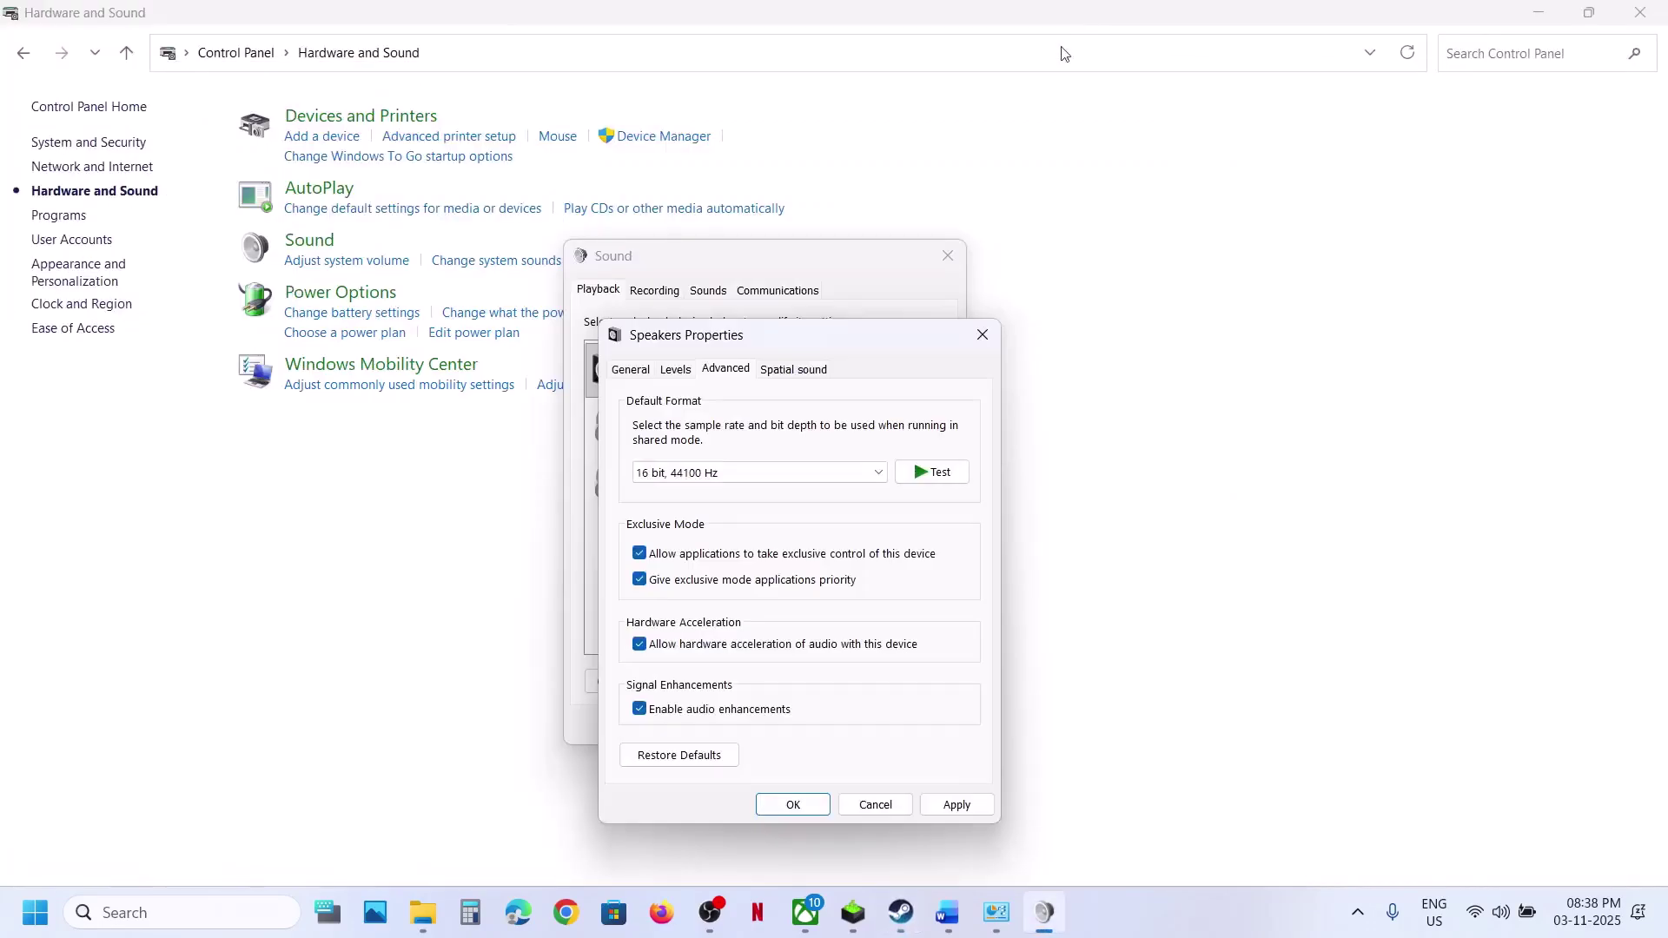
left_click(982, 330)
left_click(947, 259)
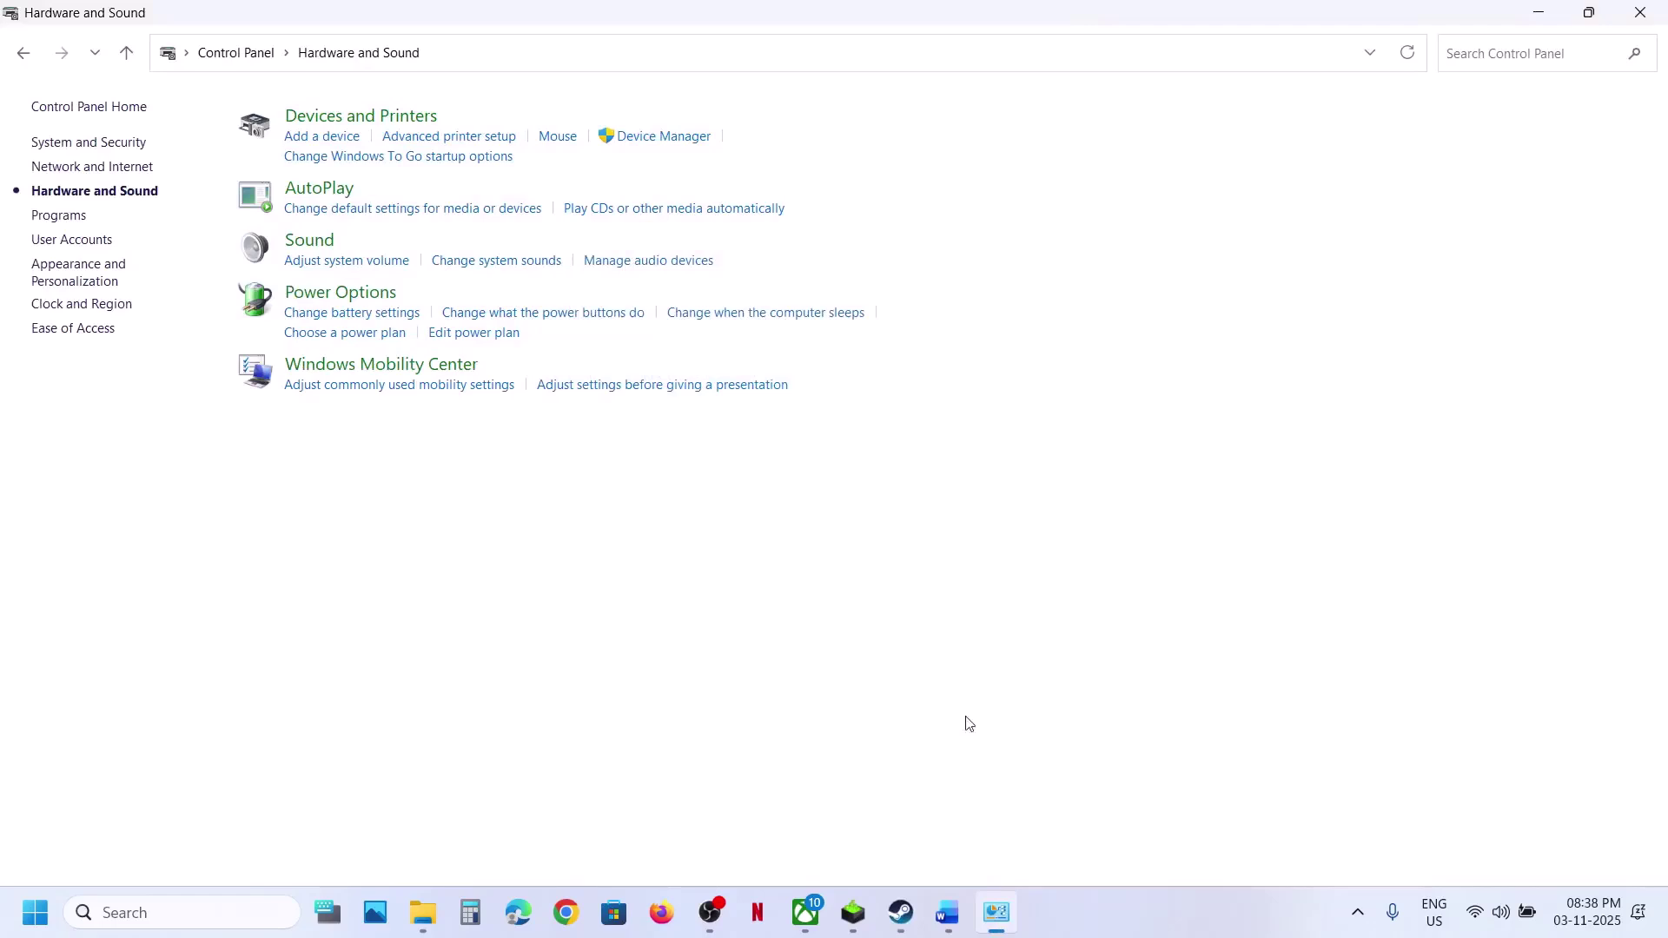
Go to Step 4 in the Word document and highlight the instruction to turn off Spatial Sound.
left_click(947, 912)
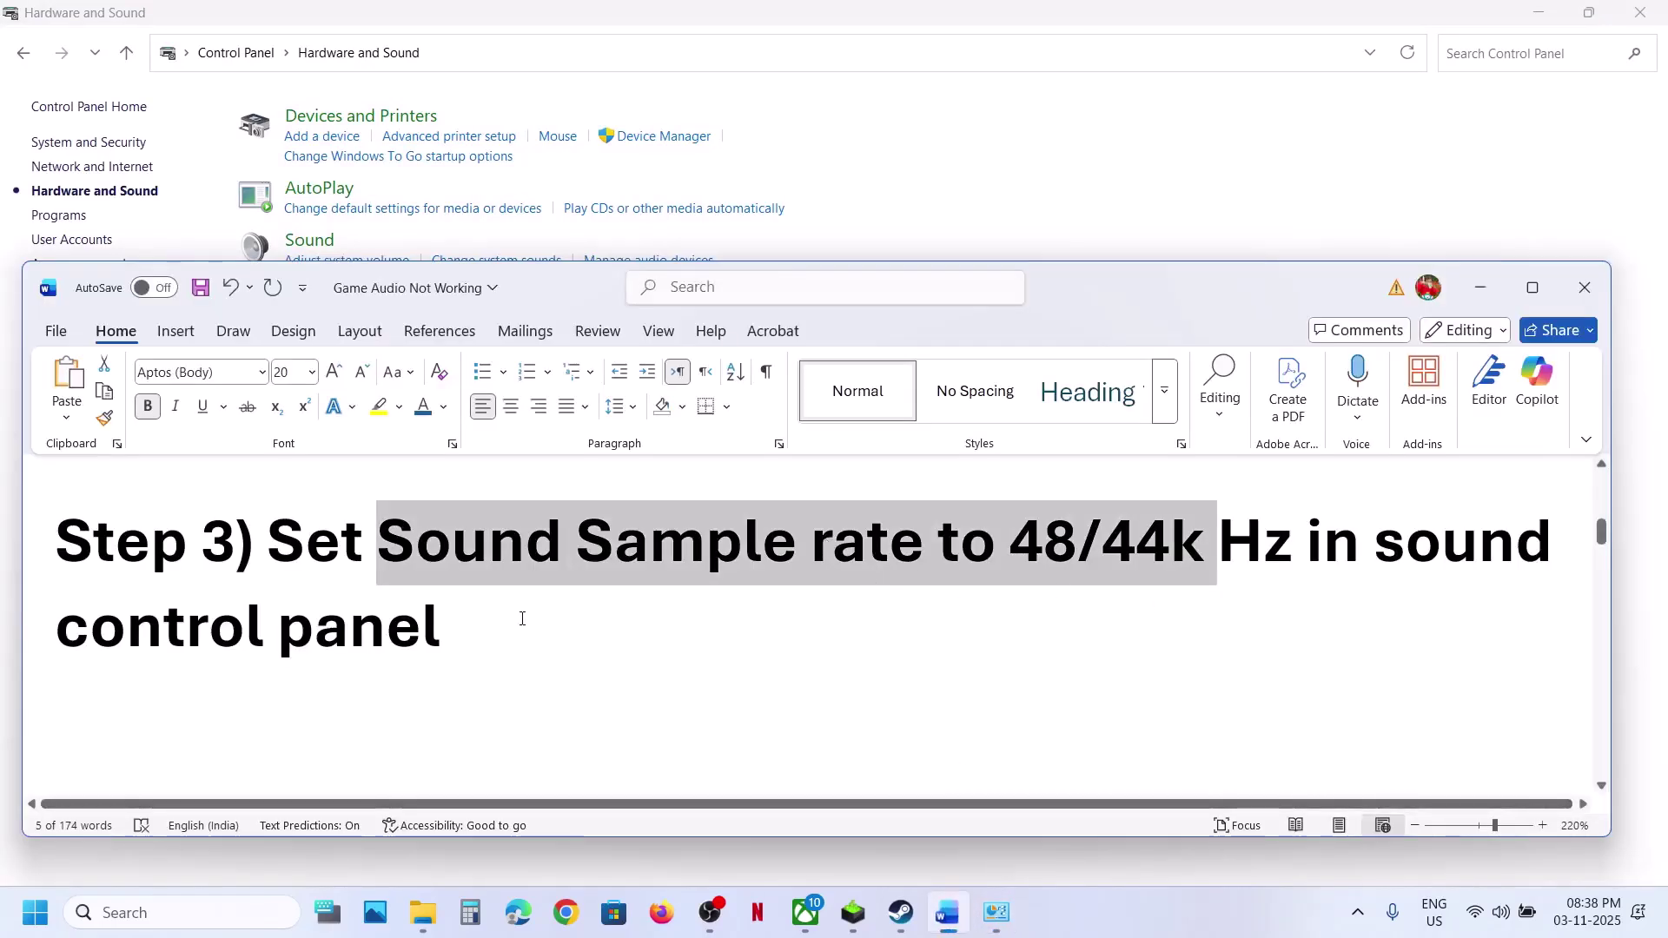
scroll(522, 618, "down", 3)
left_click_drag(270, 584, 946, 618)
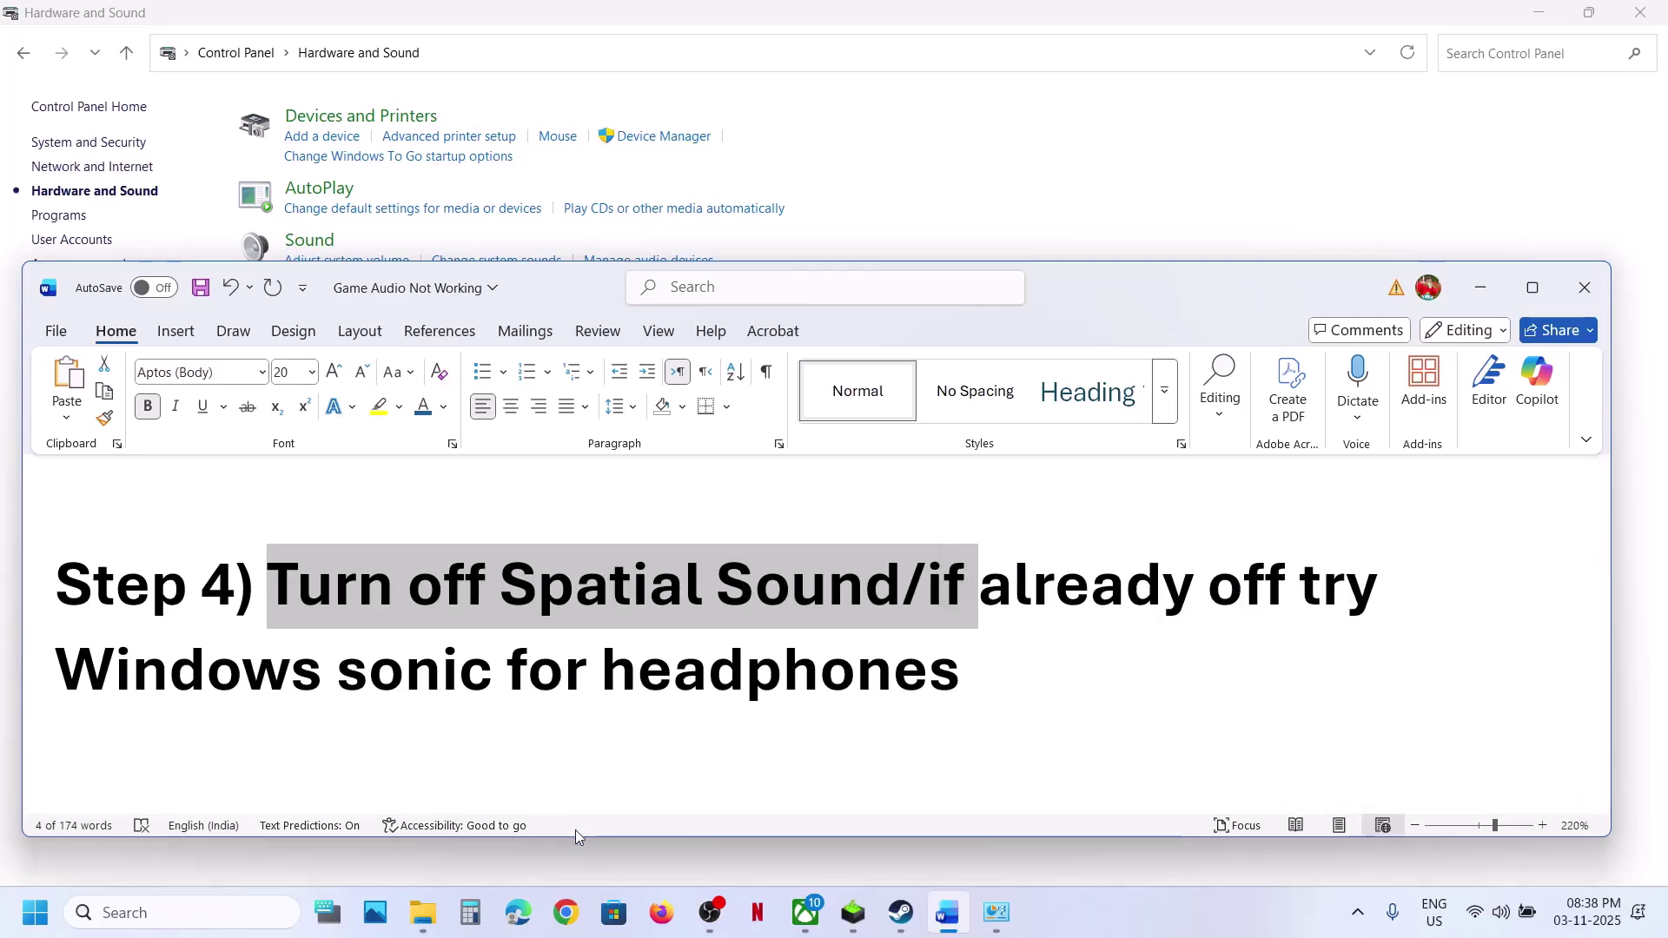
Return to Control Panel, open the Realtek Speakers' properties from the Sound settings, and set the spatial sound format to Off.
left_click(570, 853)
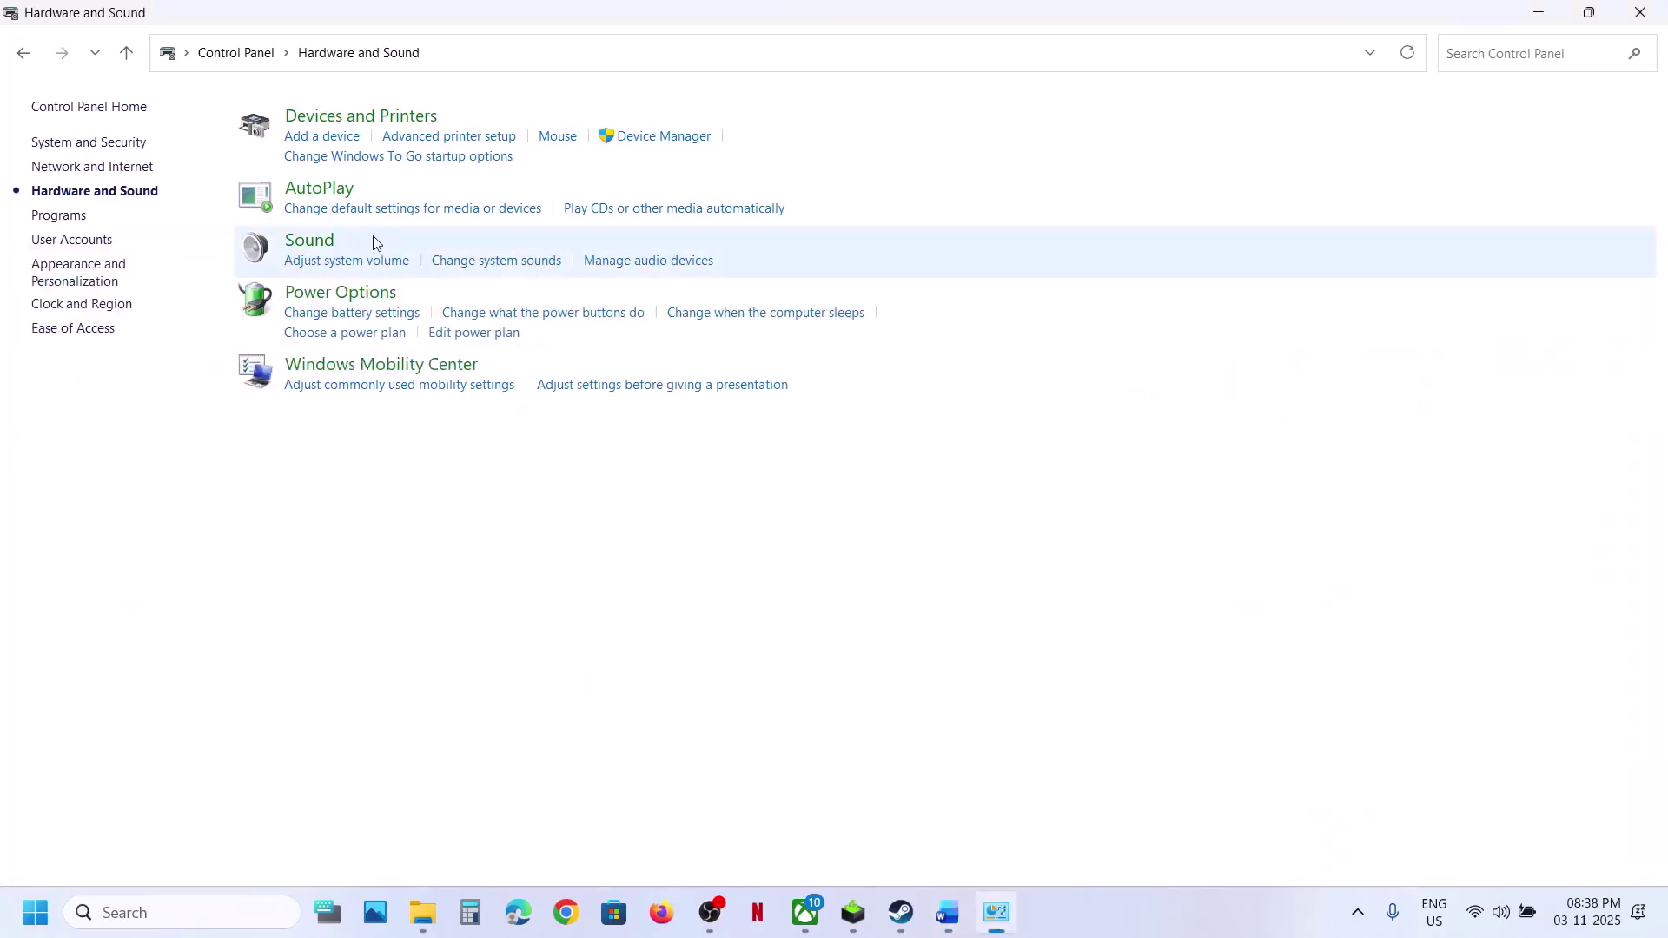
left_click(315, 249)
left_click(290, 266)
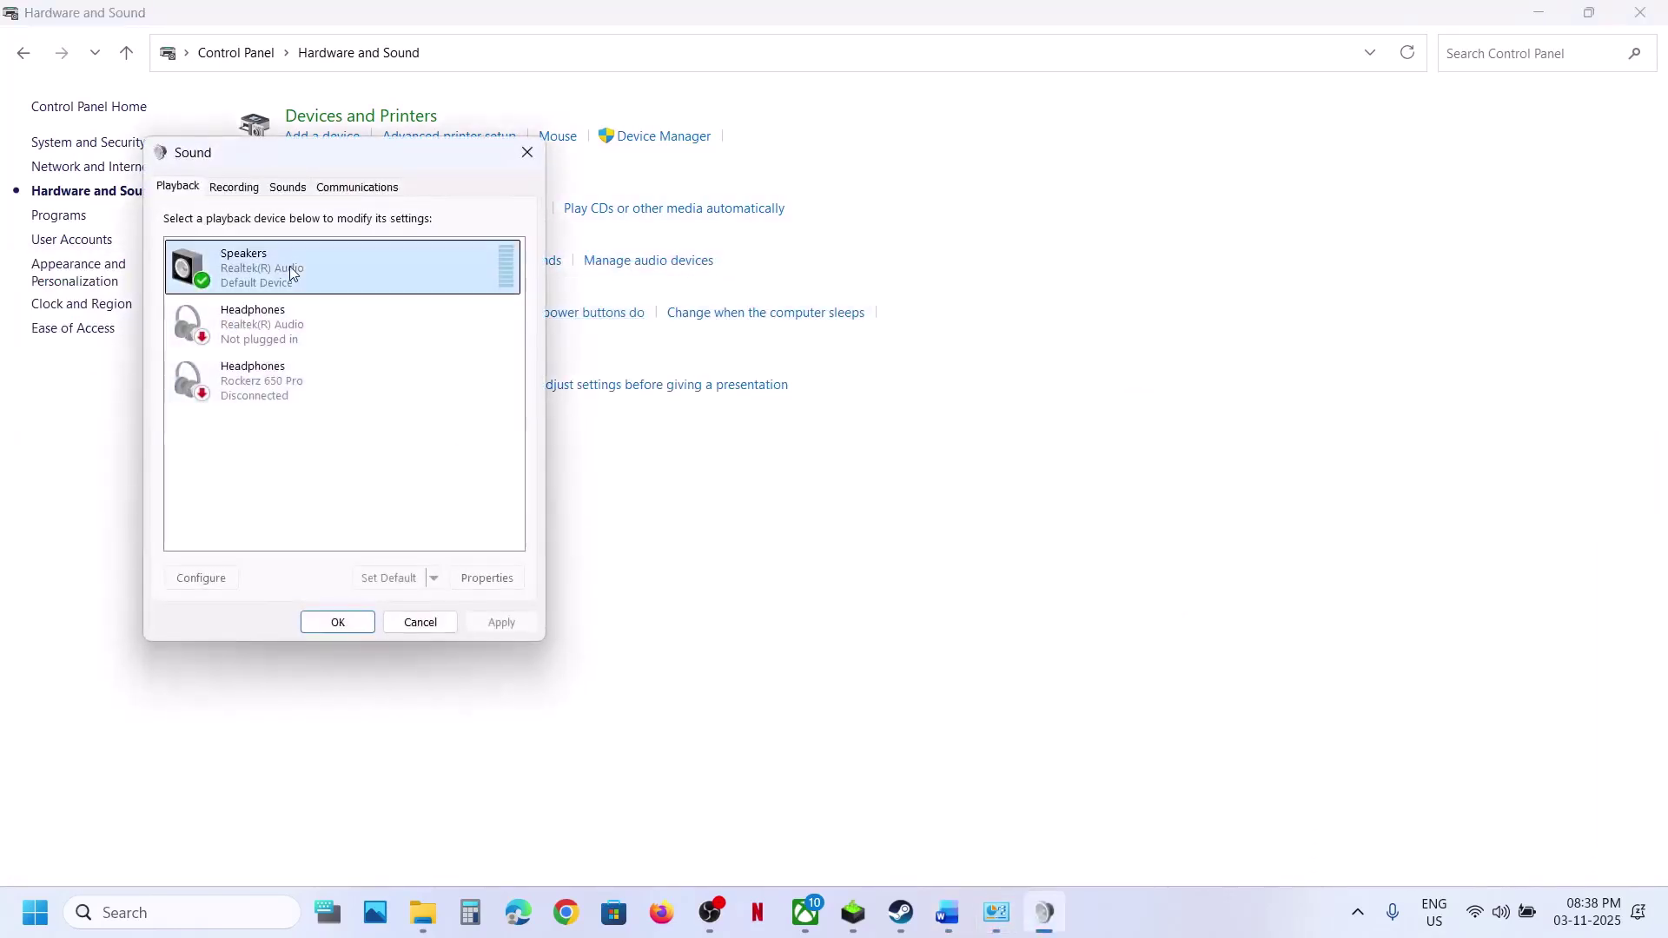
right_click(290, 266)
left_click(383, 437)
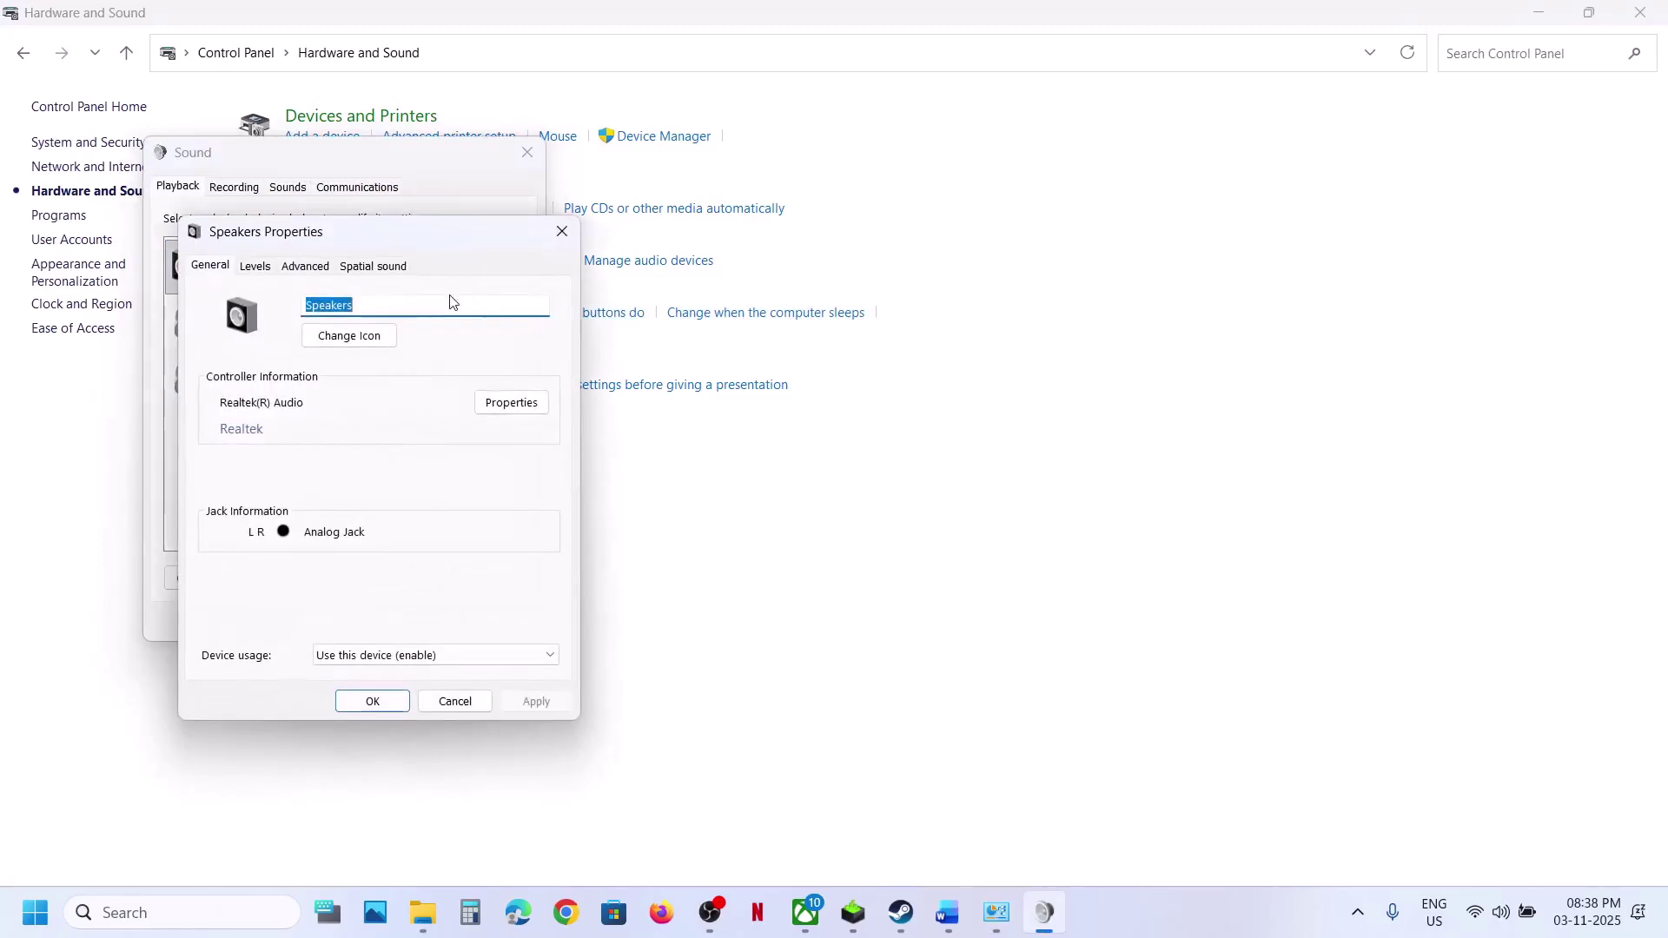
left_click(369, 265)
left_click(340, 369)
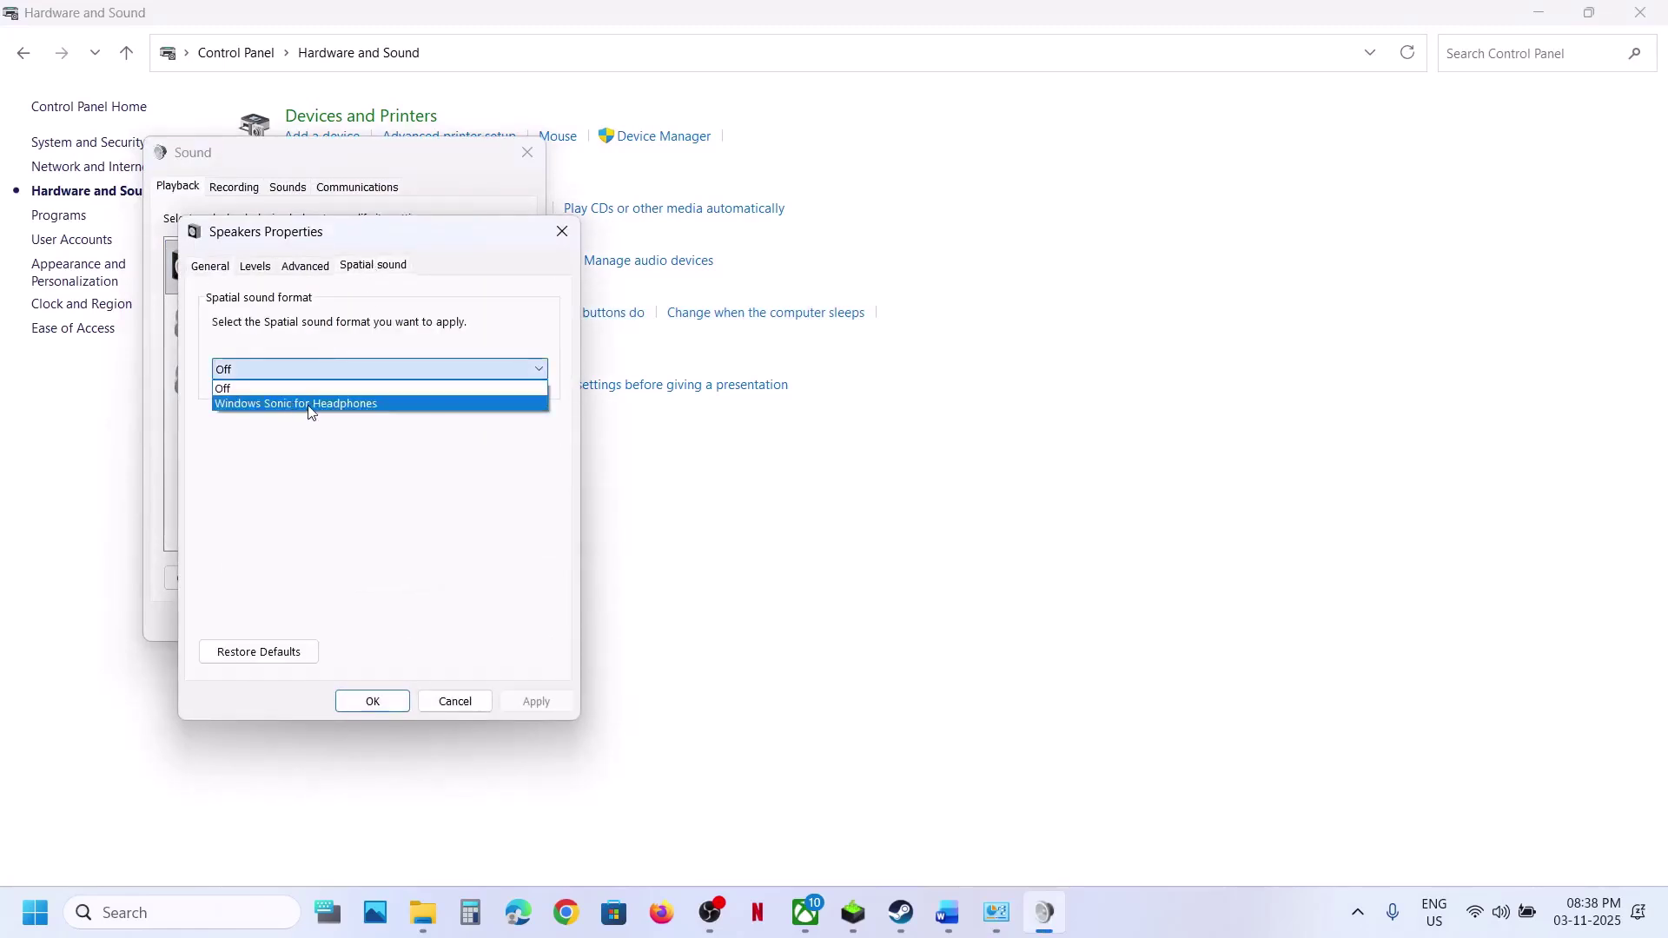
left_click(259, 390)
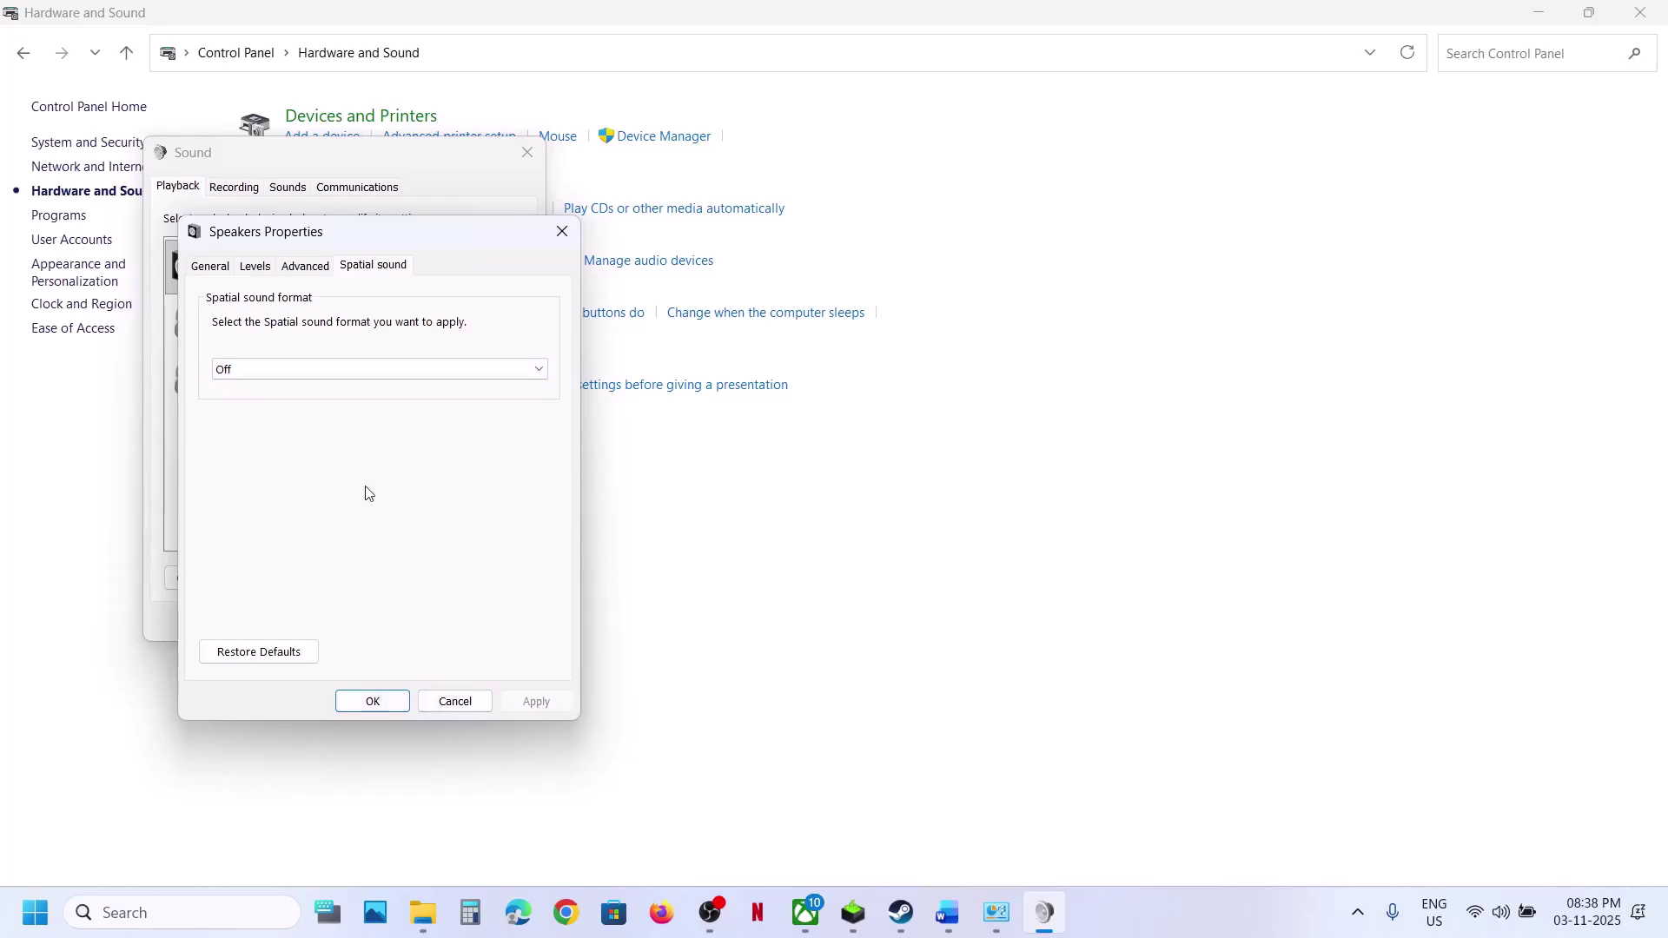
Try Windows Sonic for Headphones as the spatial sound format and close the speakers' properties without applying.
left_click(272, 370)
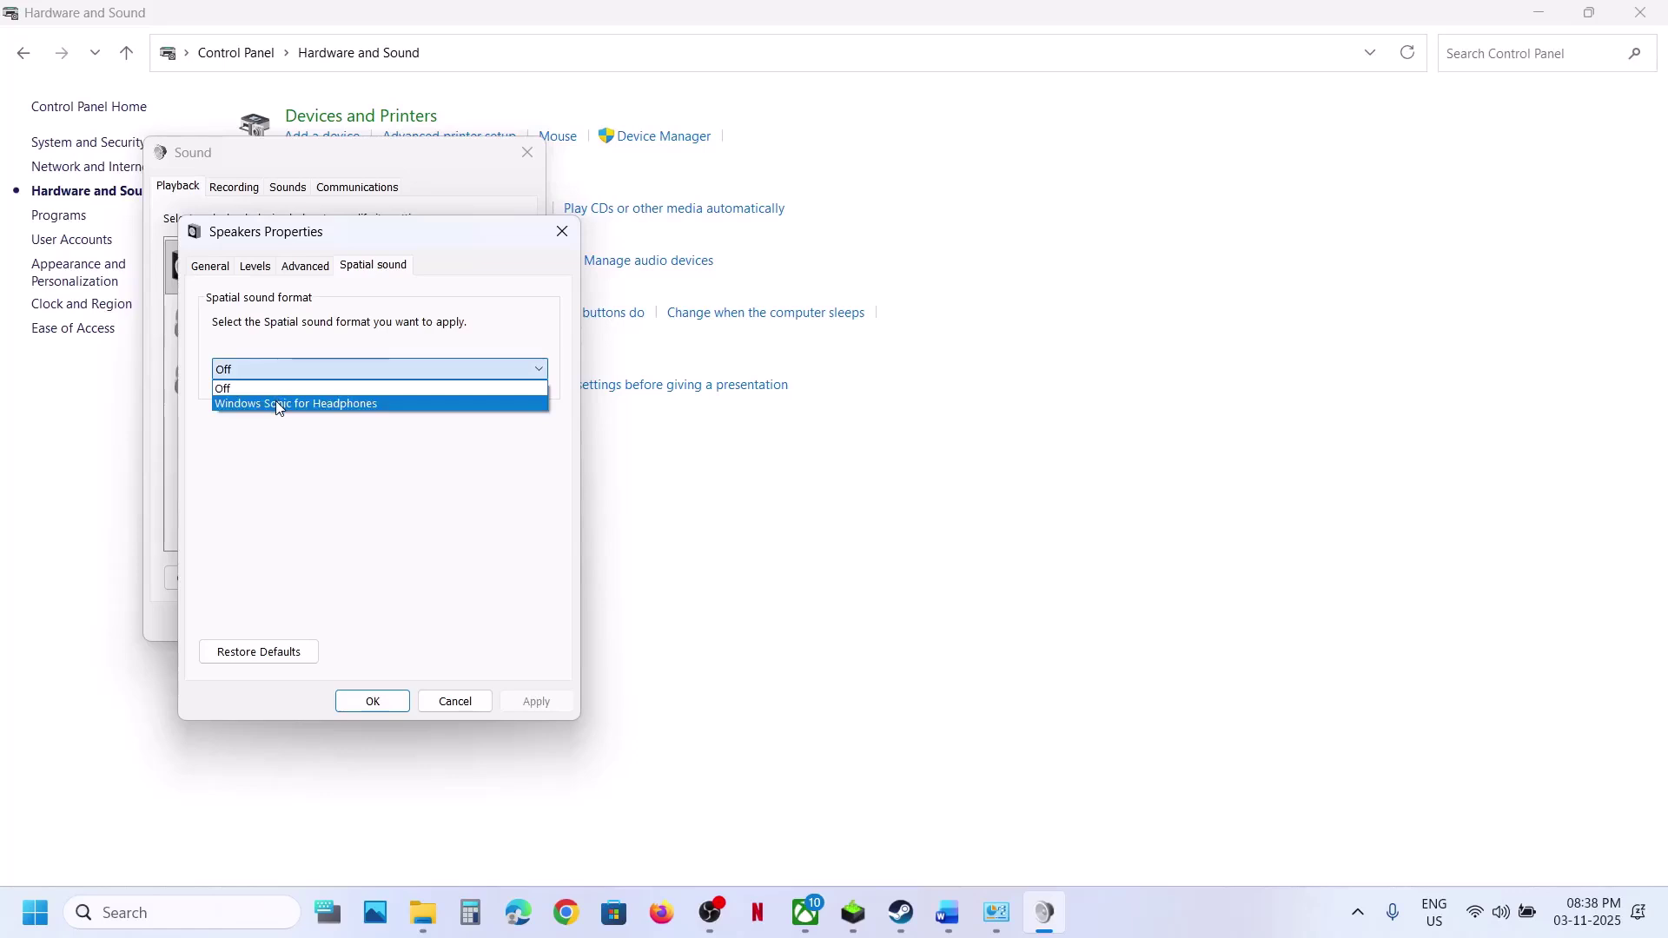
left_click(279, 404)
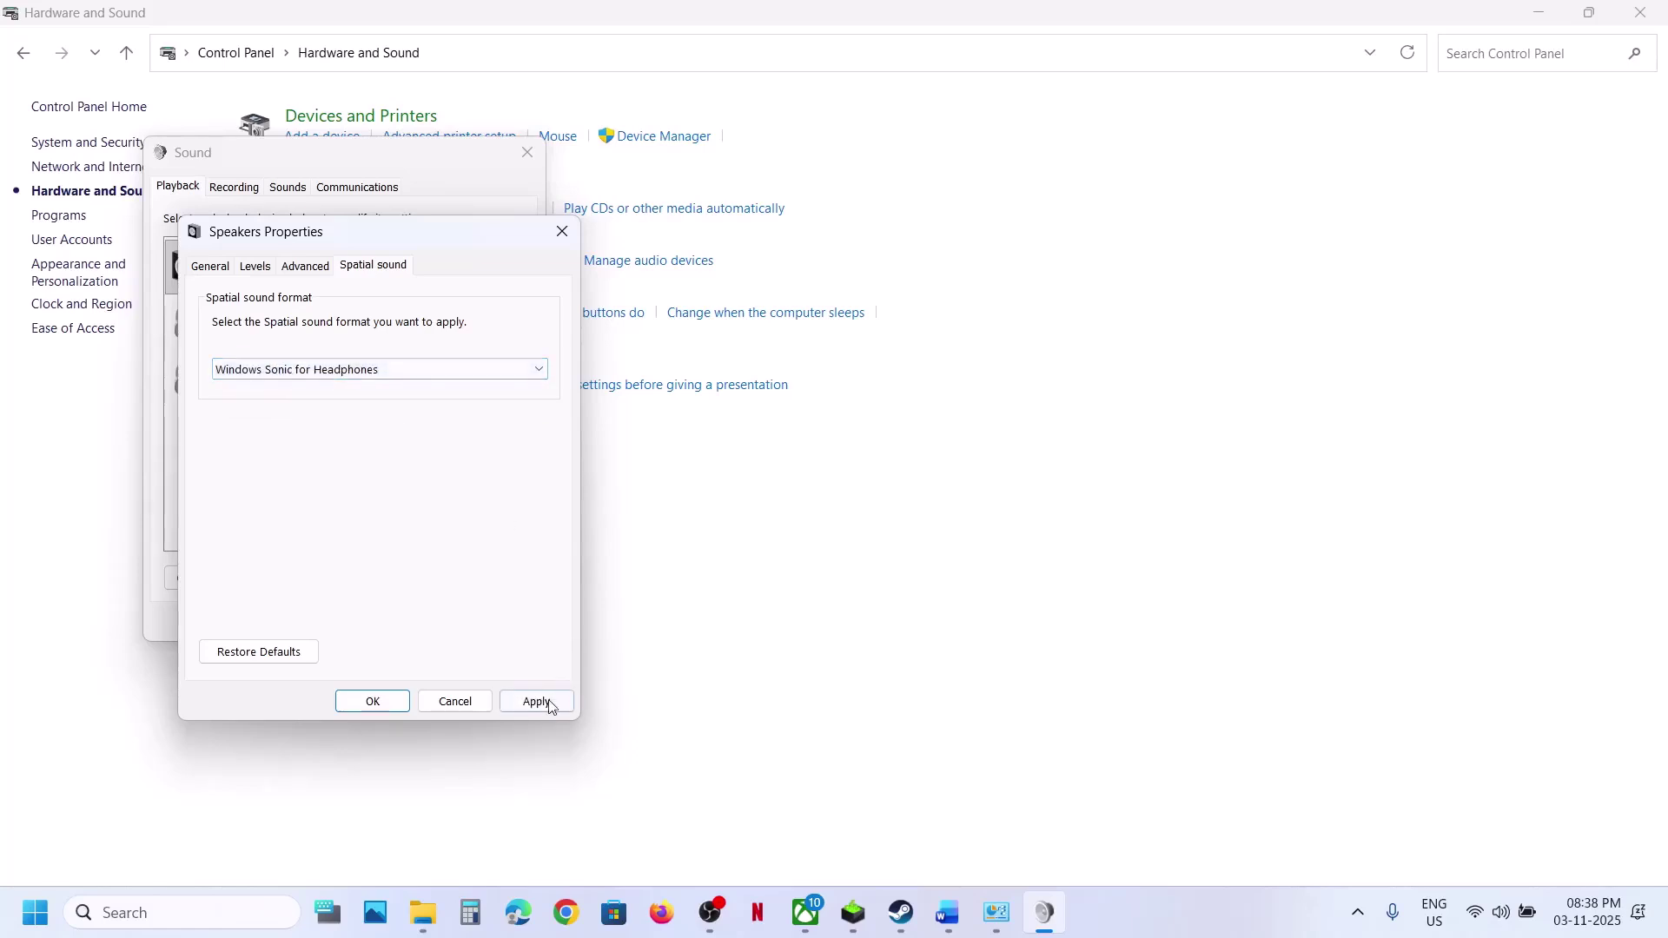
left_click(571, 236)
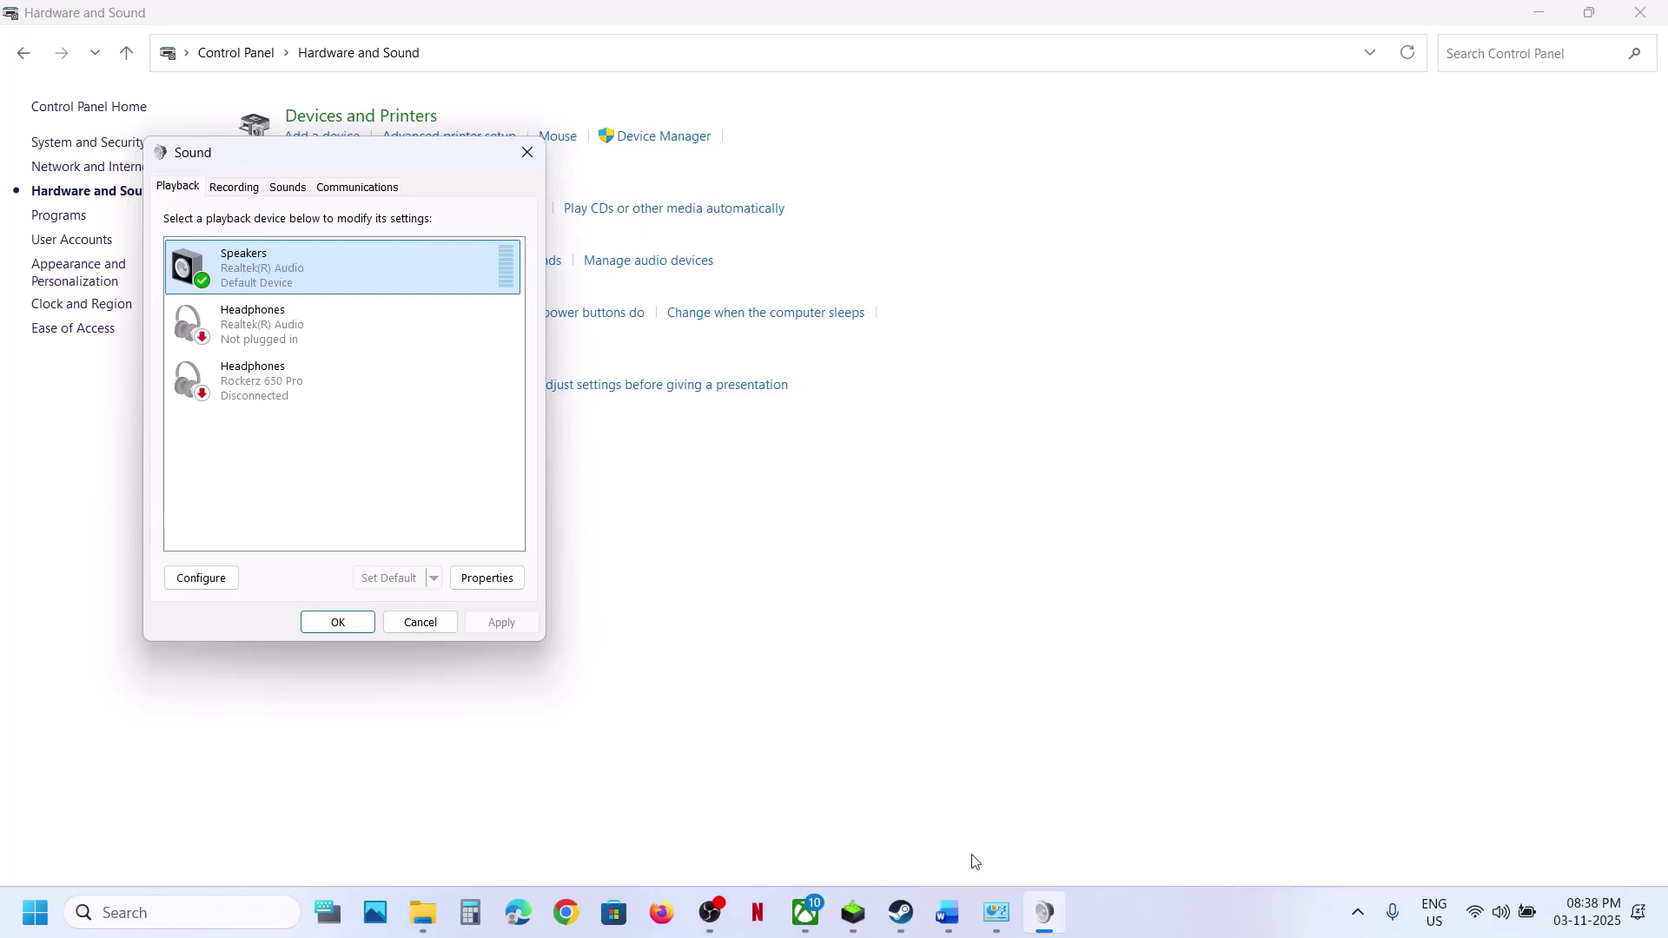
Go to Step 5 in the Word document and highlight the instruction about turning off audio enhancement.
left_click(947, 913)
scroll(775, 660, "down", 3)
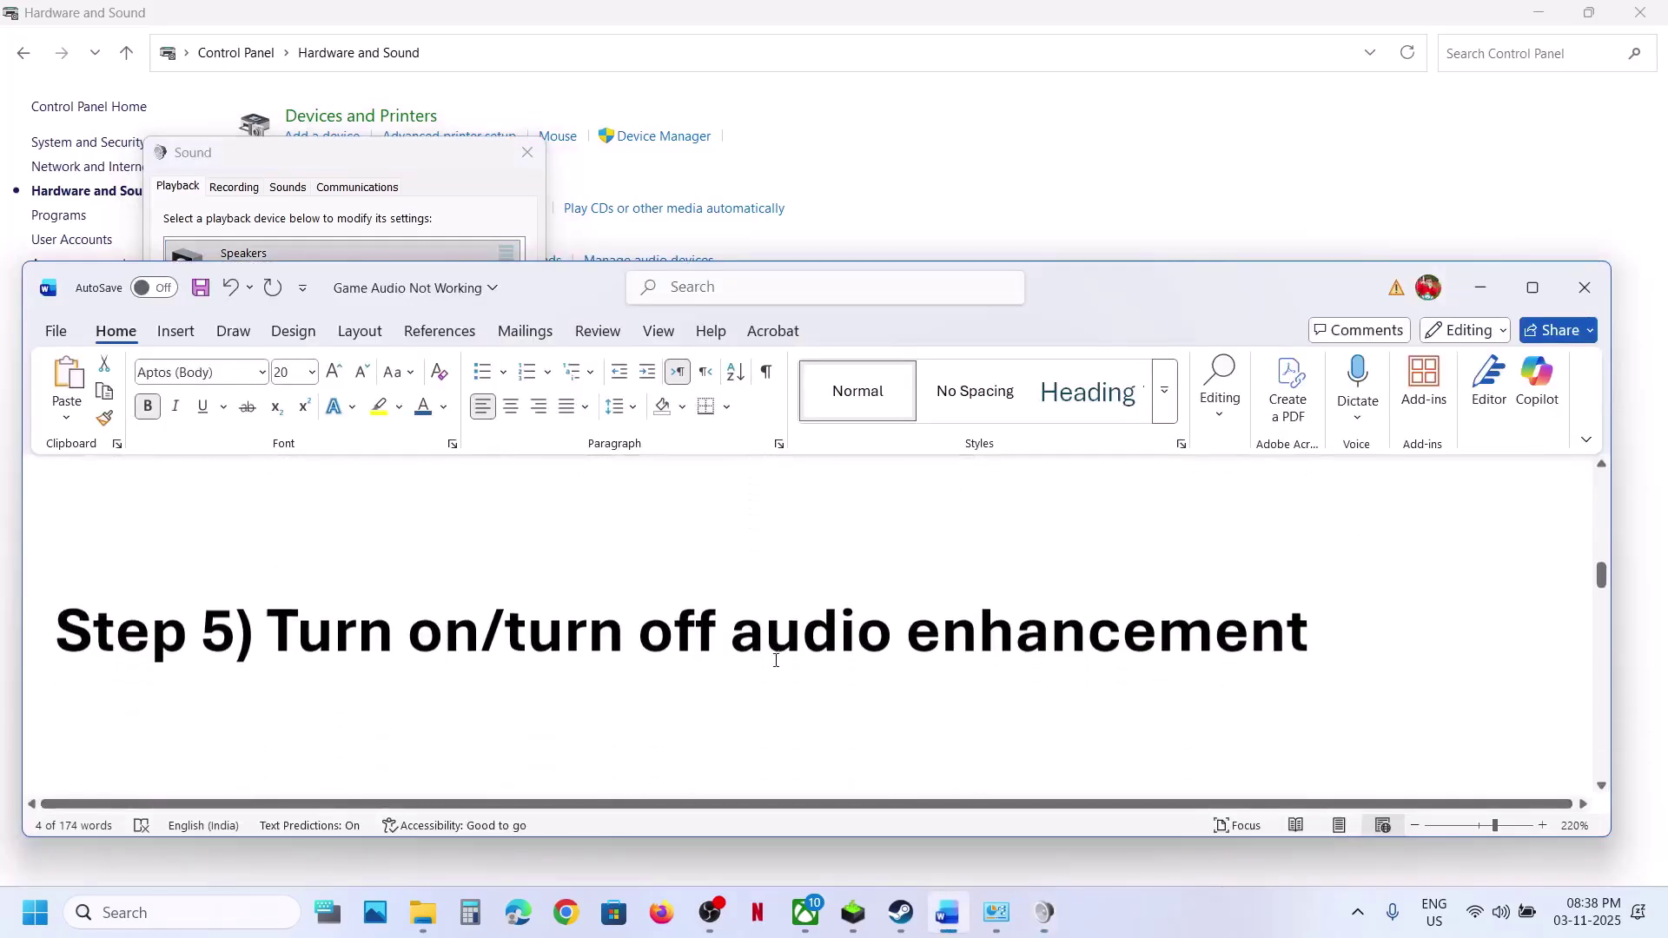
scroll(775, 661, "down", 1)
scroll(774, 659, "up", 1)
left_click_drag(507, 608, 1187, 618)
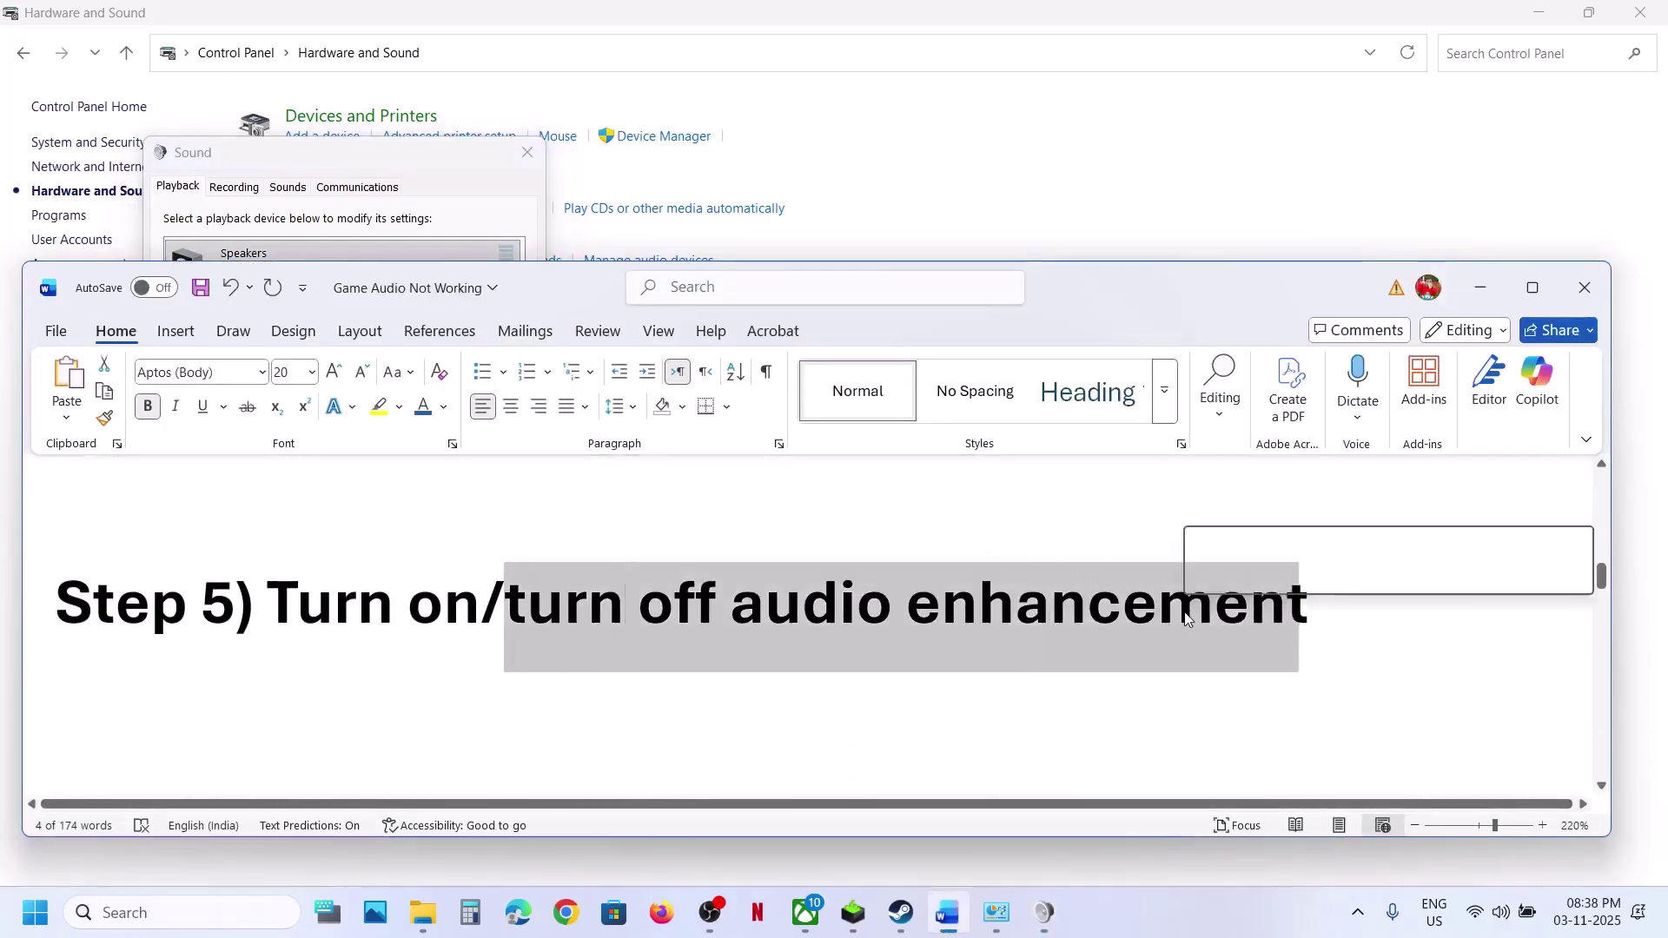
Return to Control Panel and open the Realtek Speakers' advanced properties from the Sound settings.
left_click(869, 174)
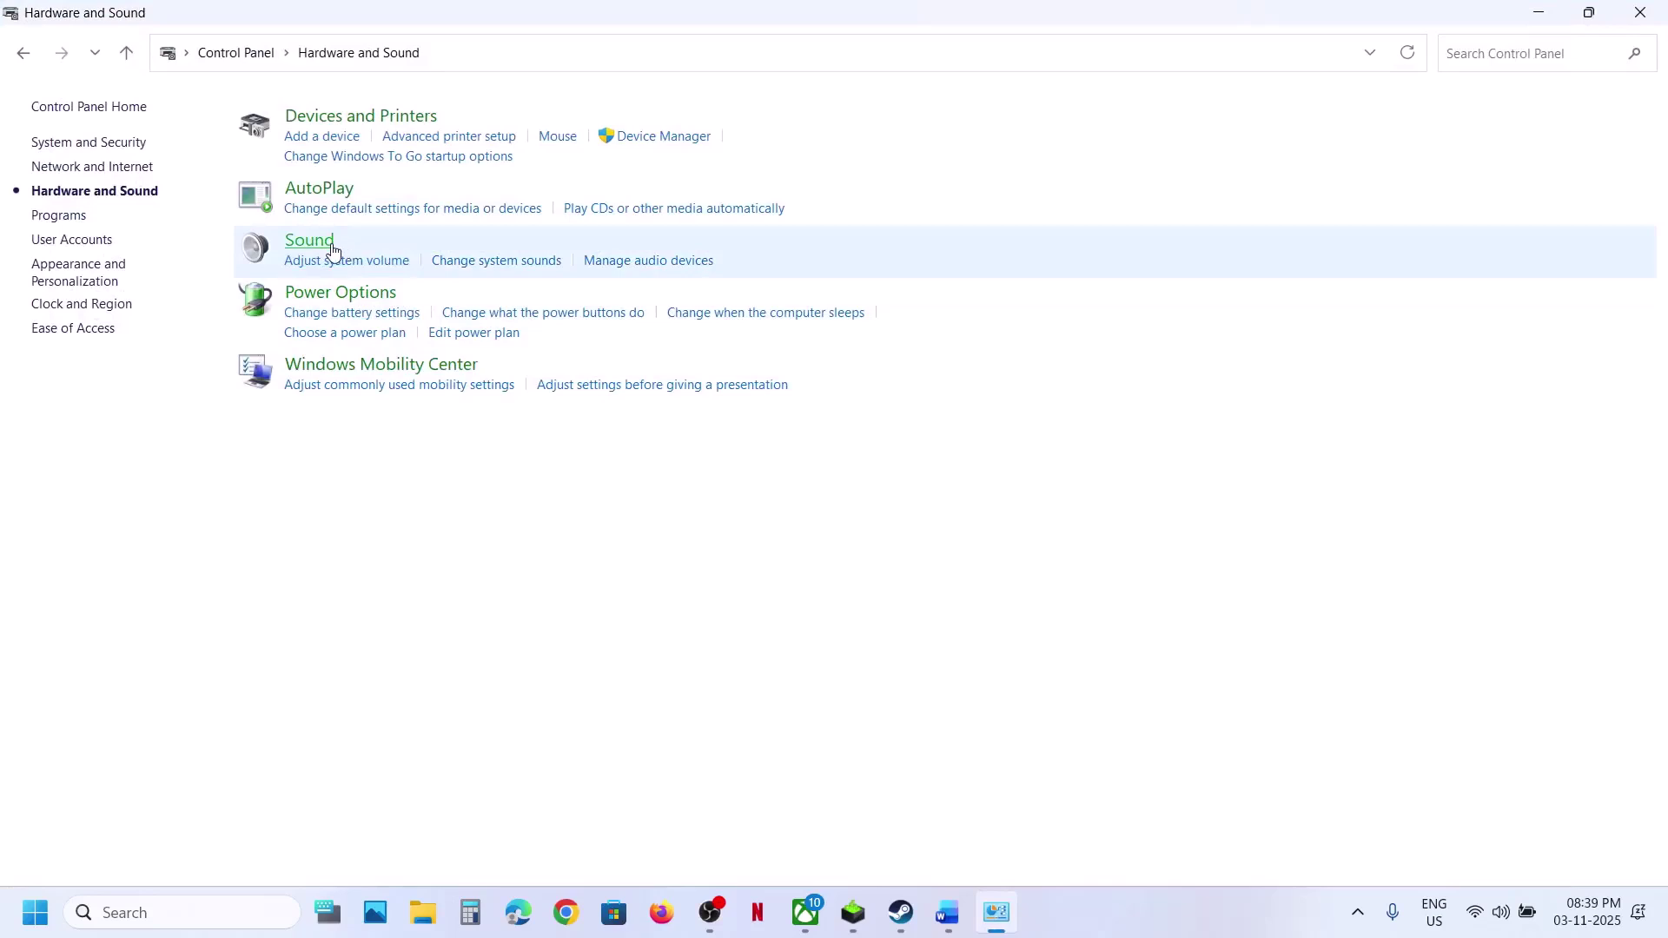
left_click(652, 260)
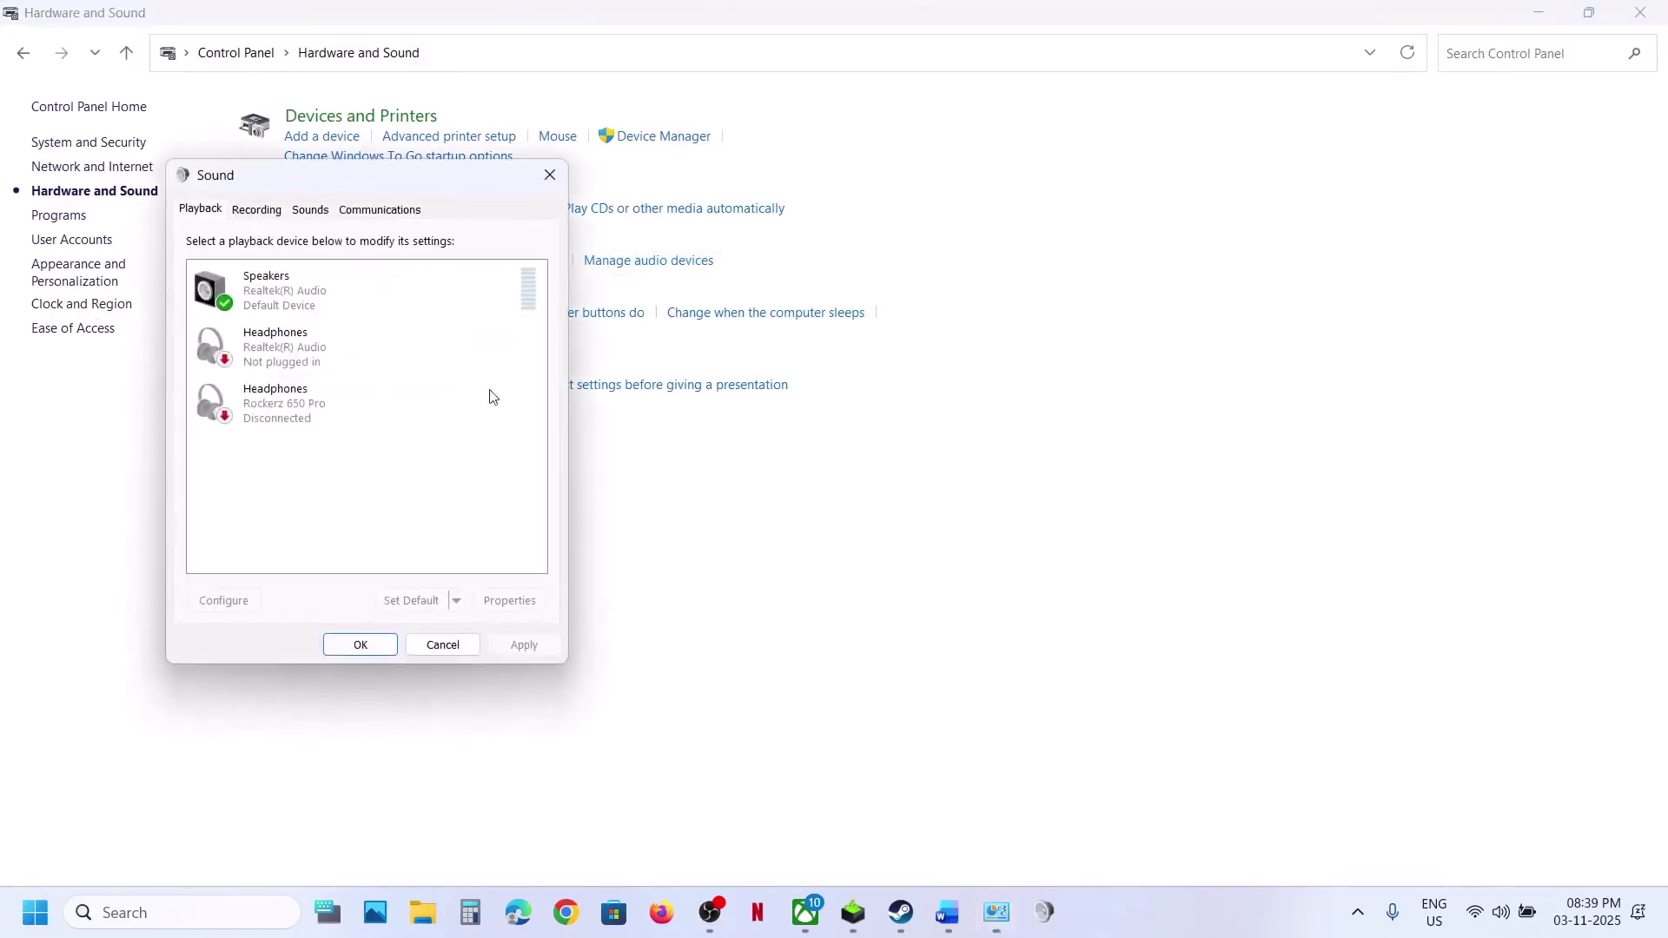
left_click(244, 284)
right_click(244, 283)
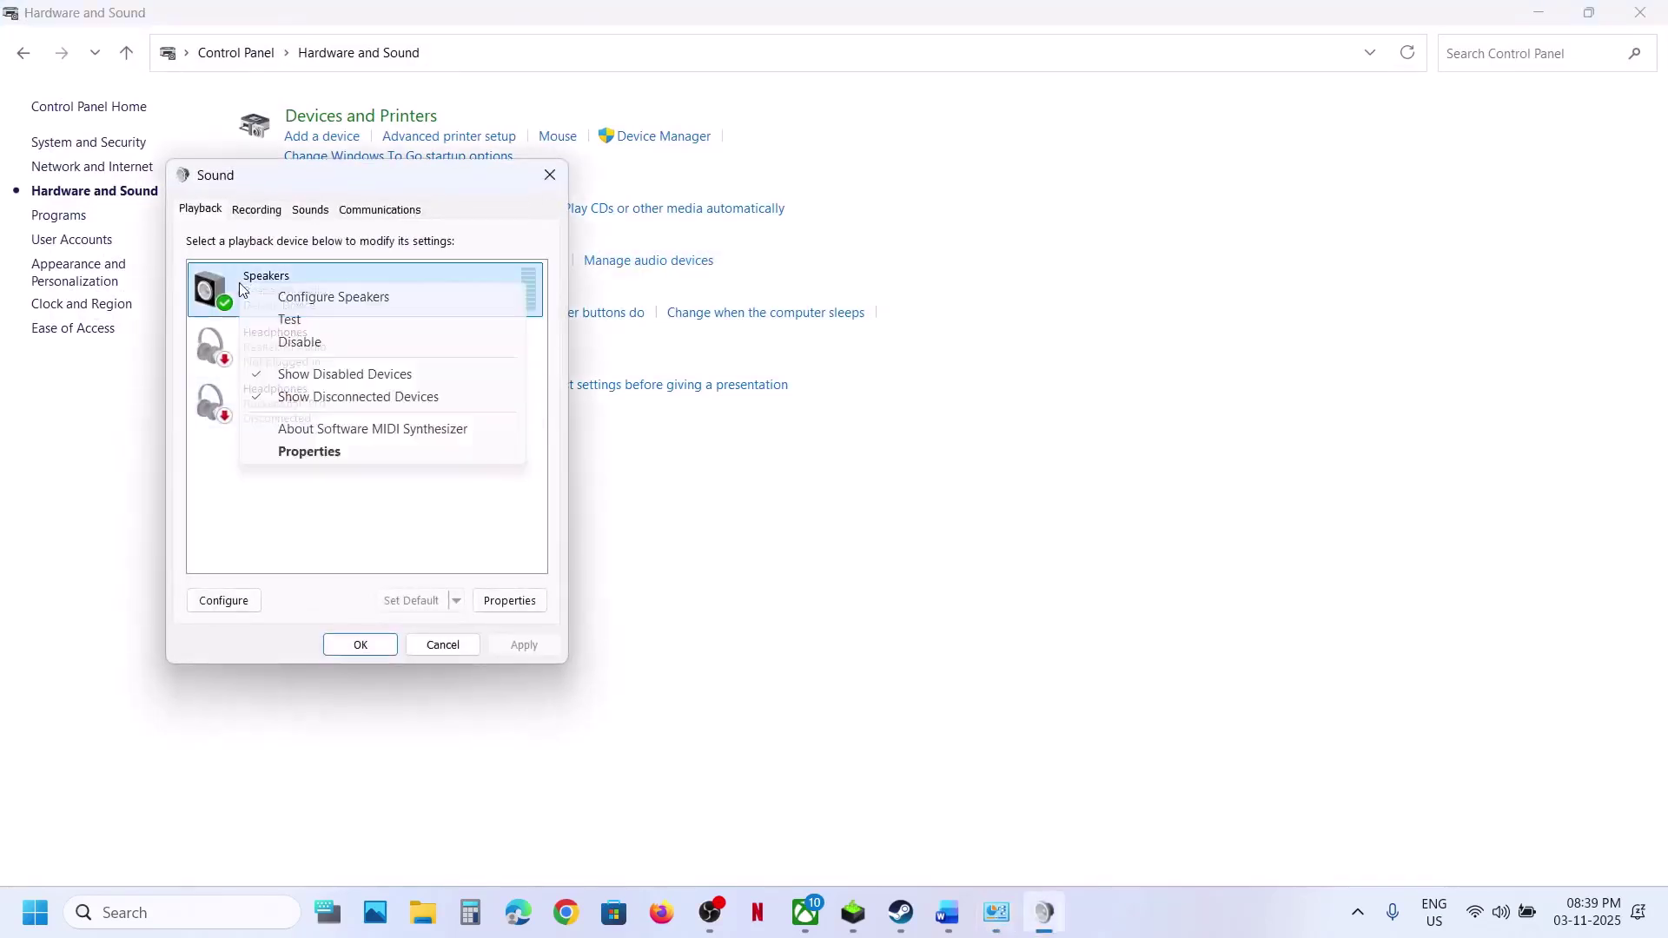
left_click(324, 454)
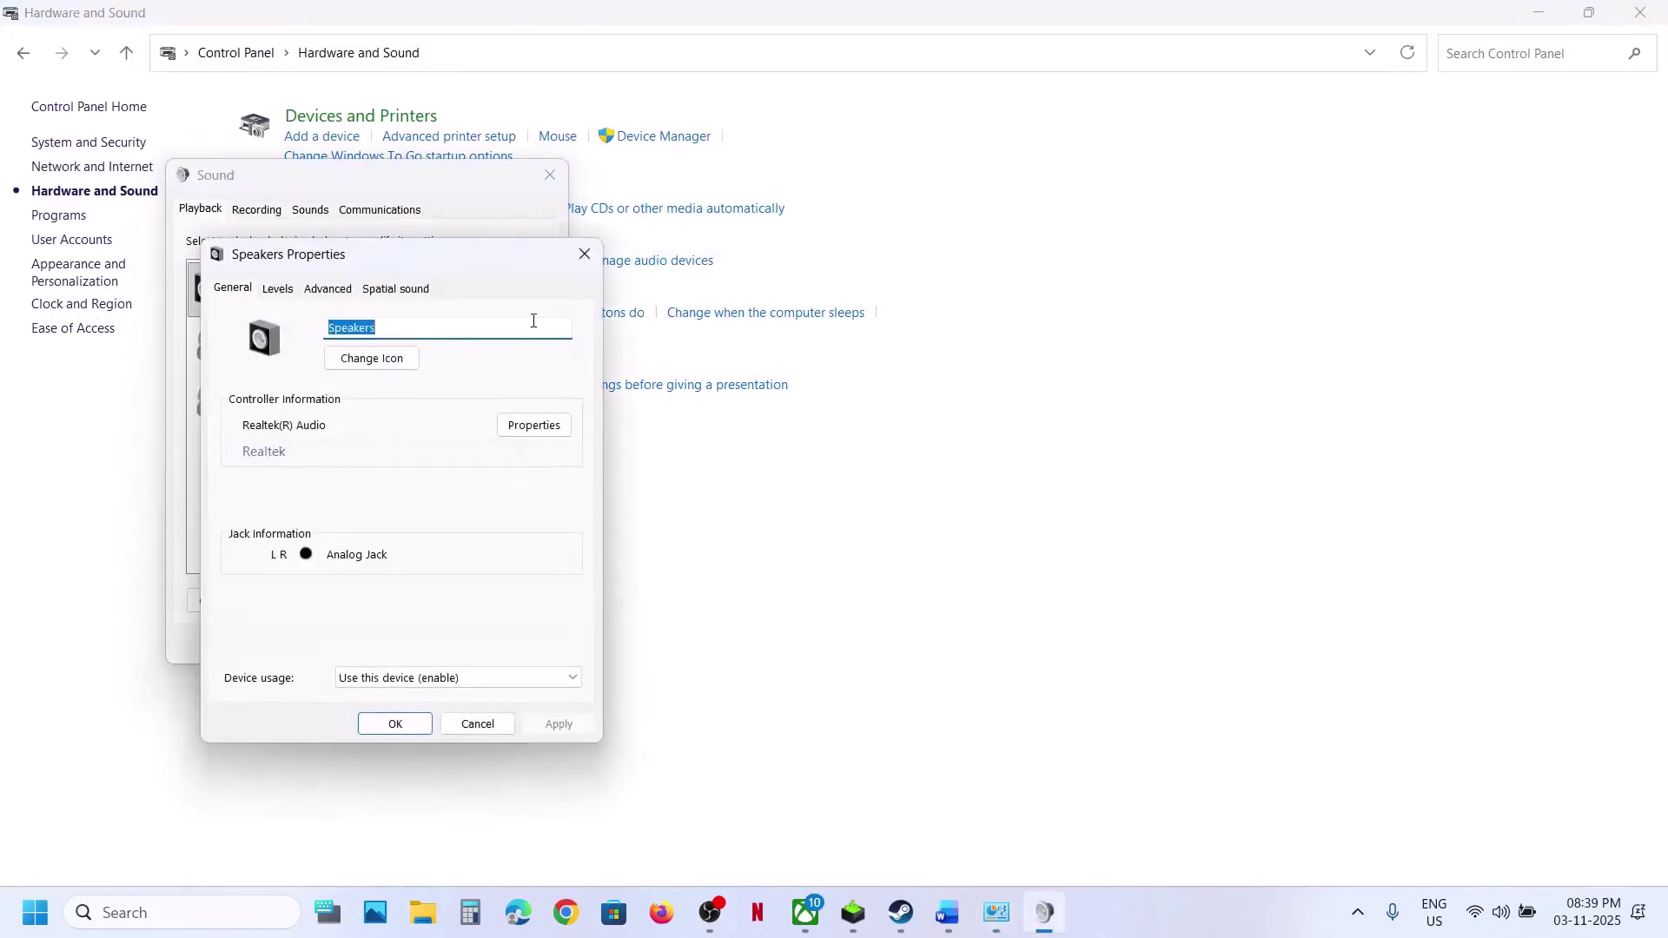
left_click(330, 290)
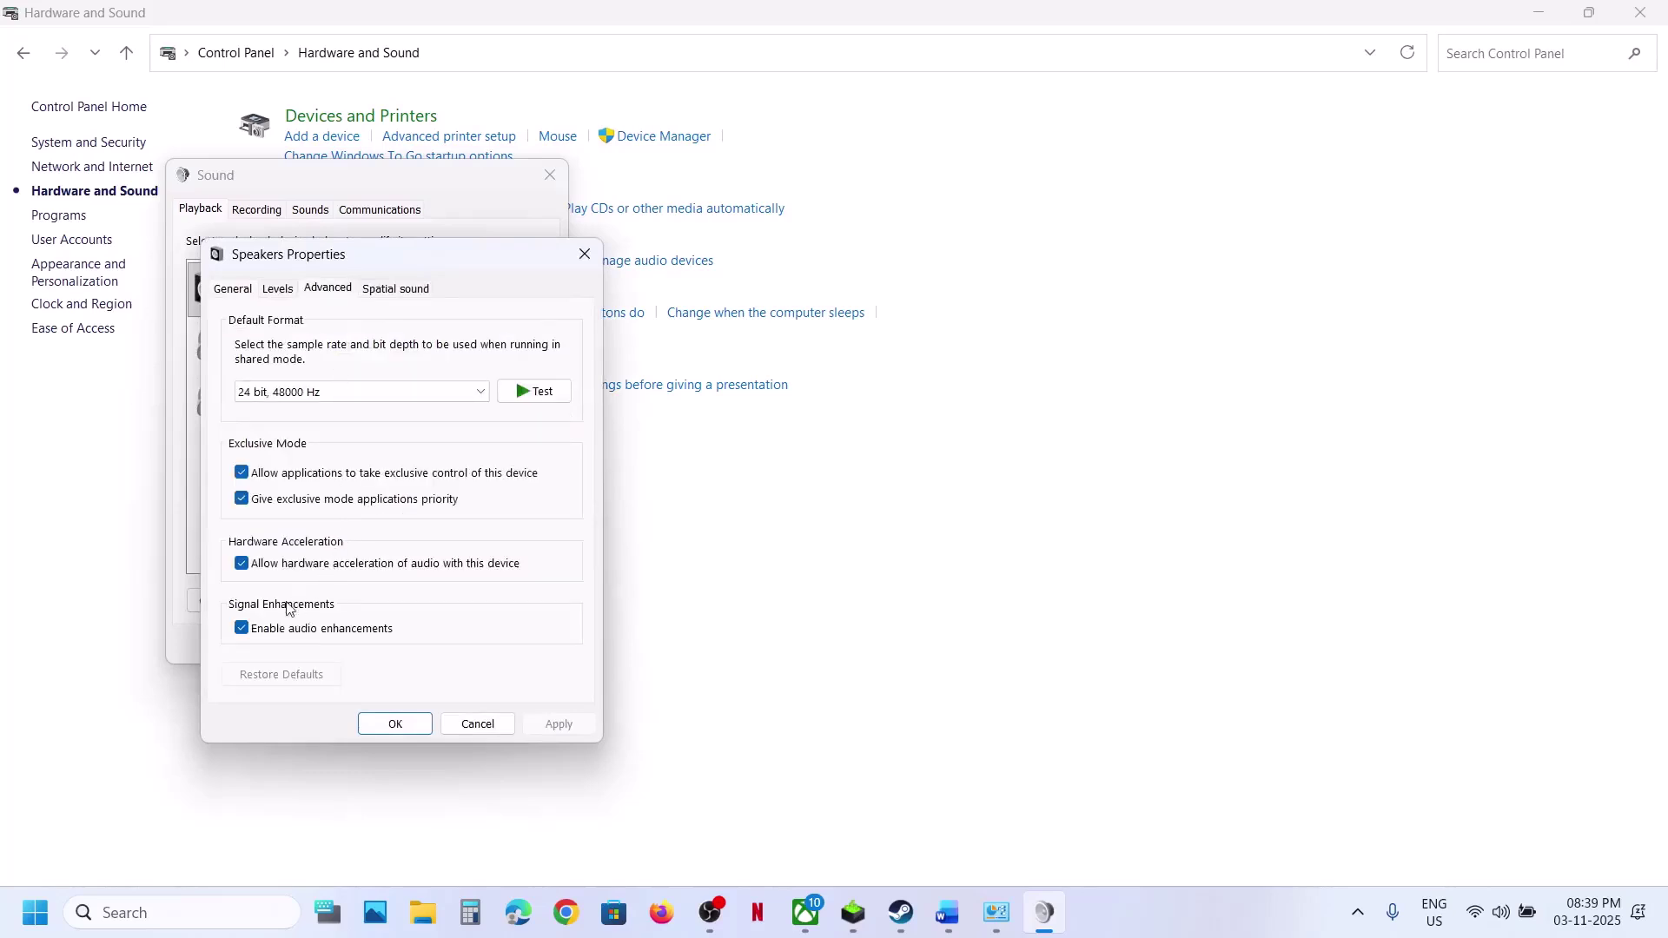
Disable audio enhancements for the speakers and briefly switch to Steam for testing the game.
left_click(243, 629)
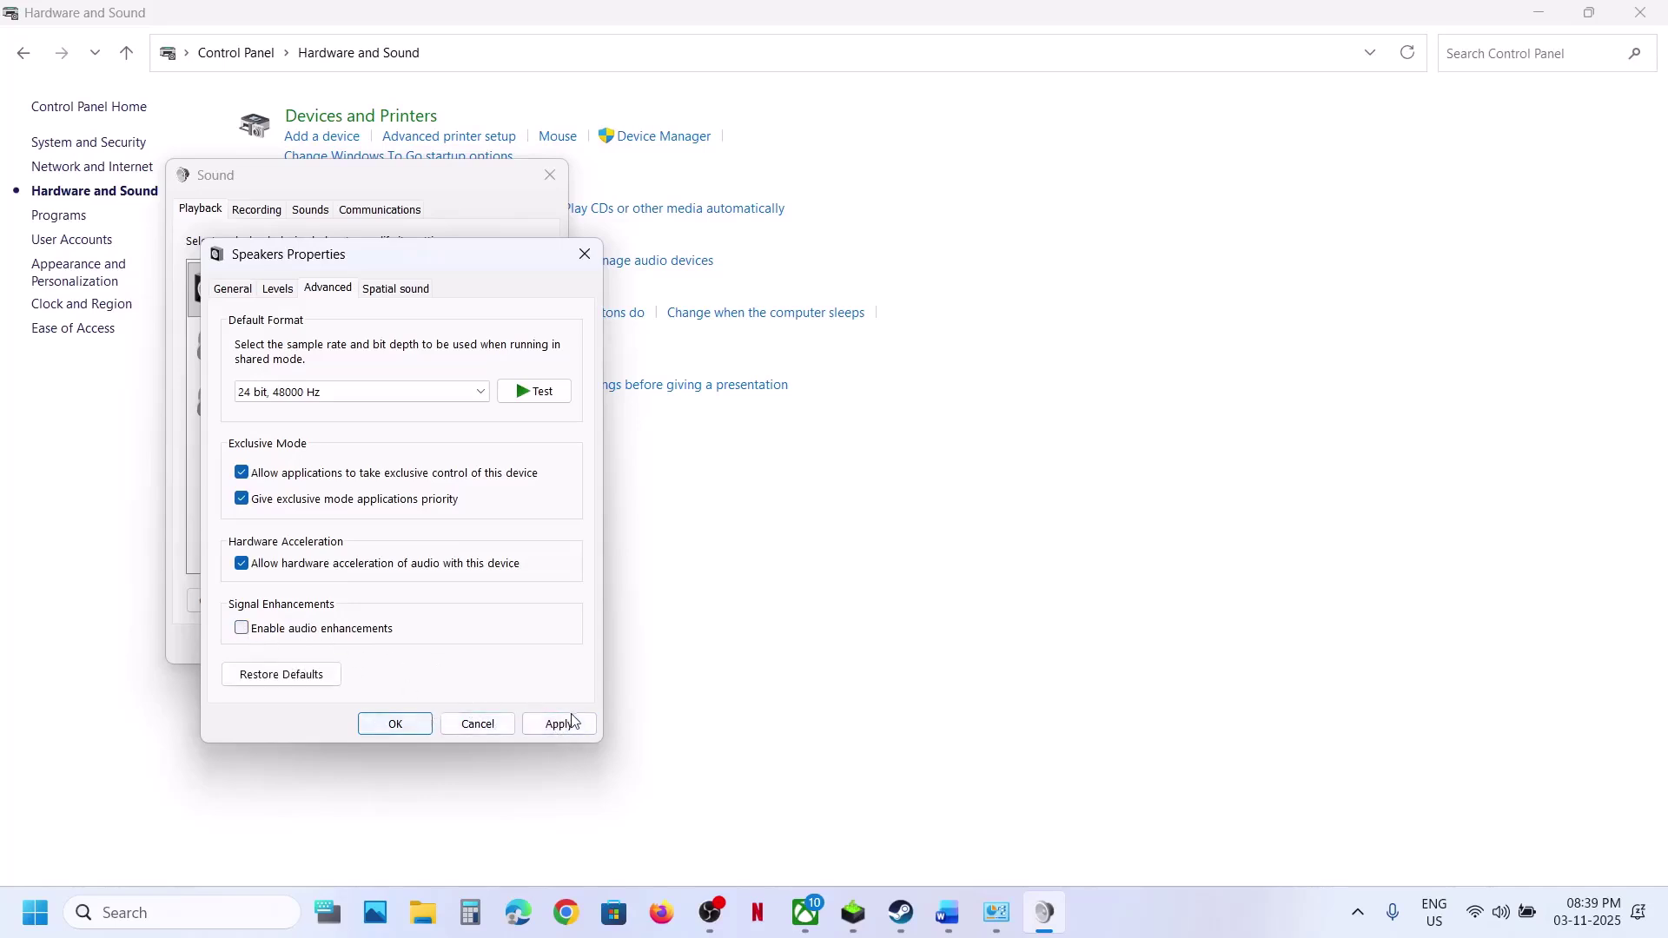
left_click(901, 928)
left_click(901, 928)
Enable audio enhancements for the speakers again, apply the setting, and switch to ARC Raiders in Steam.
left_click(242, 629)
left_click(525, 726)
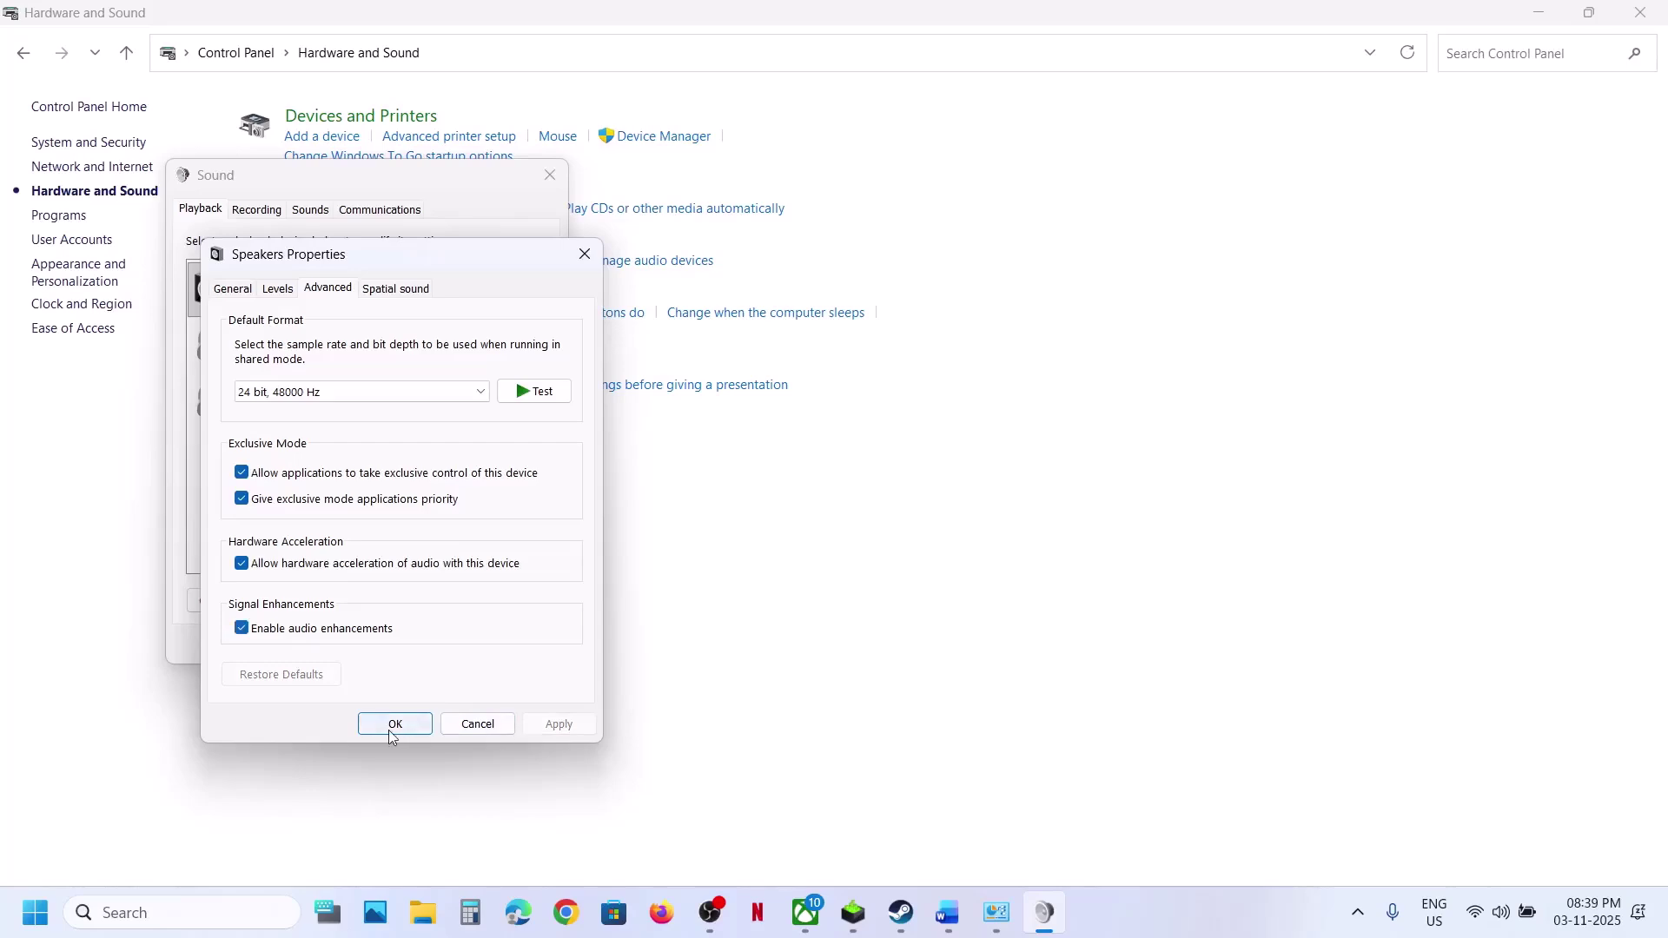
left_click(901, 917)
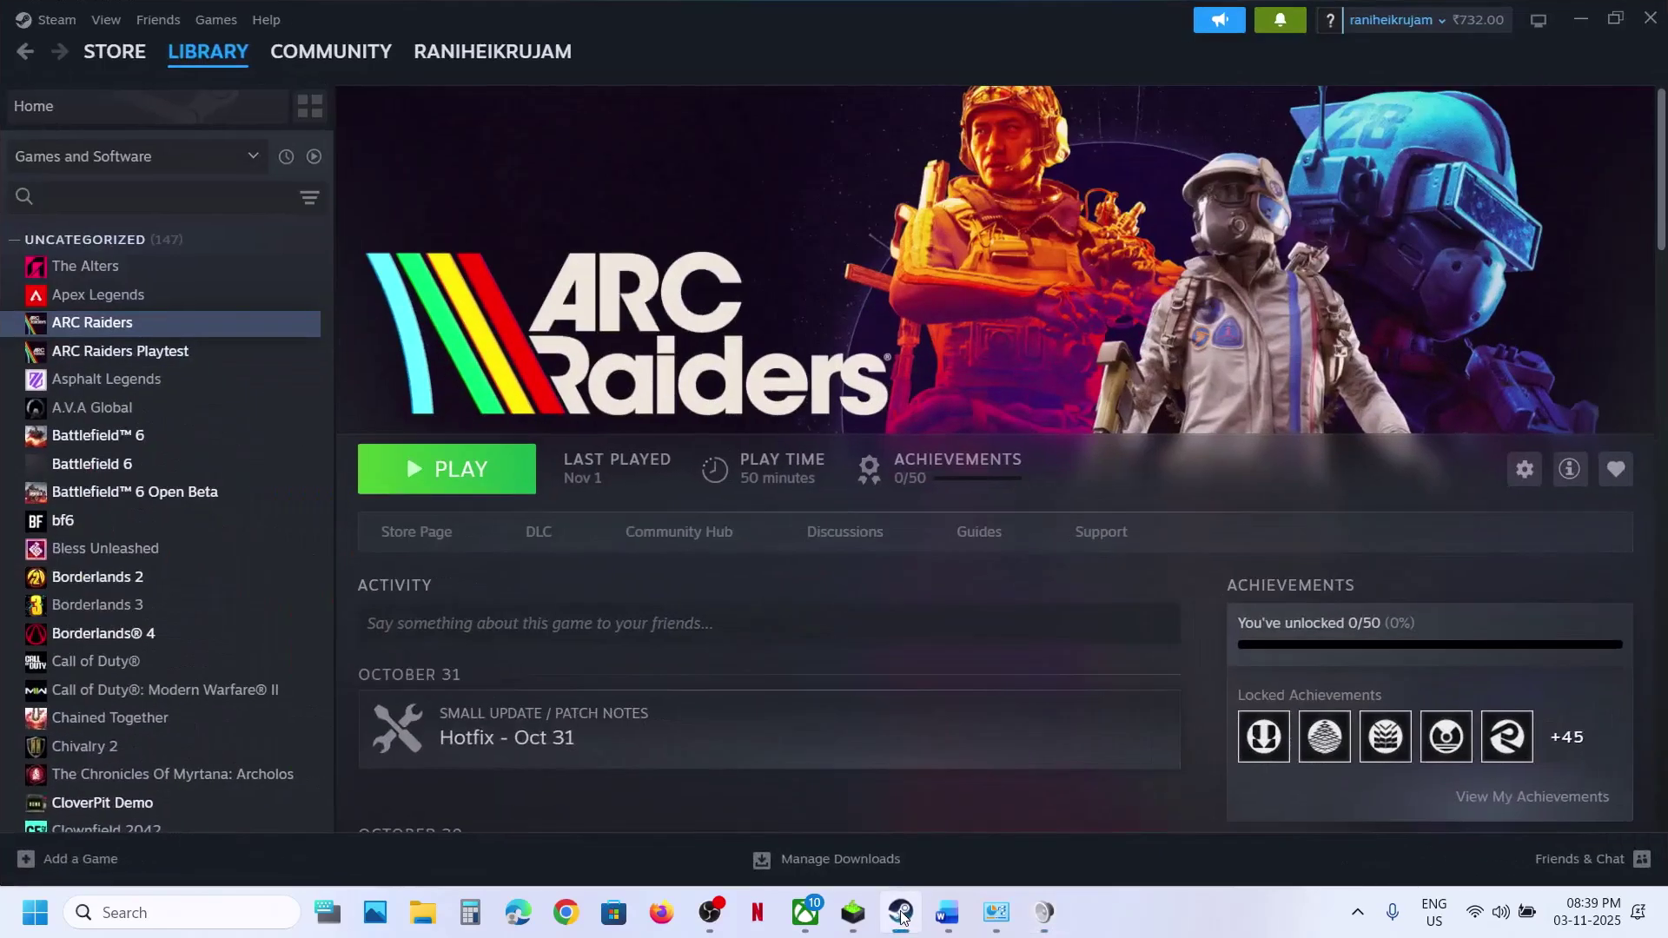
Return to the speakers' properties in Control Panel, confirm them and close the Sound settings.
left_click(901, 917)
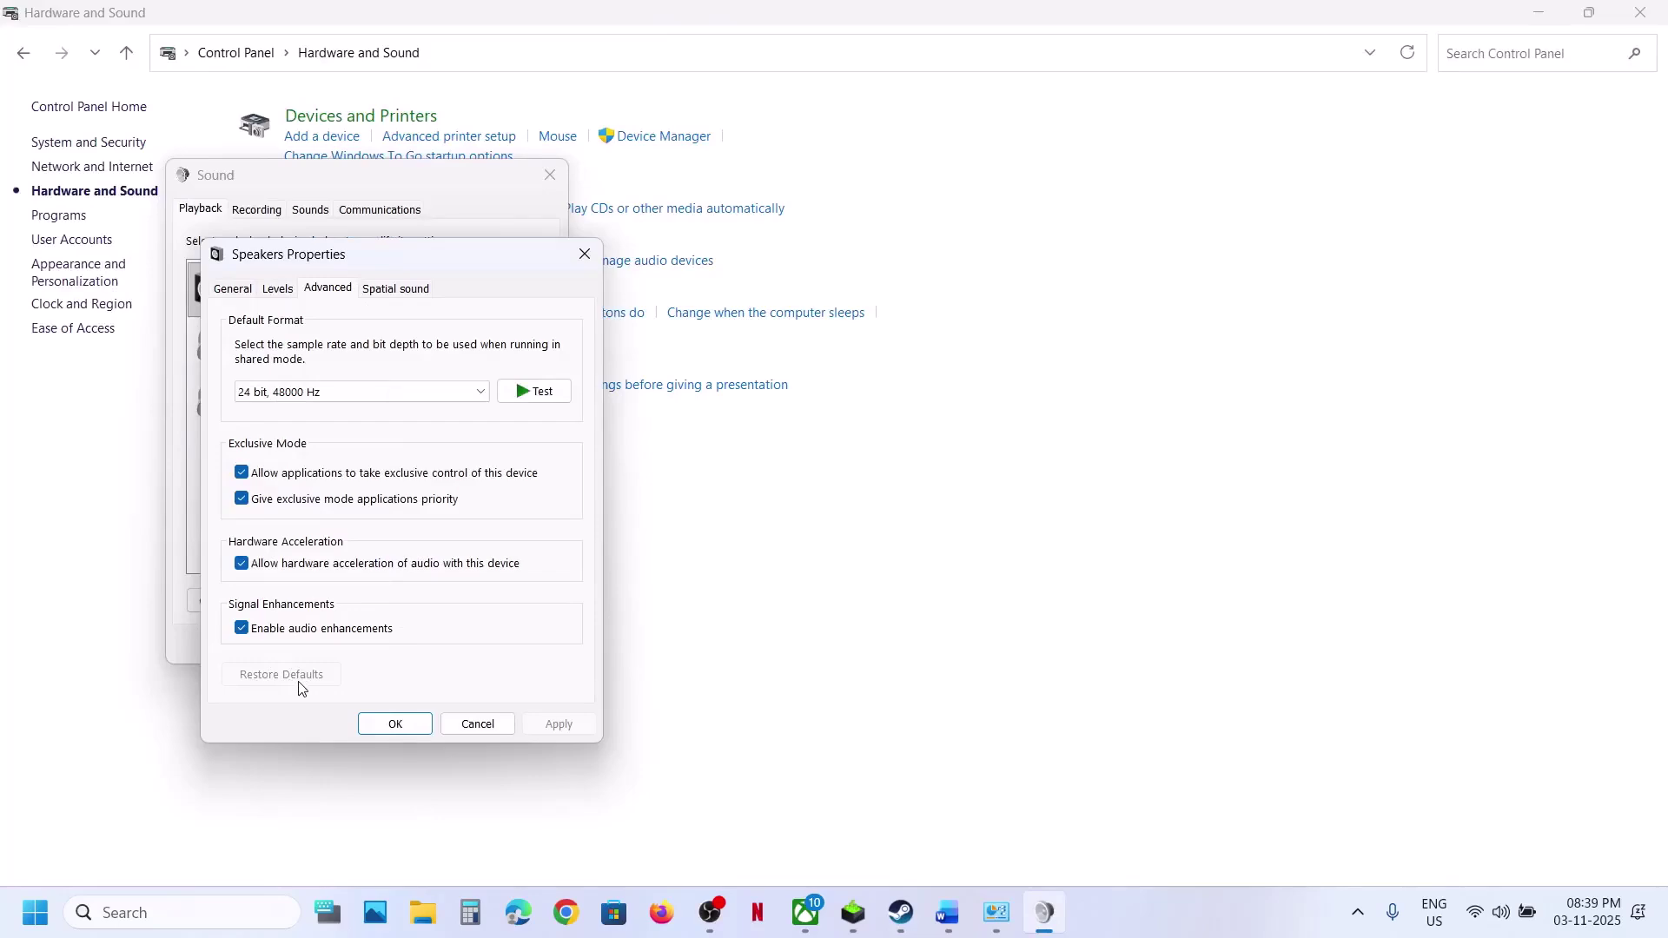
left_click(396, 724)
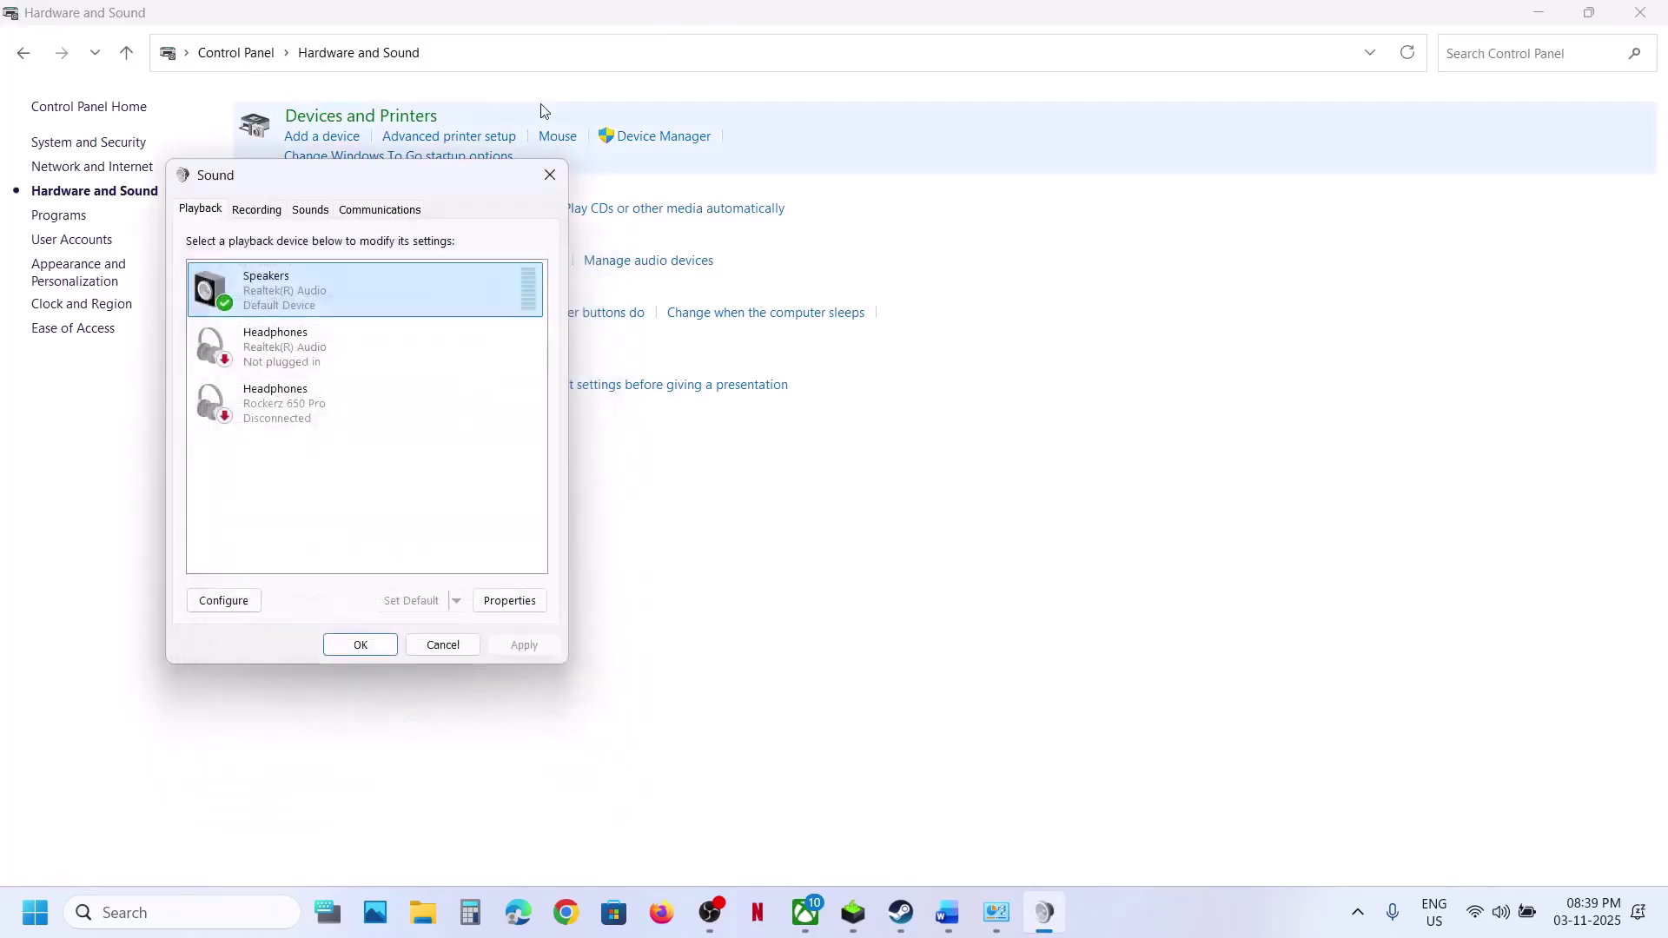
left_click(550, 175)
Go to Step 6 in the Word document and highlight the instructions about closing Discord and overlay or recording apps before launching the game.
left_click(947, 912)
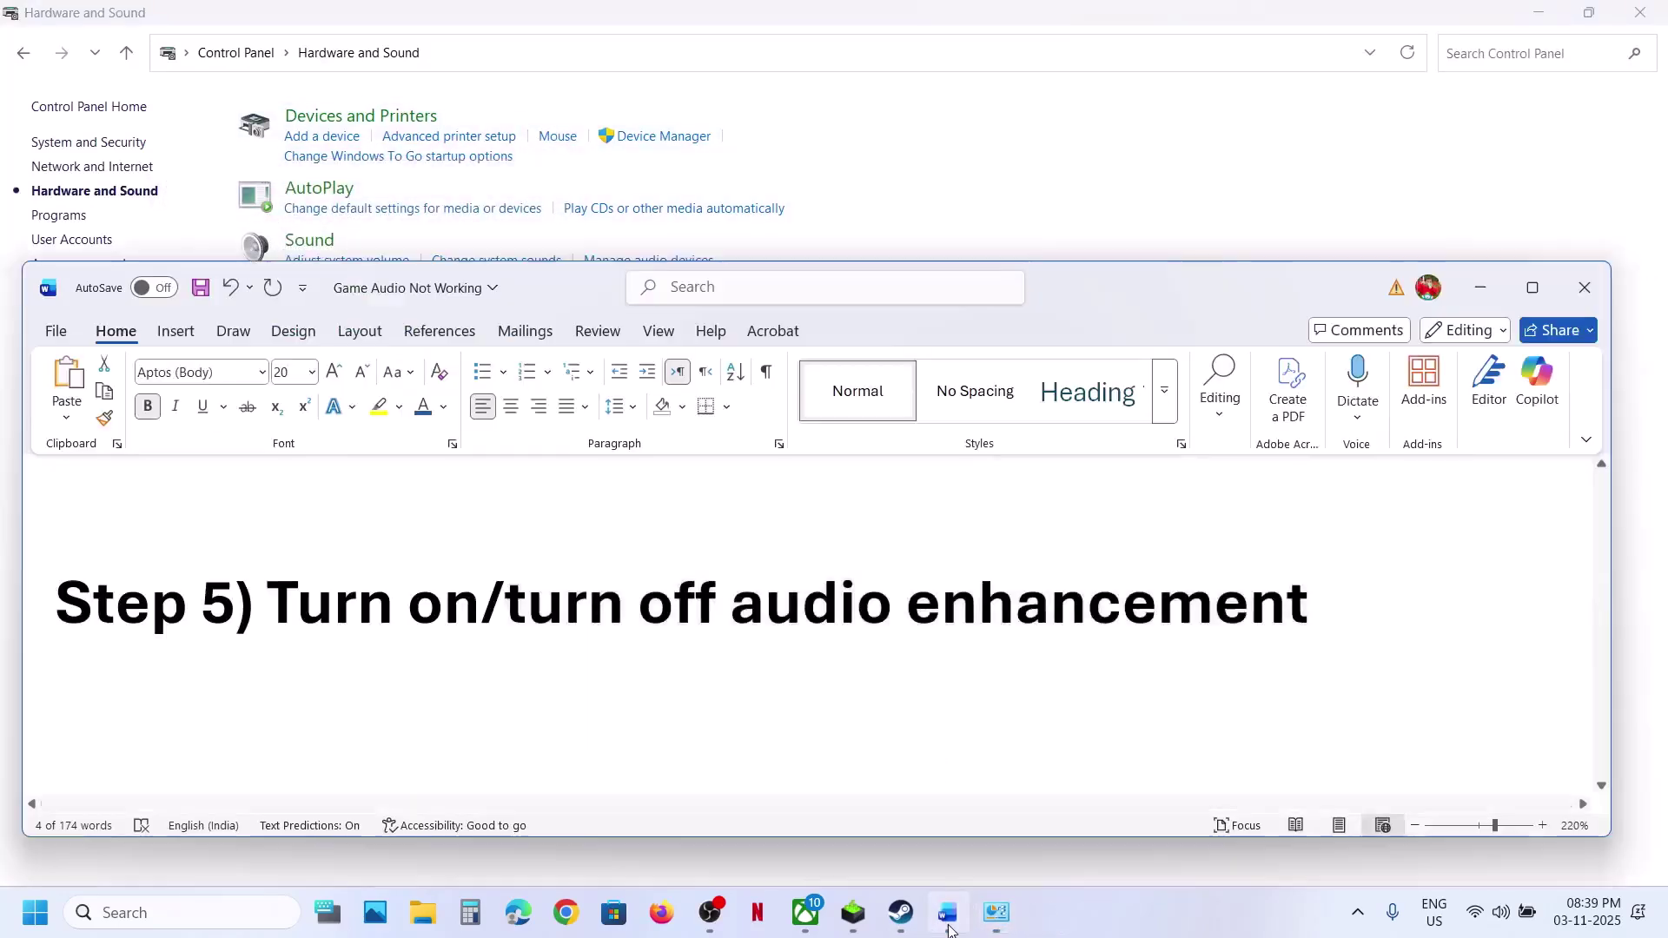
scroll(641, 620, "down", 2)
scroll(636, 622, "down", 1)
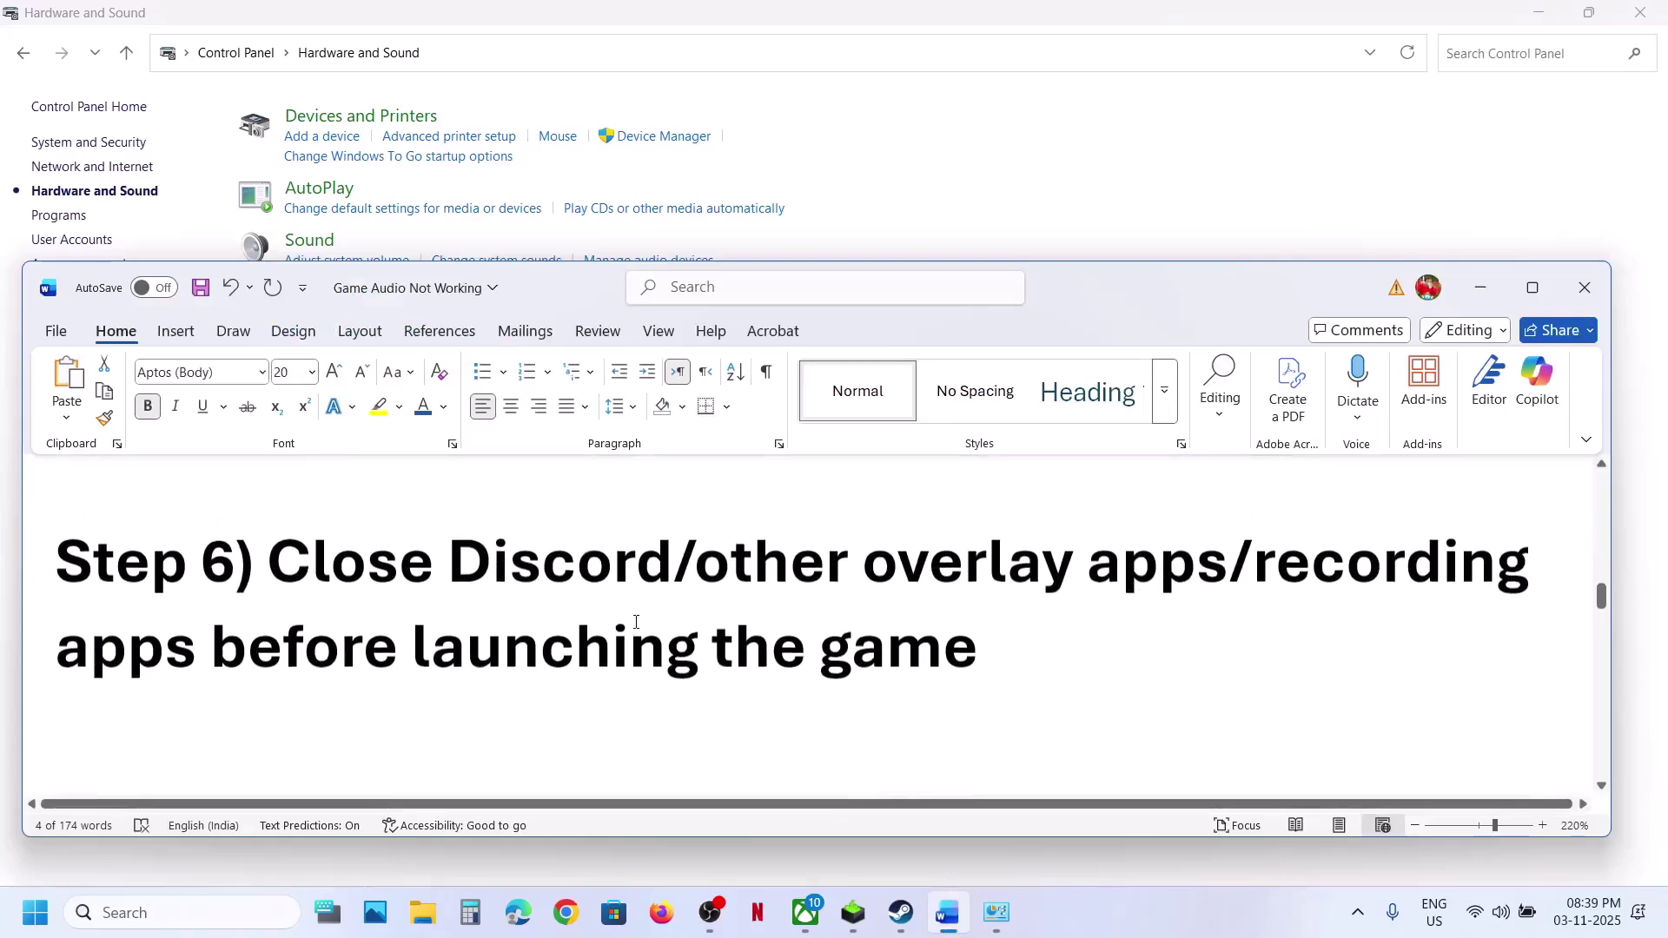
left_click_drag(579, 562, 579, 563)
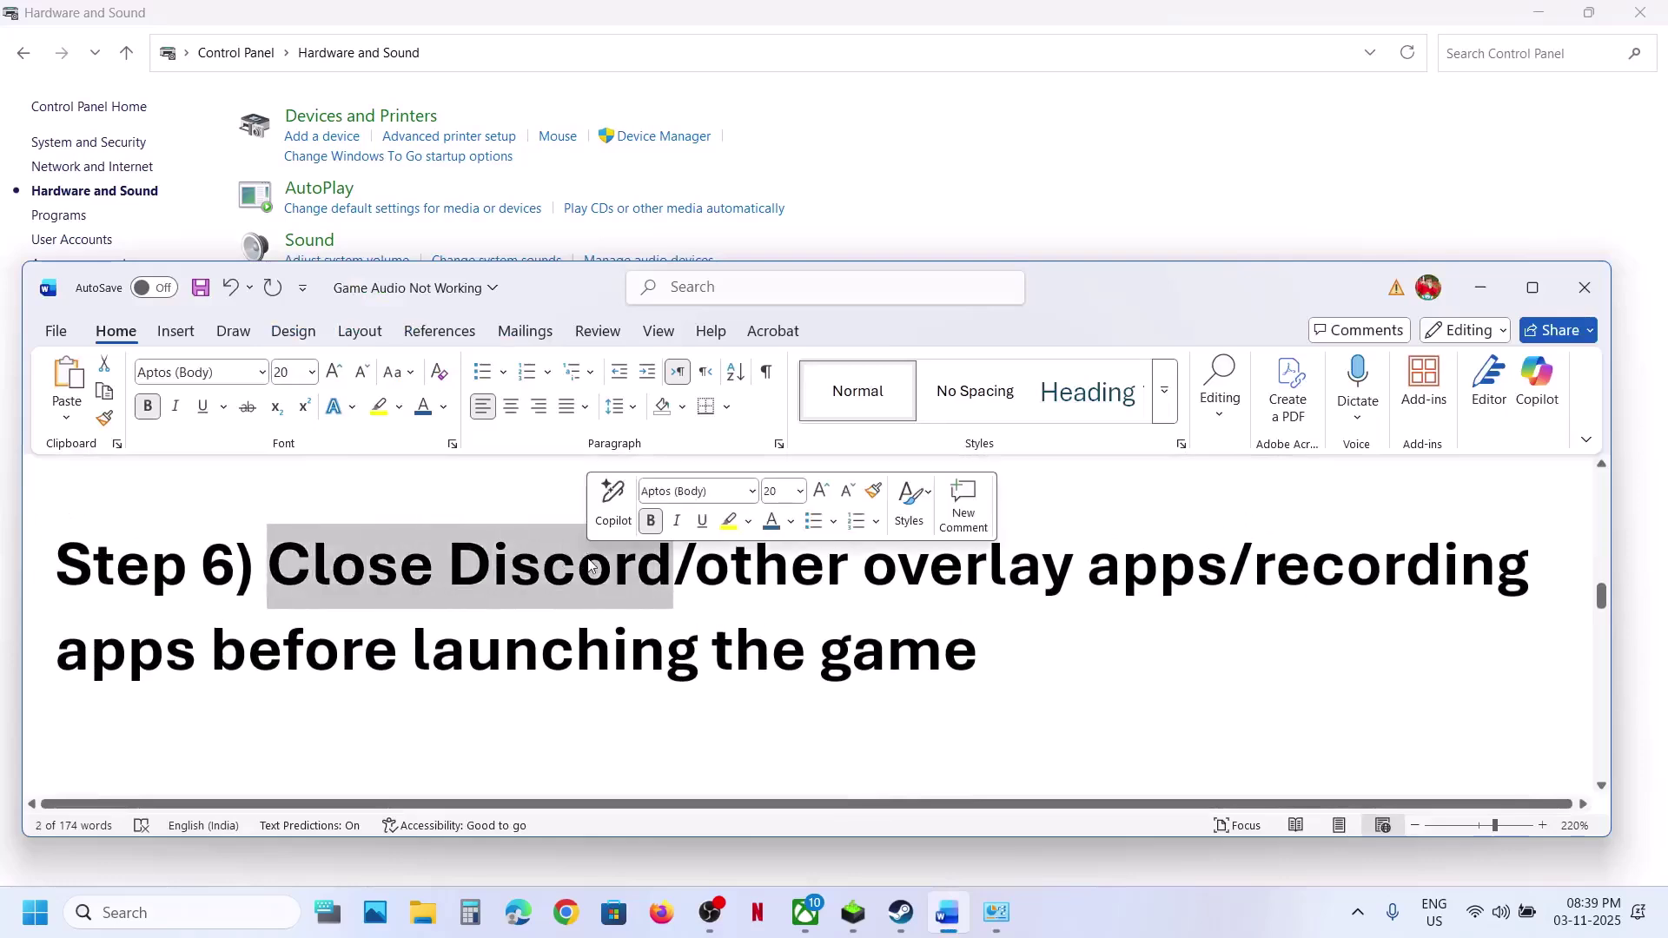
left_click(904, 917)
left_click(914, 927)
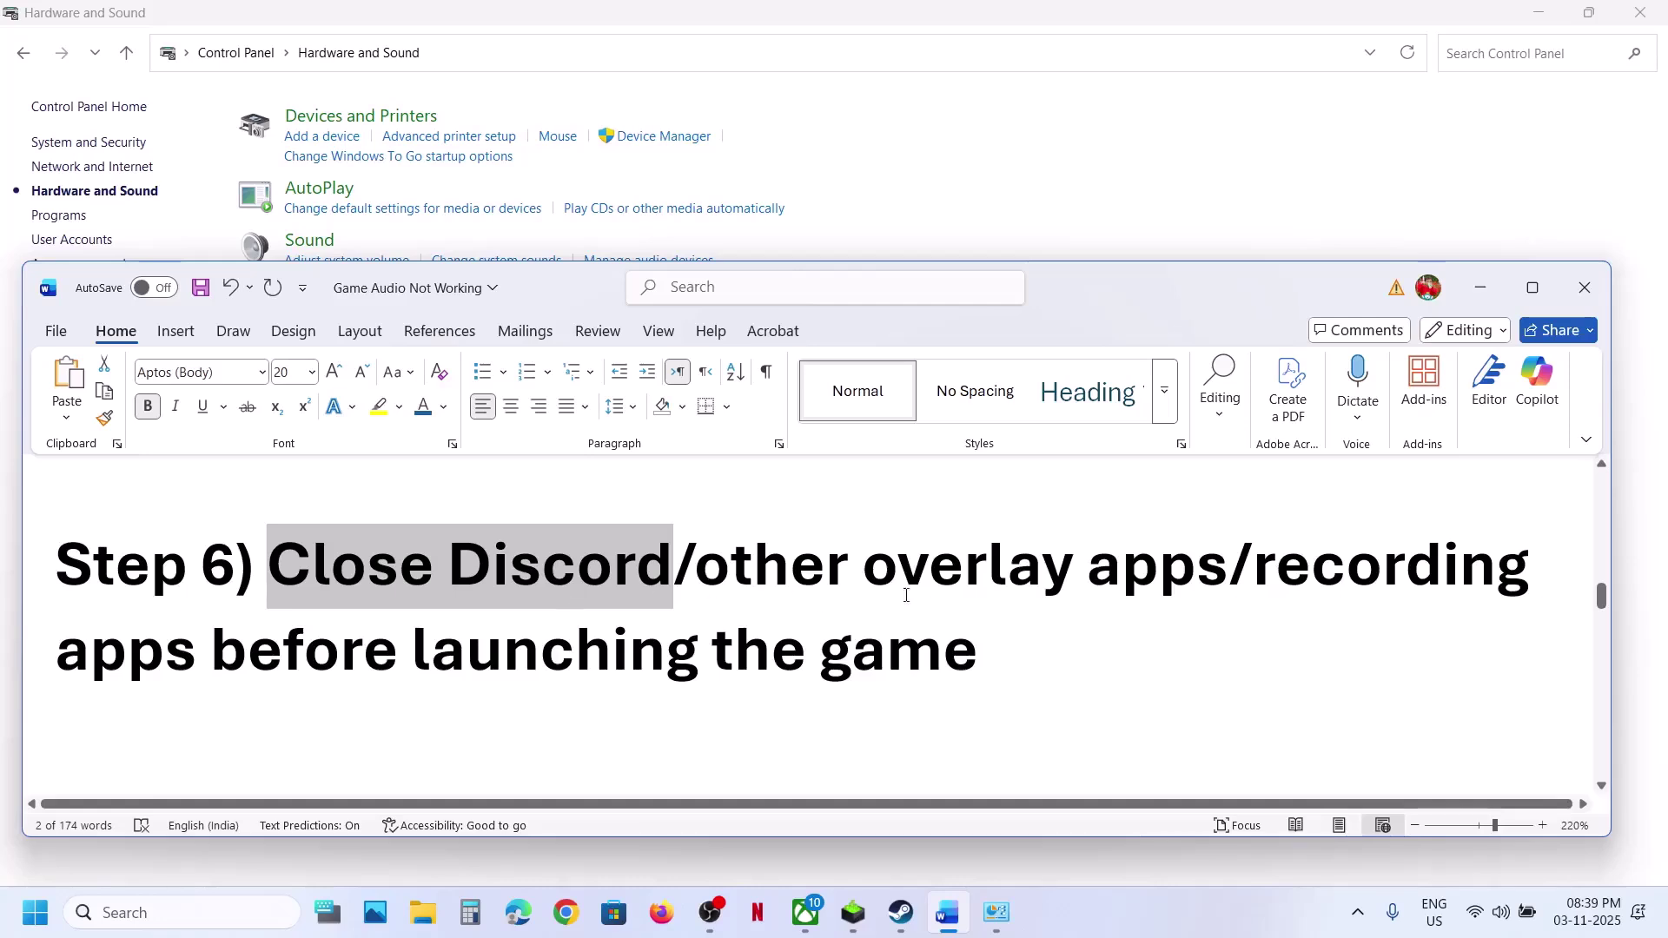
left_click_drag(752, 571, 875, 647)
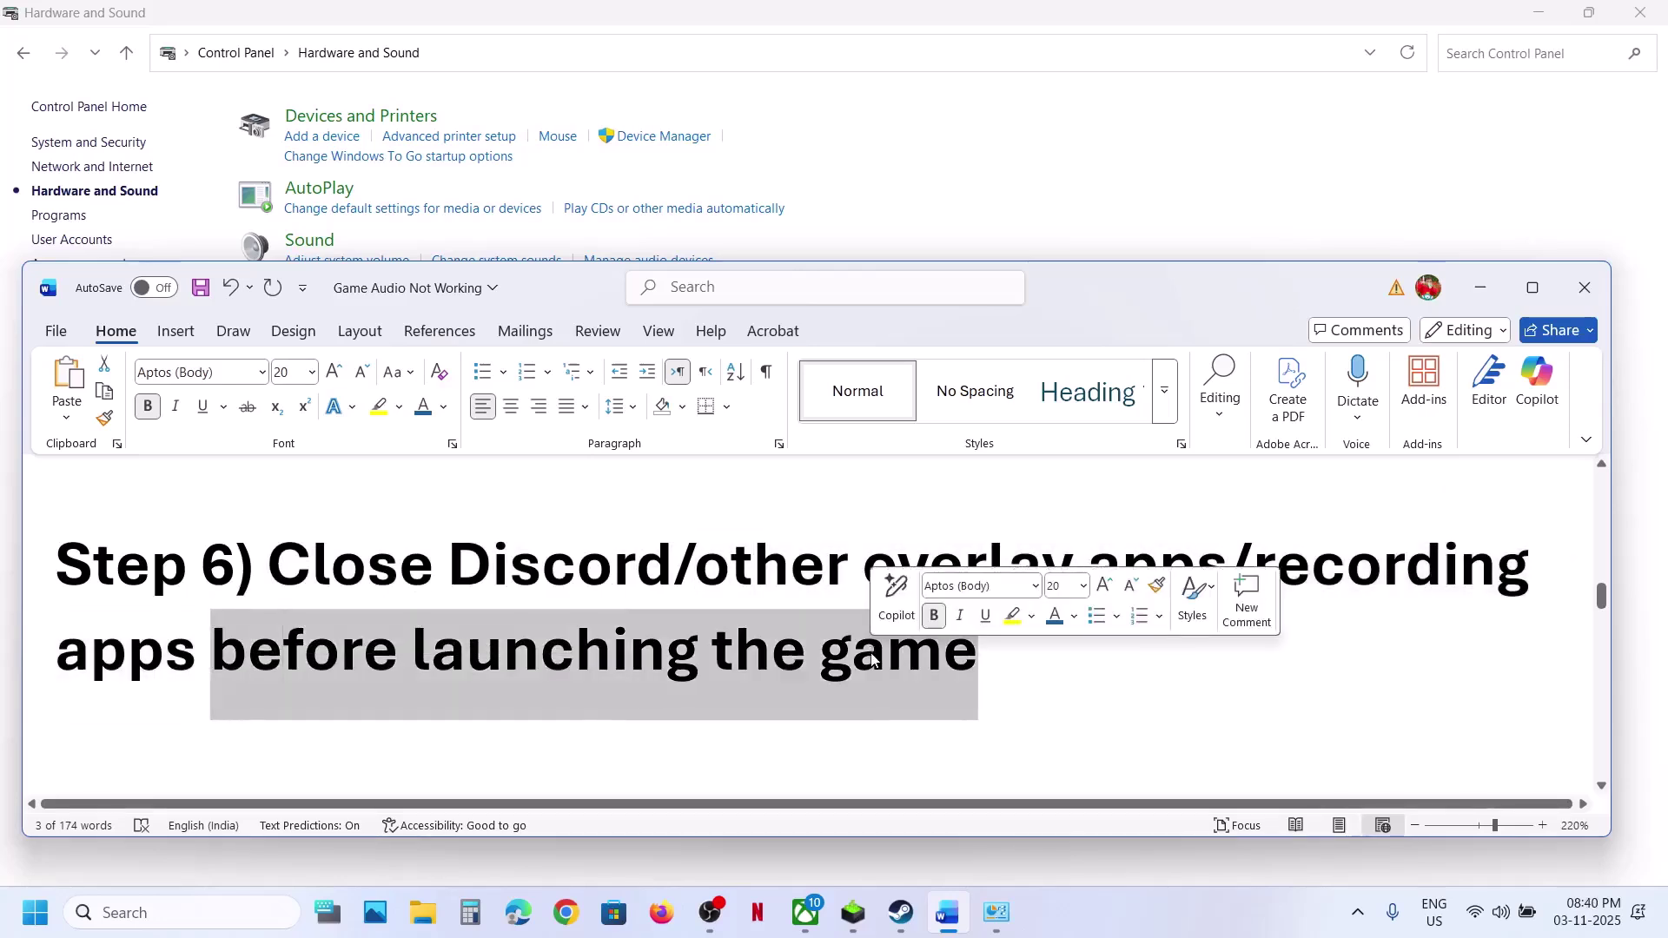
left_click(525, 587)
Go through Steps 7 and 8 in the document, highlighting the instructions on replugging wired headphones and running the game as administrator.
scroll(525, 585, "down", 3)
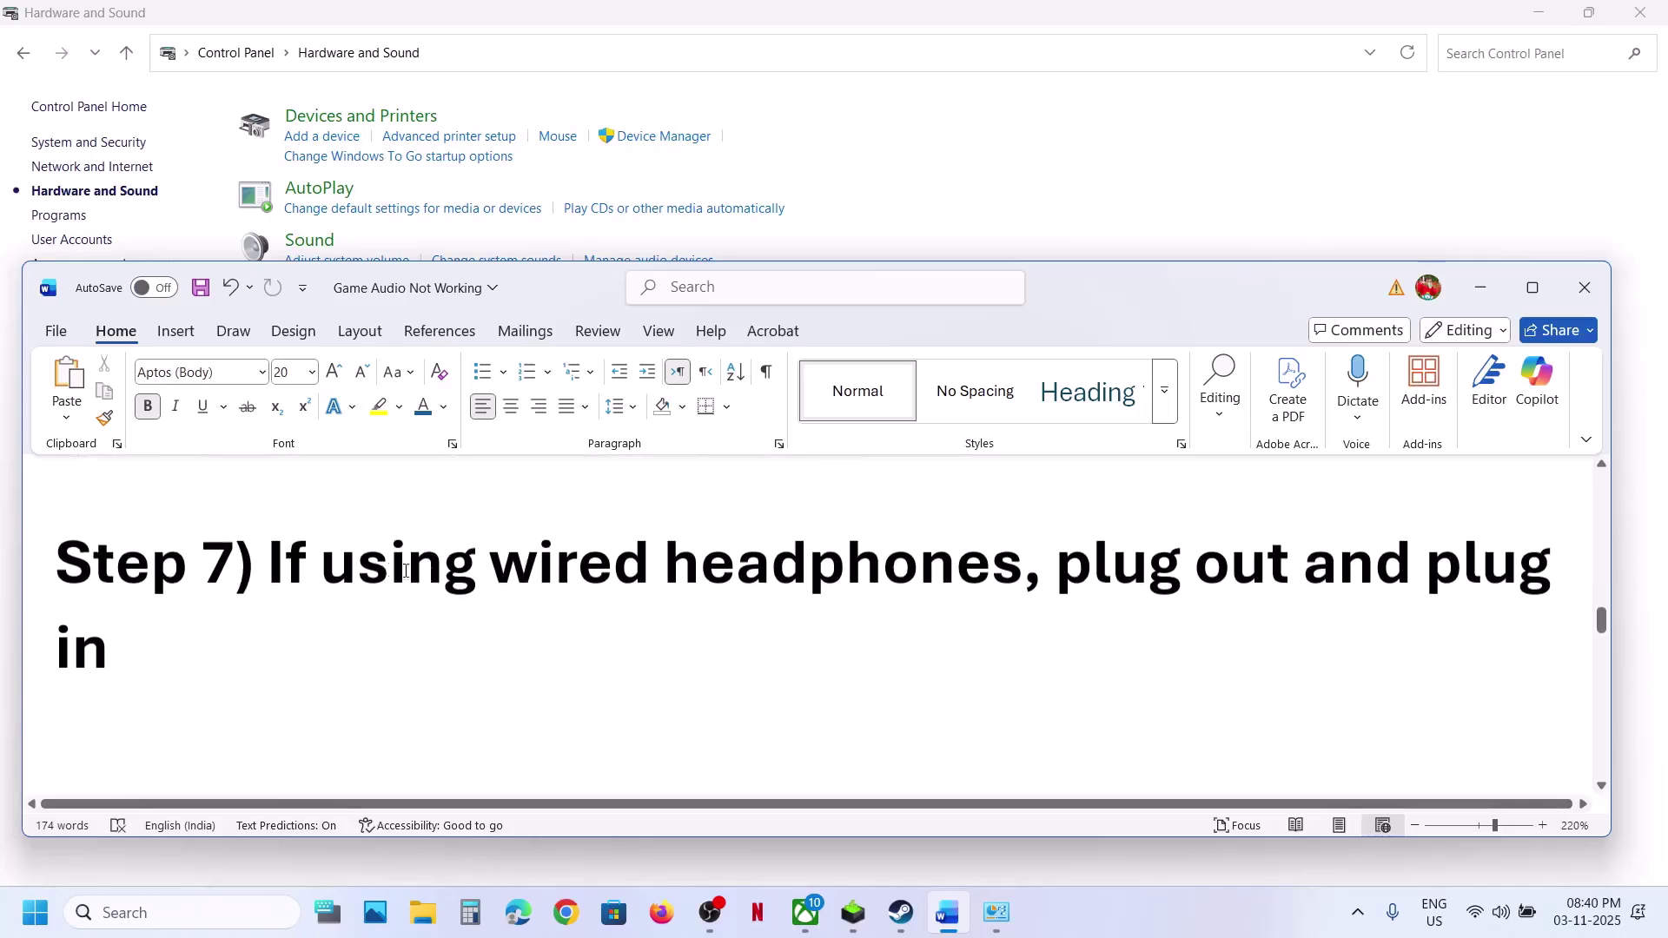
left_click_drag(343, 565, 174, 663)
left_click(180, 666)
scroll(423, 650, "down", 3)
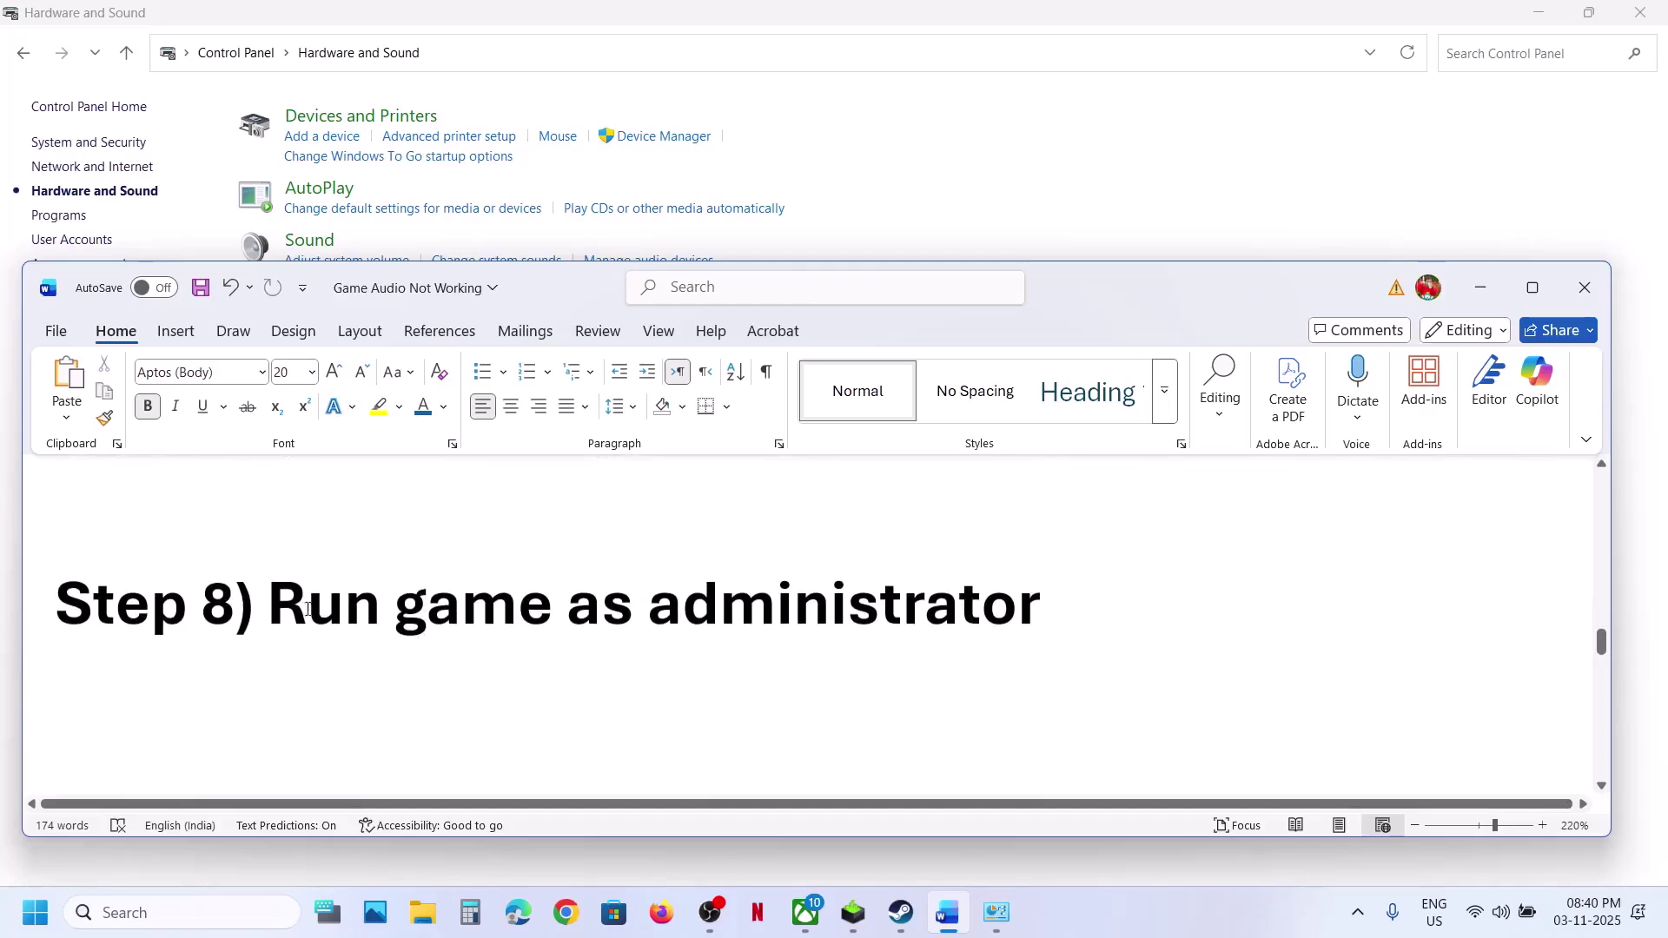
left_click_drag(302, 606, 1039, 606)
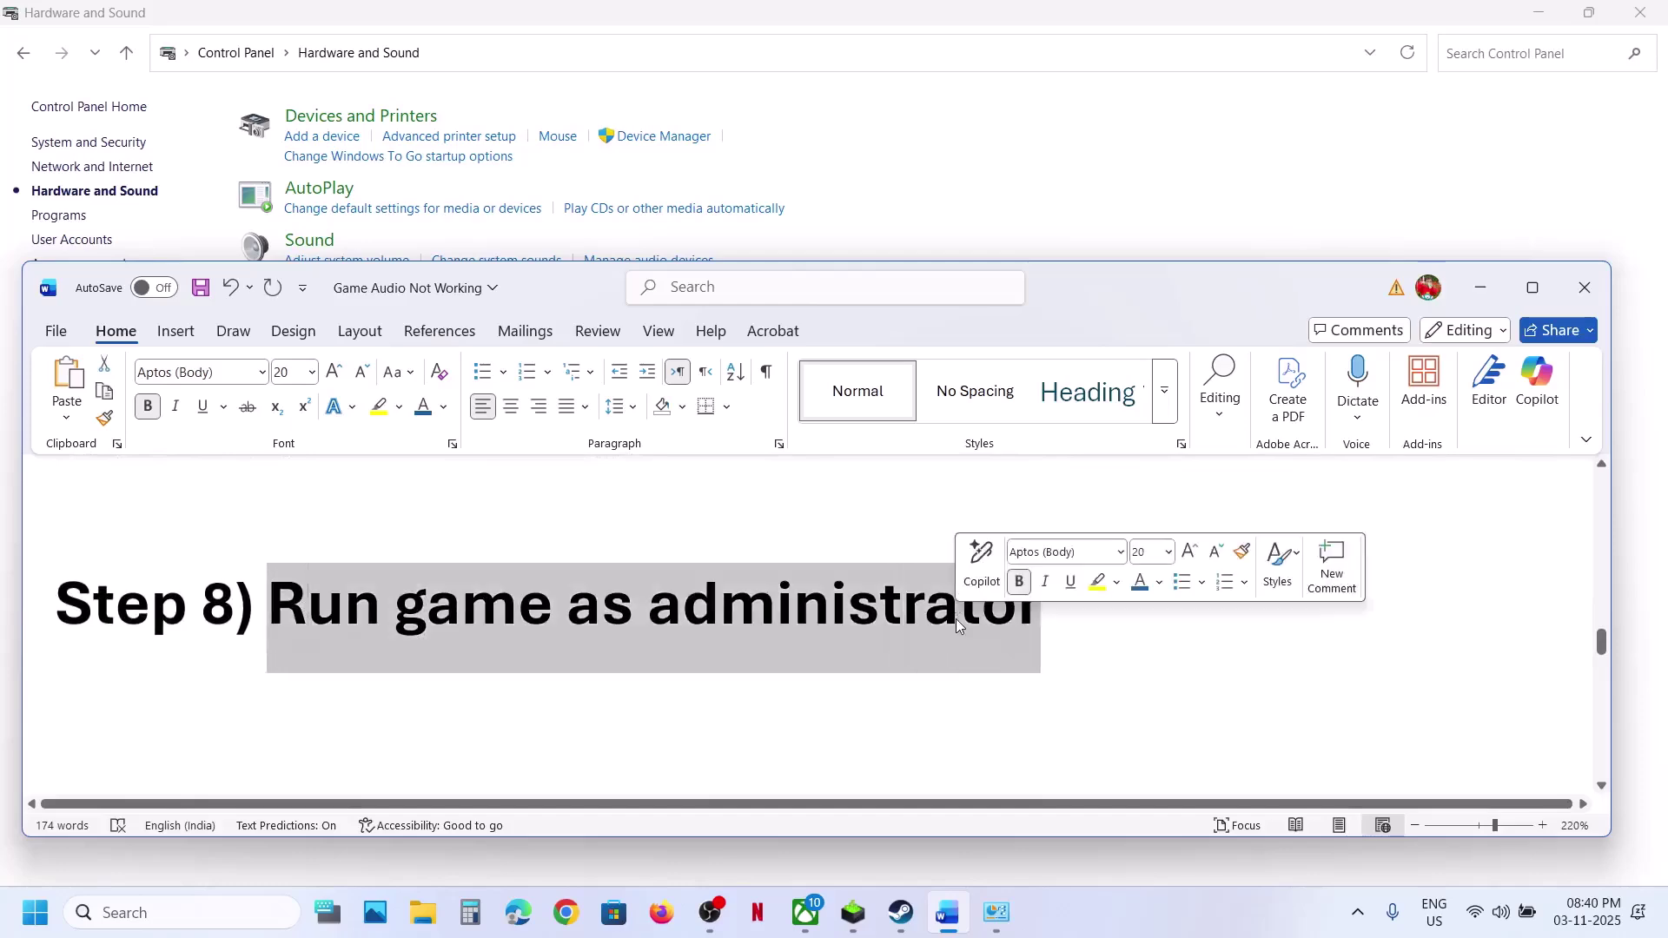
Switch to Steam, browse ARC Raiders' local files and open the PioneerGame > Binaries > Win64 folder.
left_click(901, 912)
right_click(122, 327)
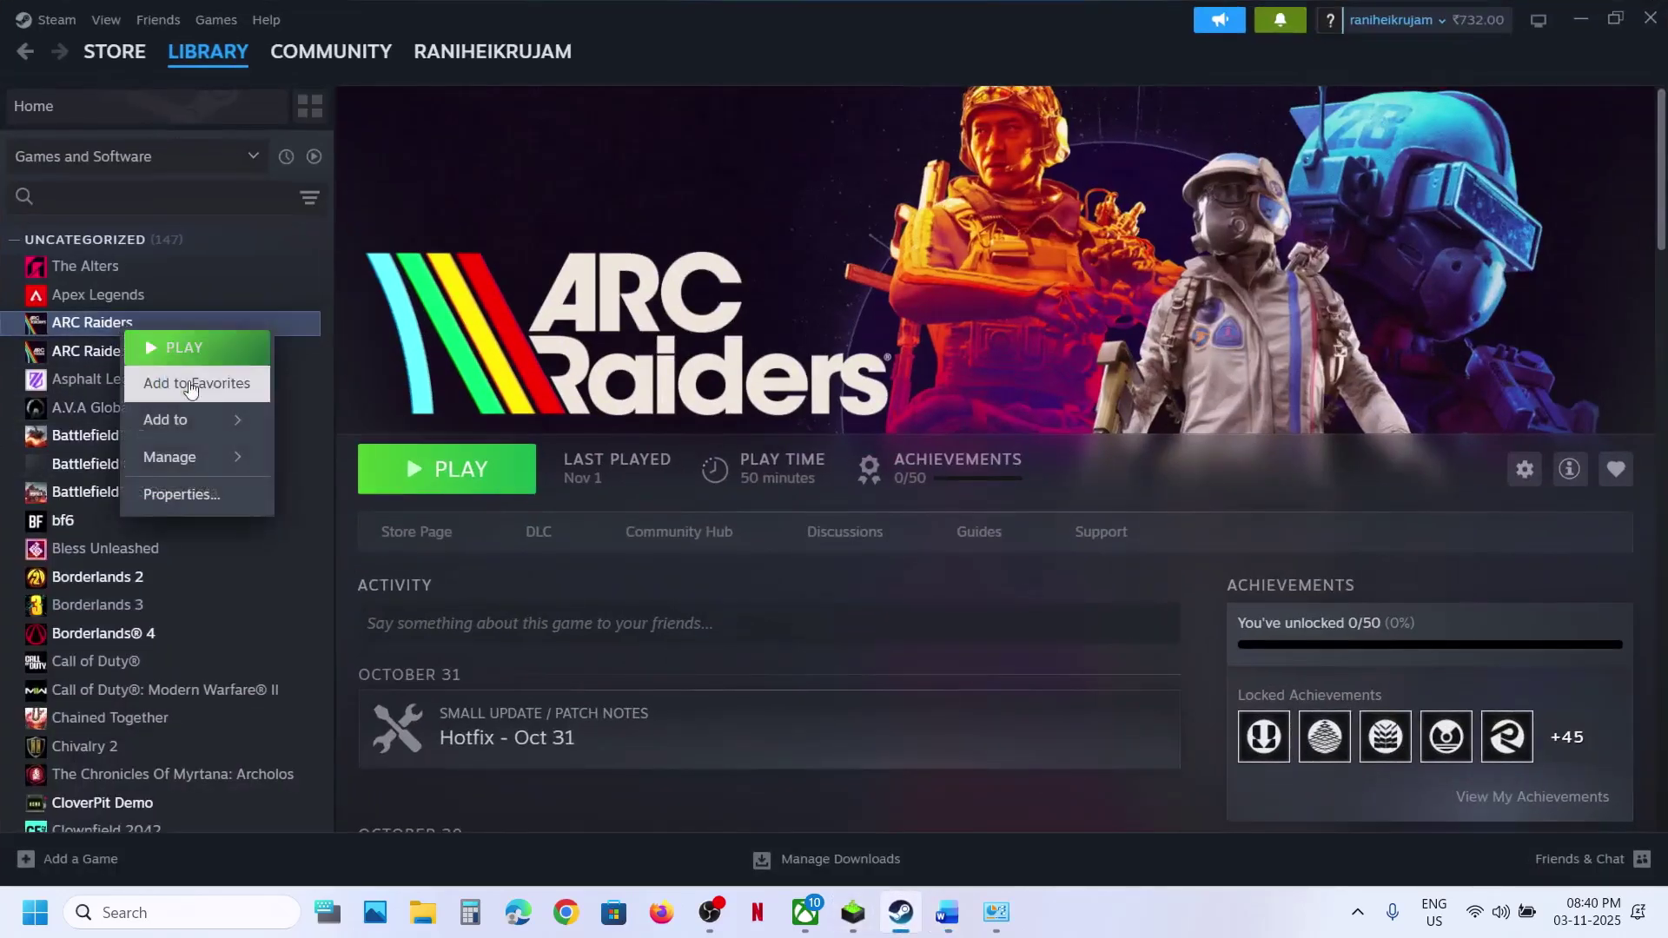
mouse_move(190, 451)
left_click(365, 489)
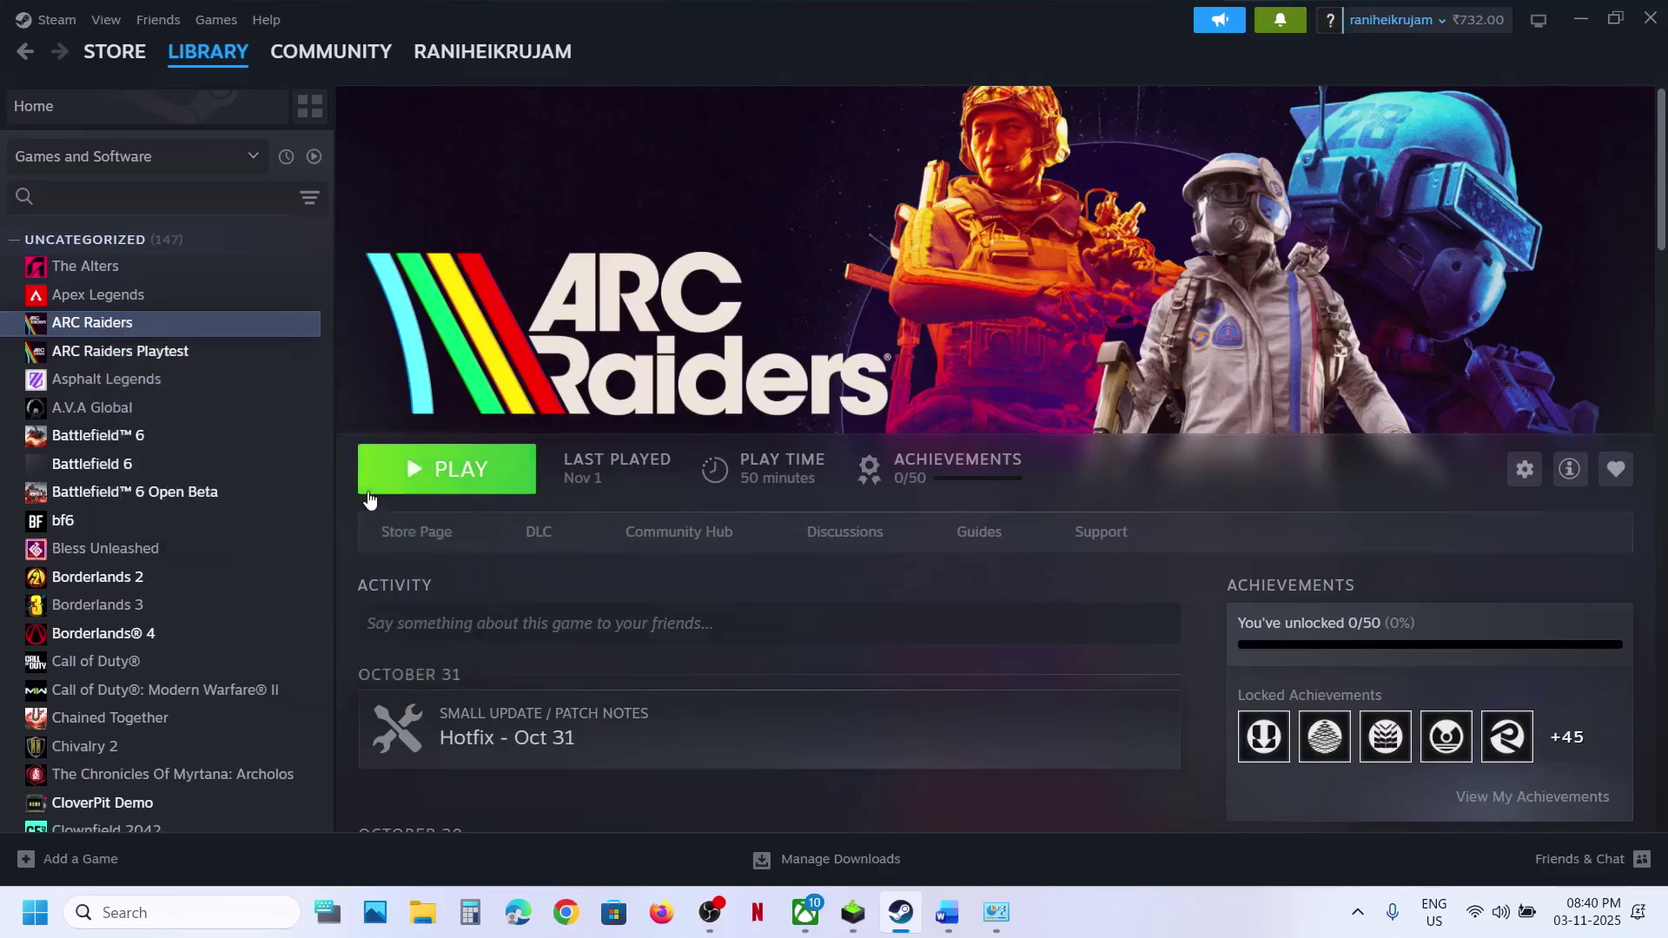
double_click(290, 295)
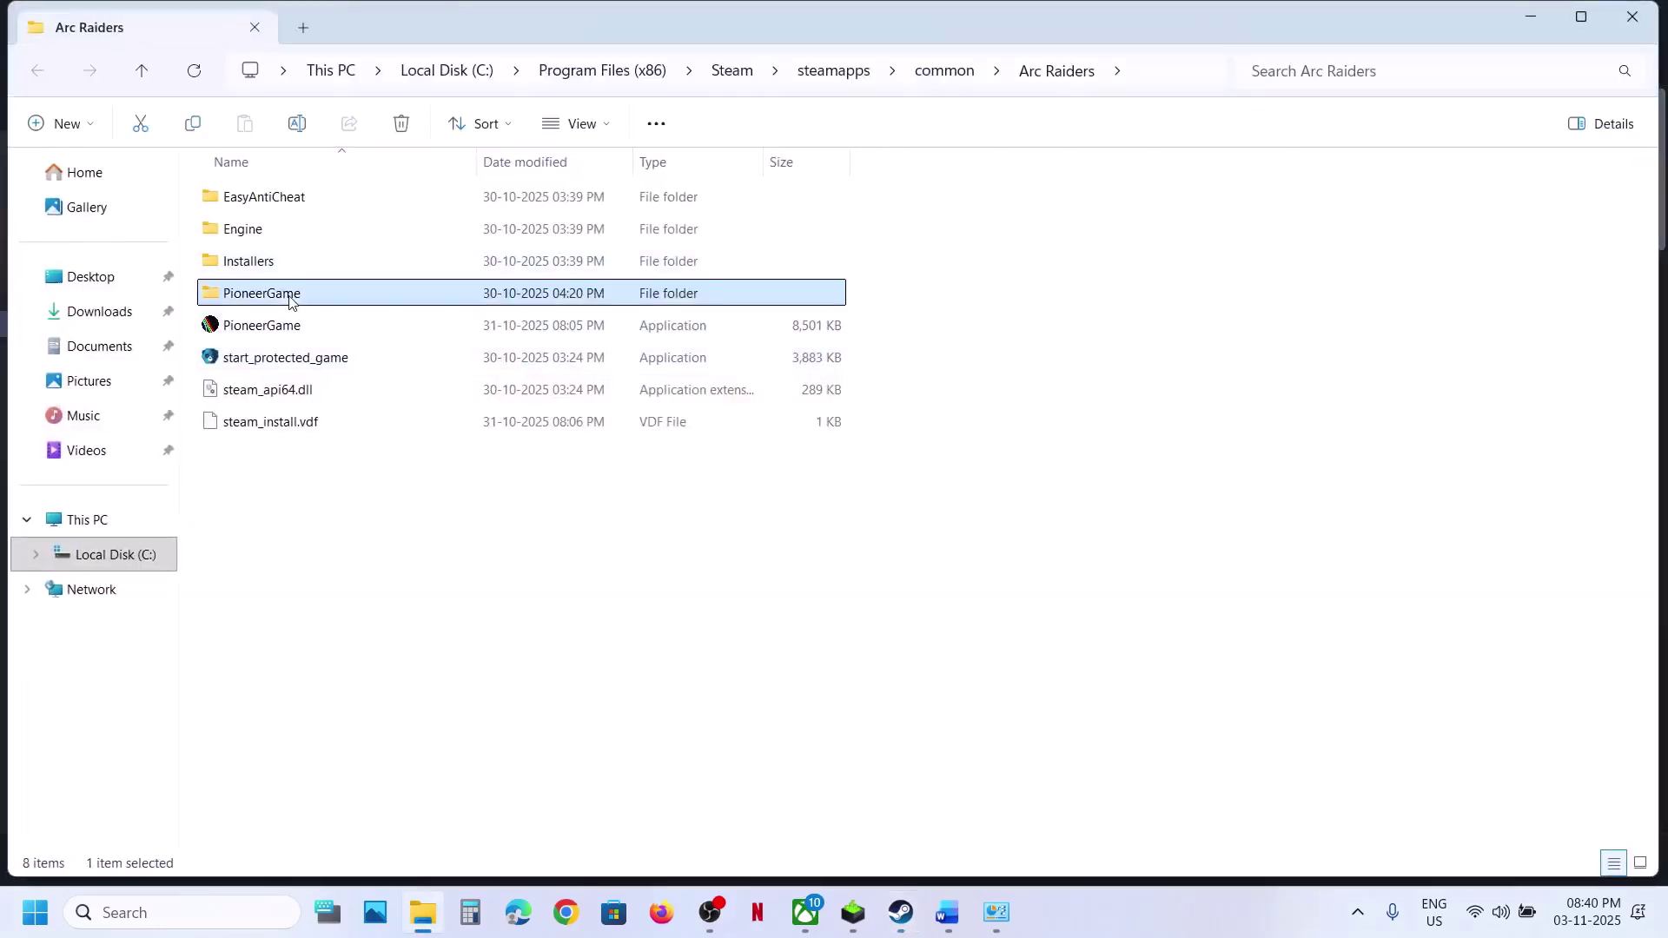
double_click(261, 230)
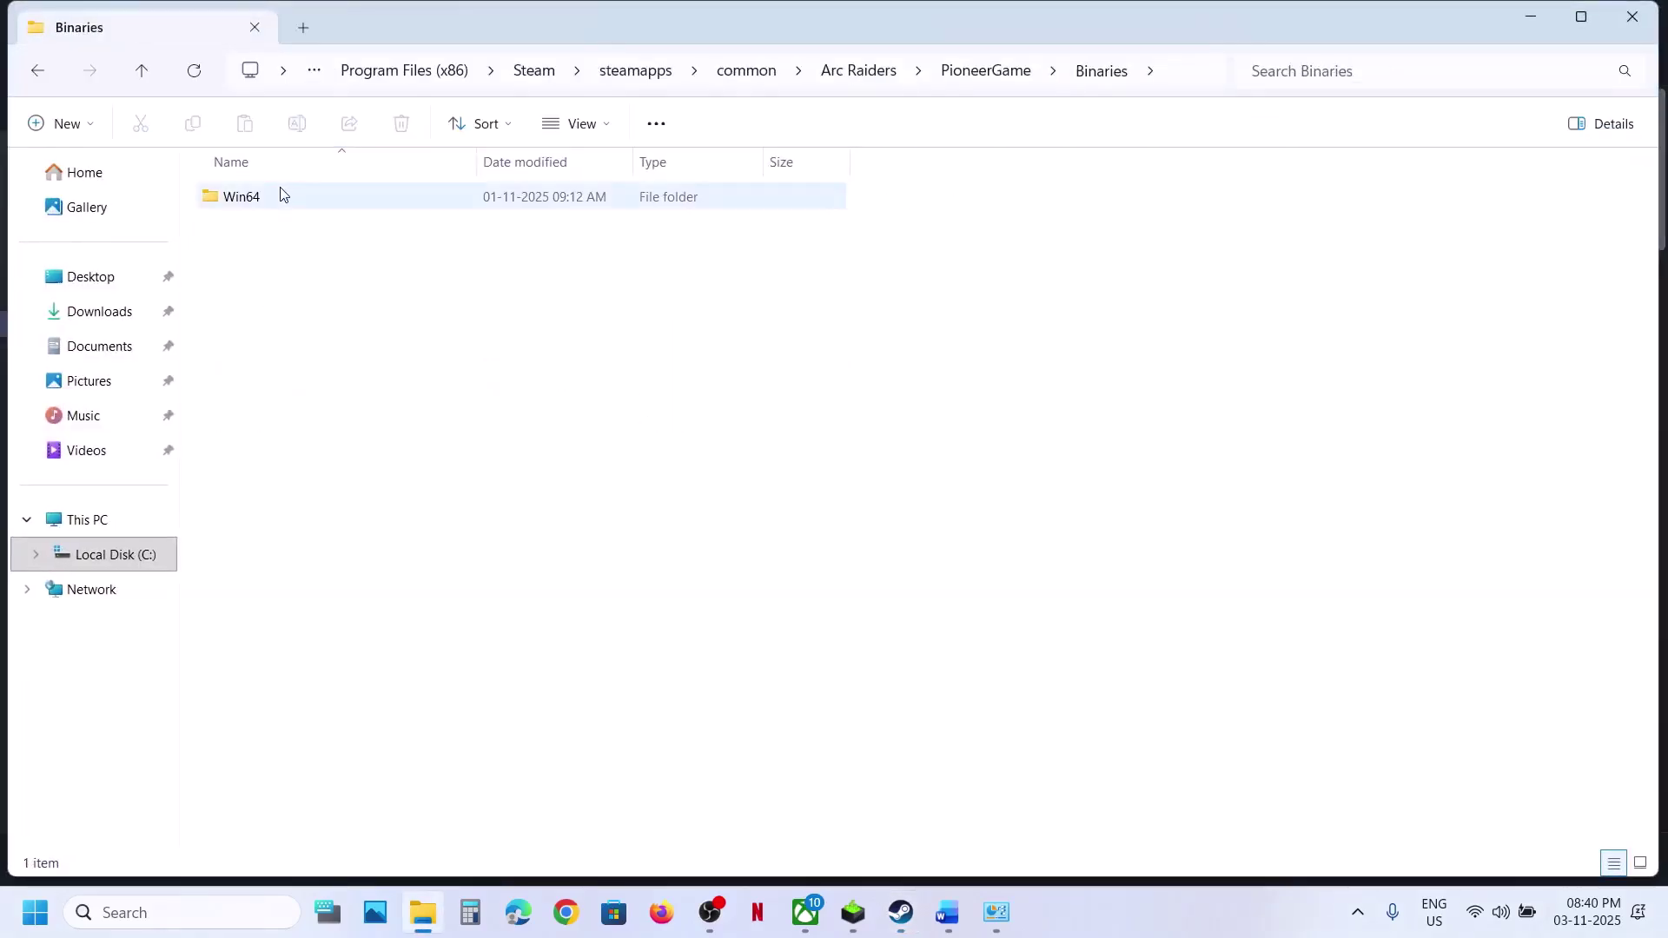
double_click(283, 196)
Make sure the PioneerGame application is set to run as an administrator in its compatibility properties, and confirm them.
right_click(287, 357)
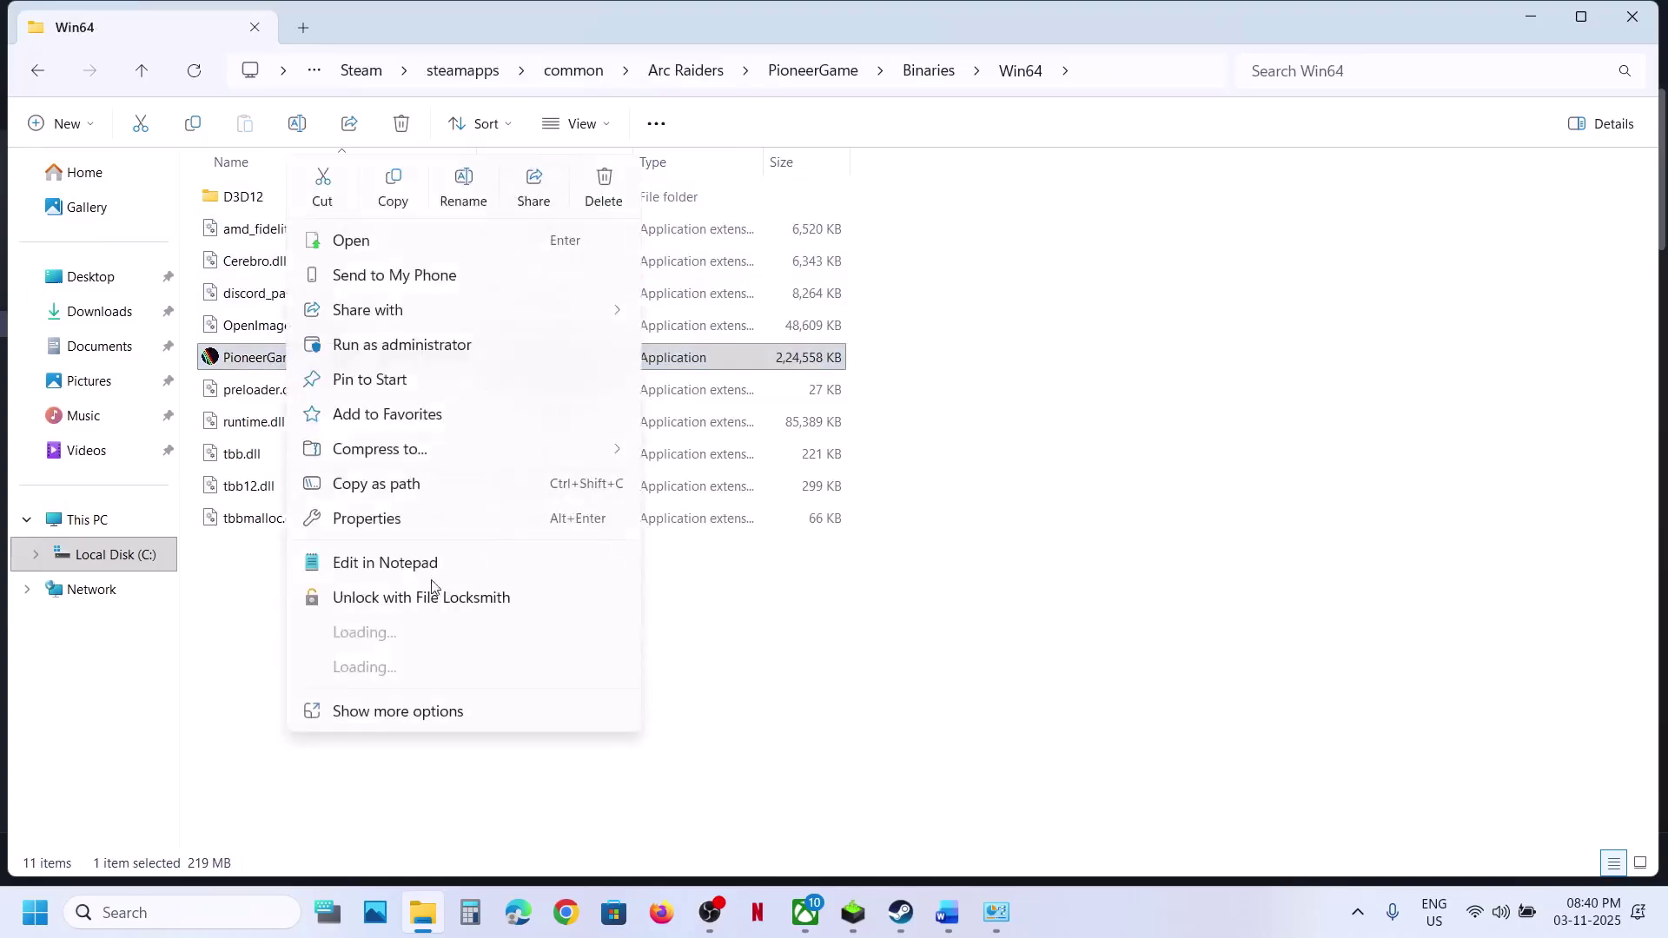
left_click(366, 522)
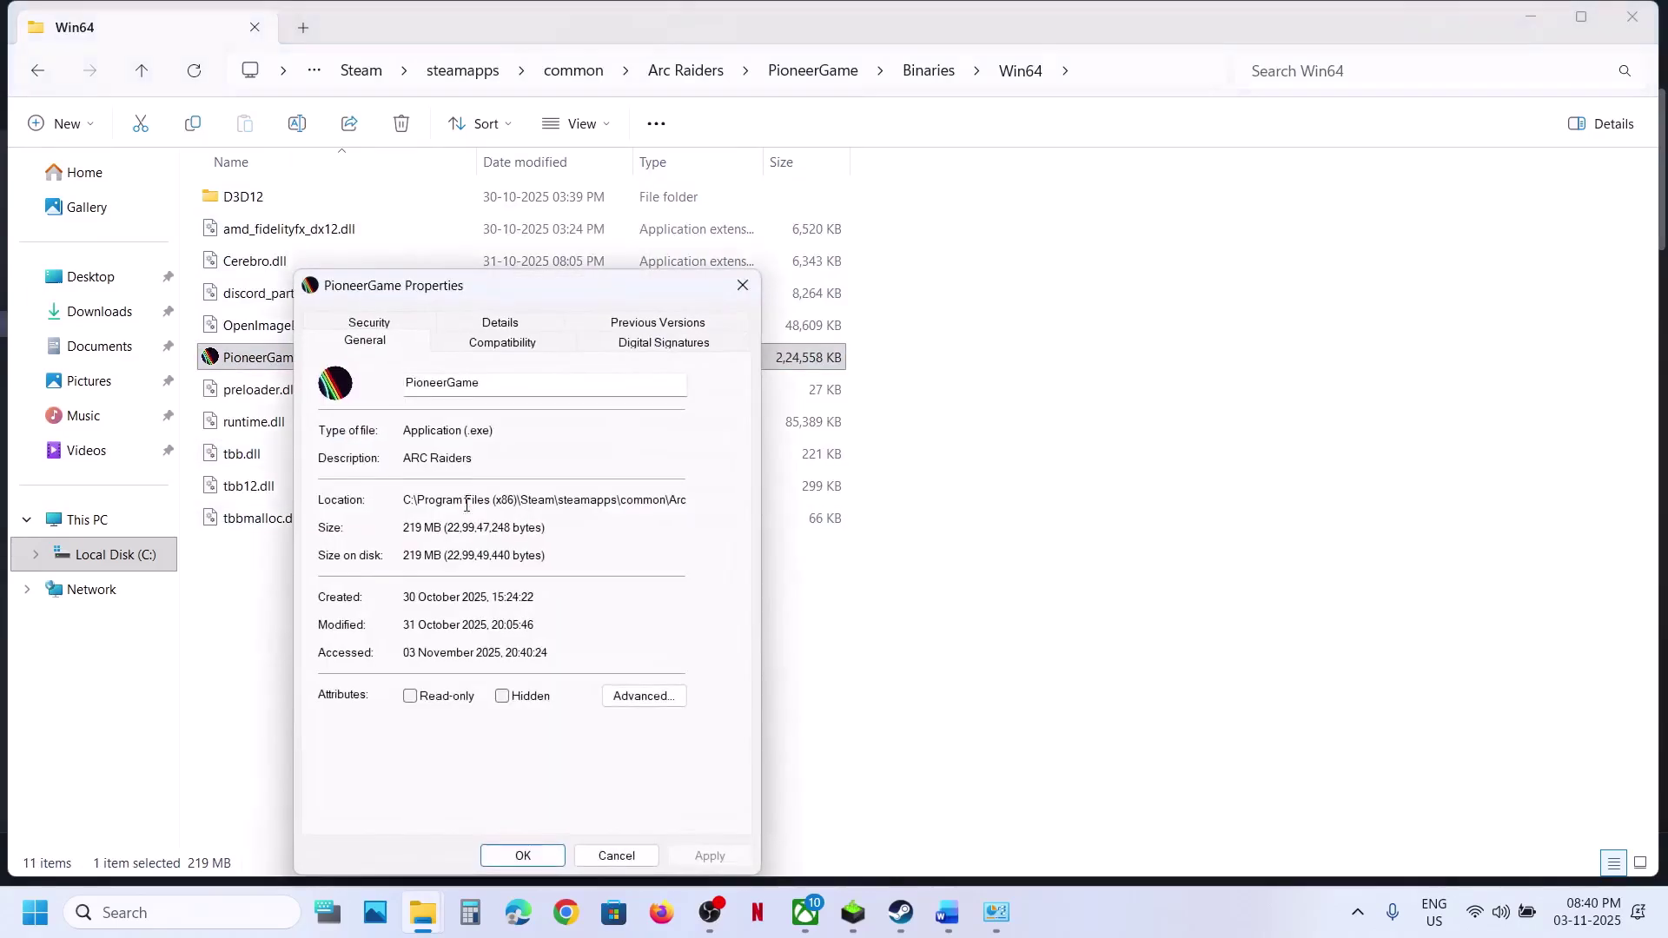
left_click(475, 343)
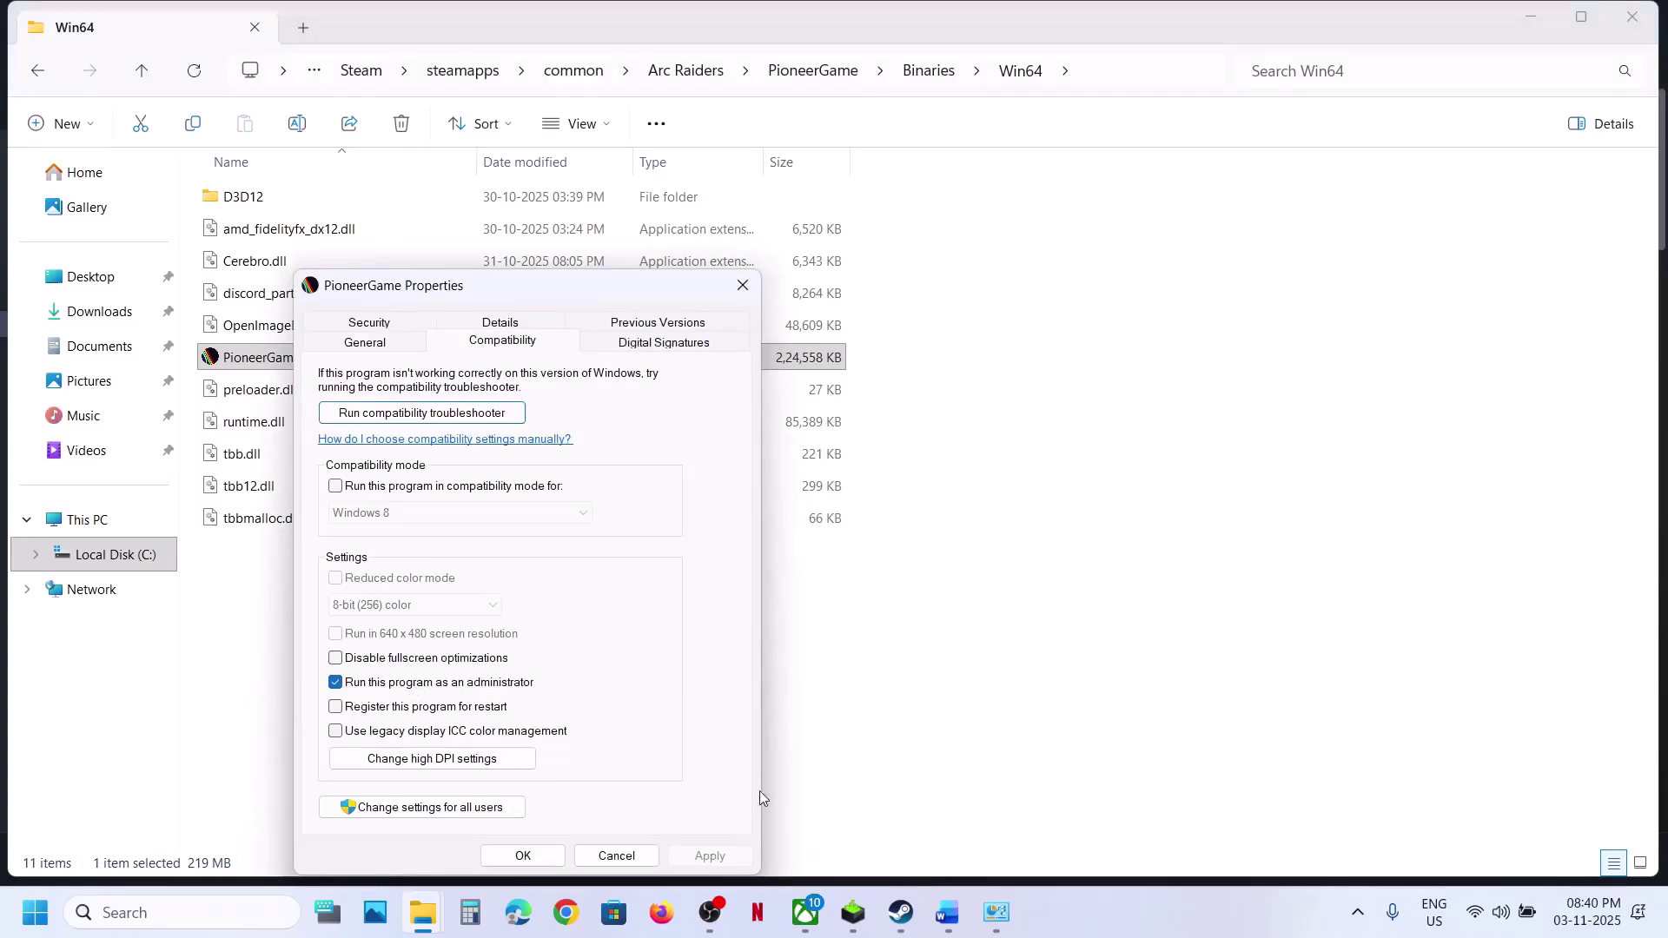
left_click(523, 856)
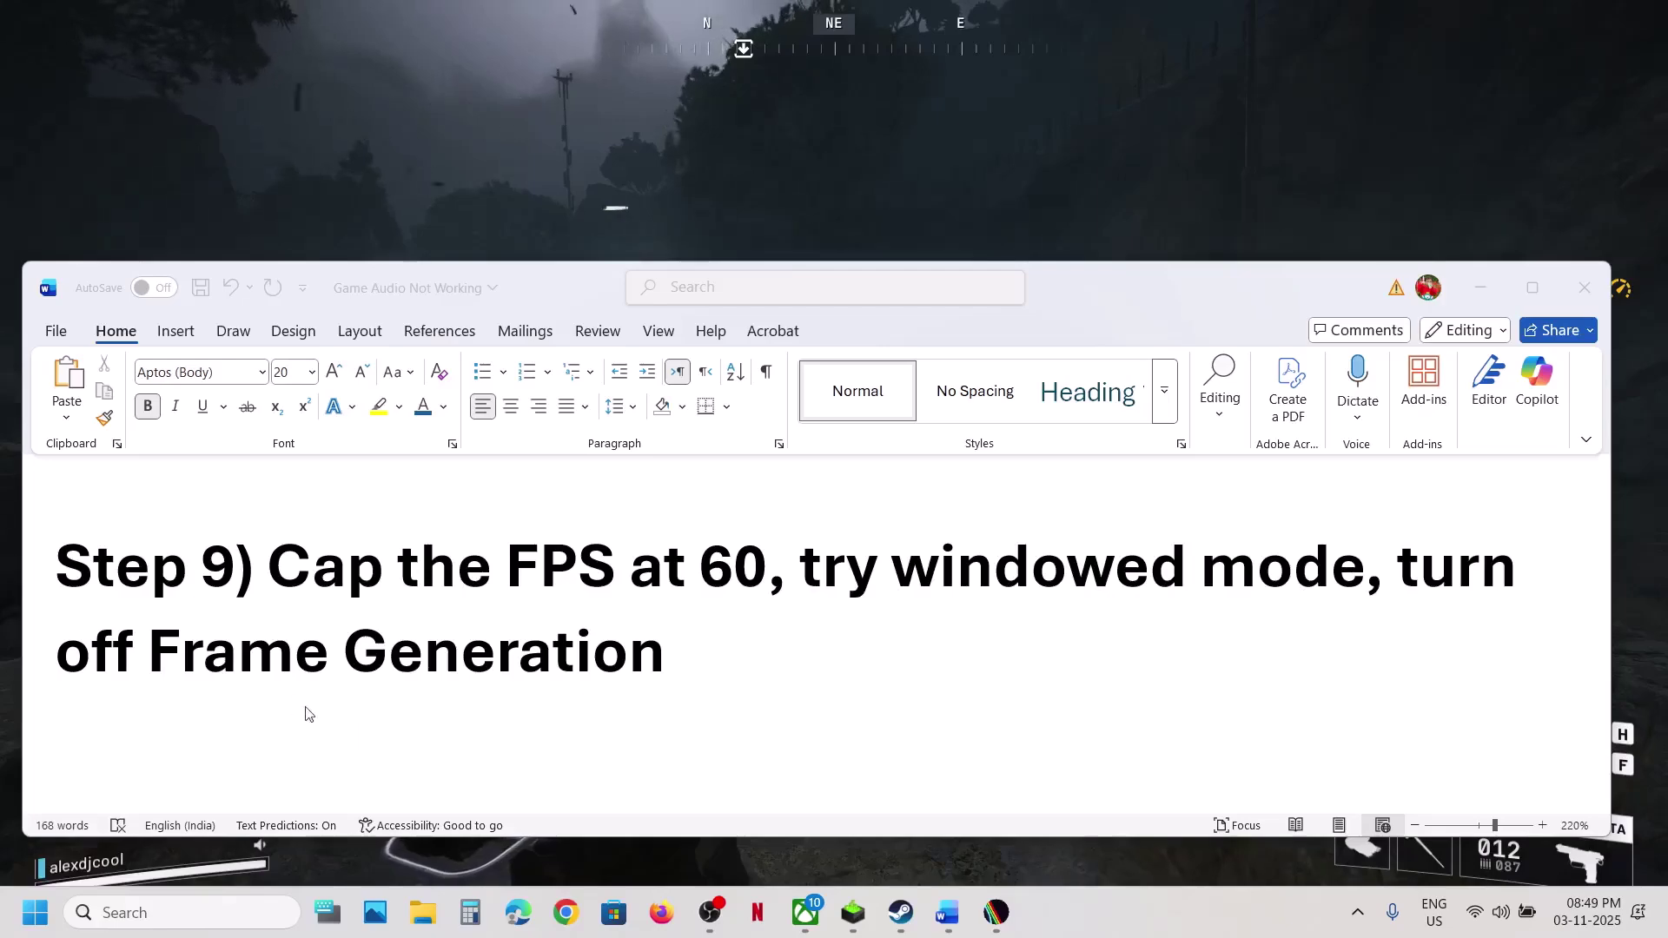
Switch to the running ARC Raiders game and disable AMD FSR 3 Frame Generation in its graphics settings.
left_click(972, 117)
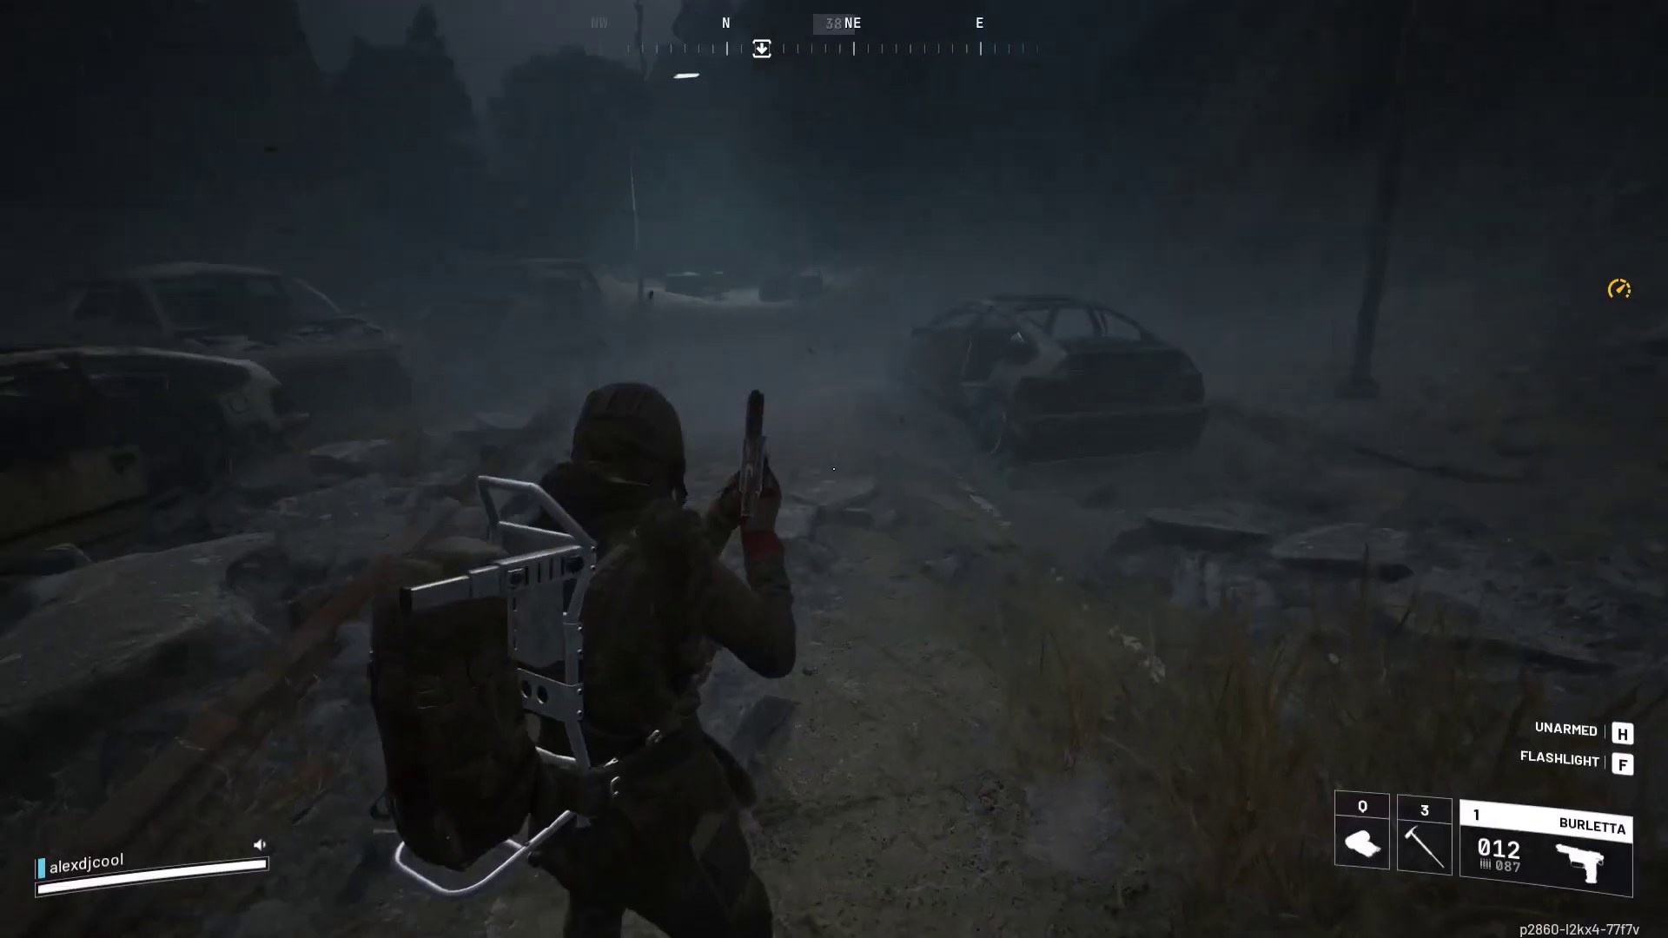
key("Escape")
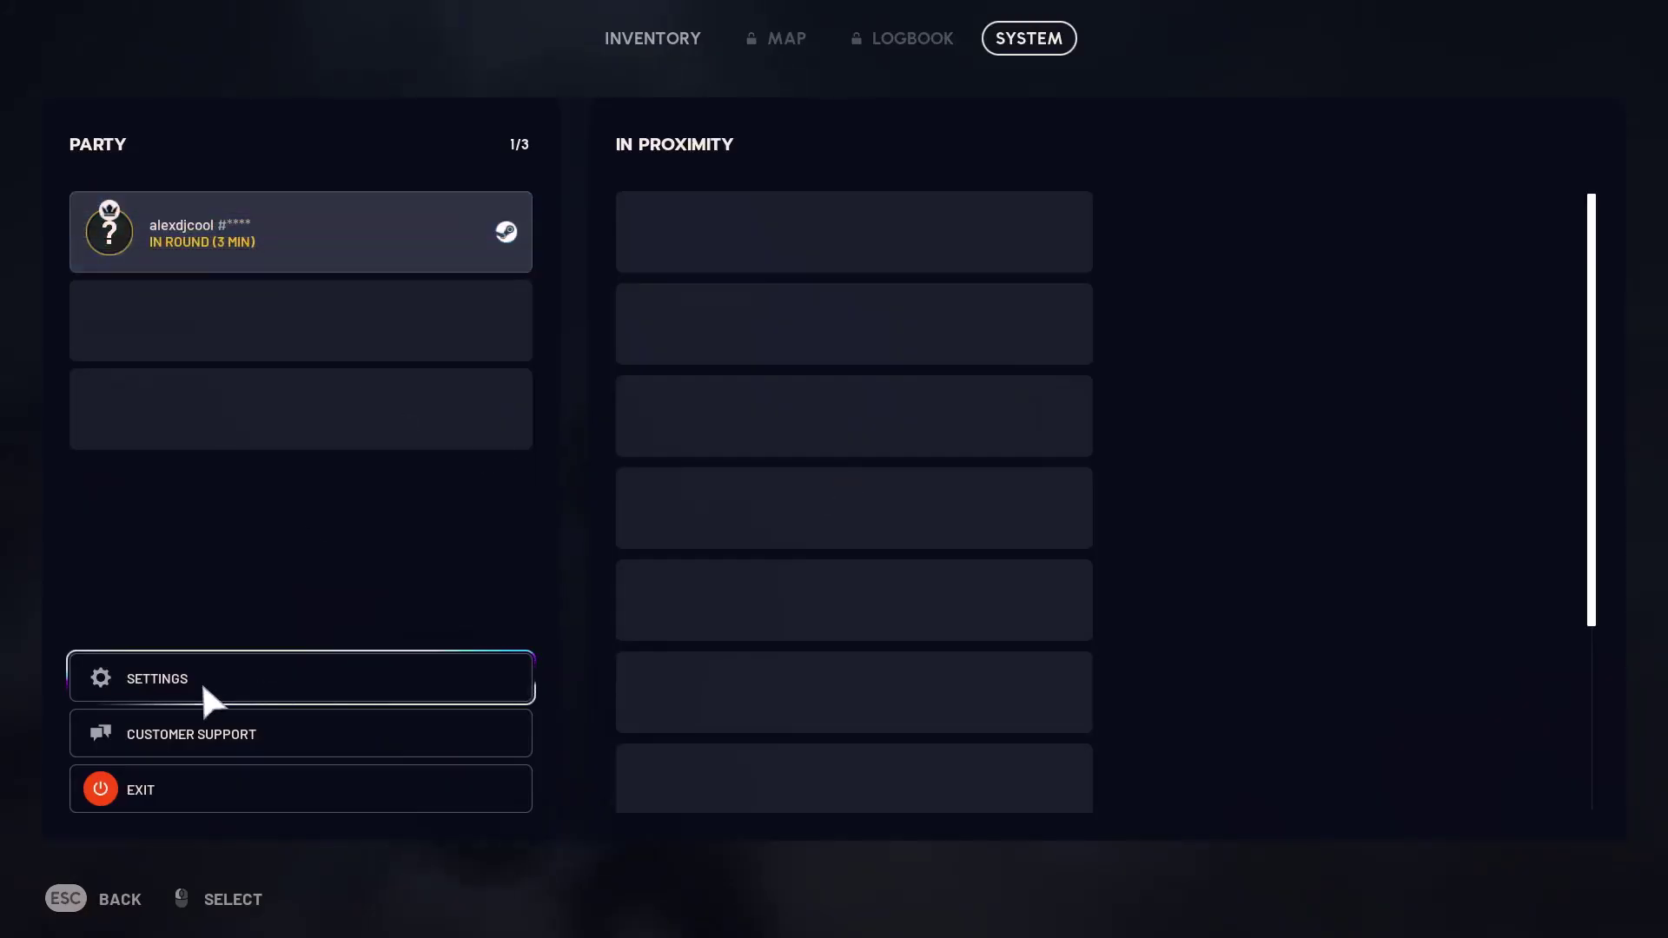
left_click(201, 686)
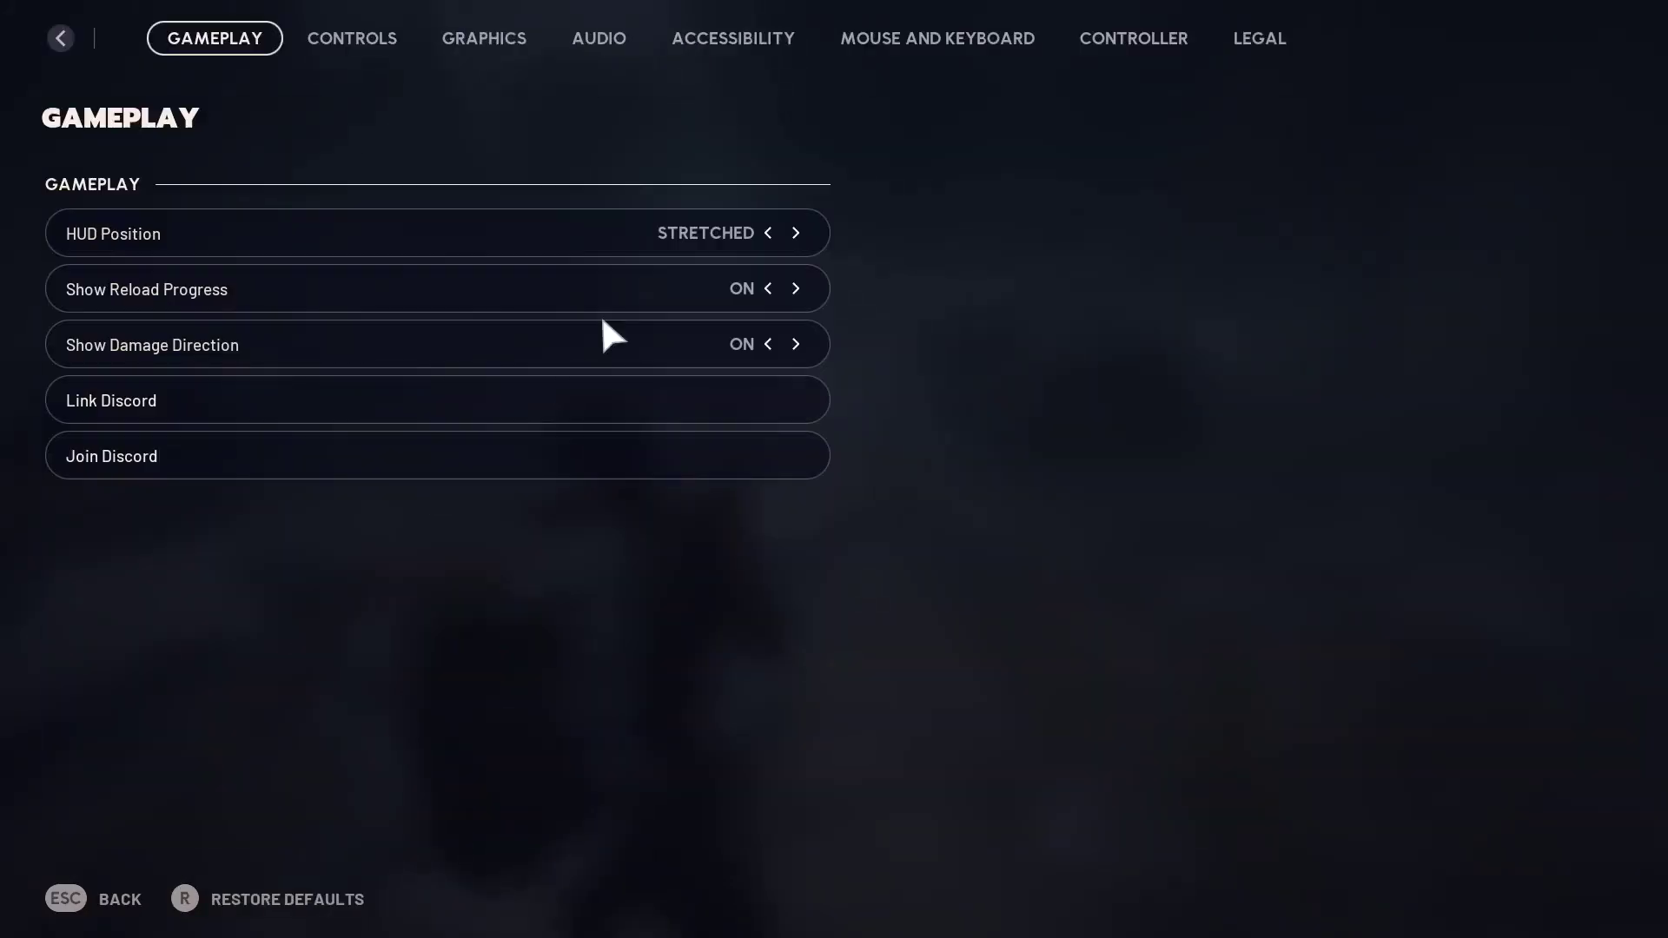
left_click(497, 45)
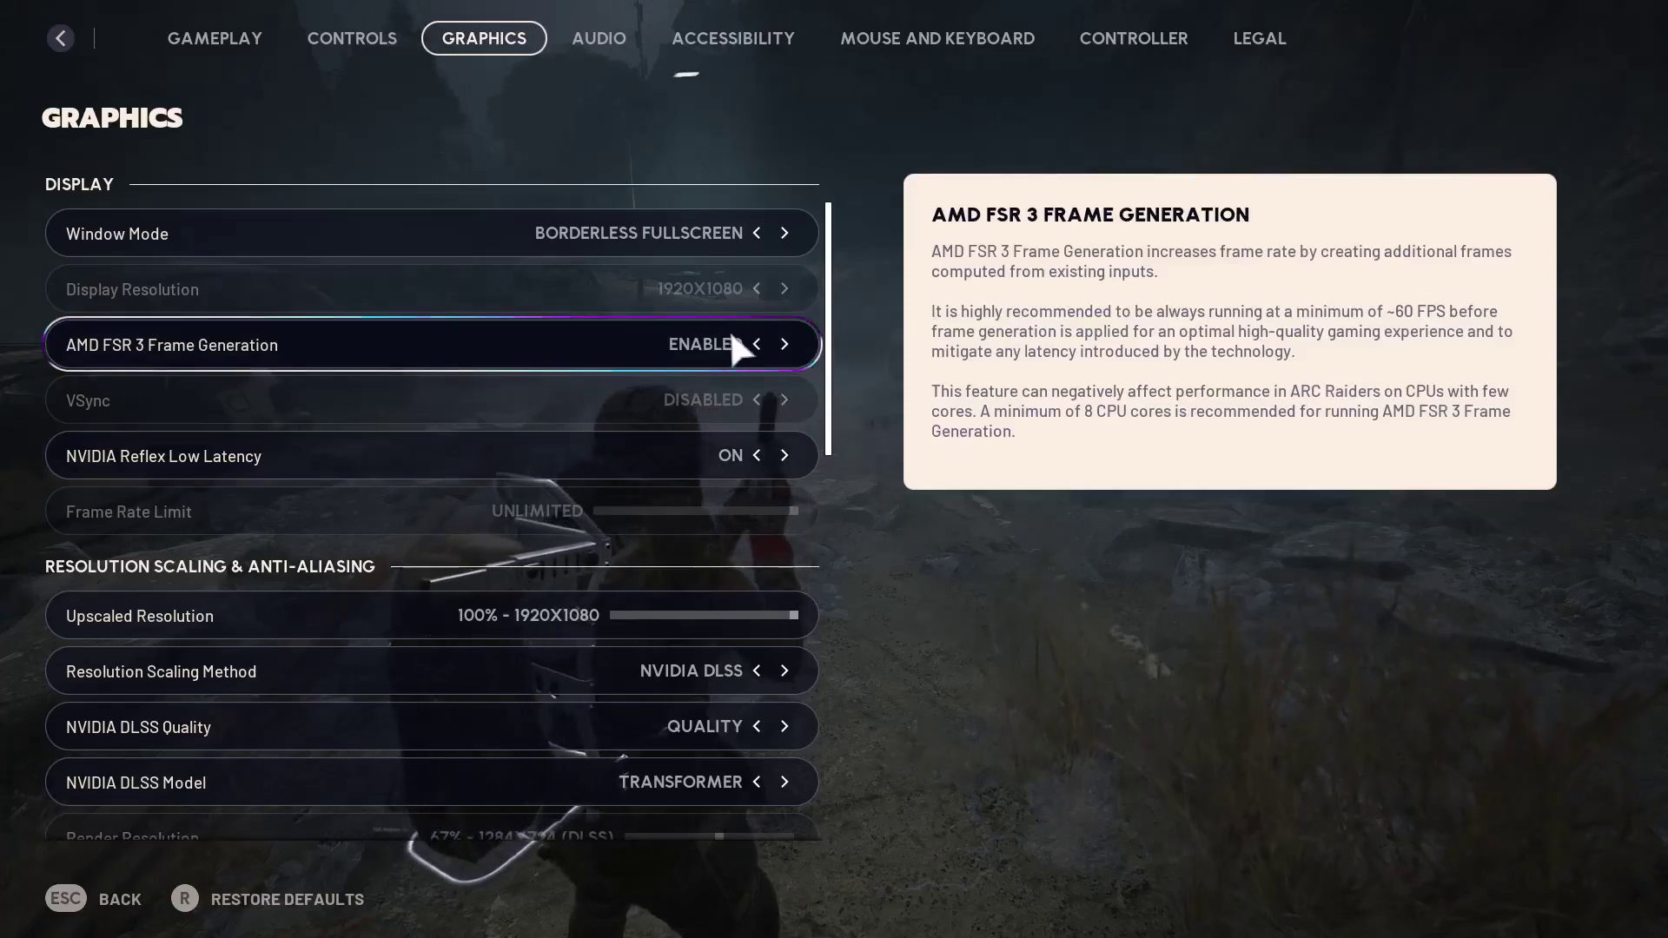
left_click(754, 343)
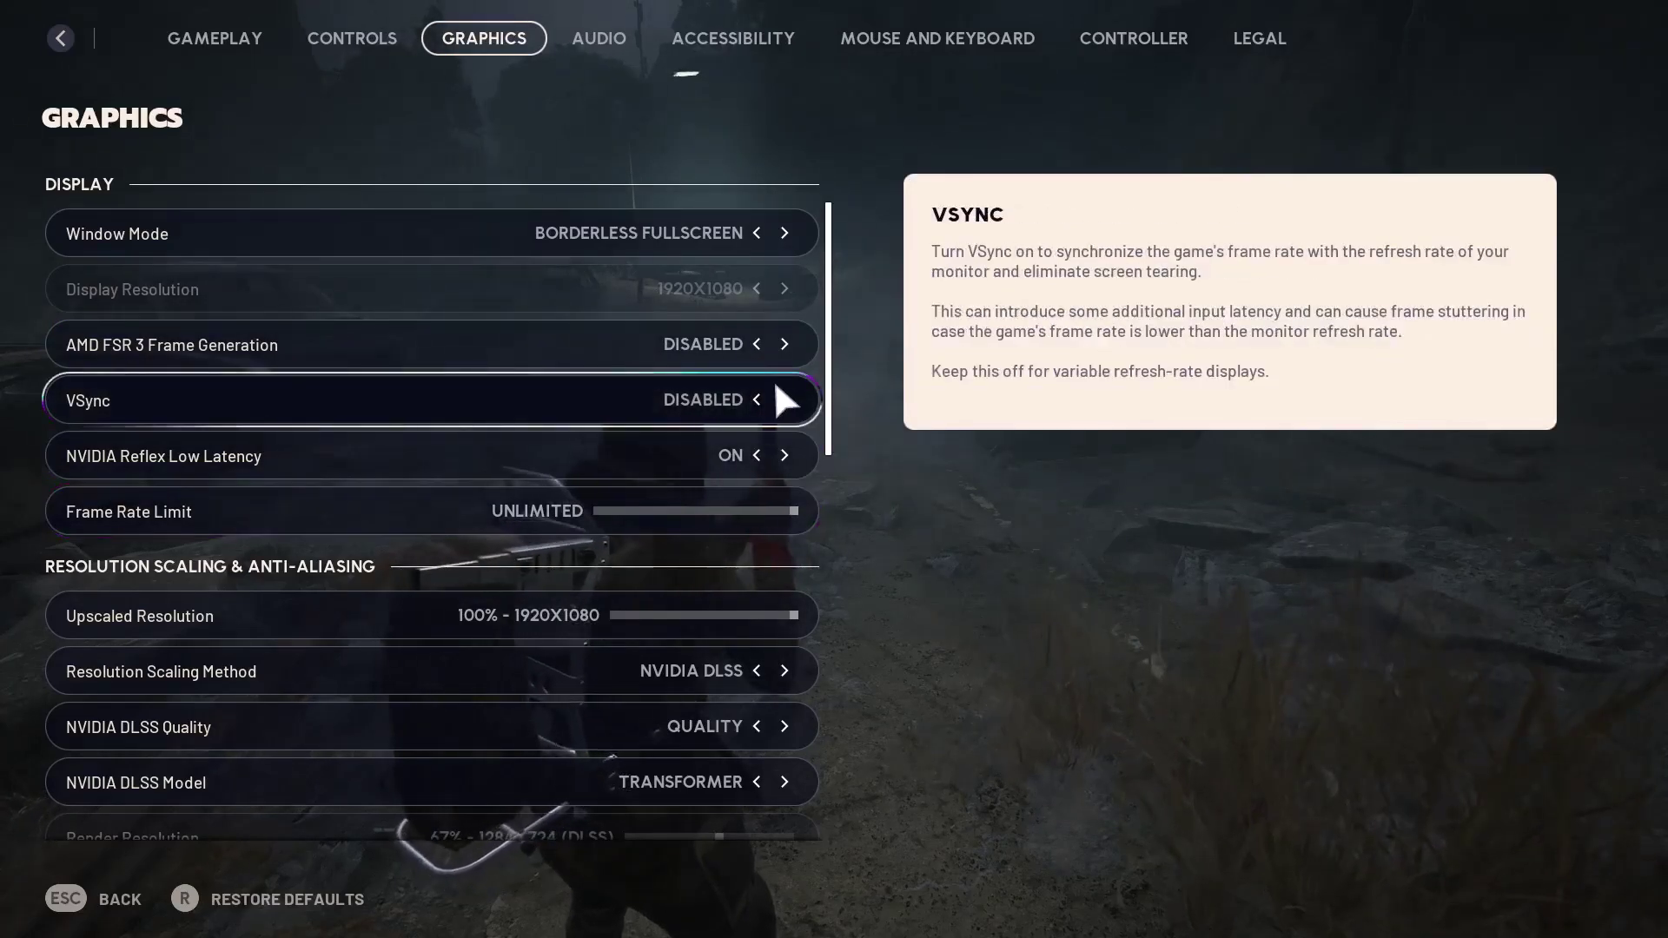
Set the game's frame rate limit to 60.
left_click_drag(625, 509, 586, 510)
key("Left")
key("Left")
key("Left")
key("Left")
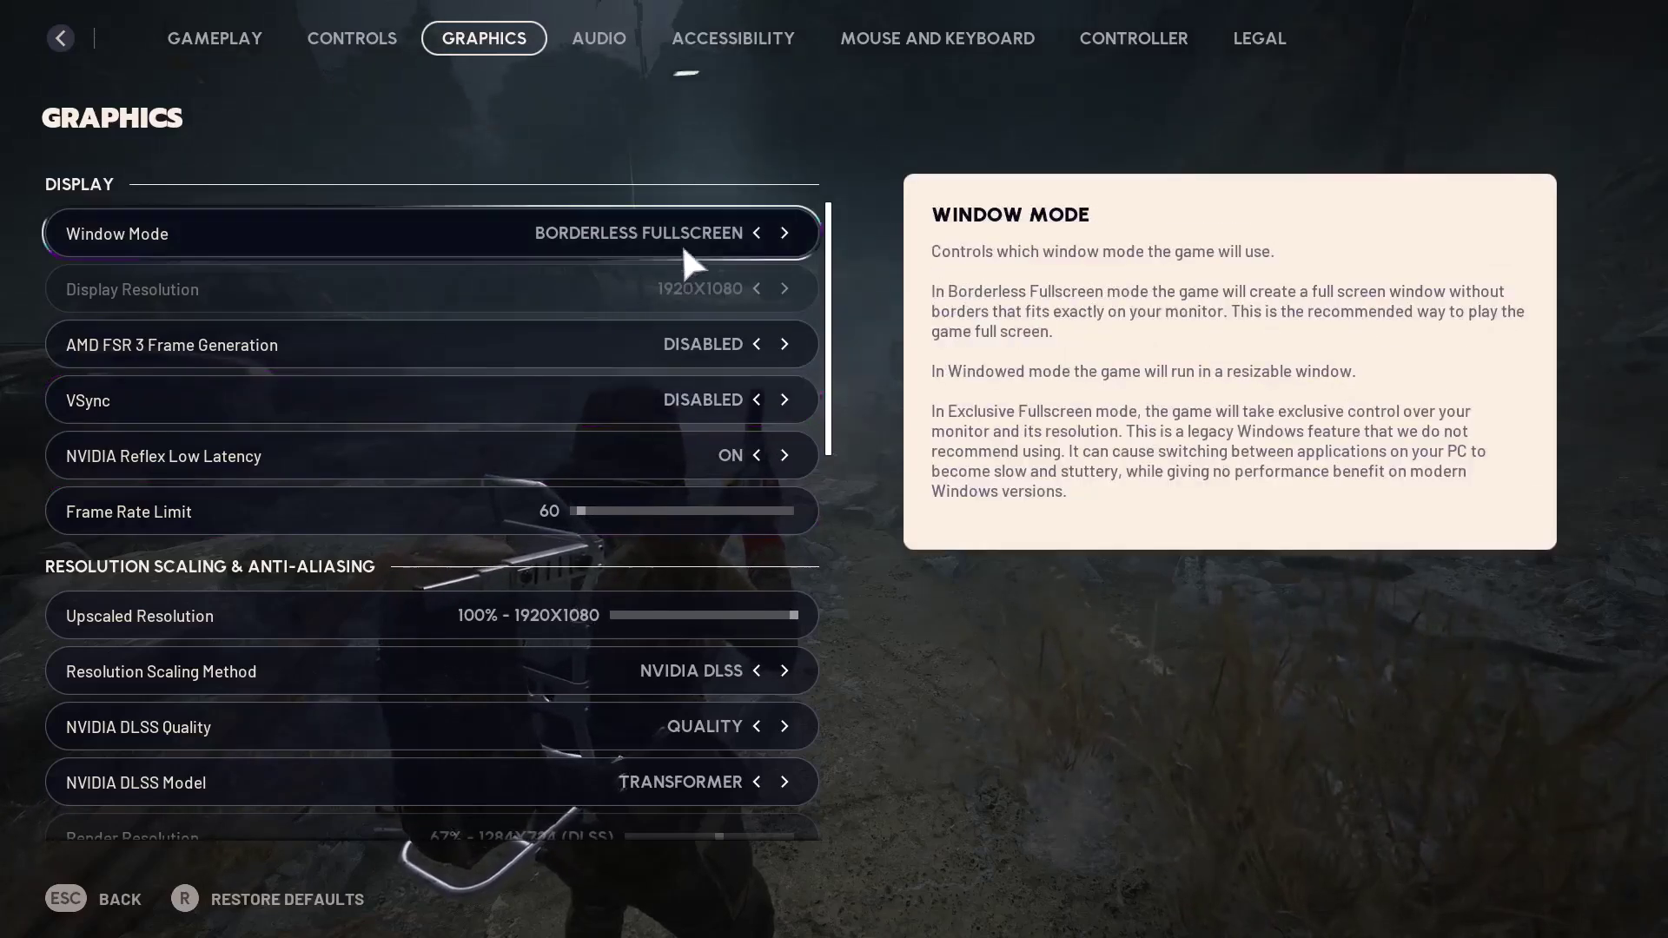
Change the game's window mode to Windowed and apply it.
left_click(754, 228)
left_click(754, 231)
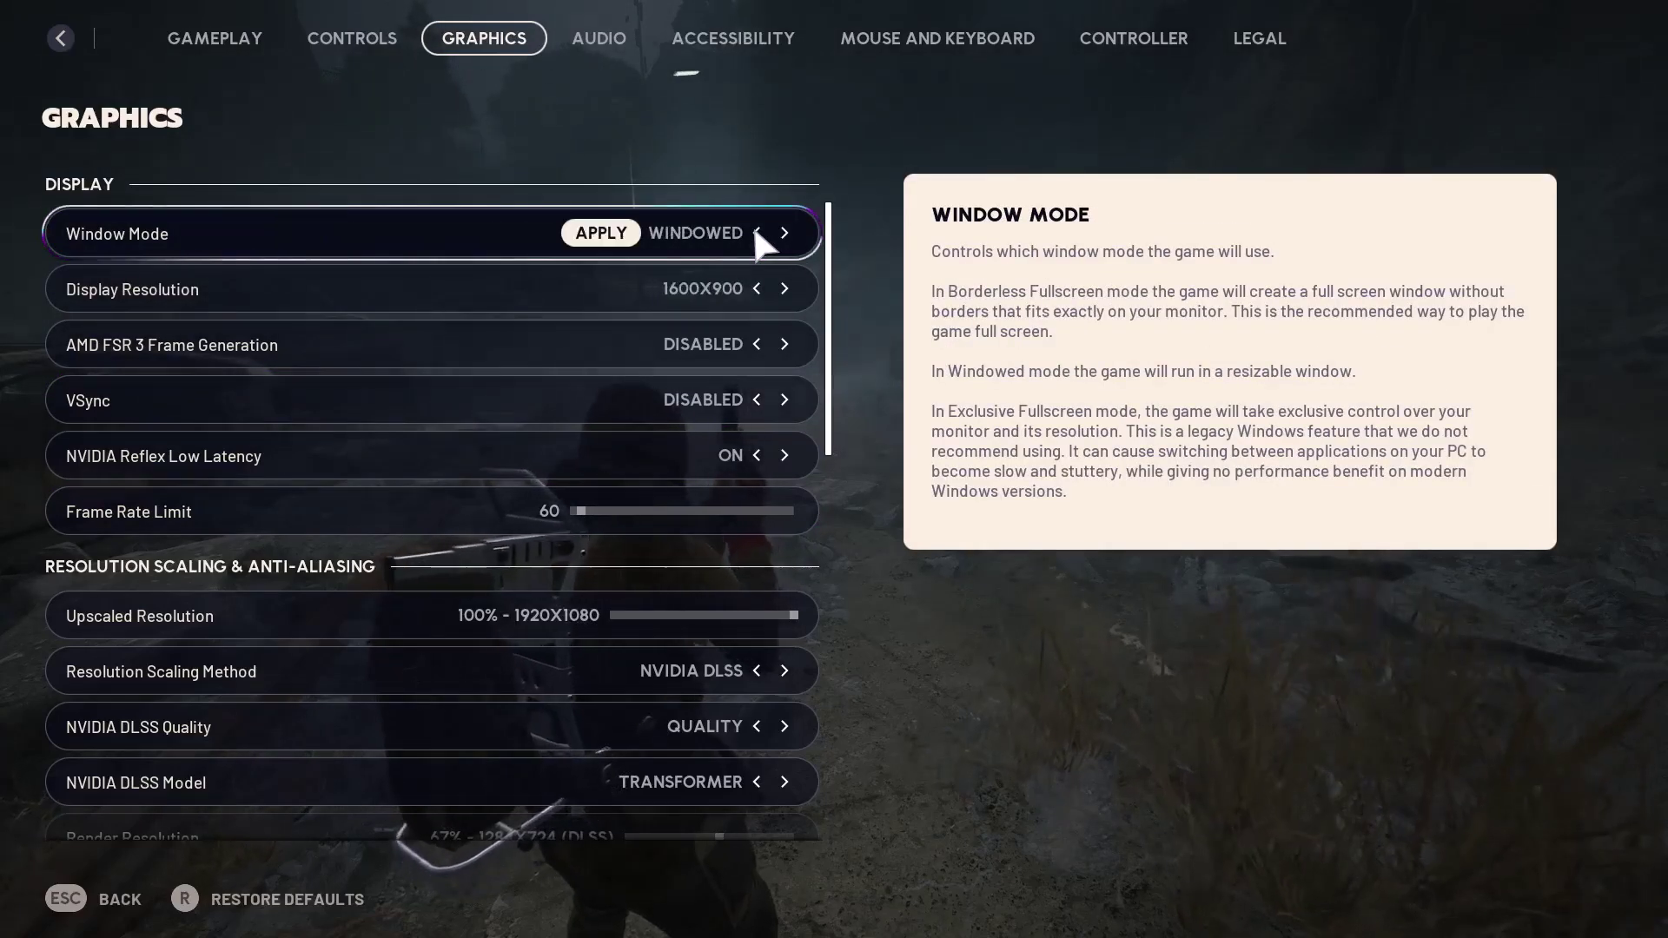
left_click(603, 233)
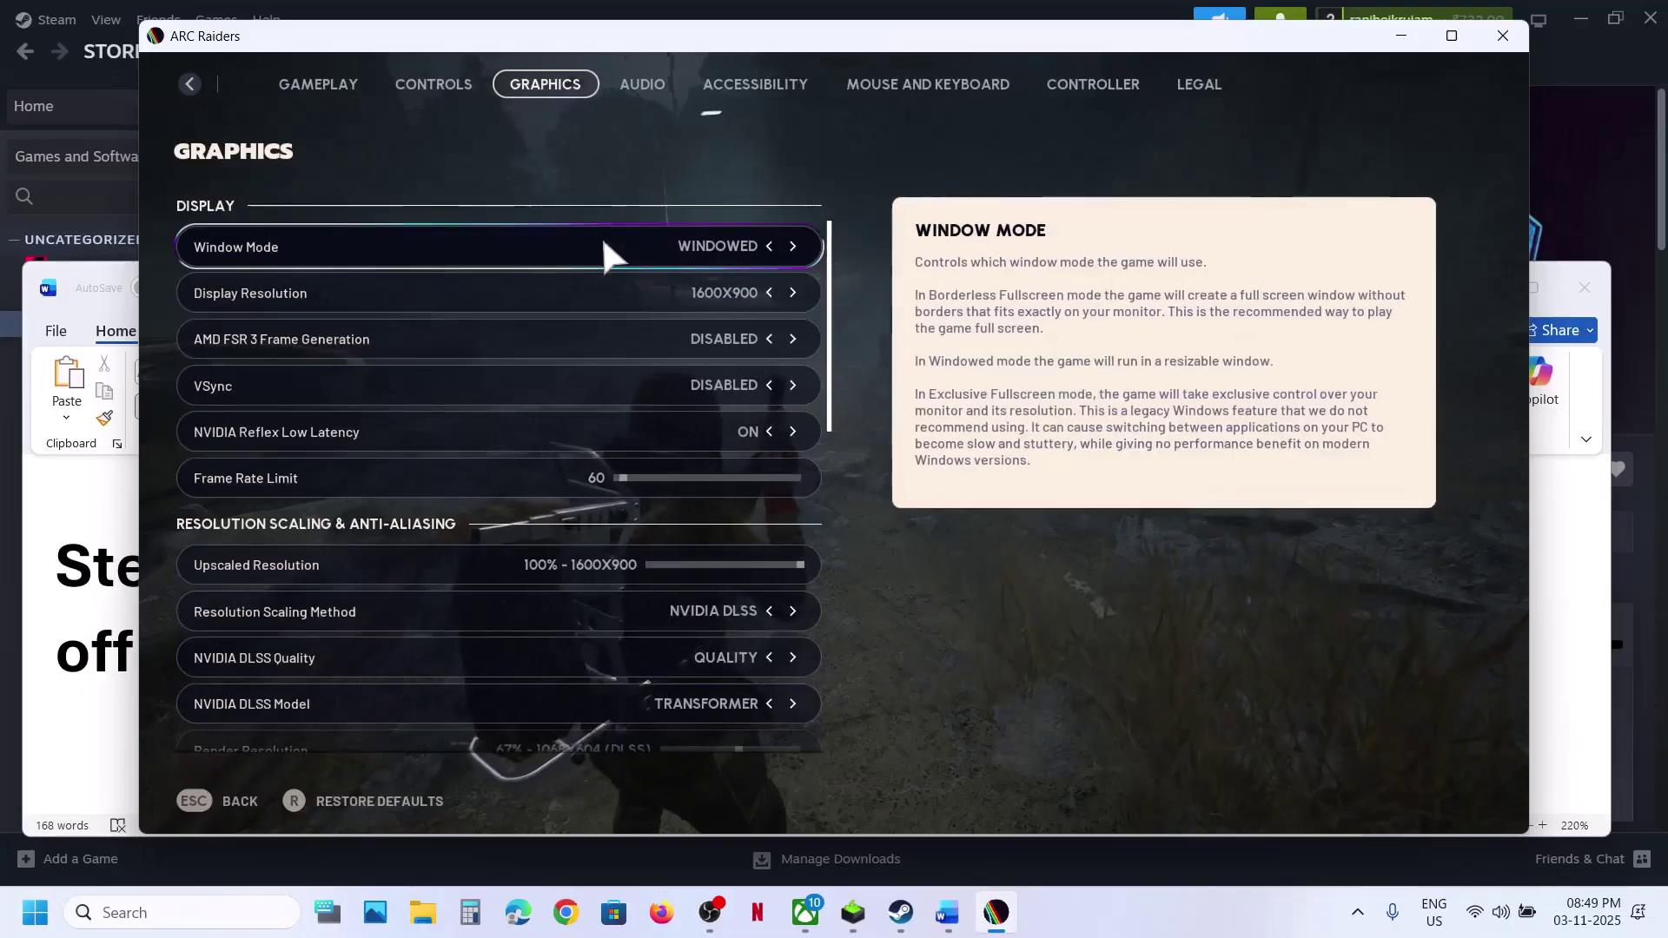
Try Exclusive Fullscreen as the applied window mode, and return the game to Windowed mode.
left_click(793, 244)
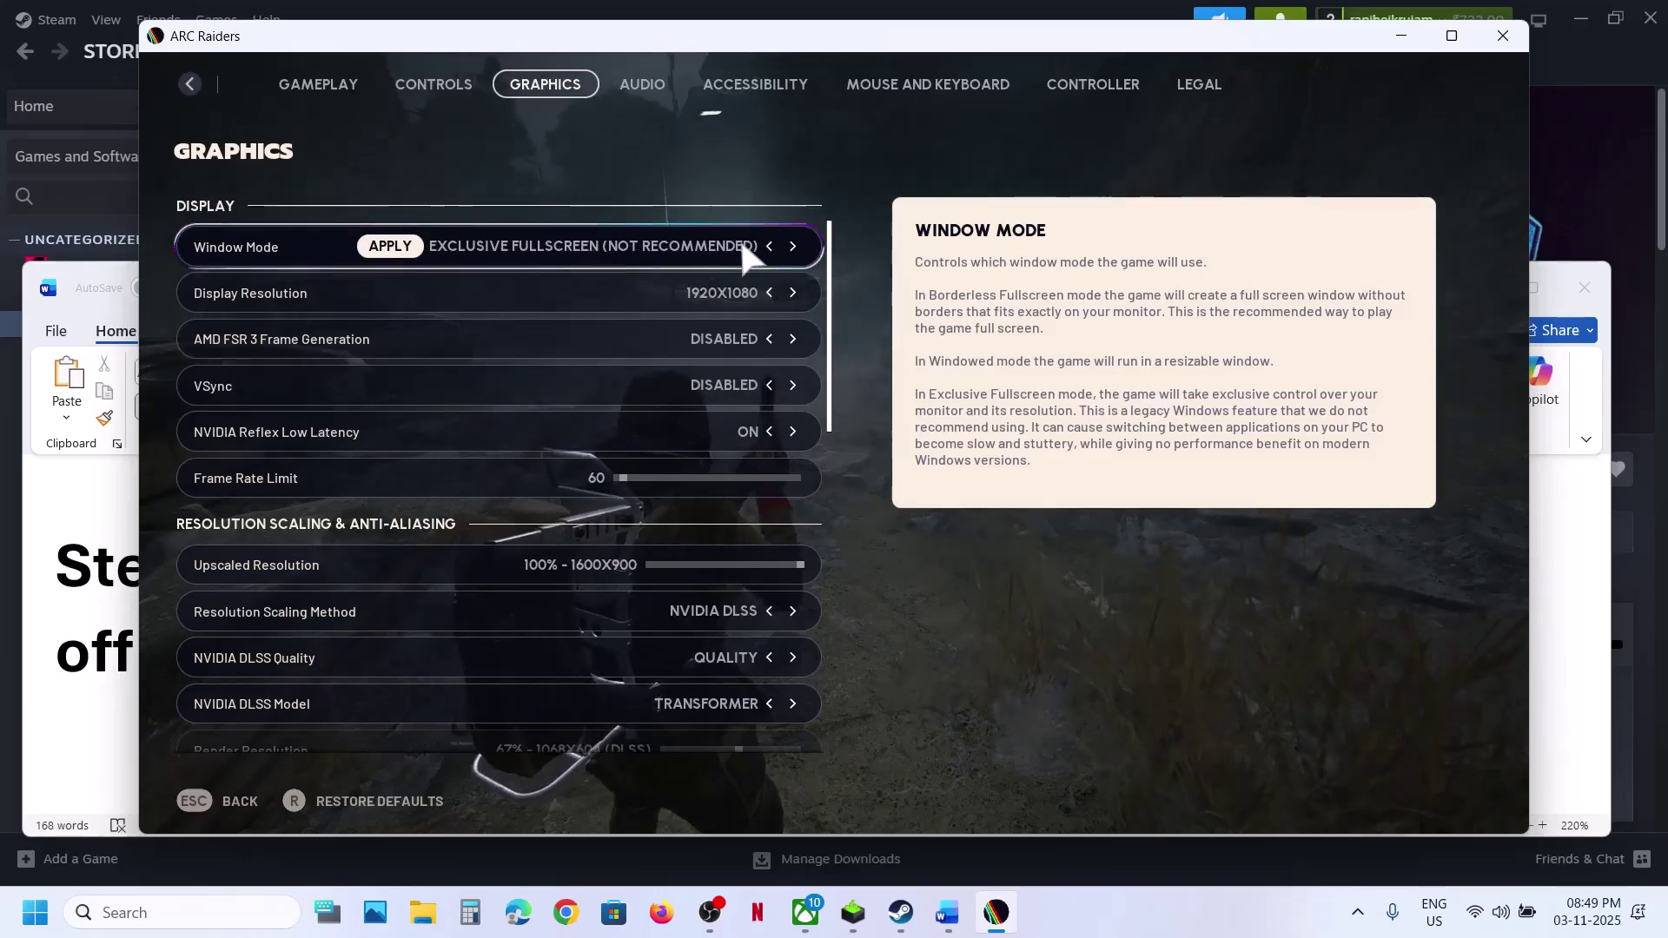
left_click(398, 245)
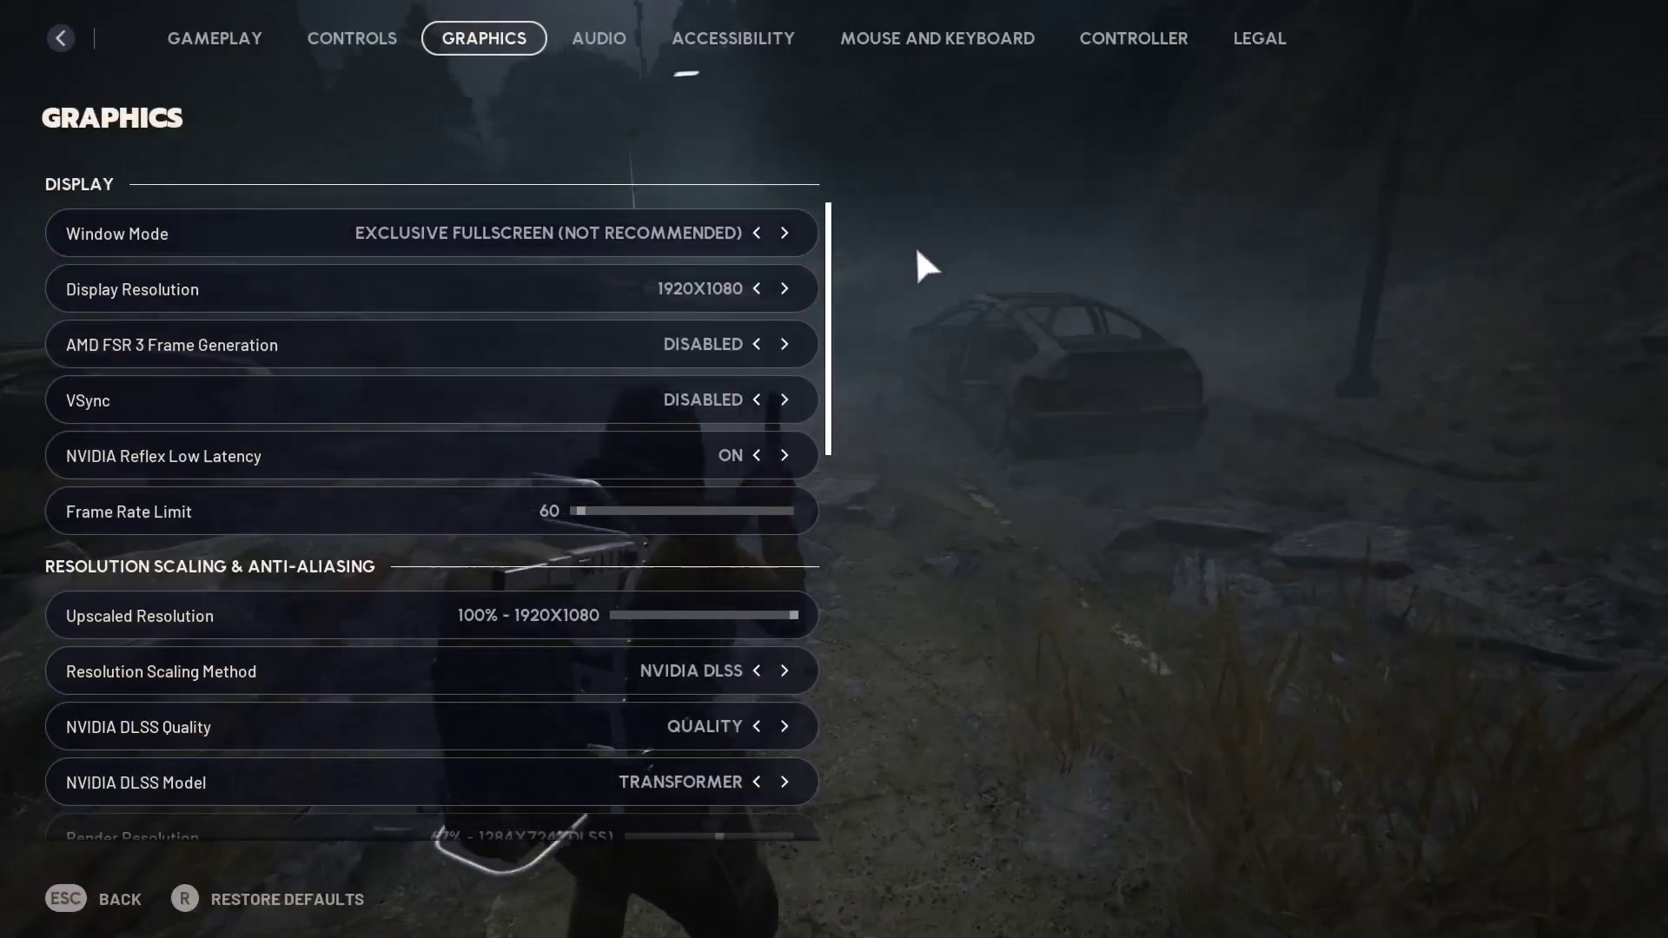
left_click(756, 233)
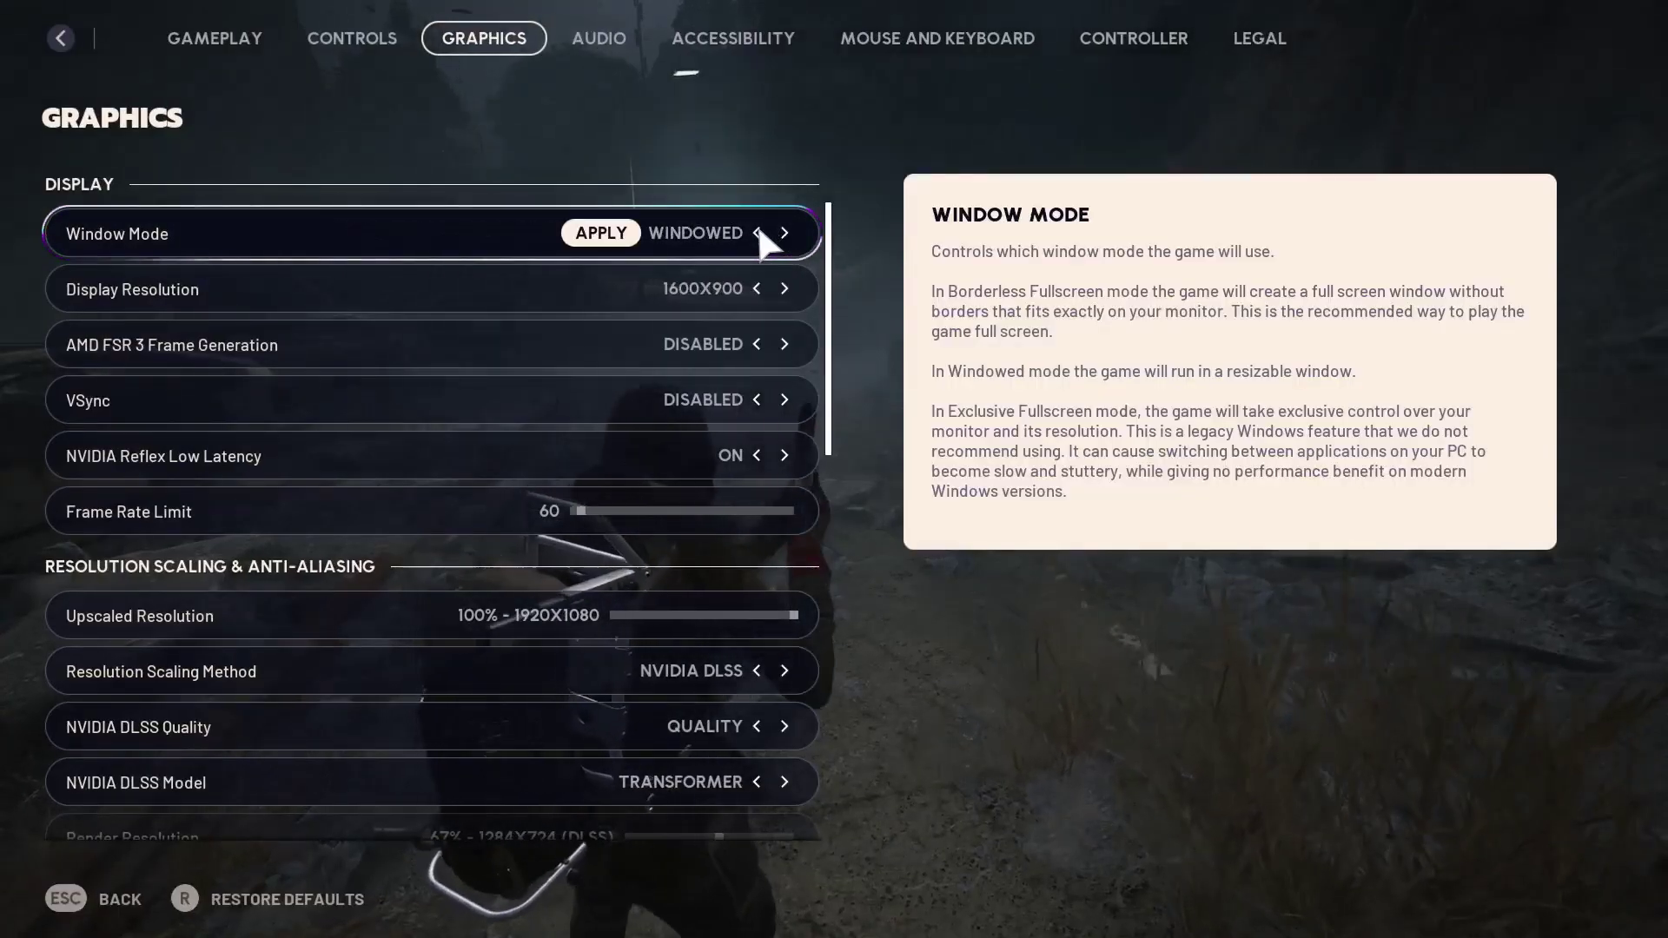
left_click(604, 243)
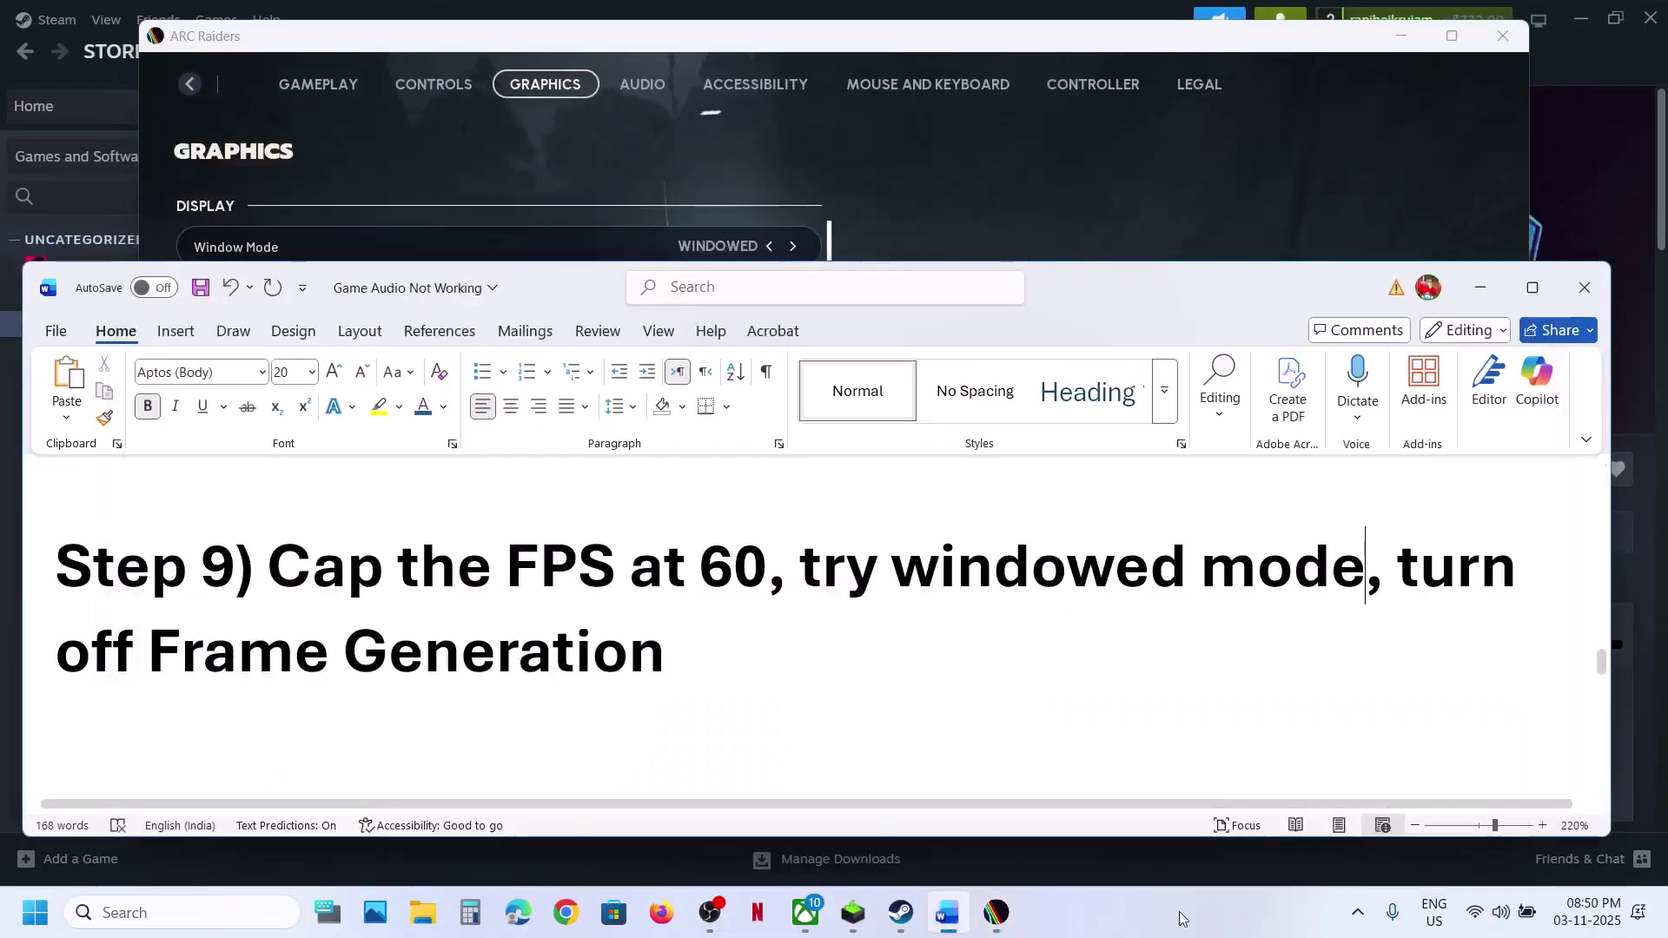
Close the ARC Raiders game window.
left_click(1503, 39)
left_click(1503, 39)
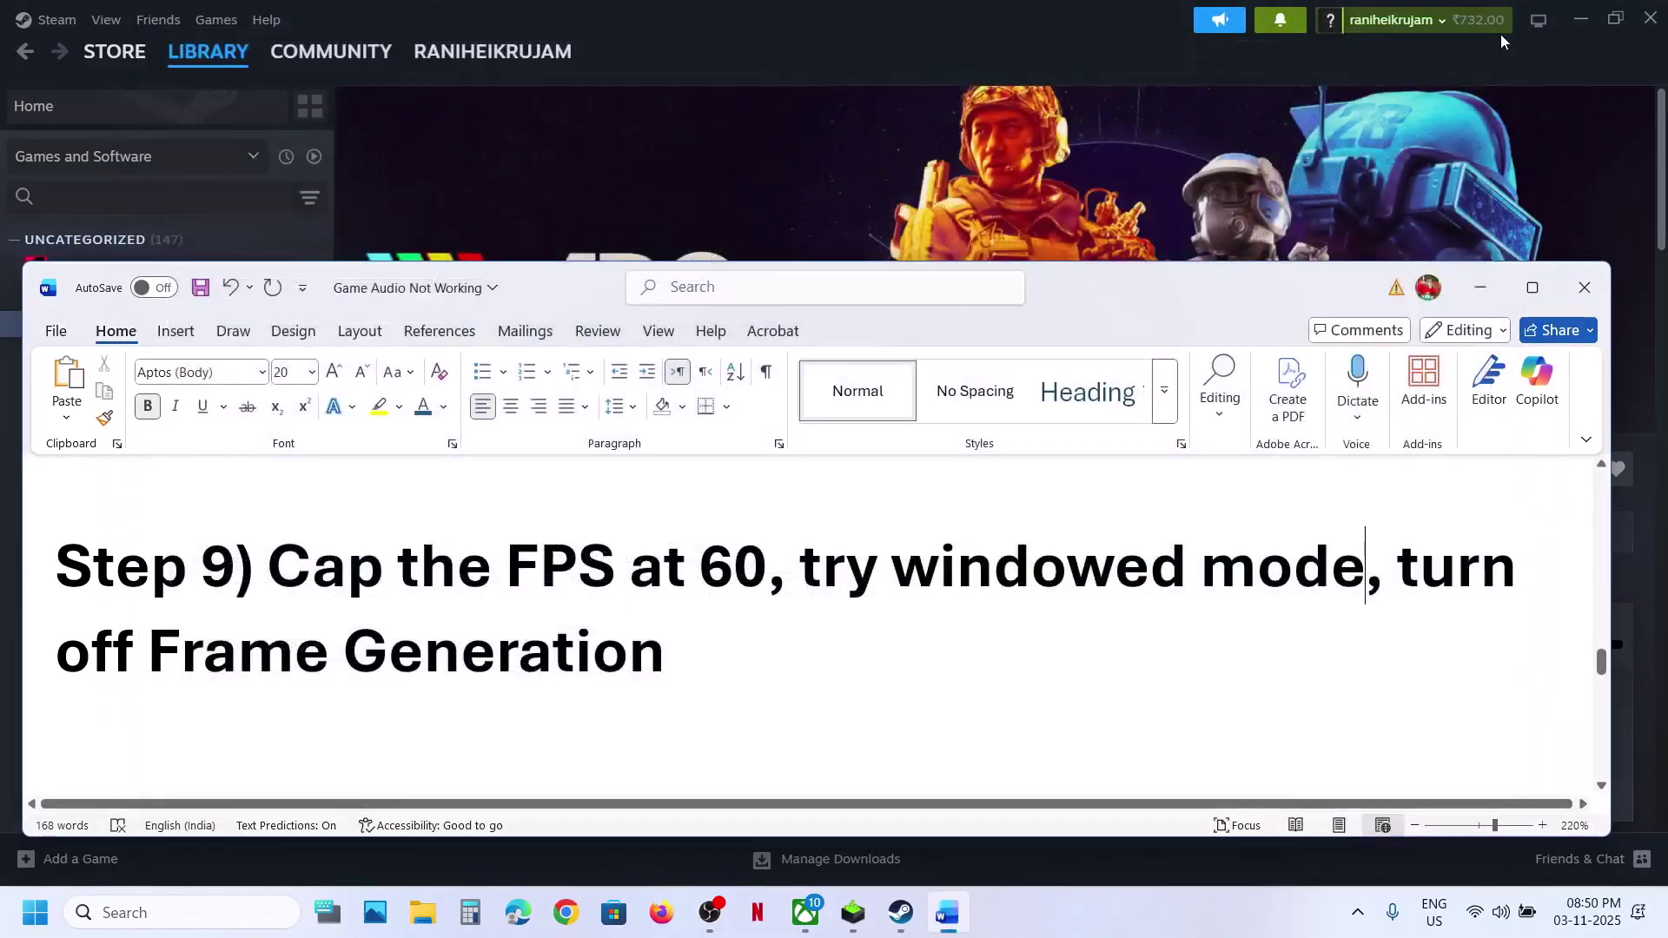
Highlight Step 10's controller instruction in the Word document, and go on to Step 11 with the document window maximized.
scroll(592, 527, "down", 5)
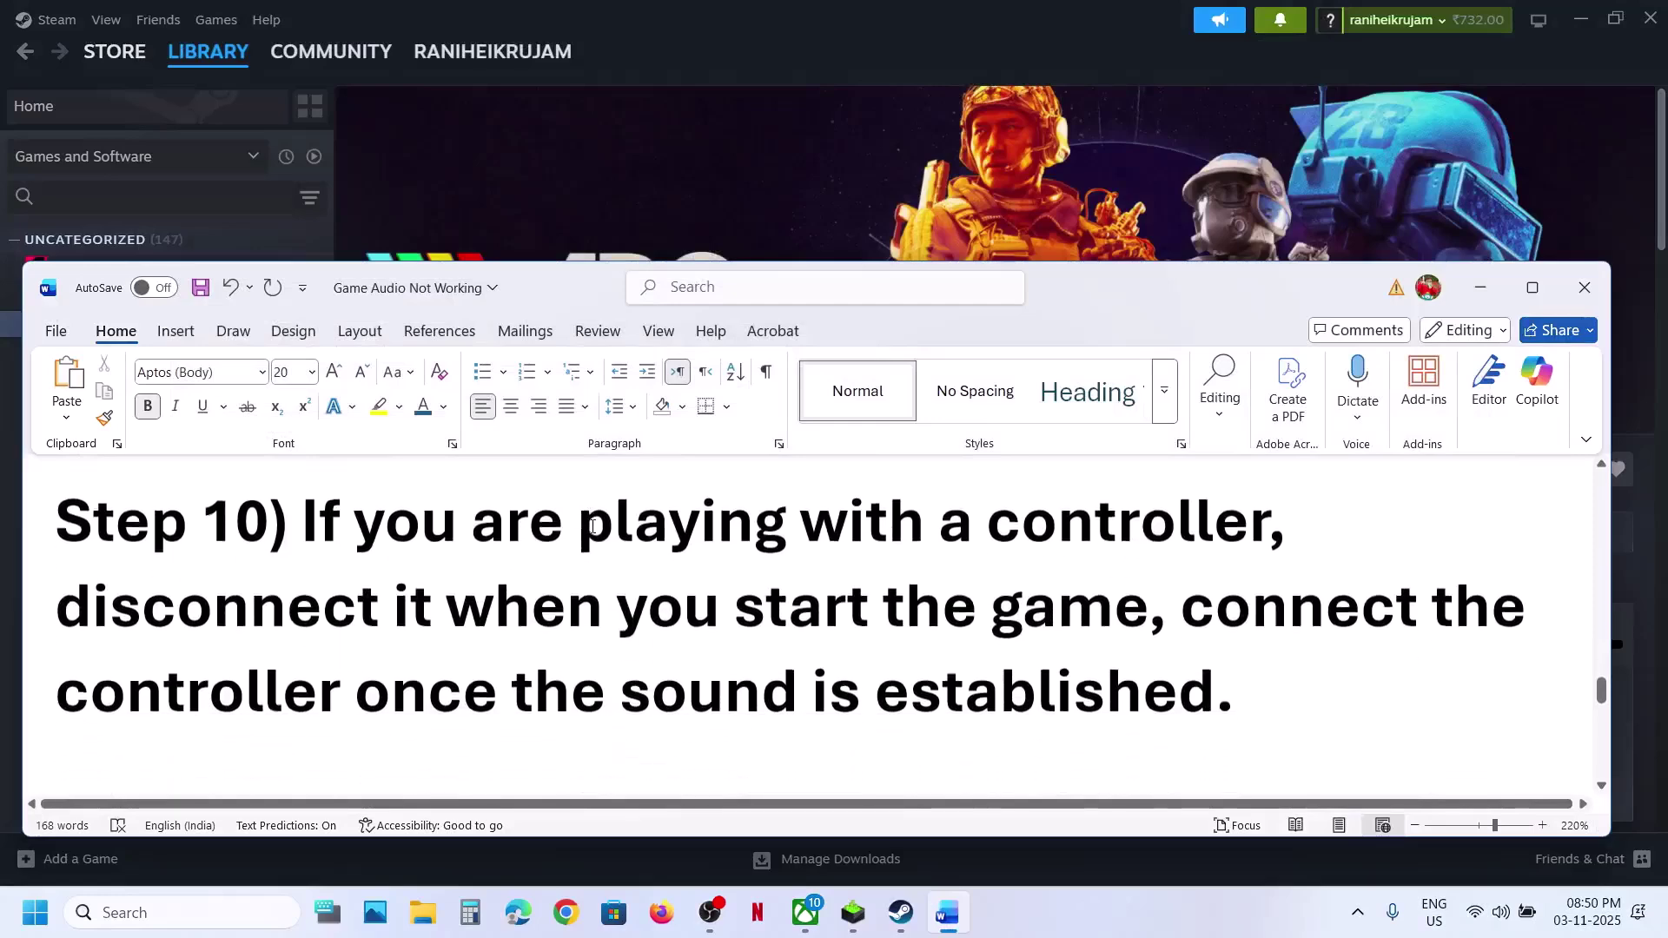
left_click_drag(439, 526, 1216, 695)
left_click(1097, 674)
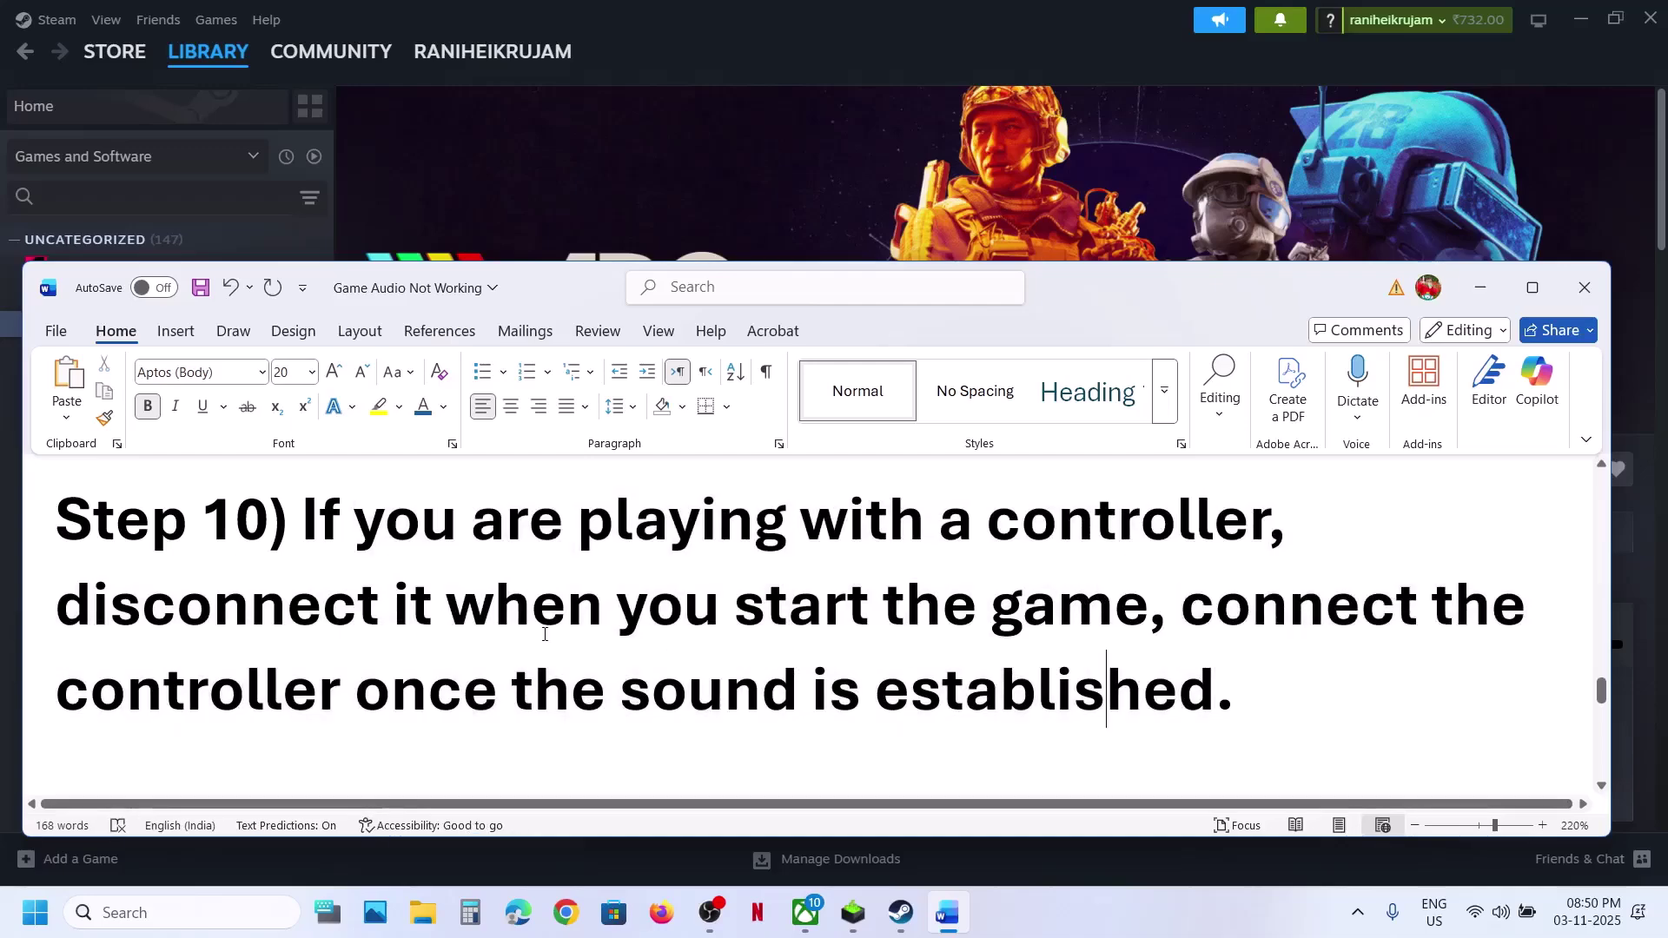
scroll(544, 634, "down", 3)
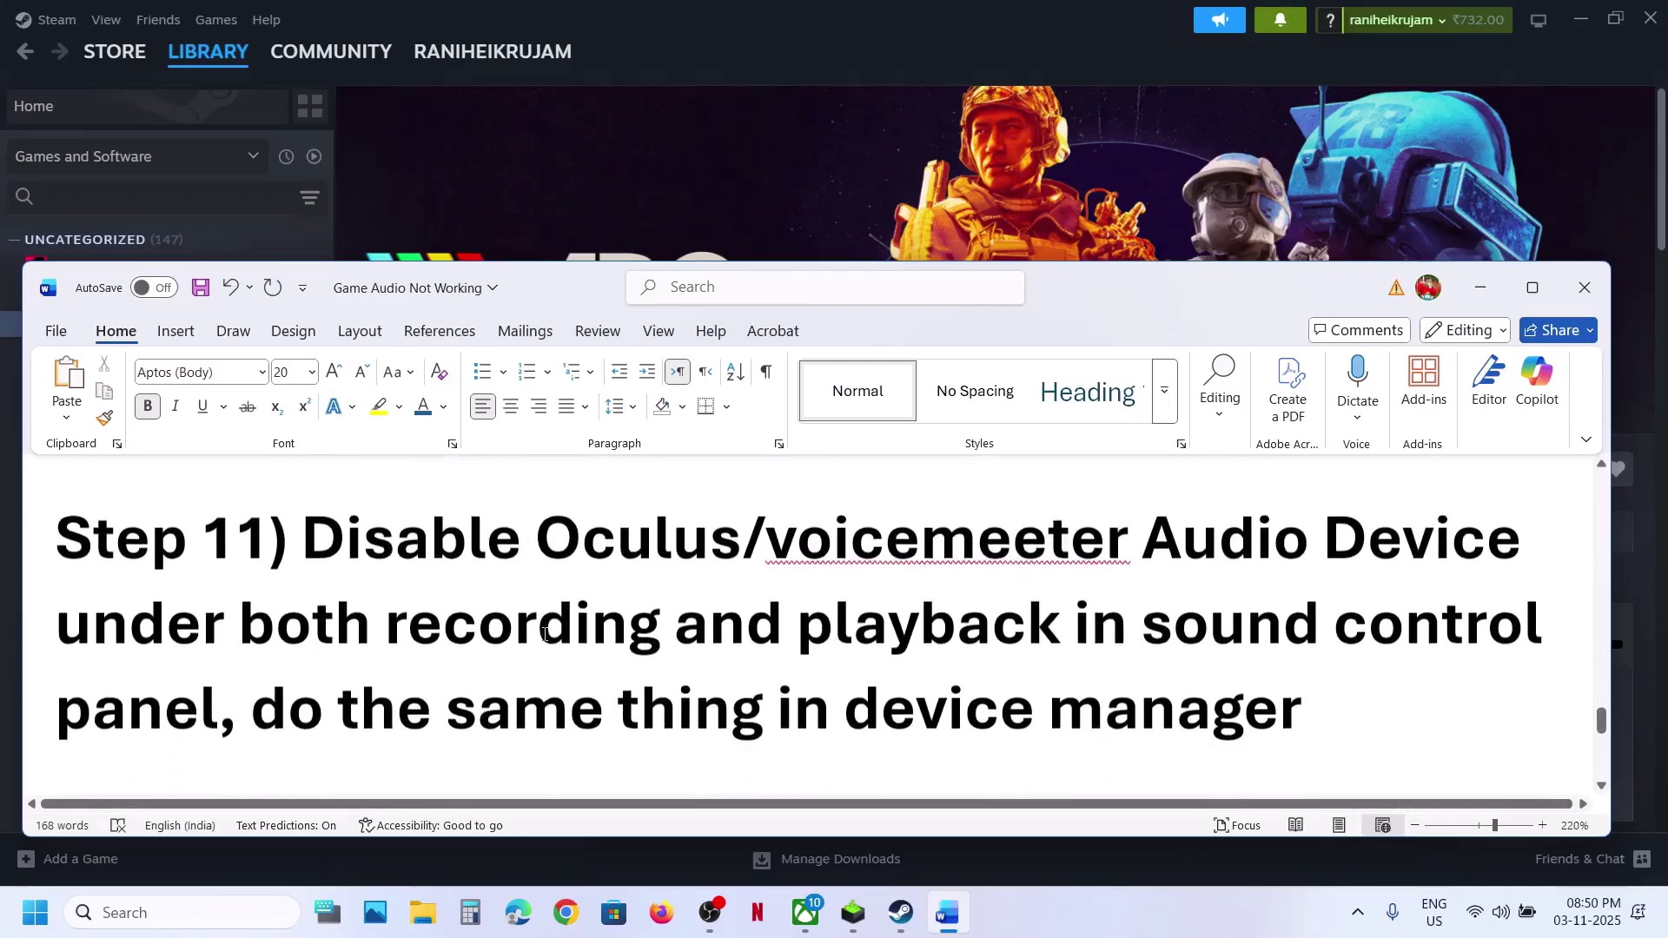
left_click(1532, 291)
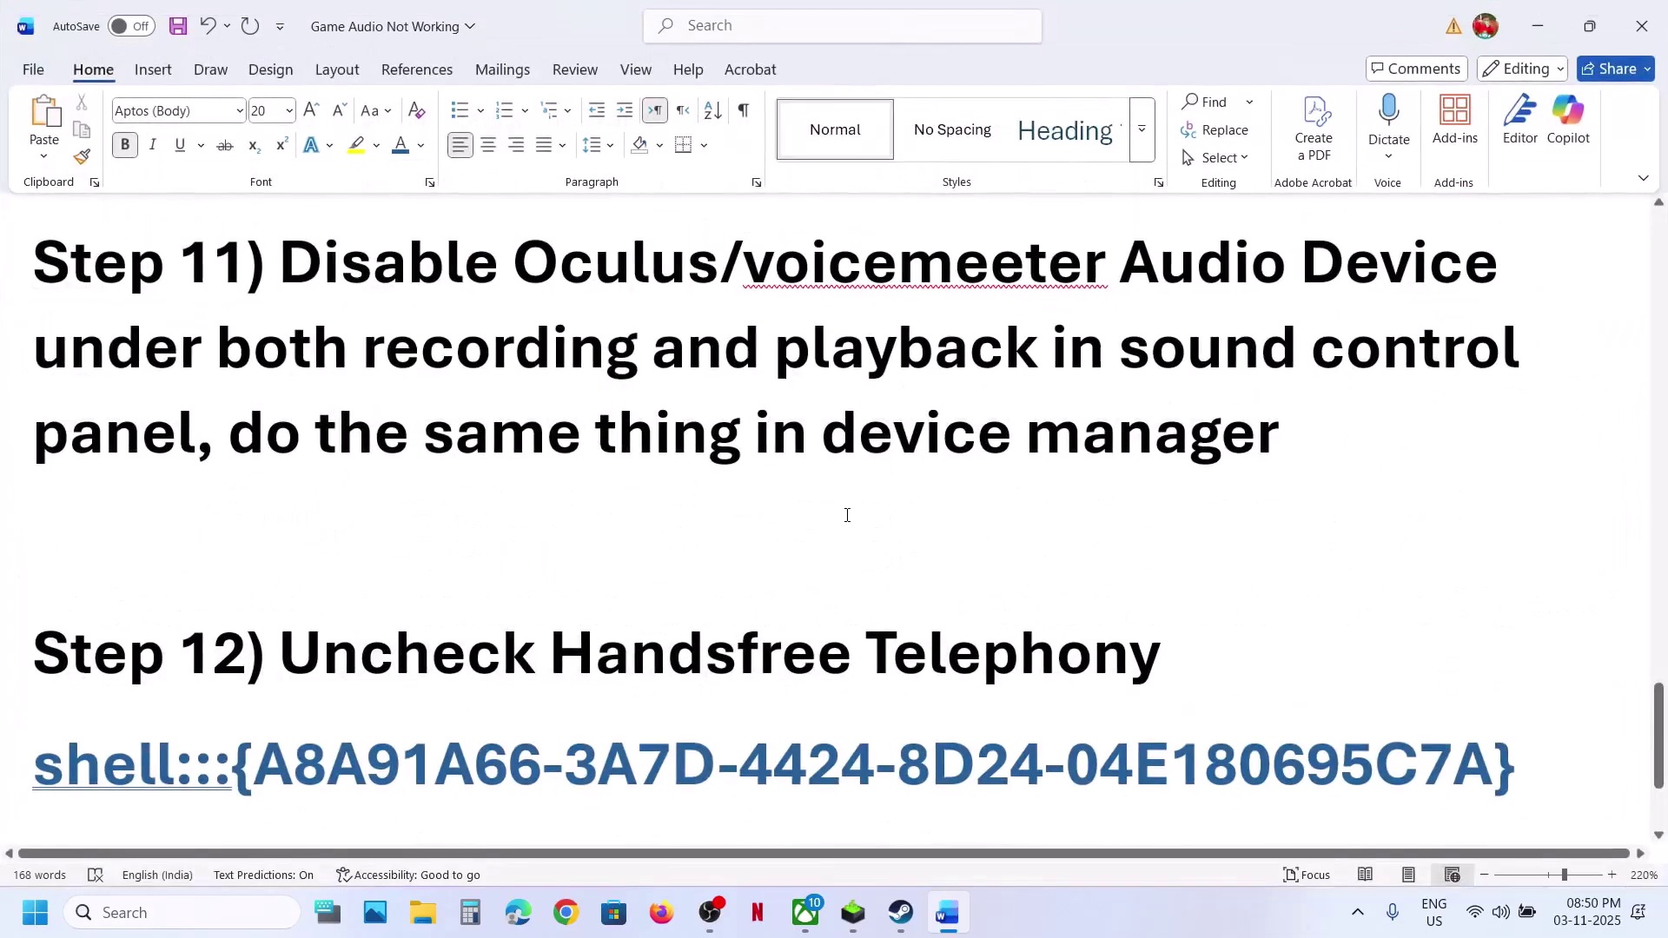
Mark the Oculus wording in Step 11 and open the system sounds settings under Hardware and Sound in Control Panel.
scroll(850, 515, "up", 3)
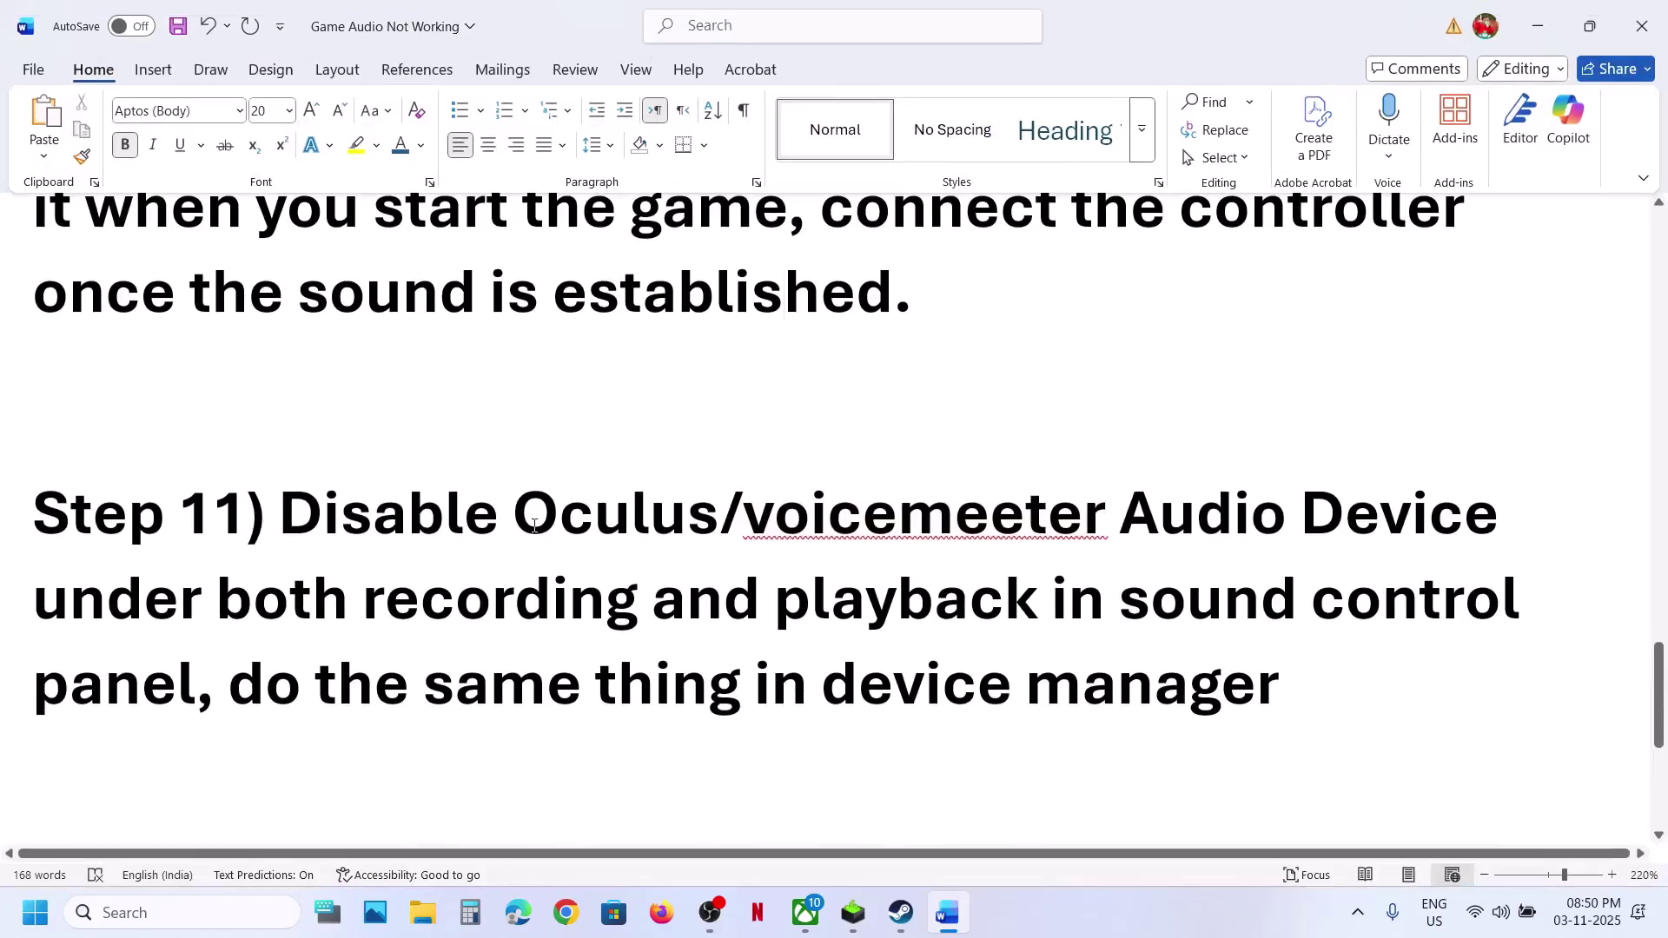
mouse_move(534, 525)
left_mouse_down()
mouse_move(1503, 527)
mouse_move(457, 536)
mouse_move(549, 539)
left_mouse_up()
left_click(228, 909)
type("c")
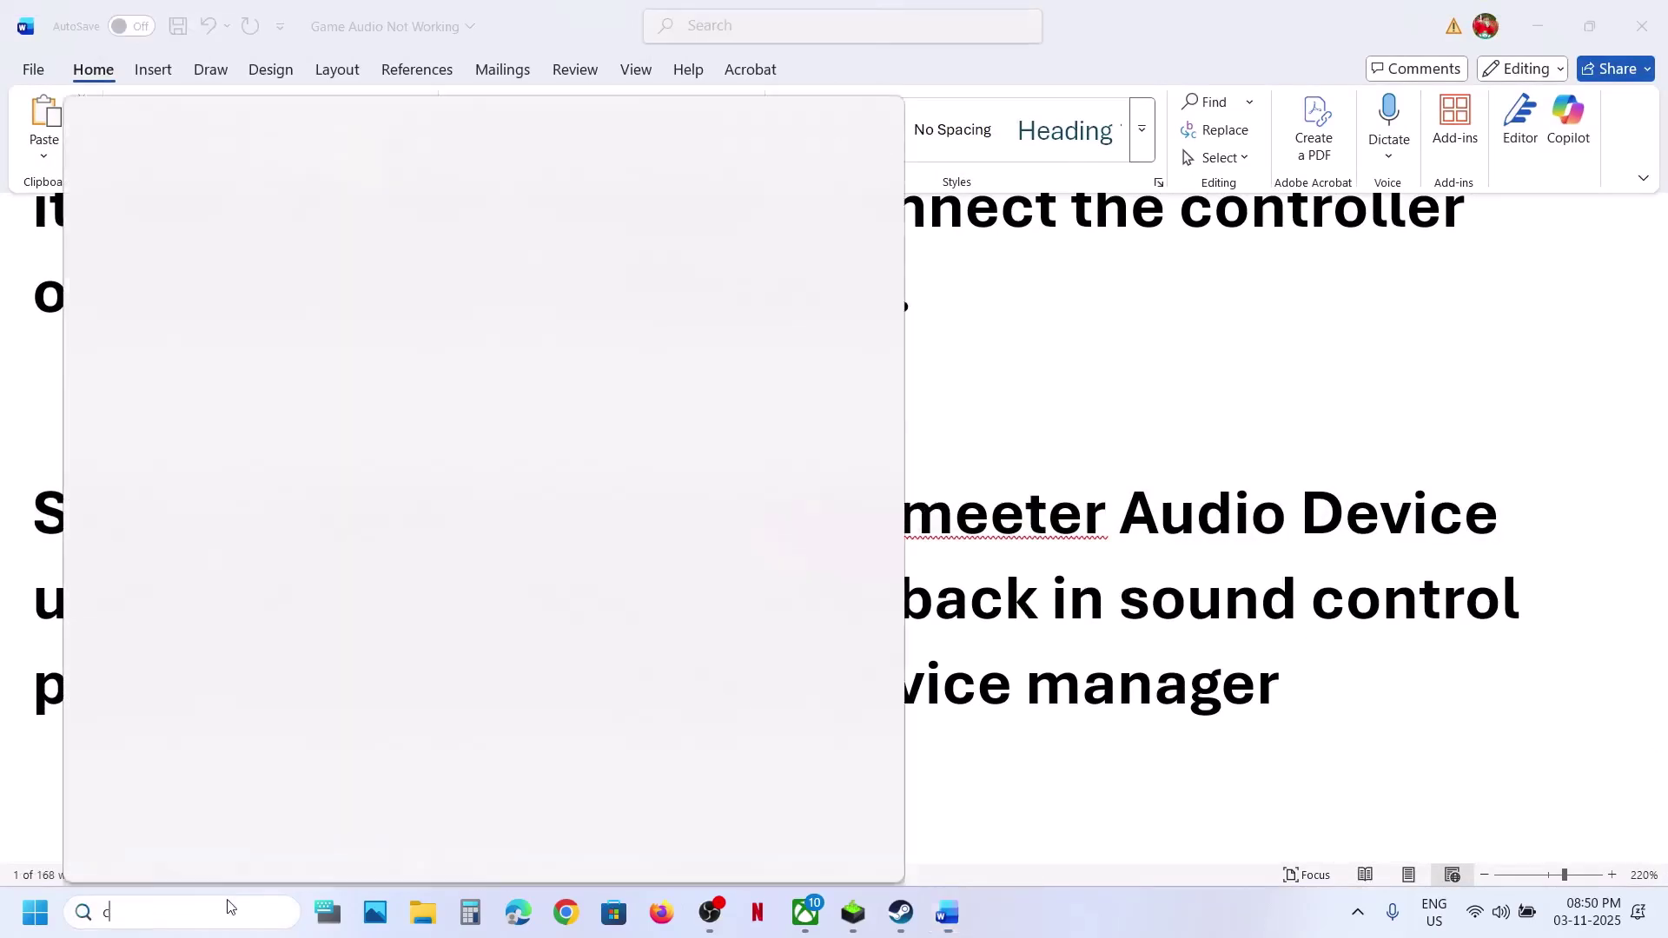
type("ontrol")
key("Return")
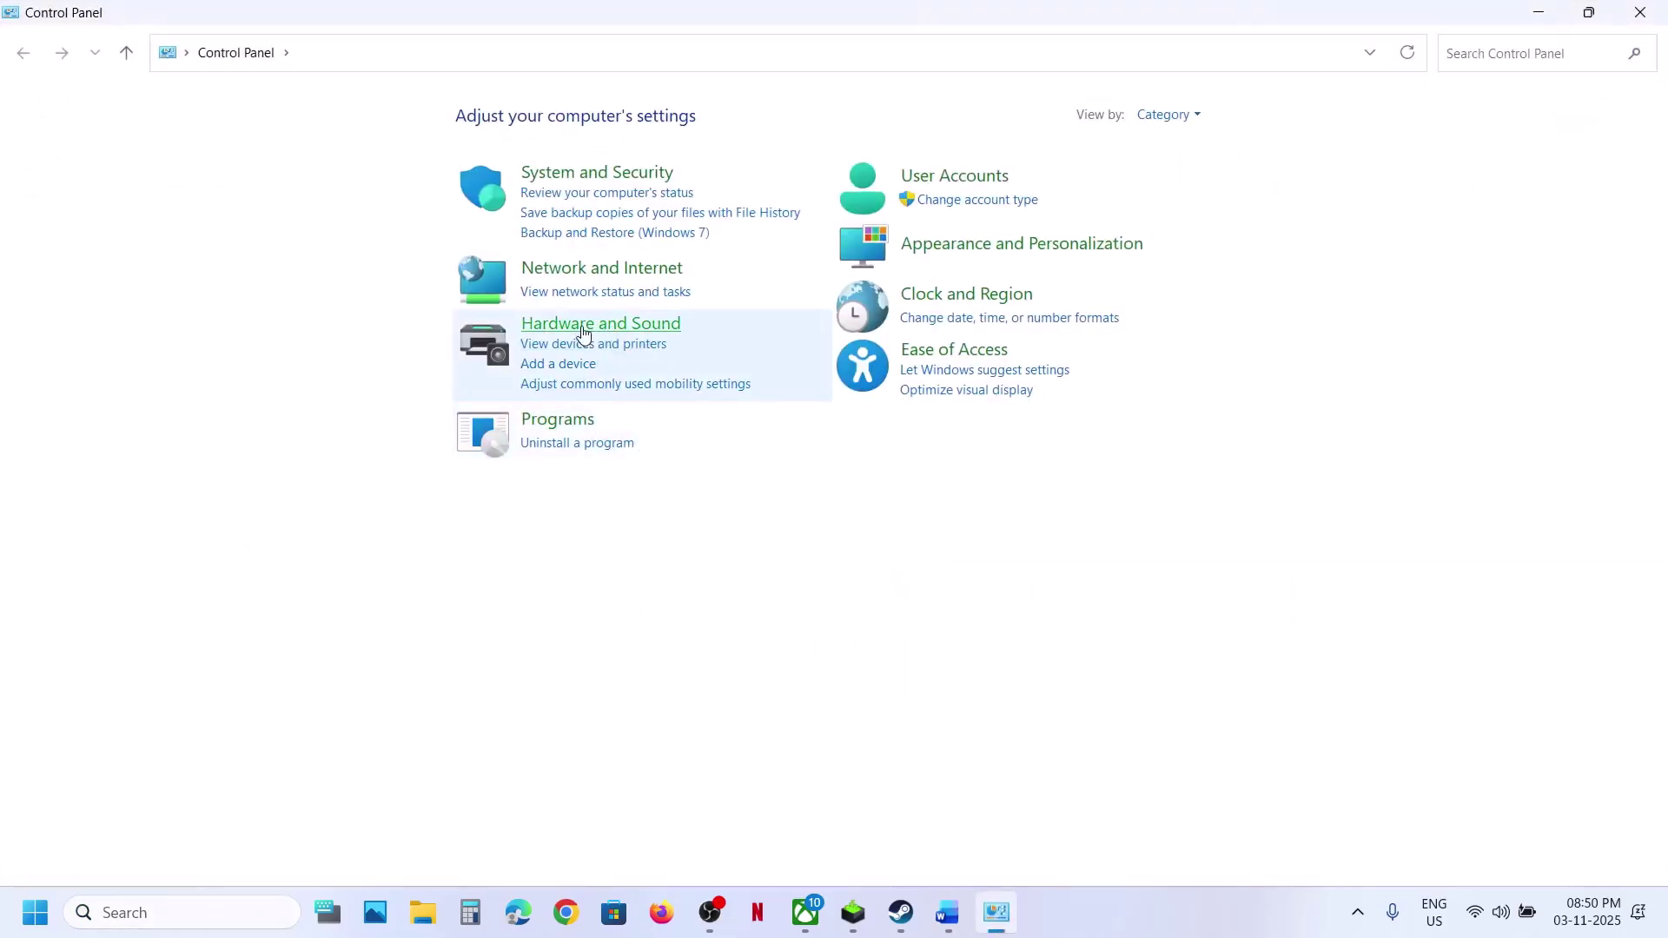
left_click(583, 334)
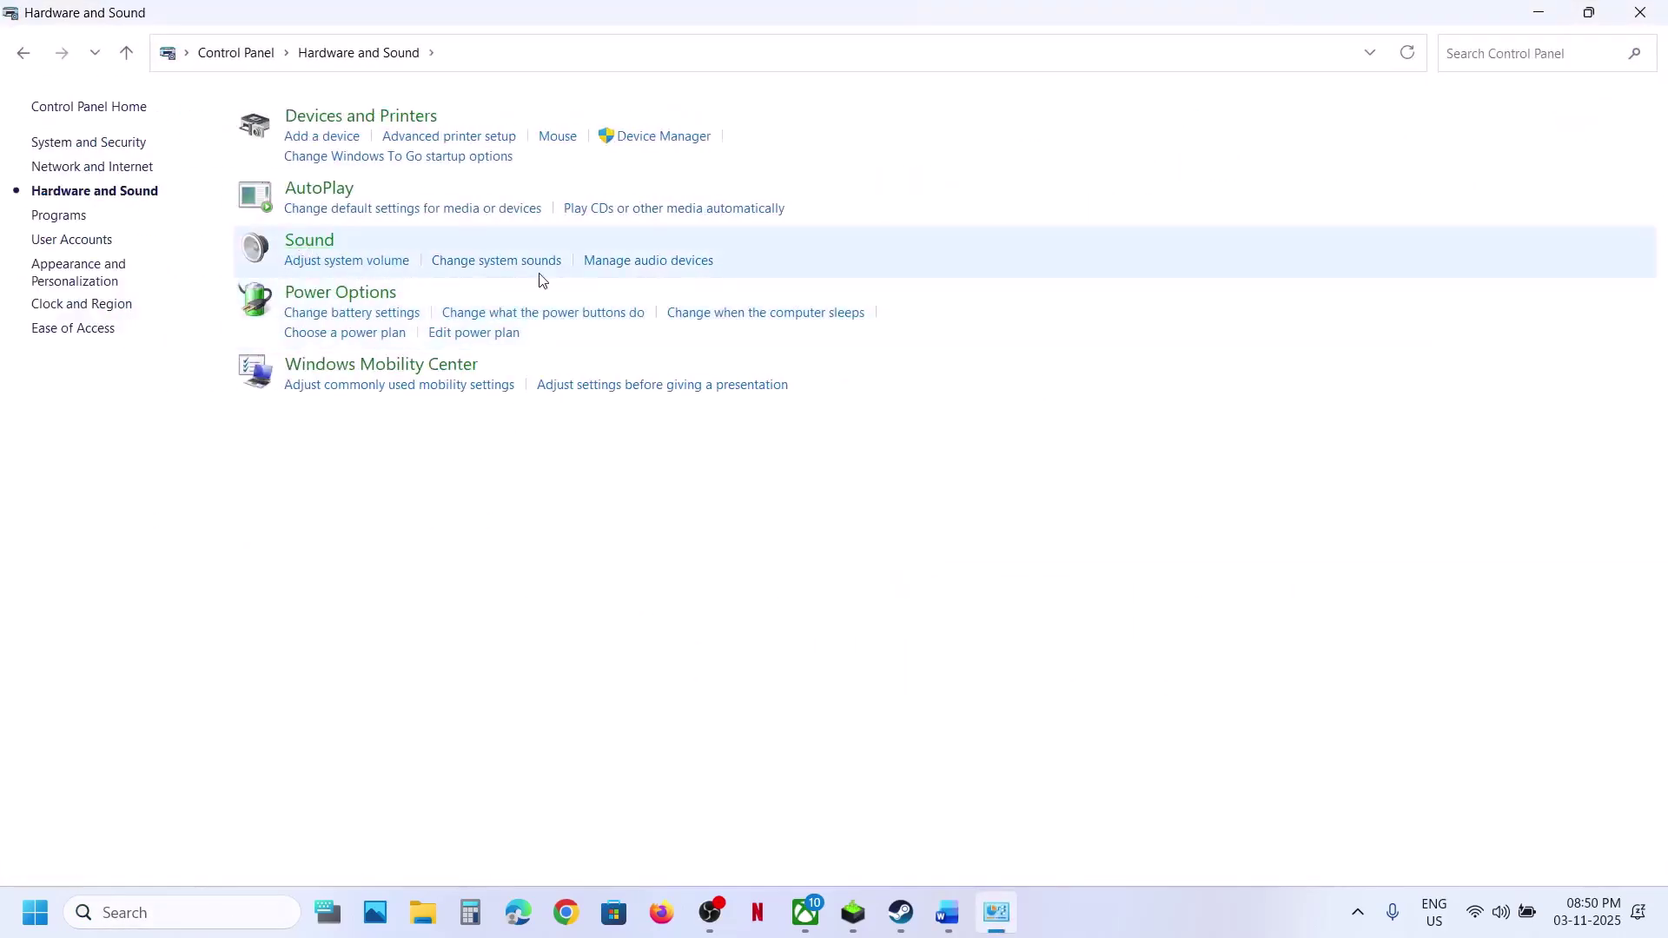
left_click(538, 265)
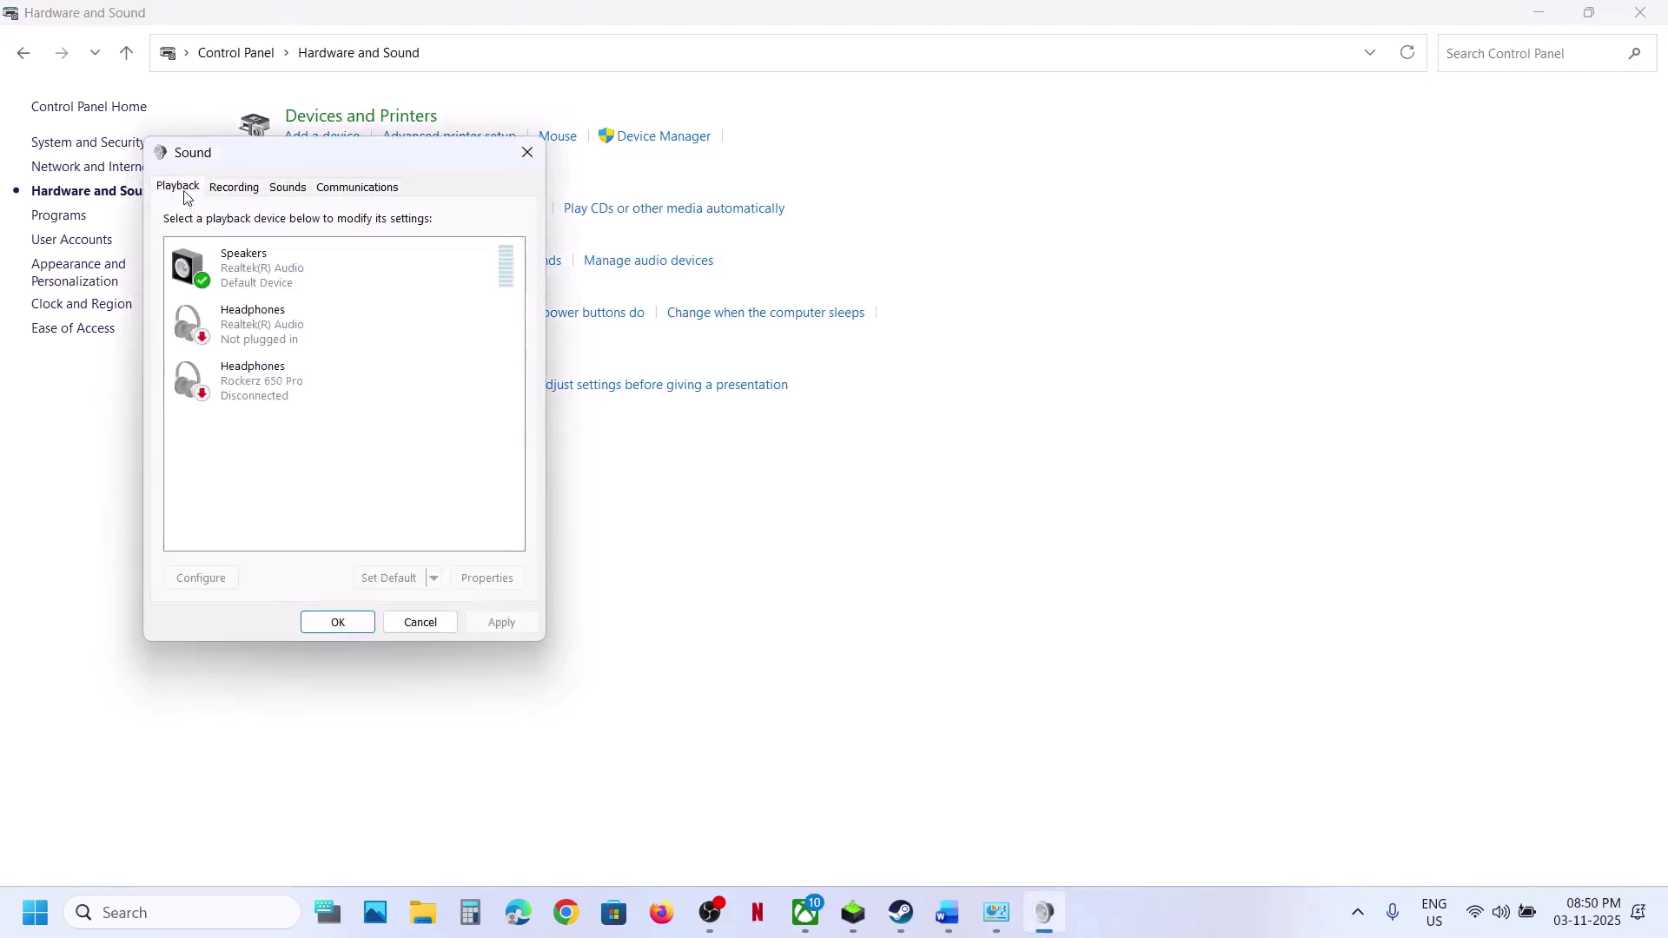
Check the available options for the Realtek(R) Audio headphones among the playback devices and select the default speakers.
right_click(259, 339)
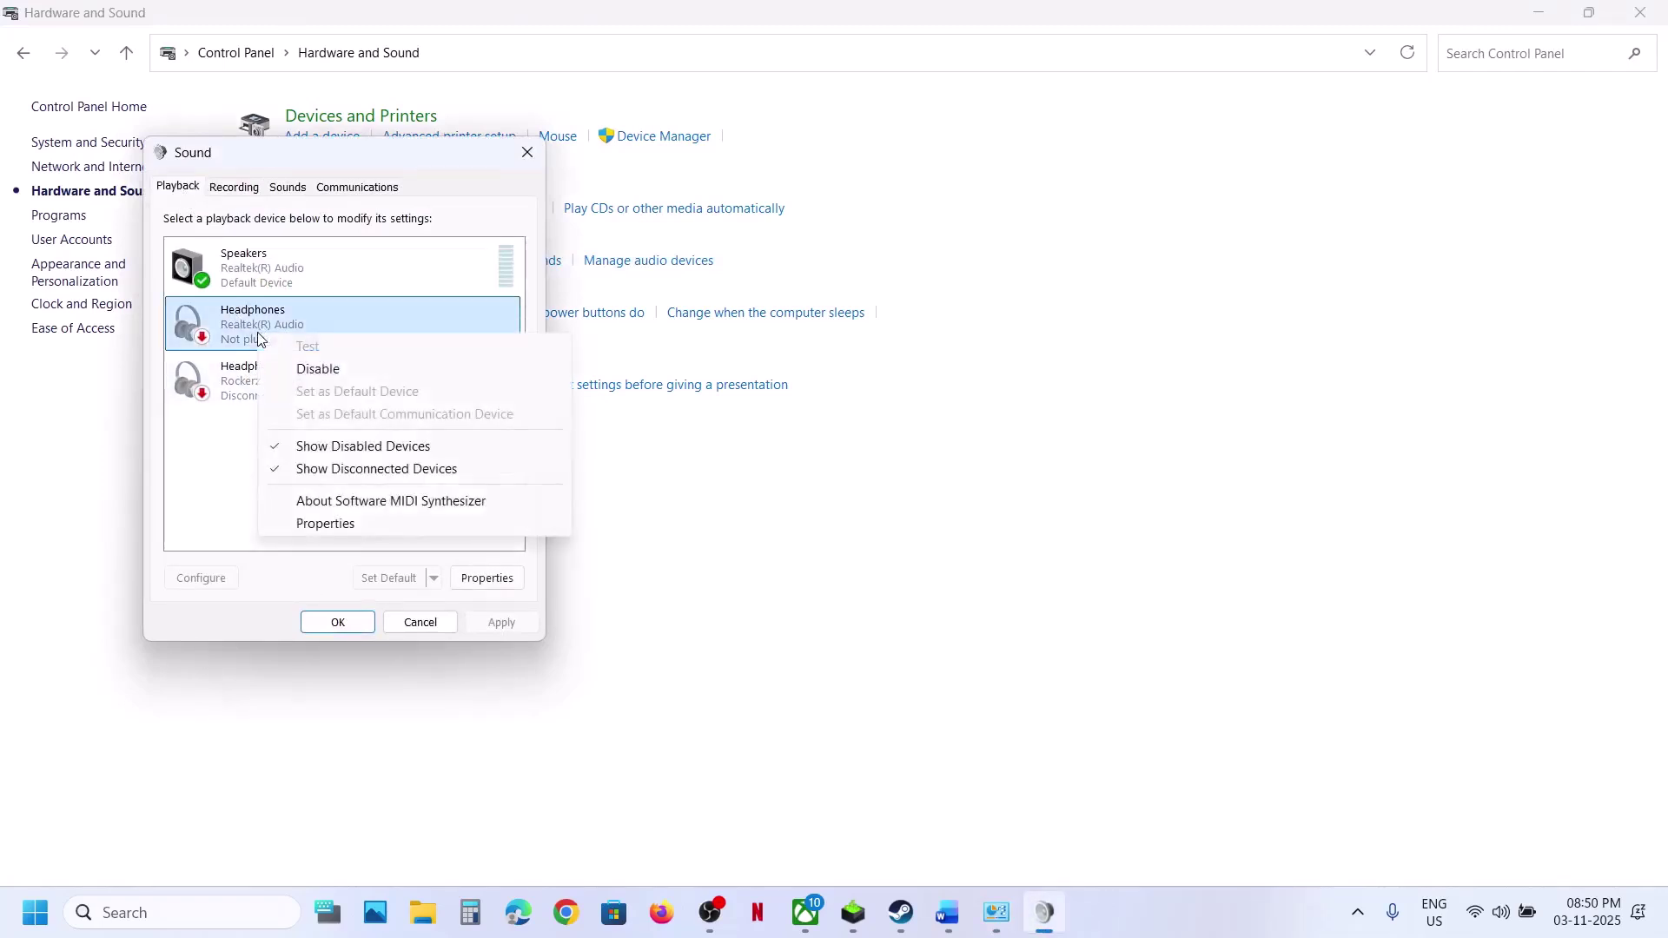
left_click(225, 432)
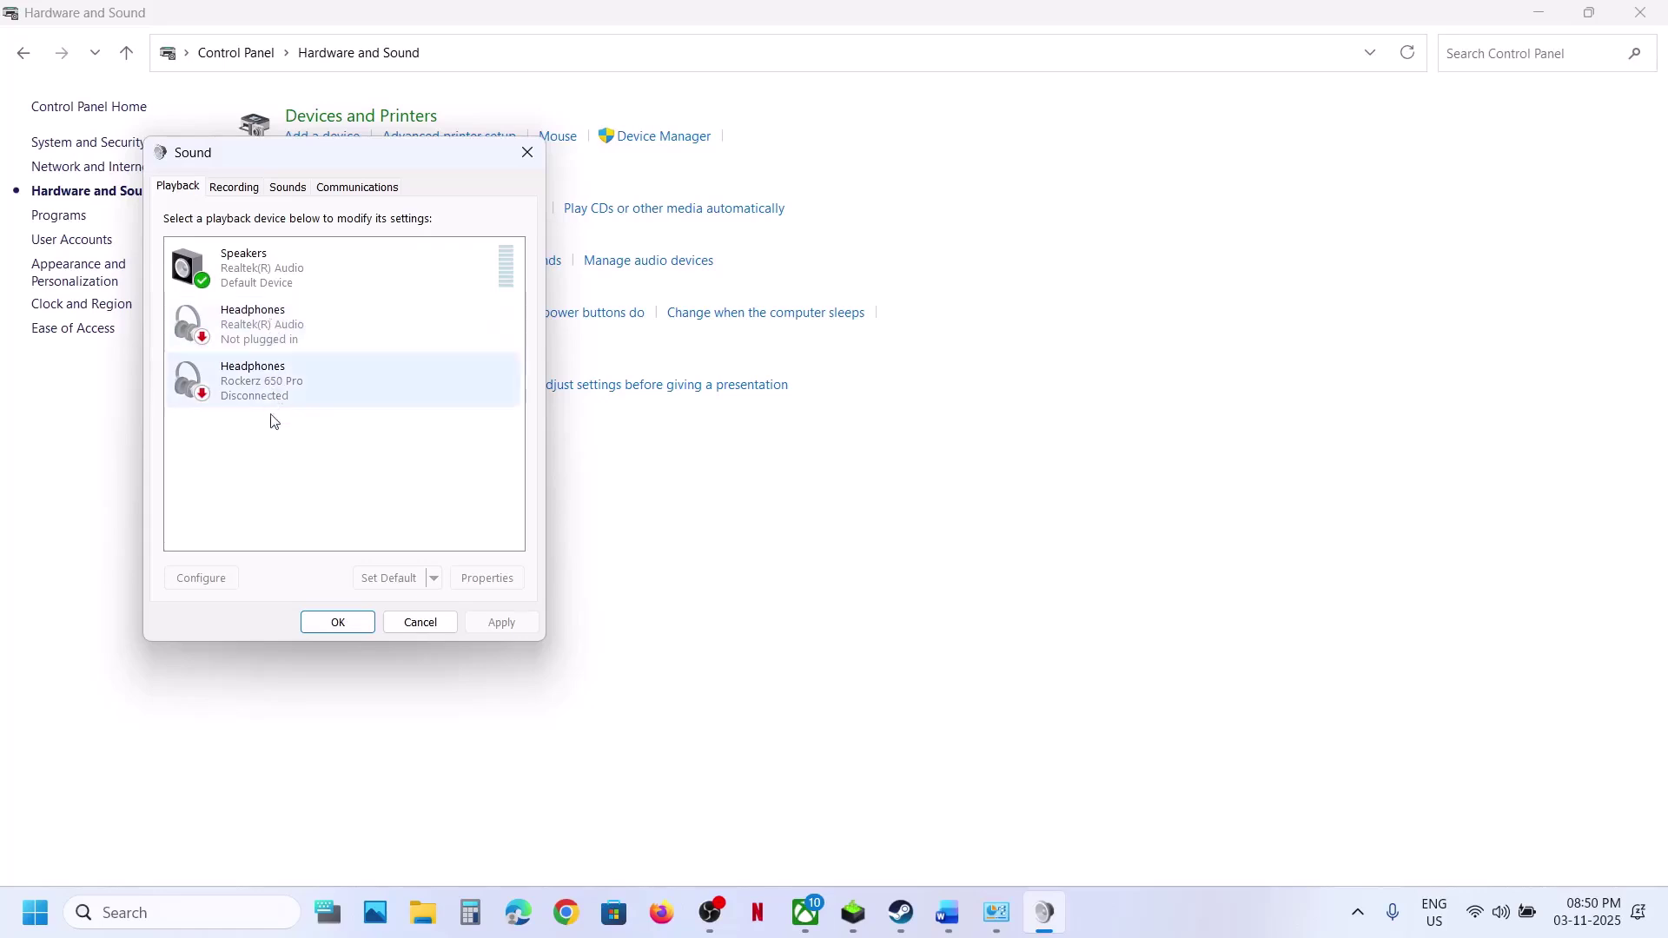
right_click(278, 336)
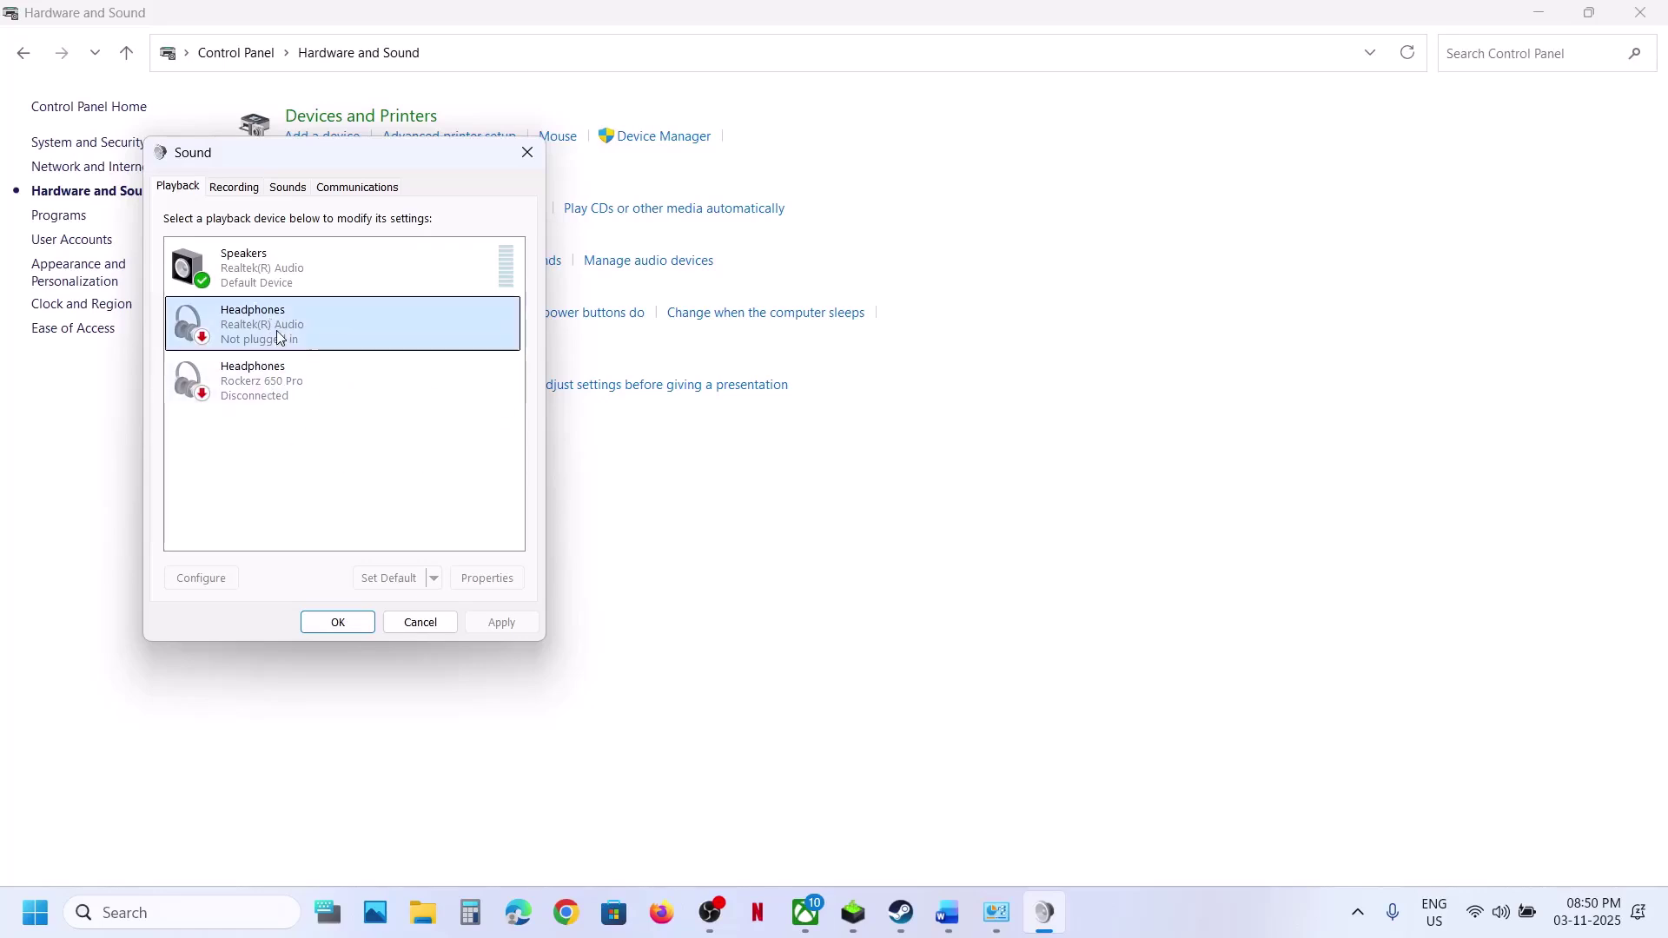
left_click(217, 480)
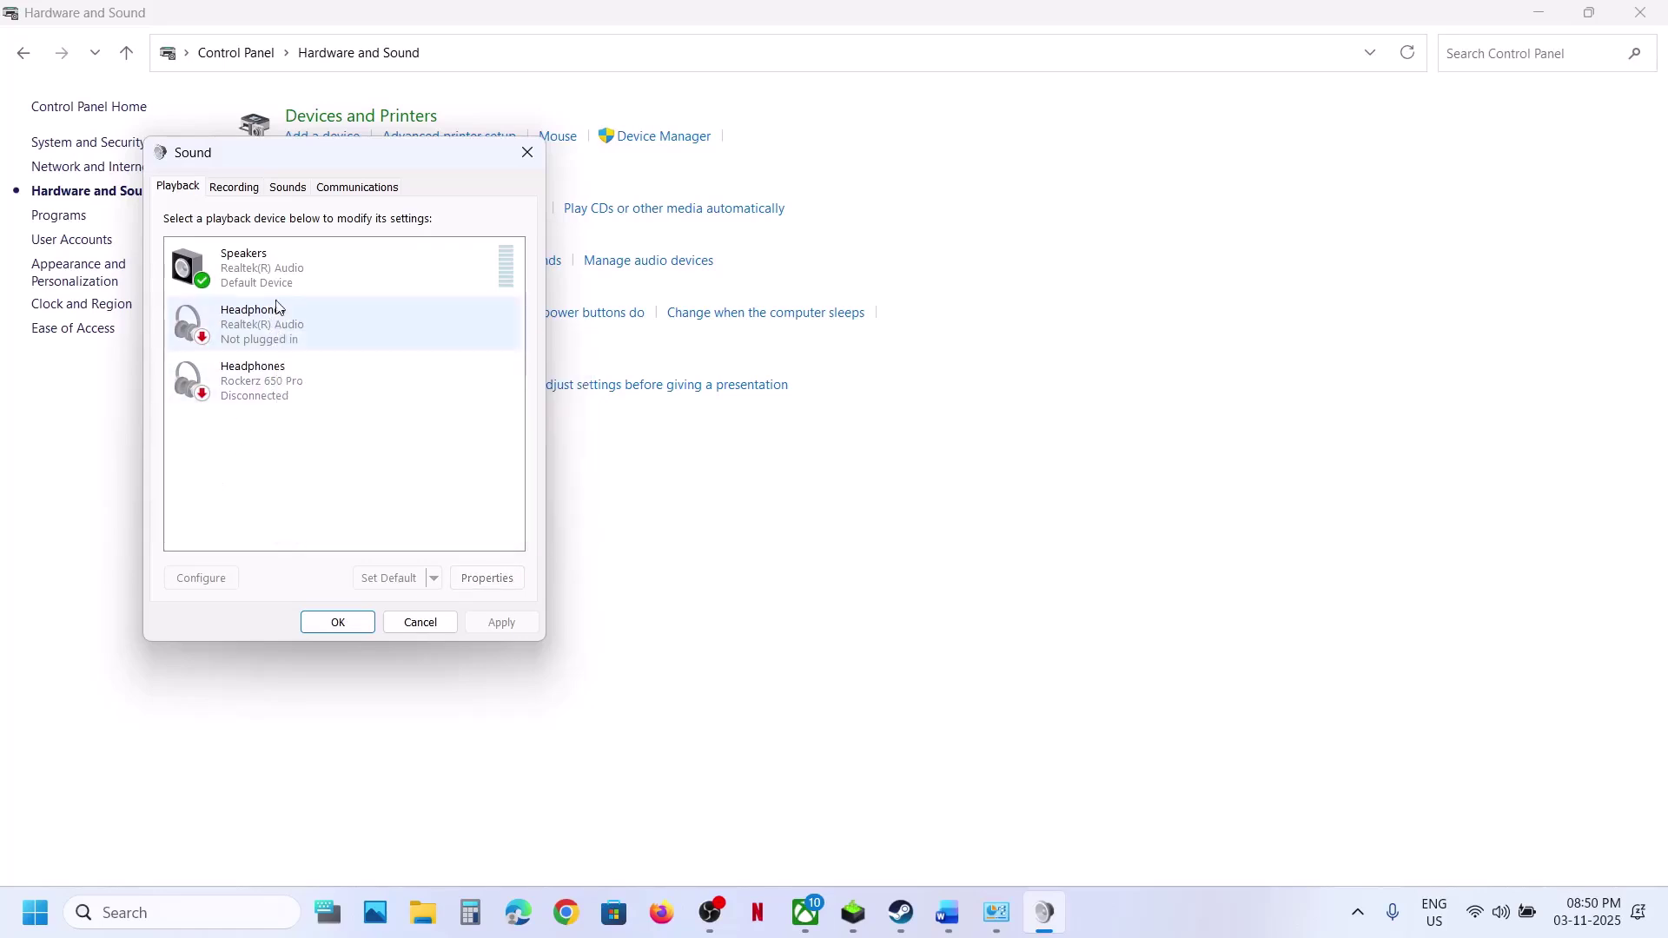
left_click(266, 273)
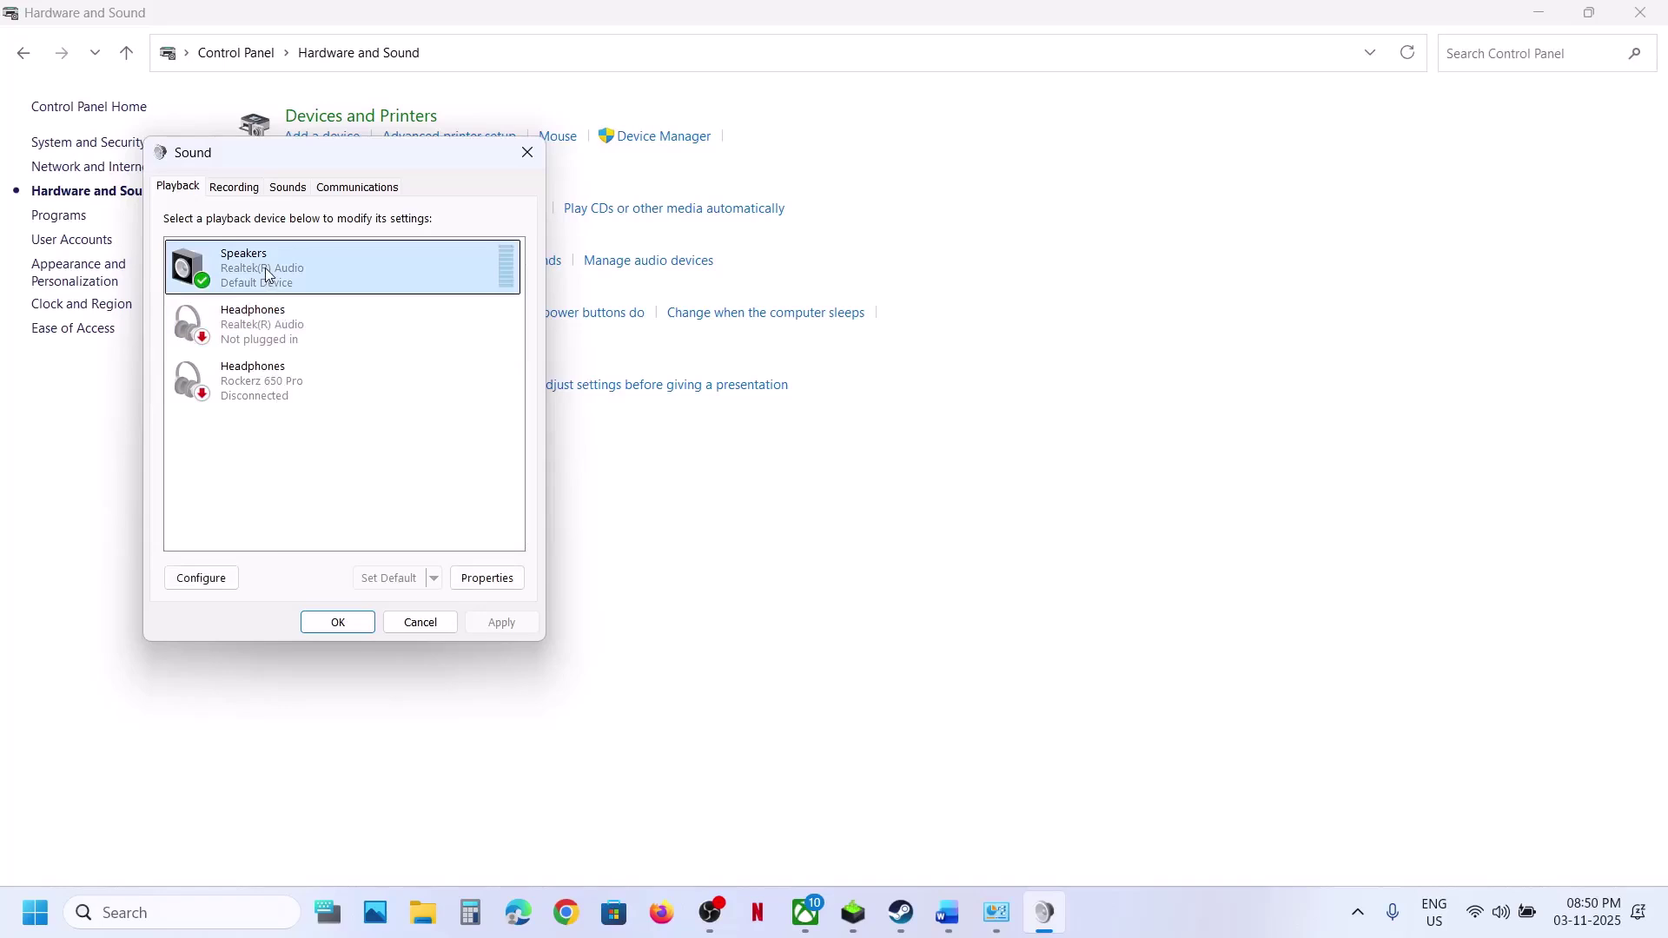
Check the options for the Jack Mic among the recording devices and close the Sound dialog.
left_click(243, 189)
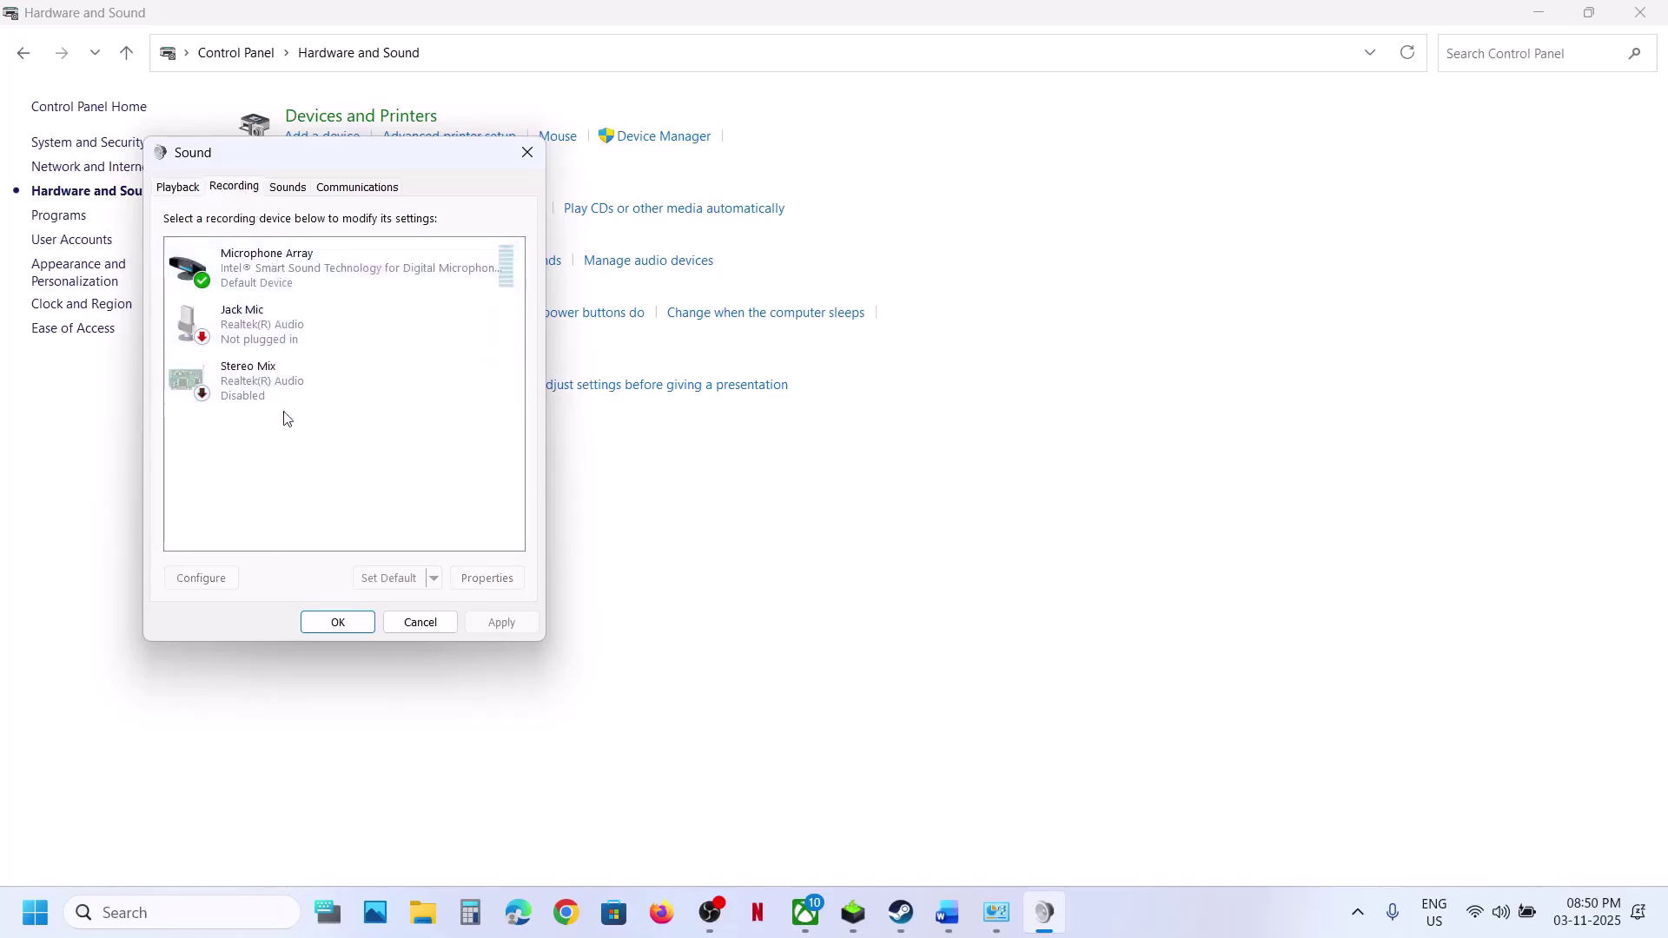
right_click(286, 347)
left_click(219, 445)
left_click(528, 156)
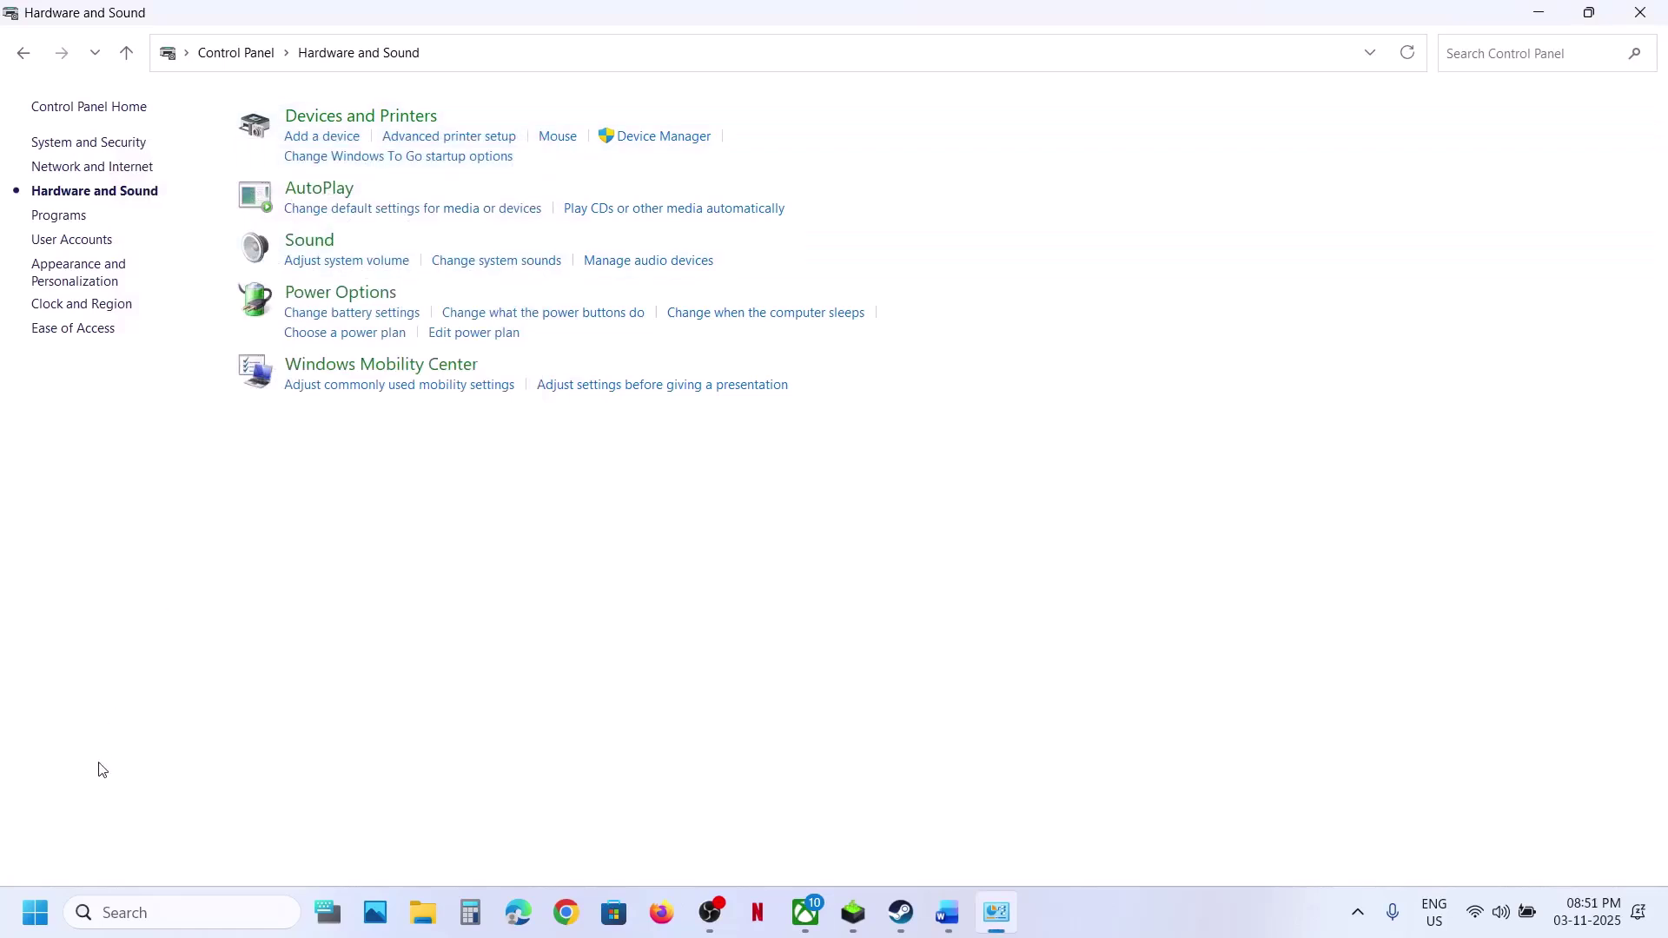
Open Device Manager and expand the Sound, video and game controllers category.
right_click(37, 918)
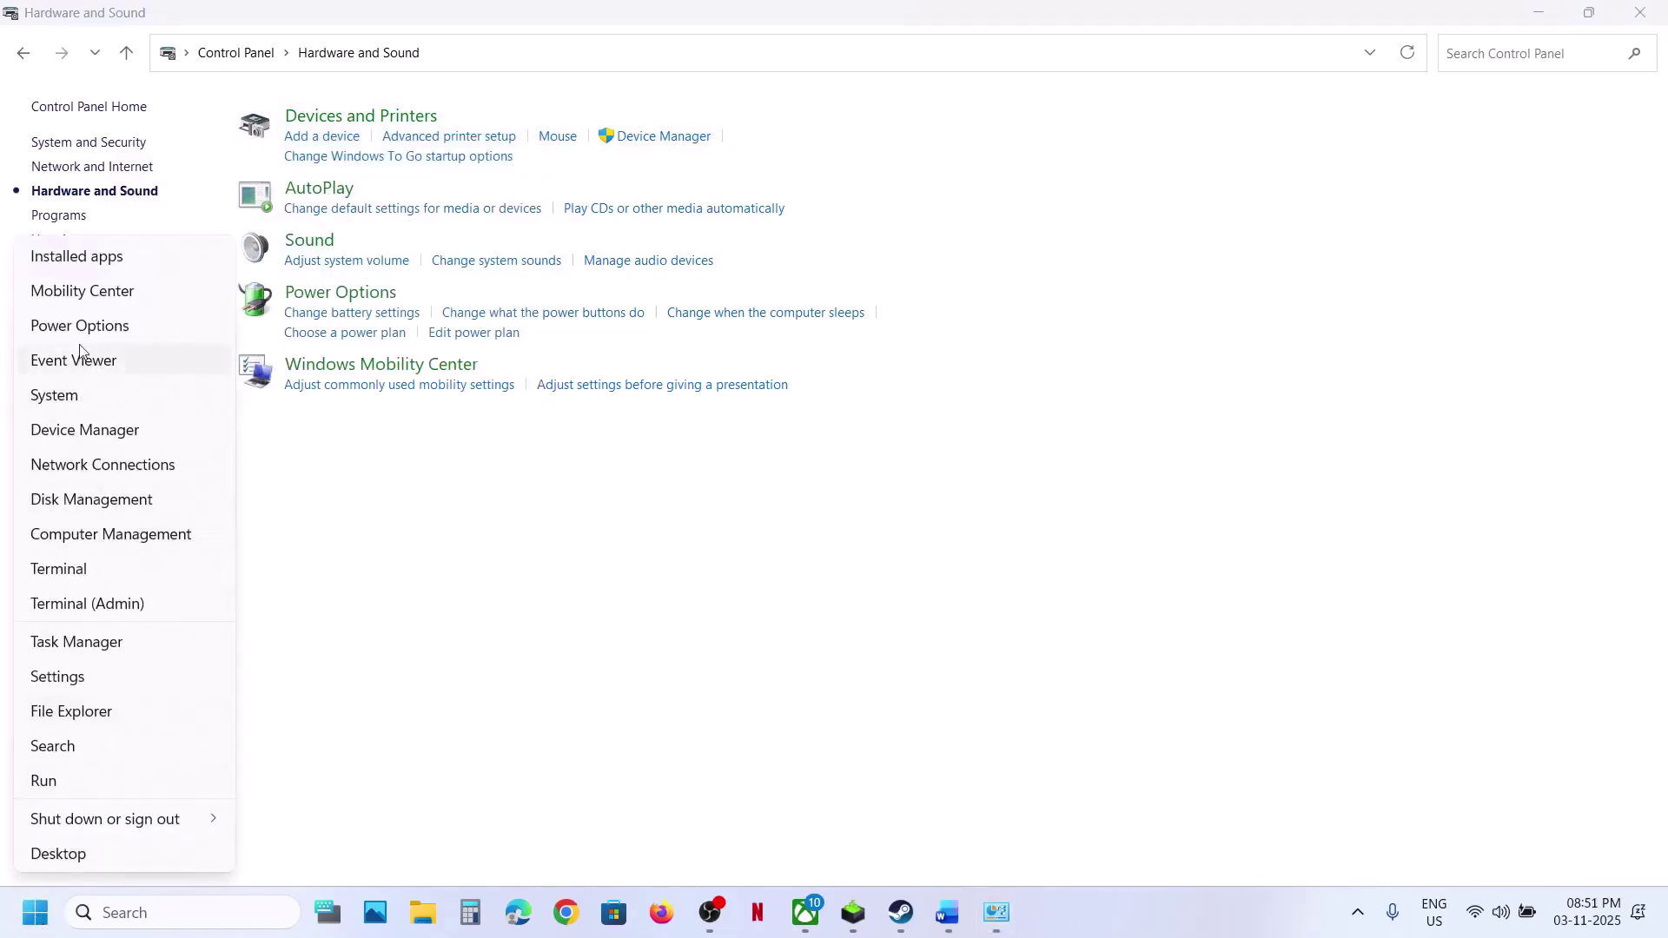
left_click(80, 437)
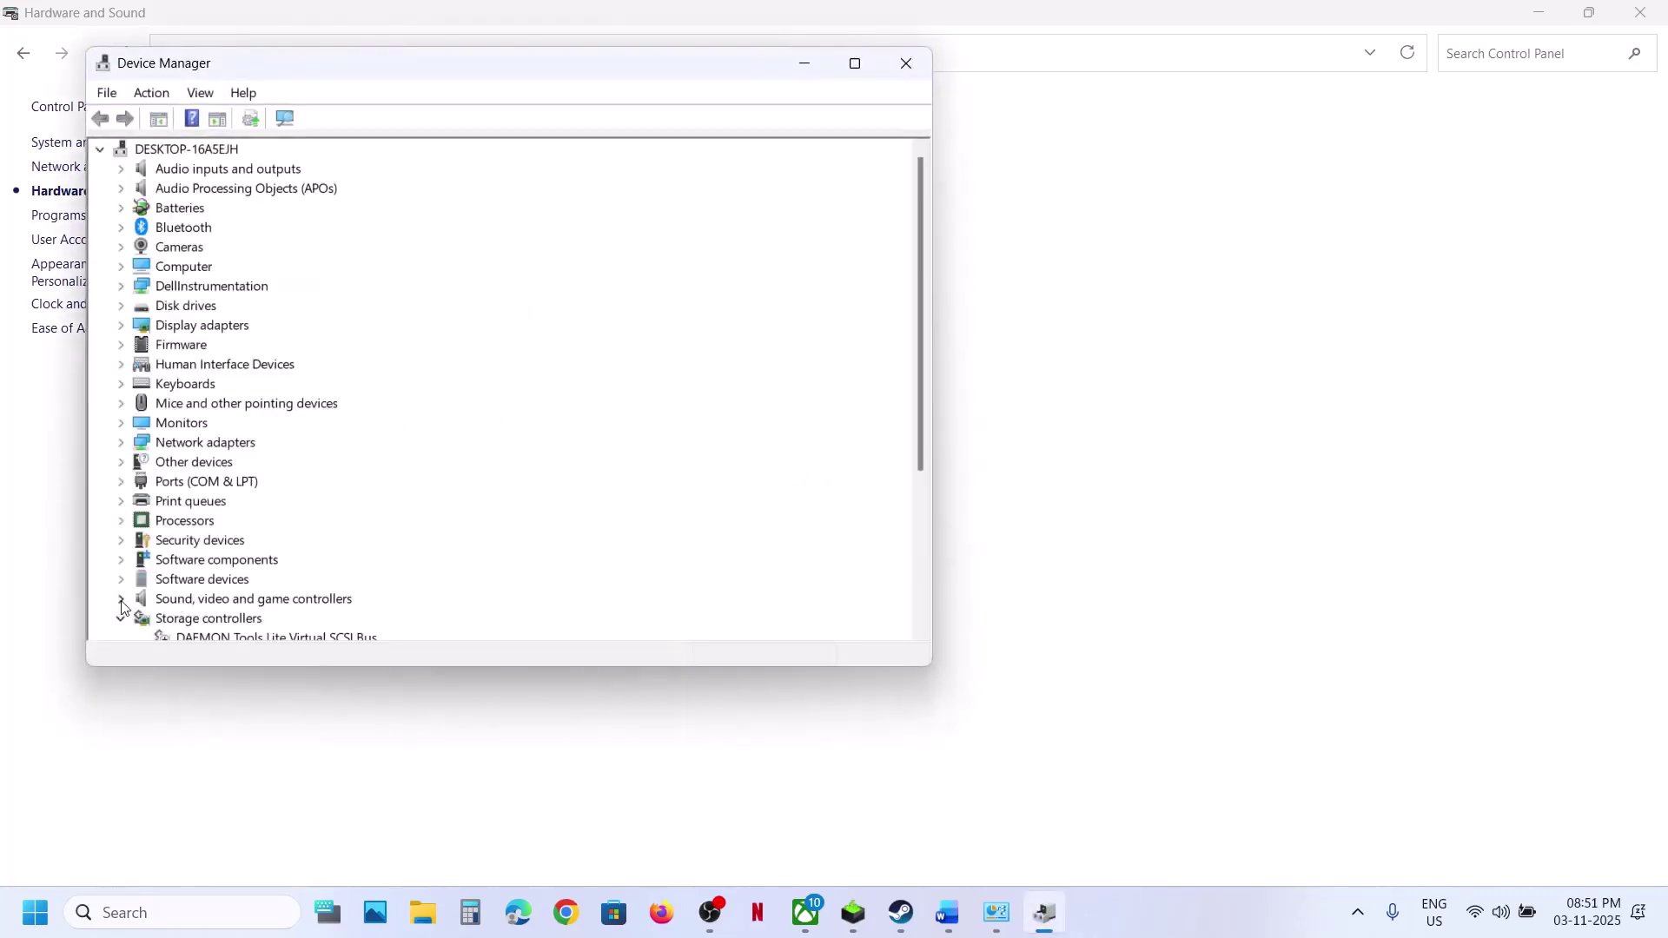
left_click(121, 600)
scroll(247, 535, "down", 2)
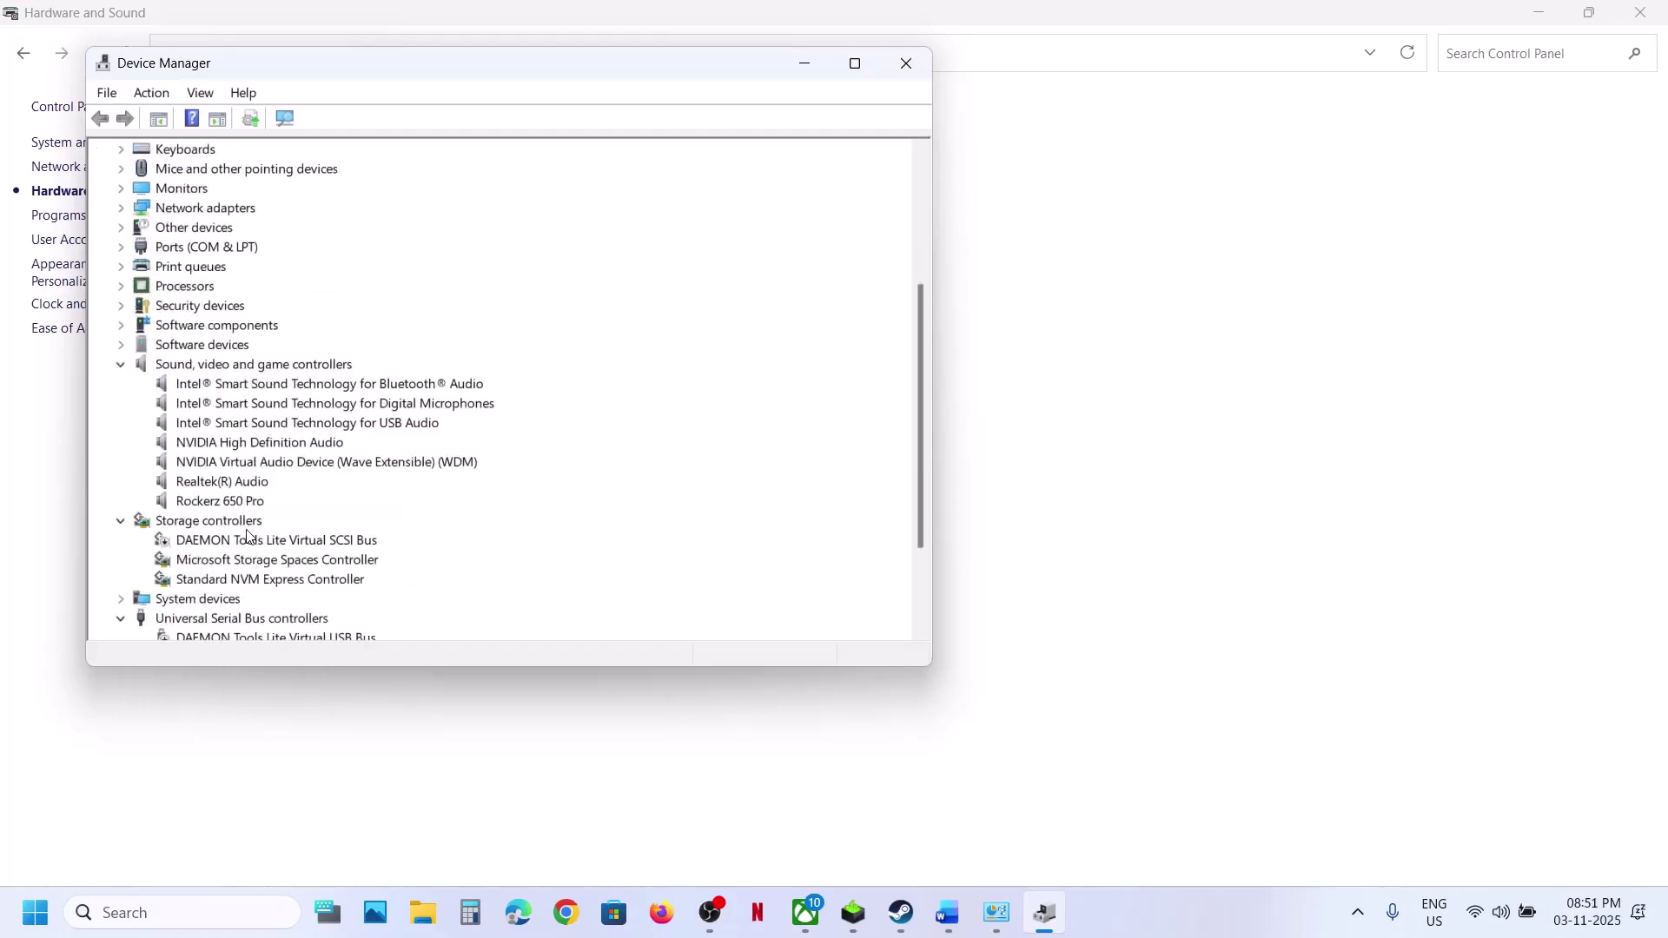
scroll(244, 422, "up", 1)
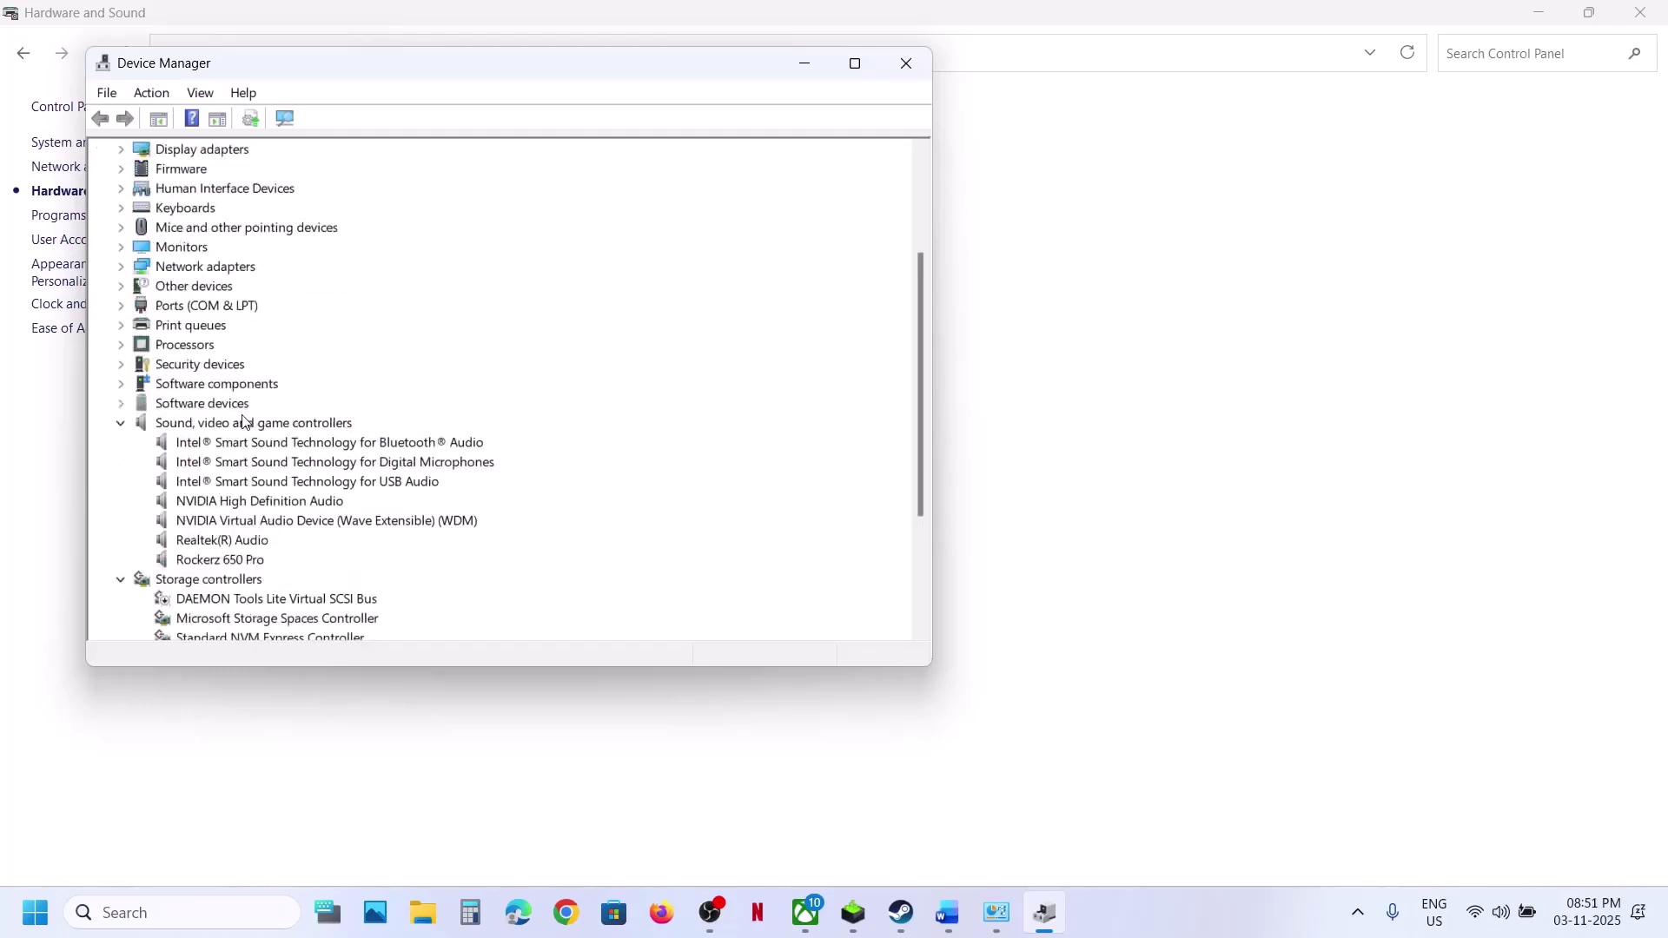
Check the device options for Rockerz 650 Pro, including Disable device, and close Device Manager.
right_click(212, 565)
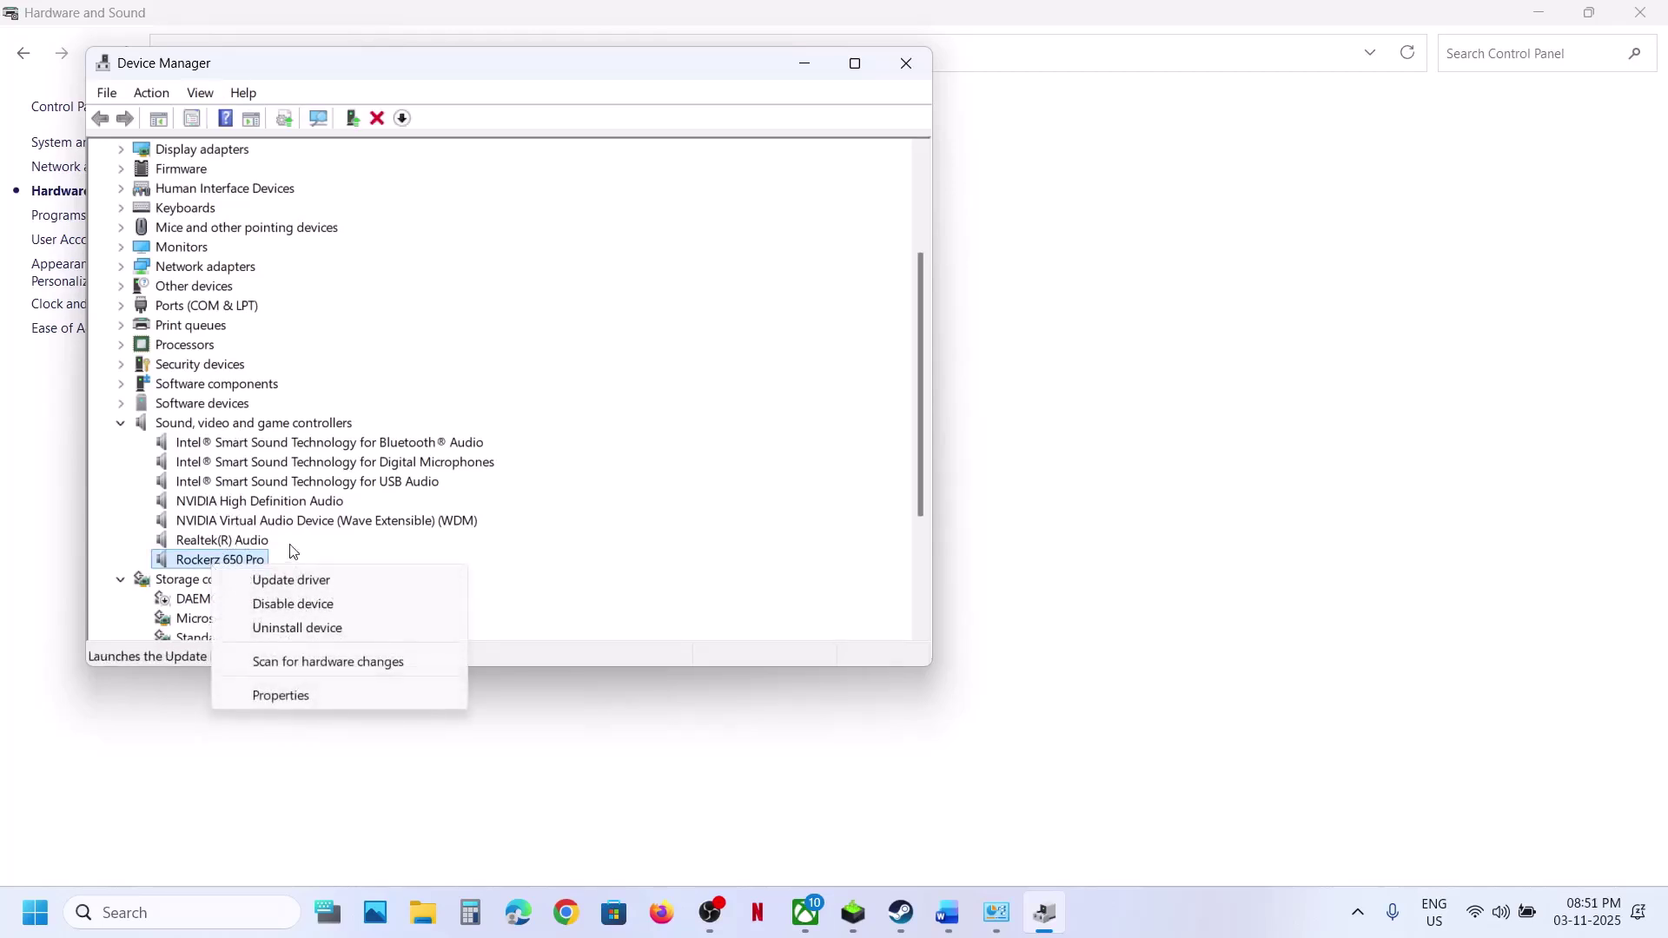
left_click(293, 551)
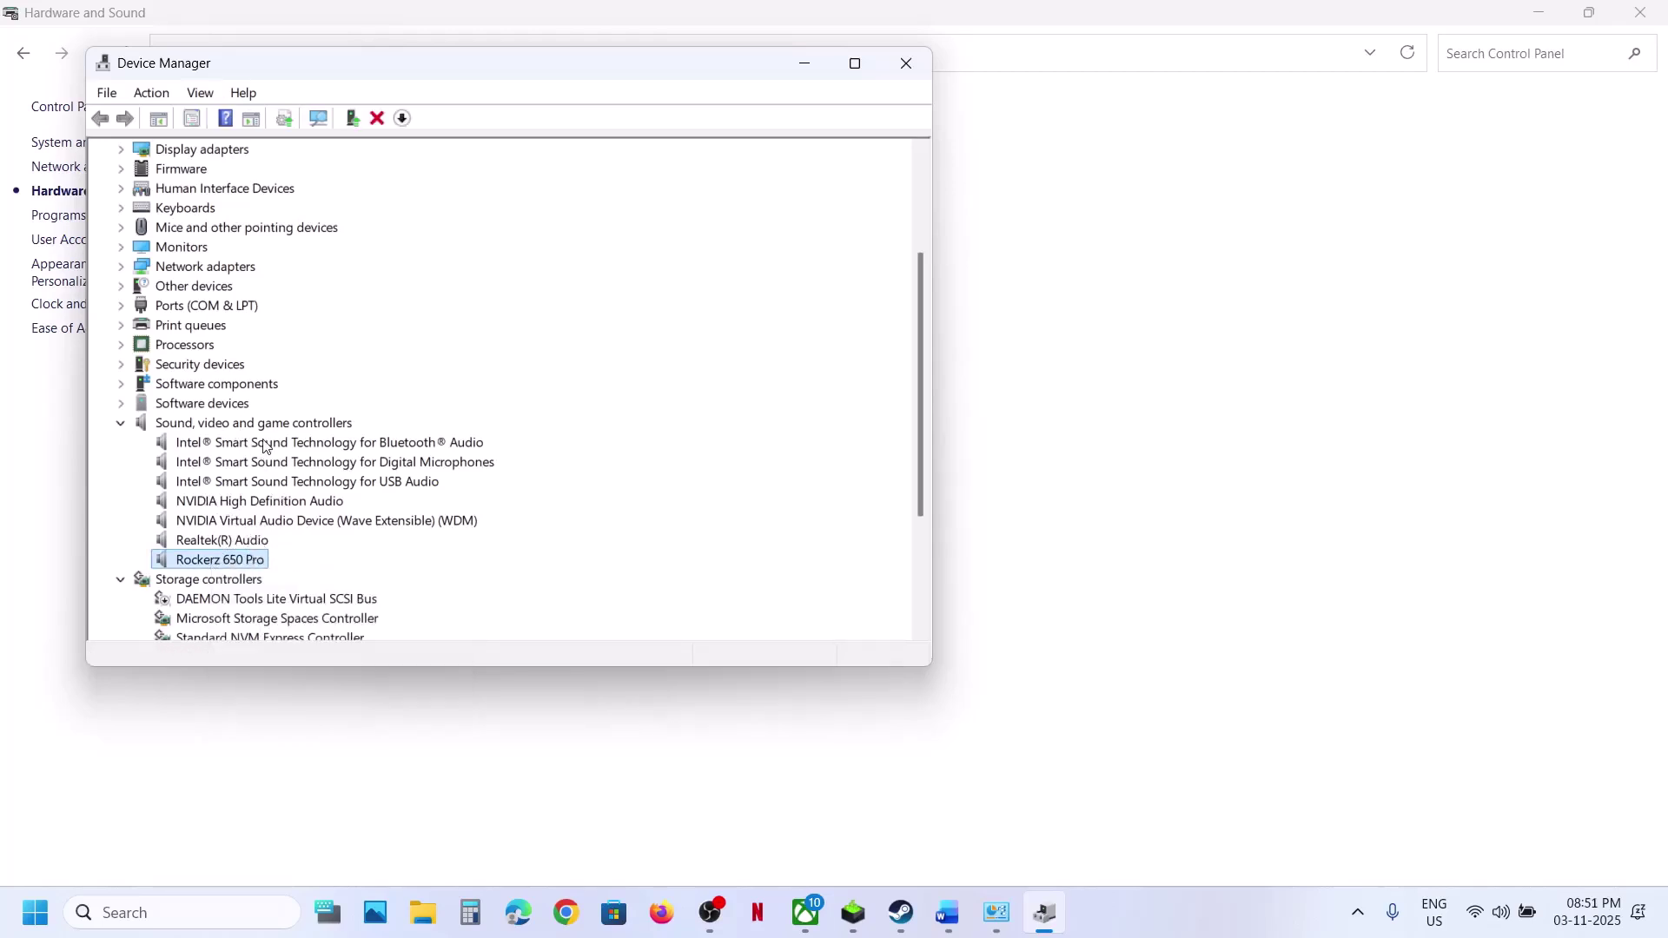
right_click(238, 561)
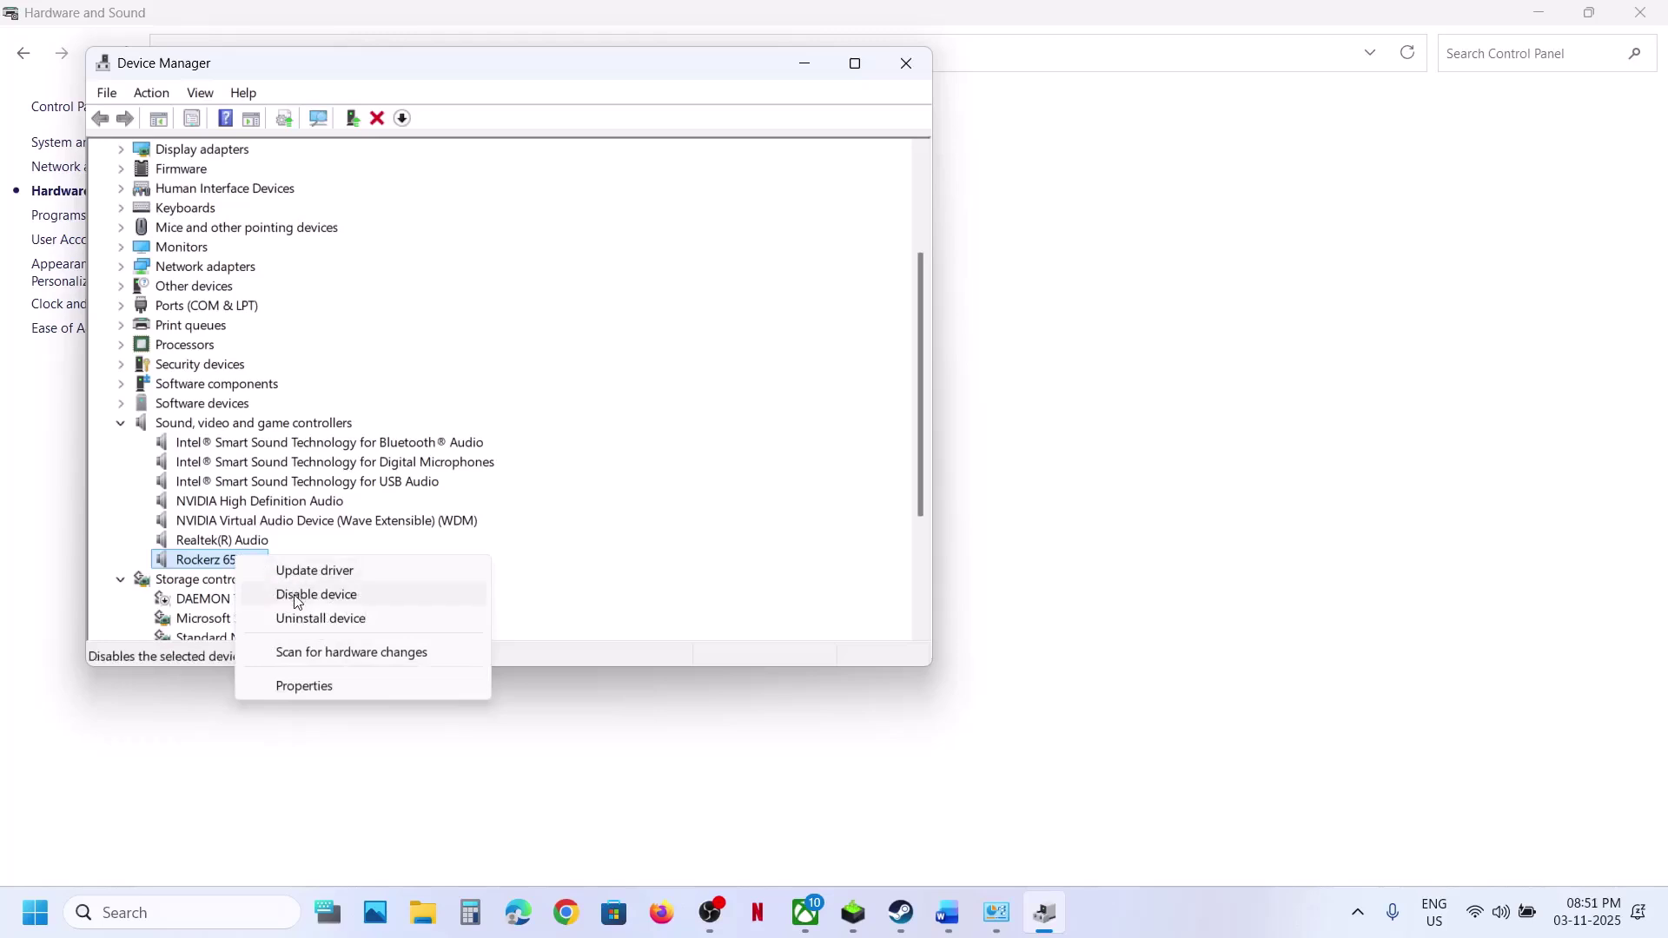
left_click(302, 504)
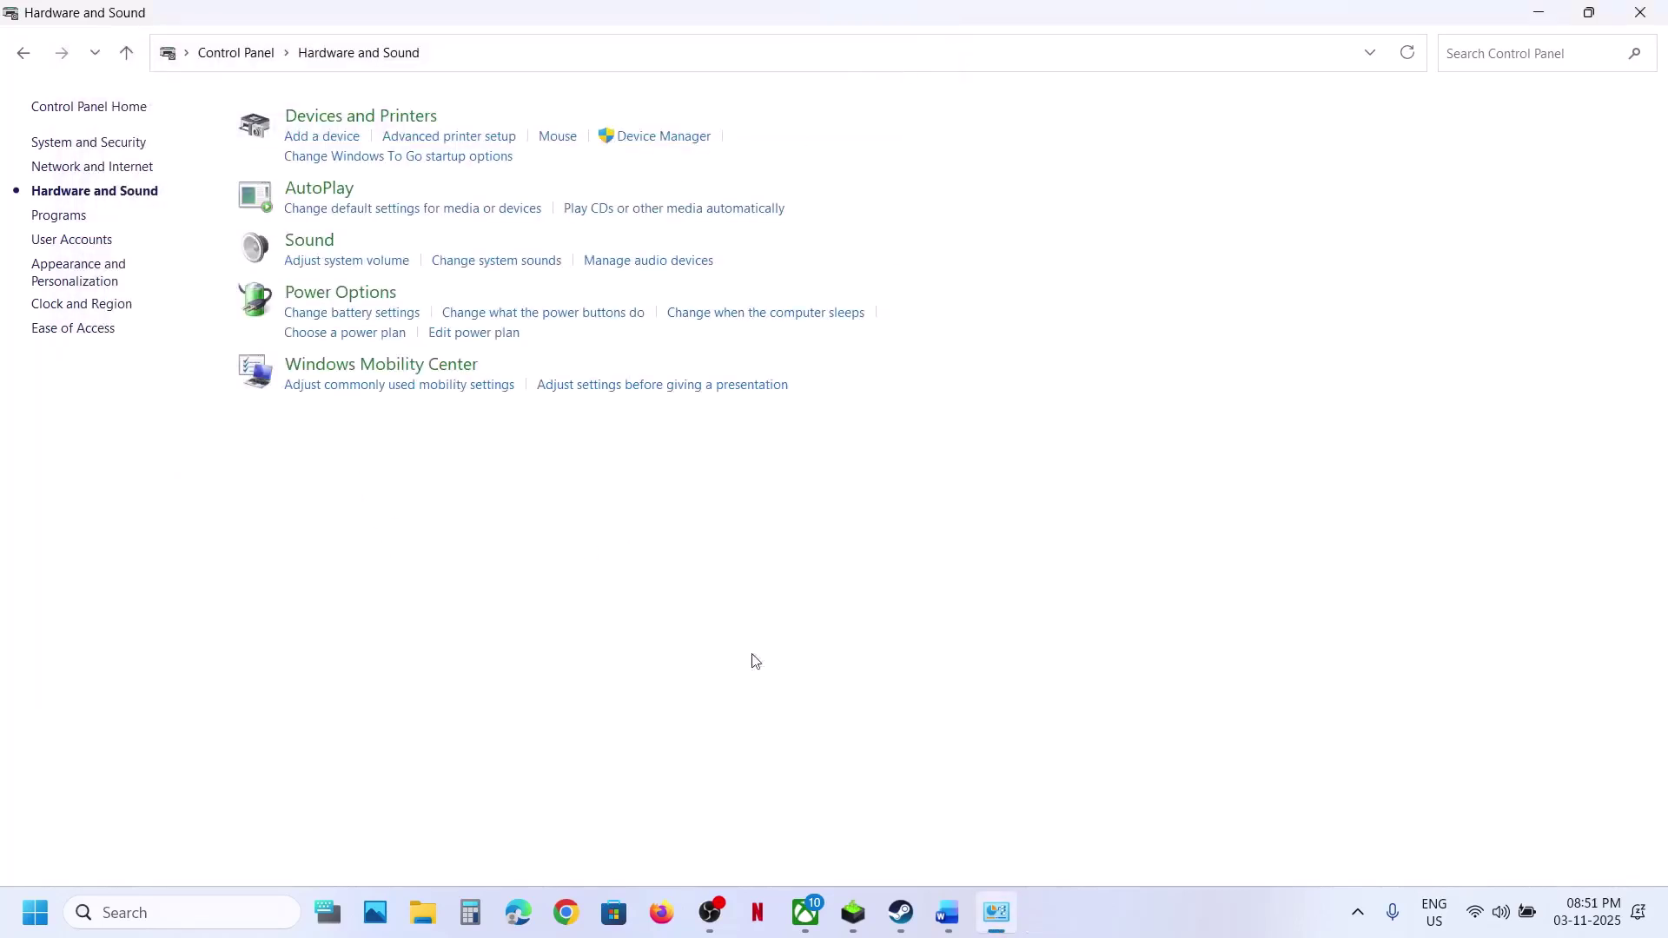
Return to the Word document and select the shell command under Step 12.
left_click(955, 911)
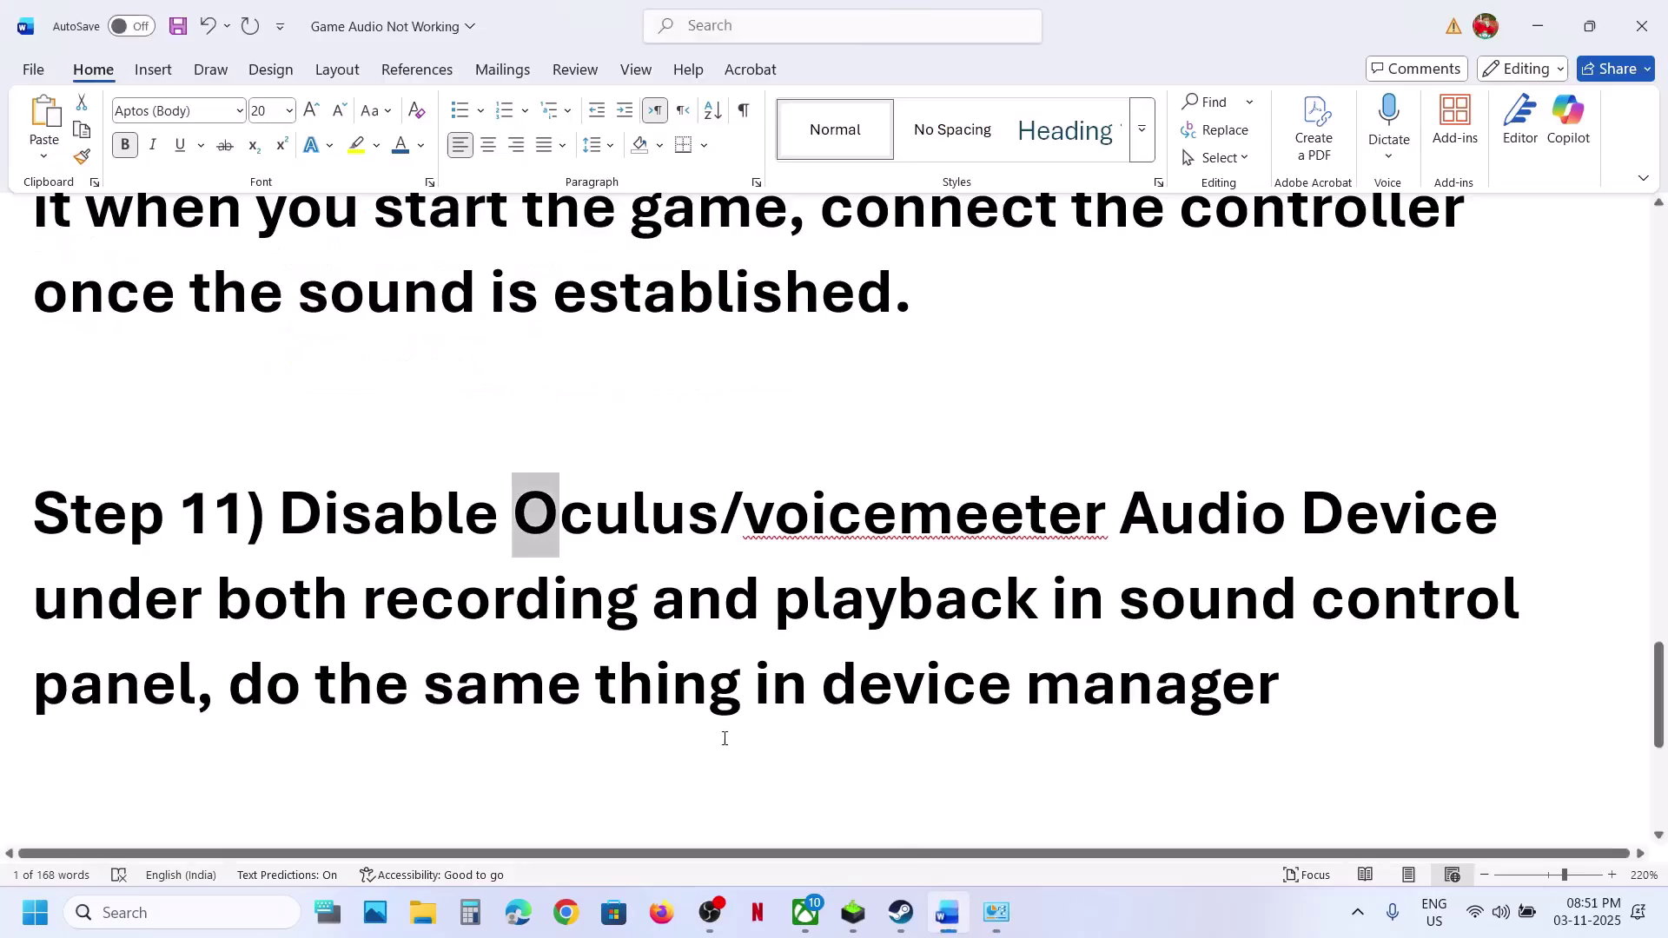
scroll(711, 736, "down", 5)
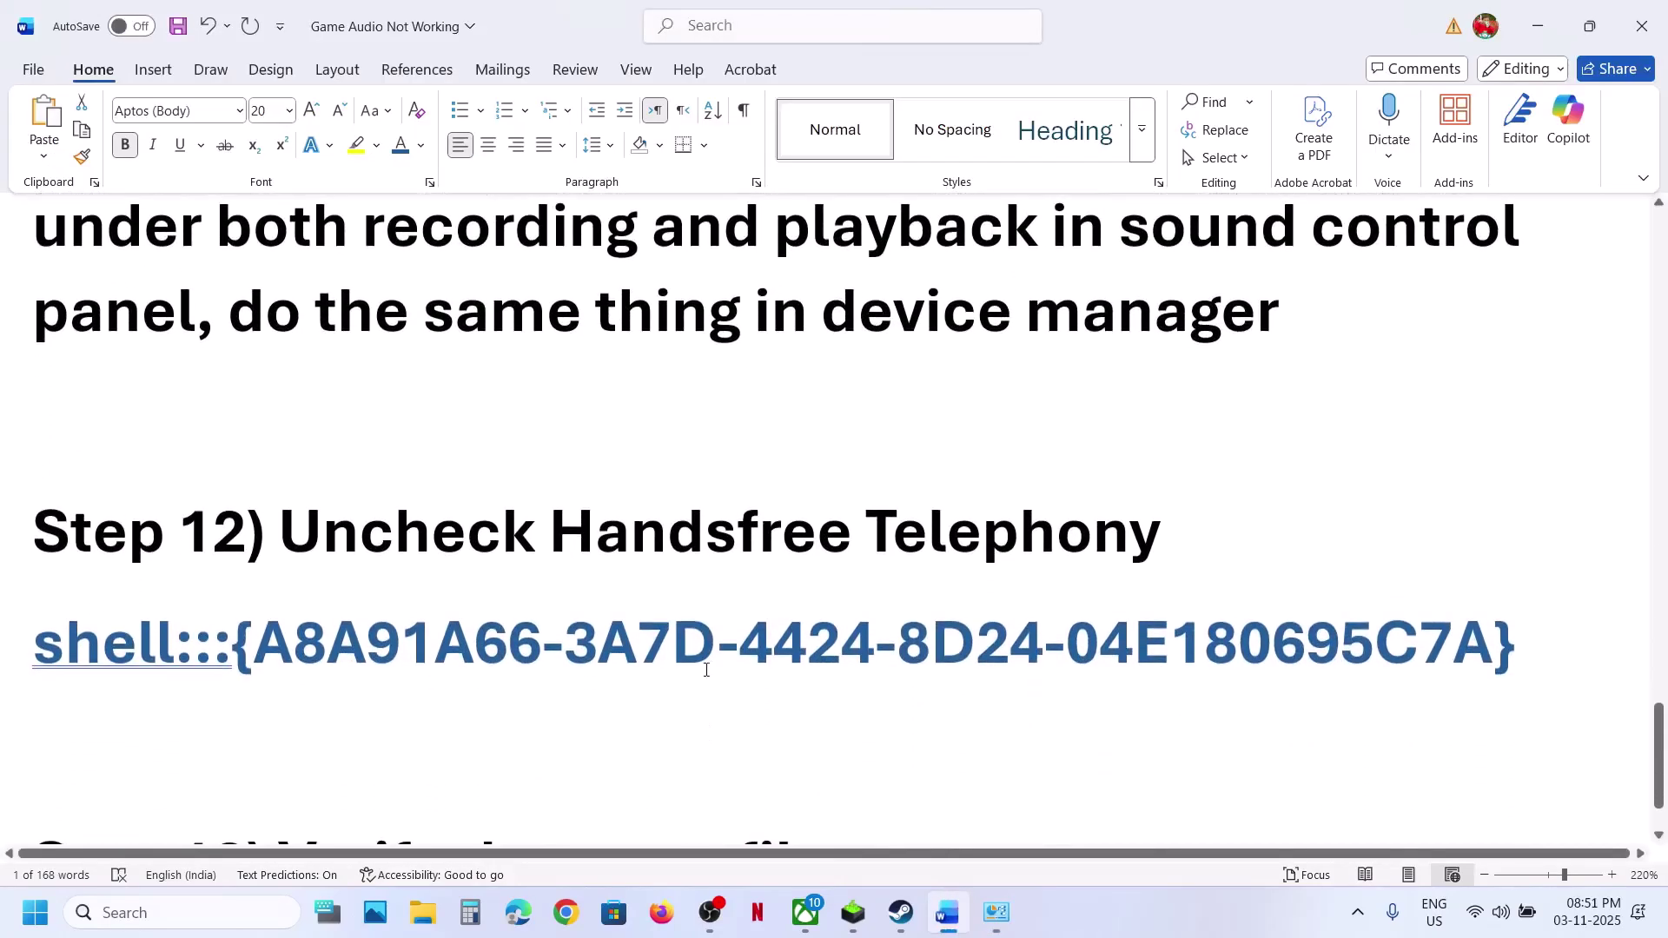
triple_click(700, 652)
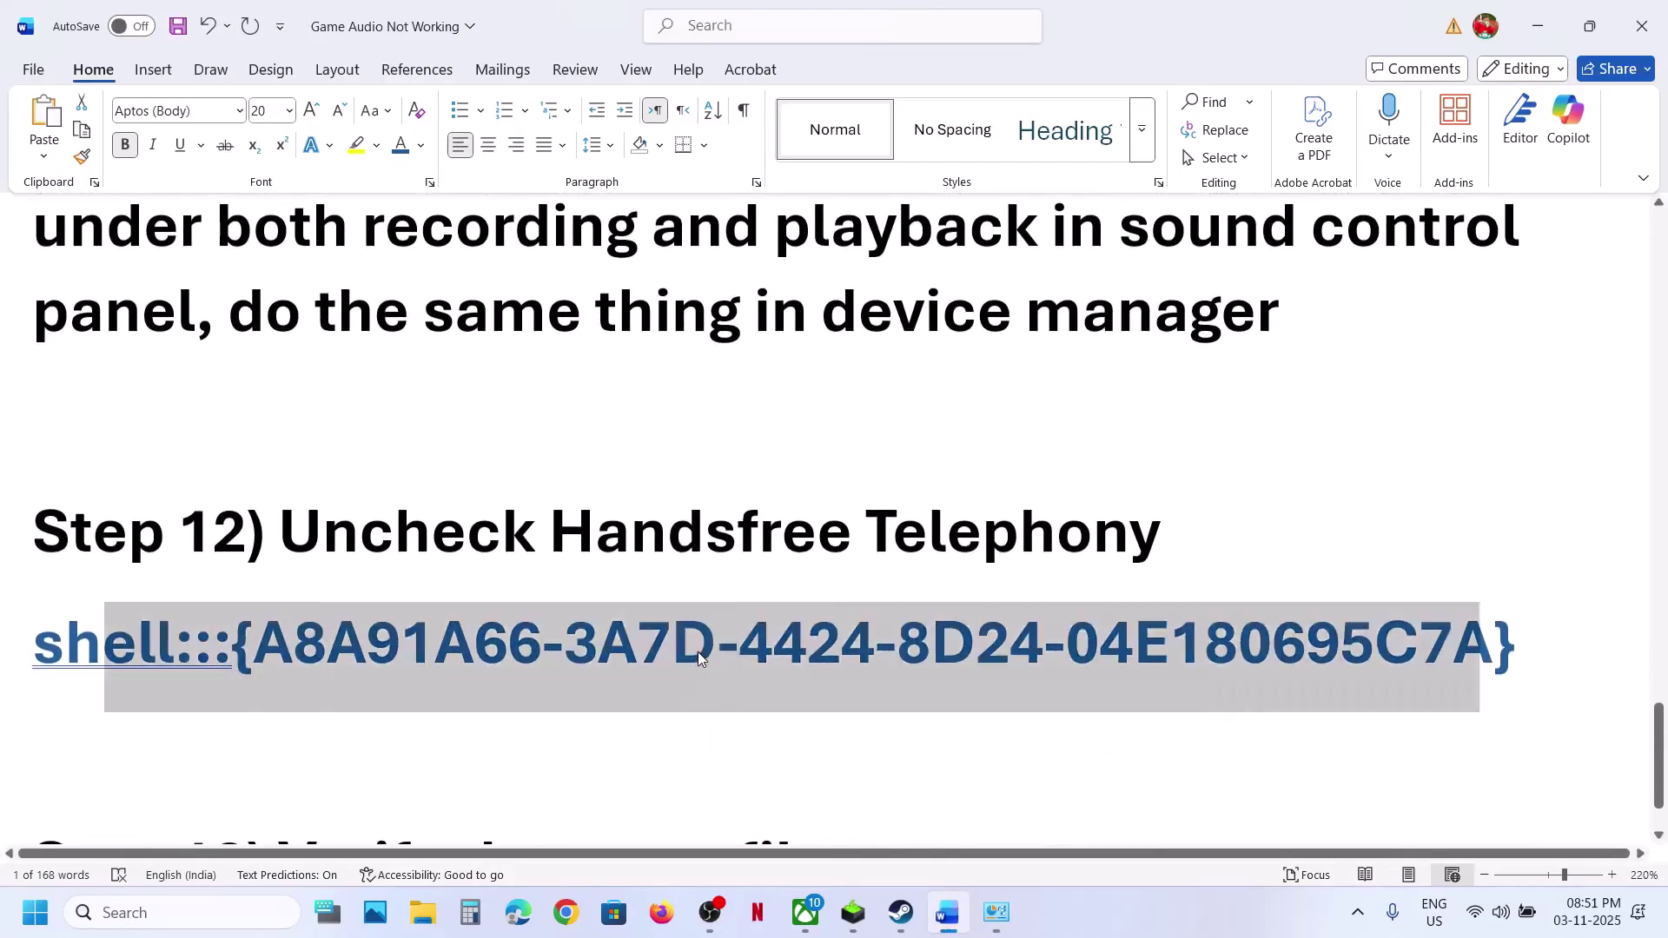
Open Devices and Printers by executing shell:::{A8A91A66-3A7D-4424-8D24-04E180695C7A} in the Run dialog.
left_click(135, 919)
type("rn")
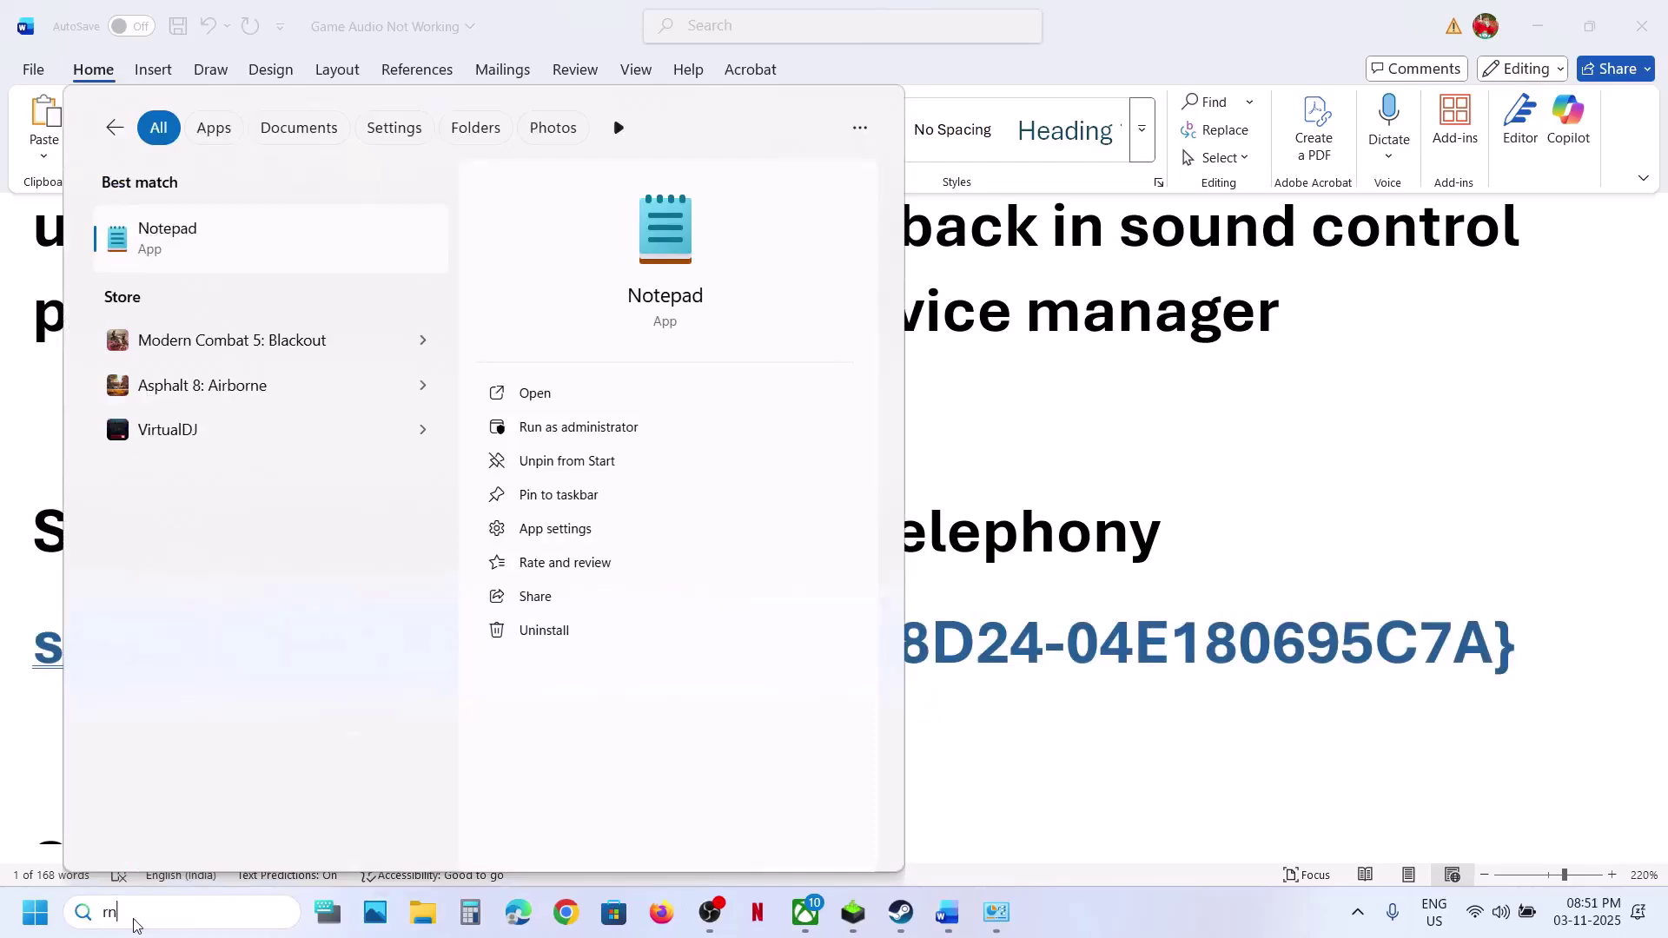
key("BackSpace")
key("BackSpace")
type("run")
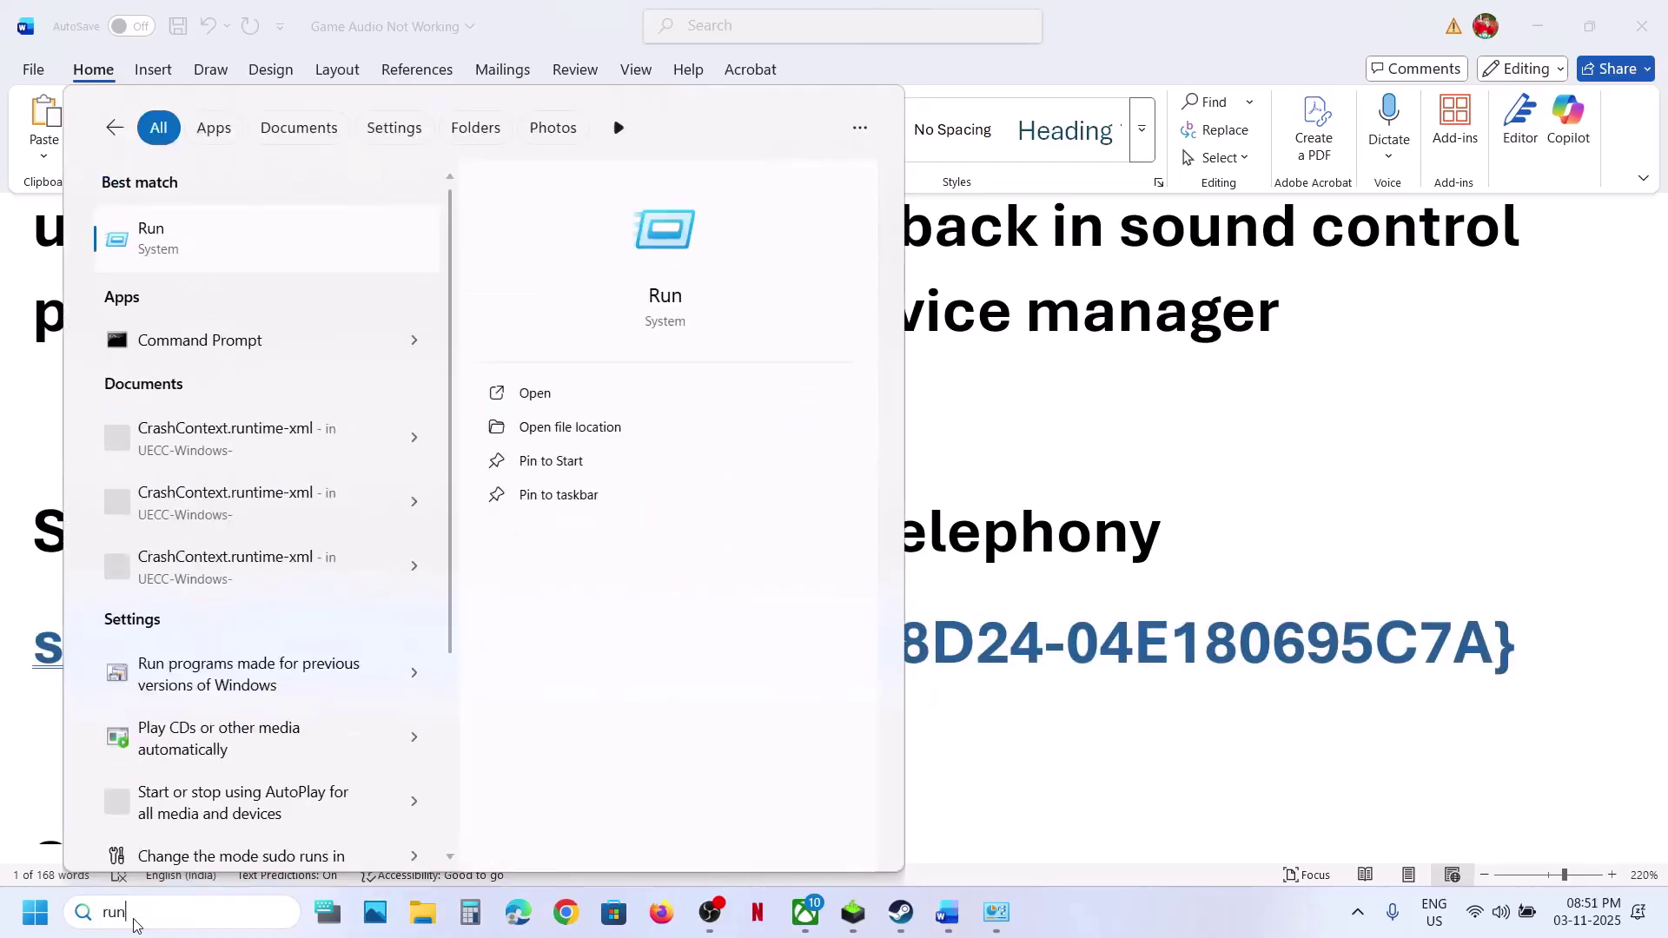
left_click(187, 268)
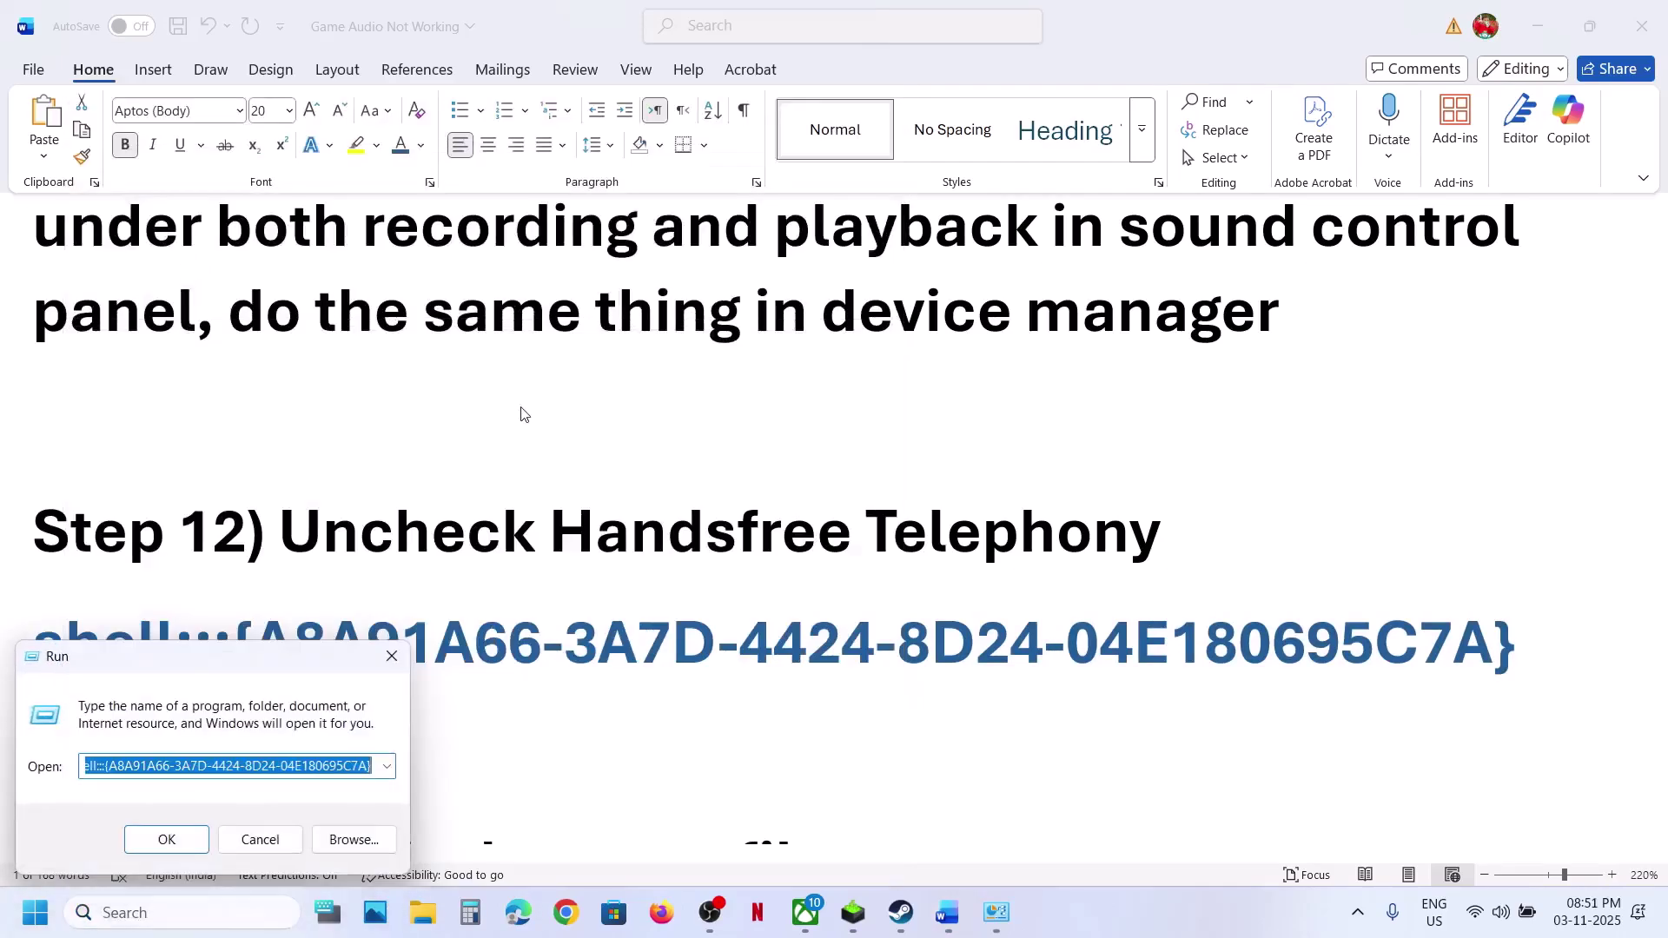
key("End")
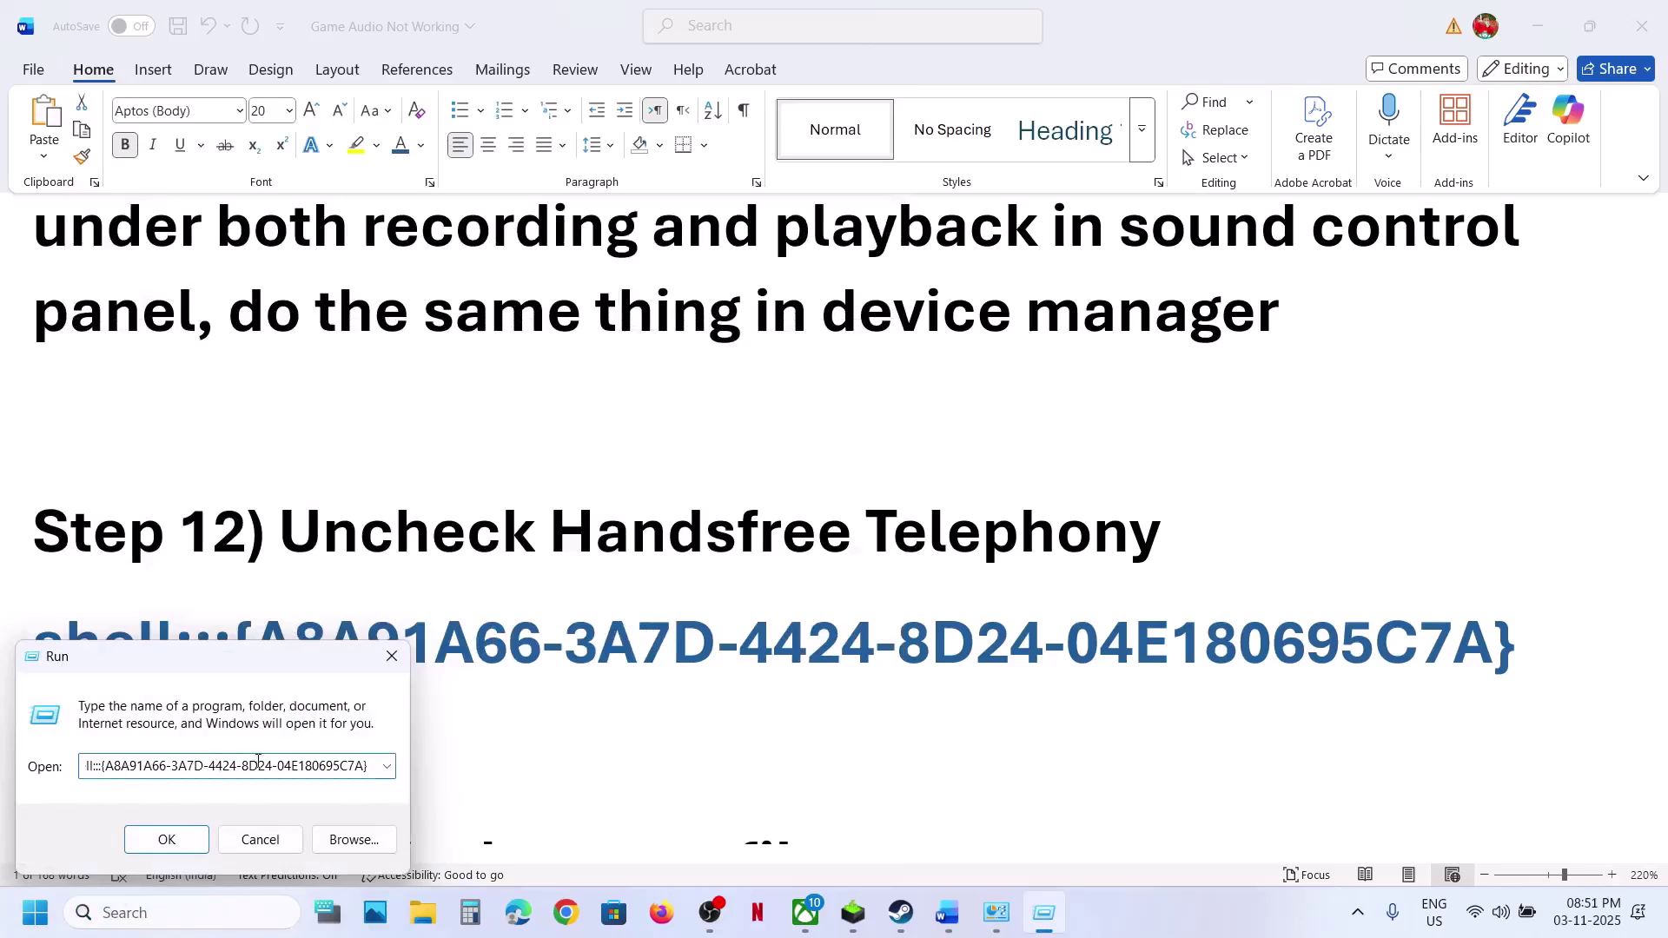
left_click(183, 843)
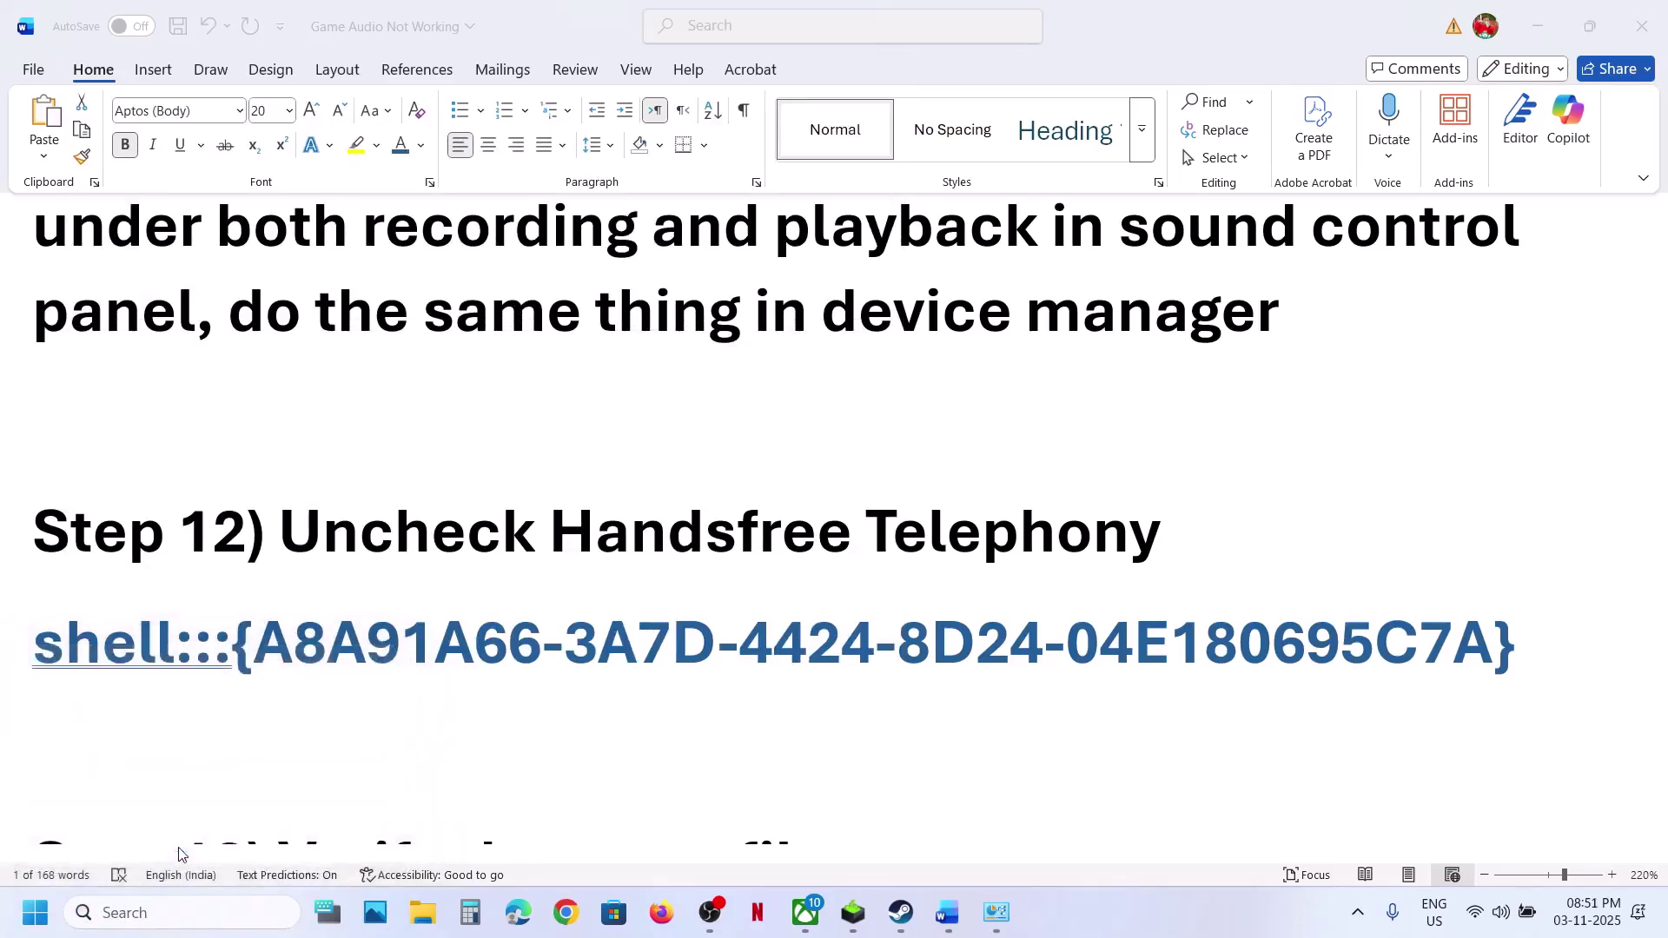
Open the Bluetooth services in the Rockerz 650 Pro properties and apply them with Handsfree Telephony unchecked.
left_click(321, 269)
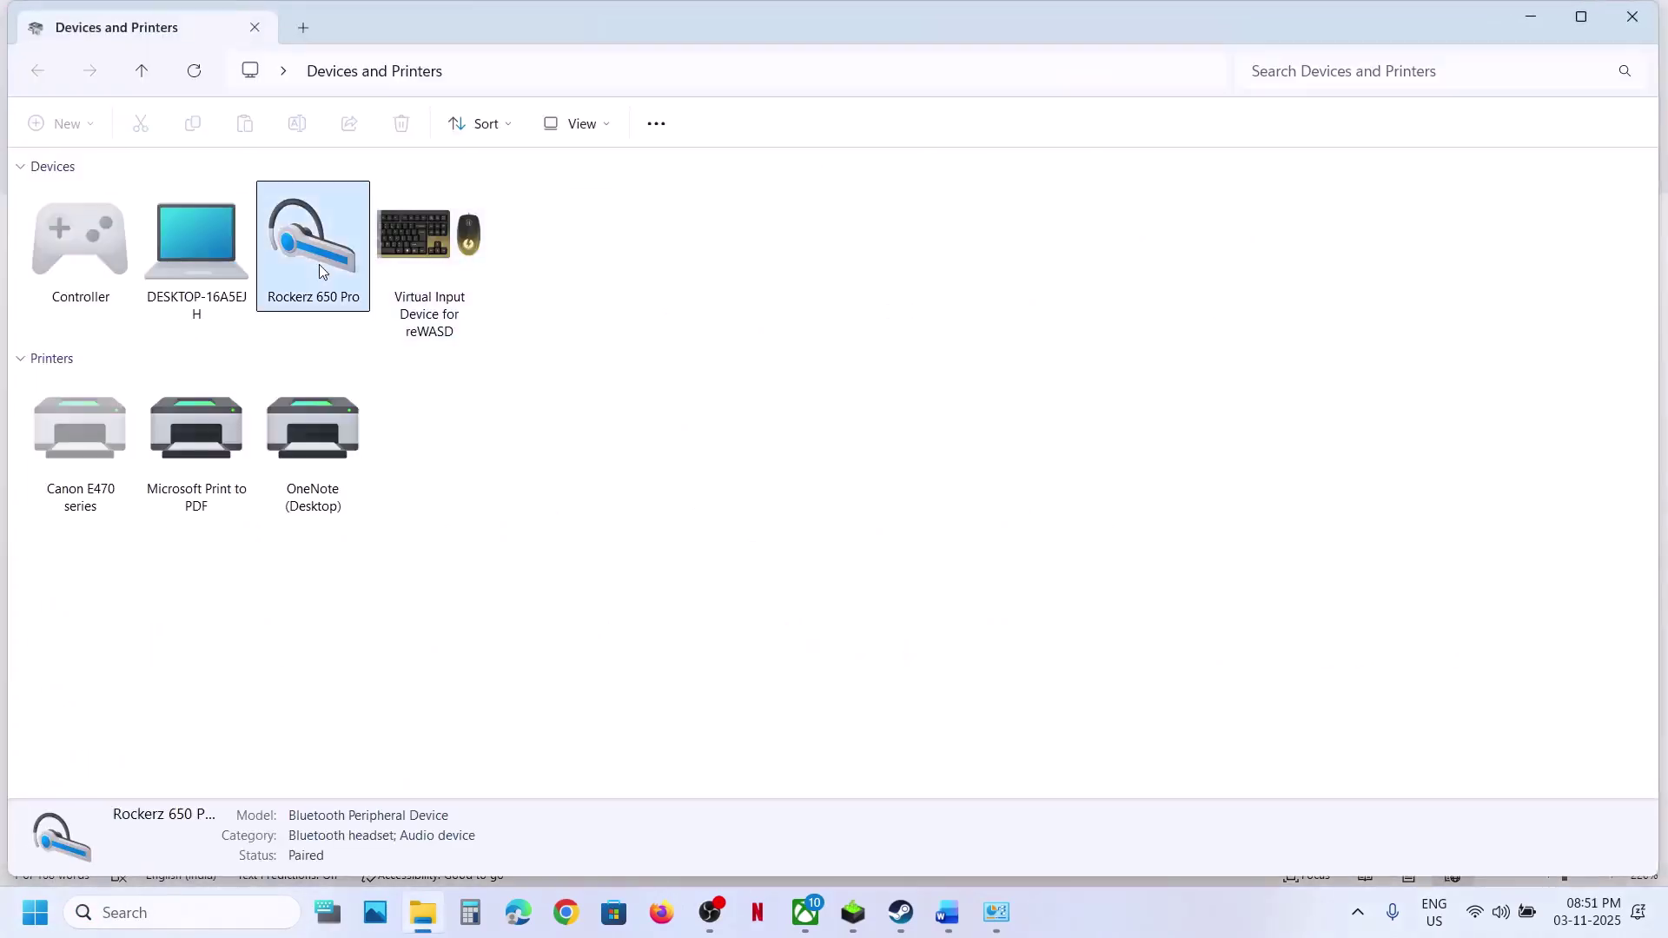
right_click(320, 269)
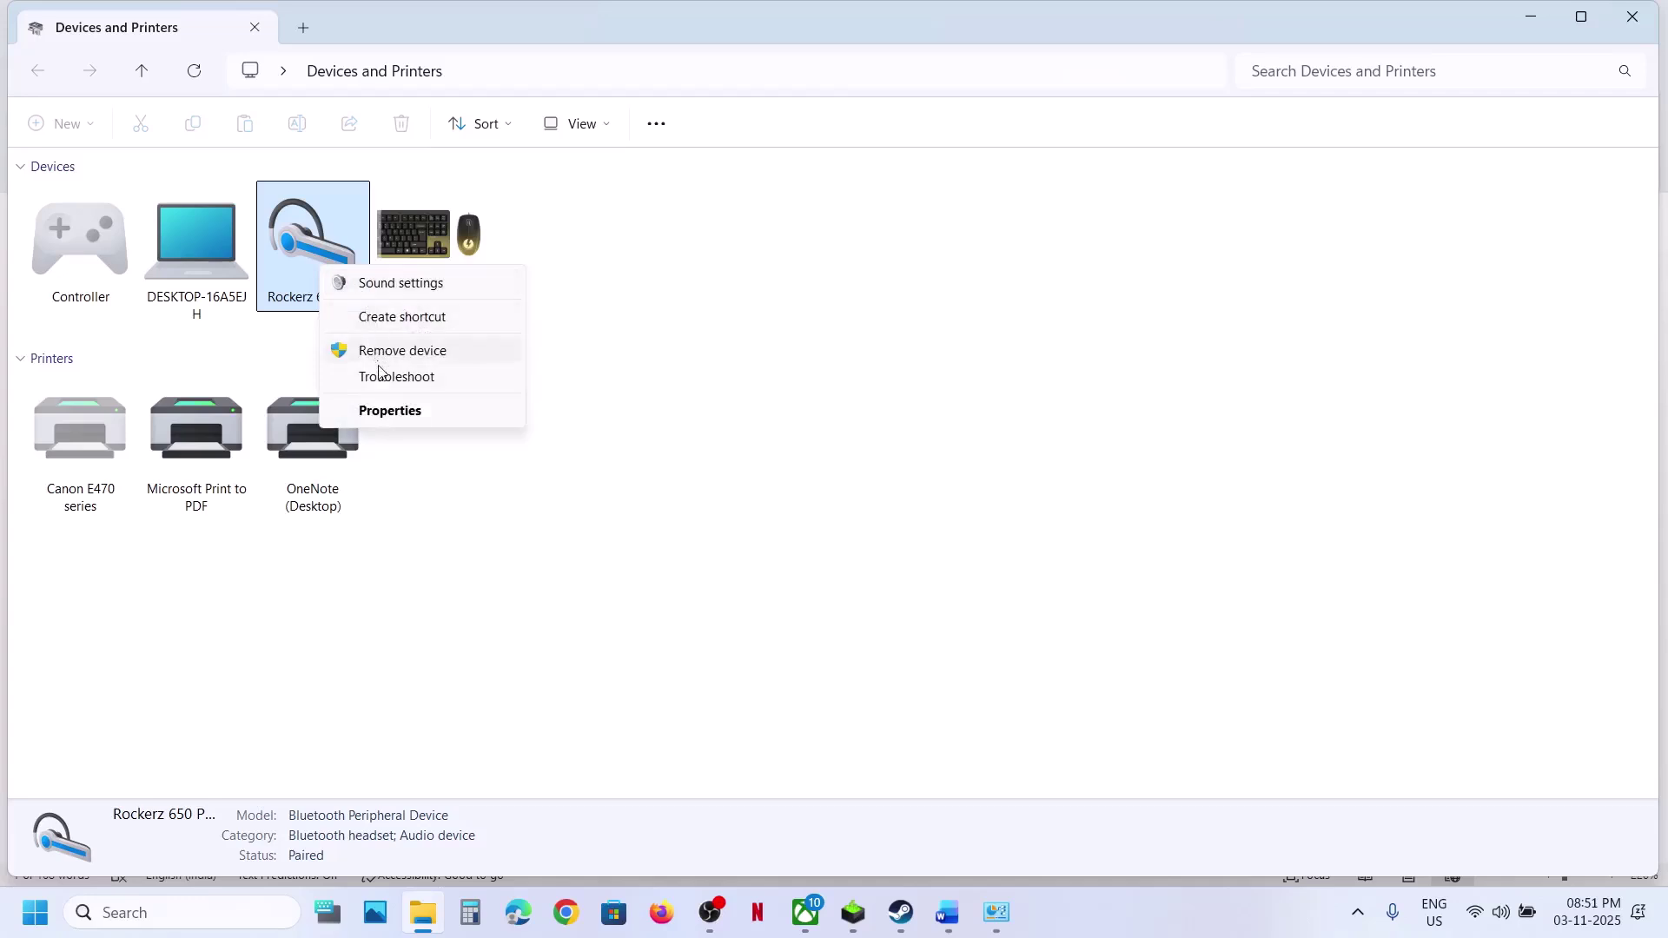
left_click(382, 416)
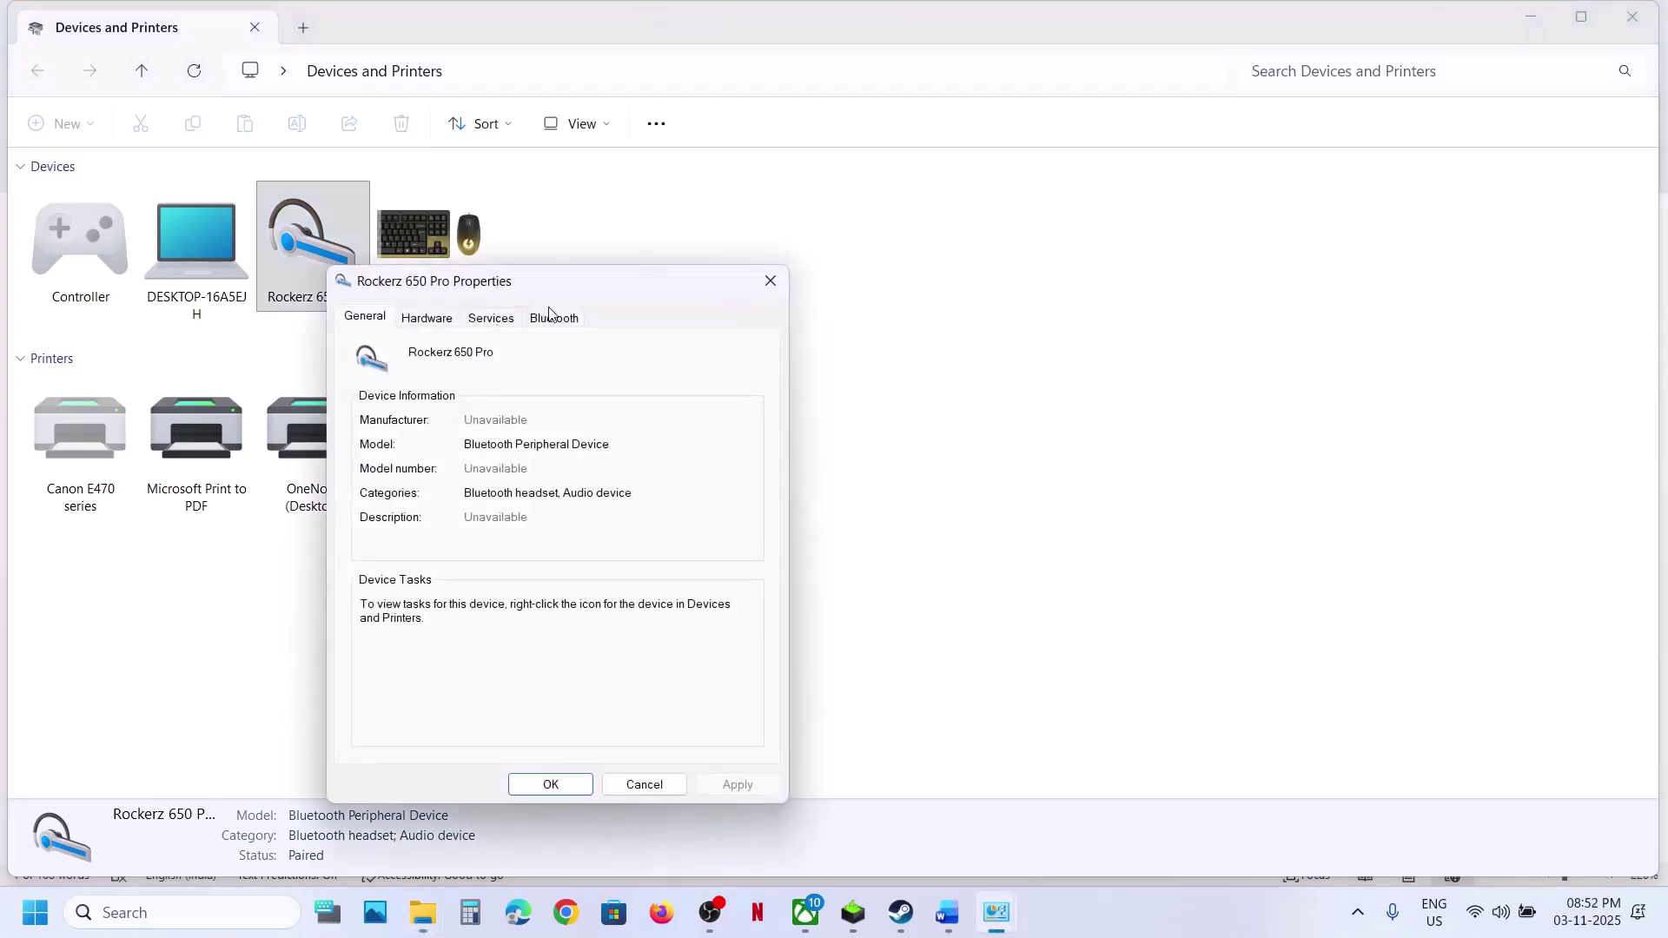
left_click(508, 324)
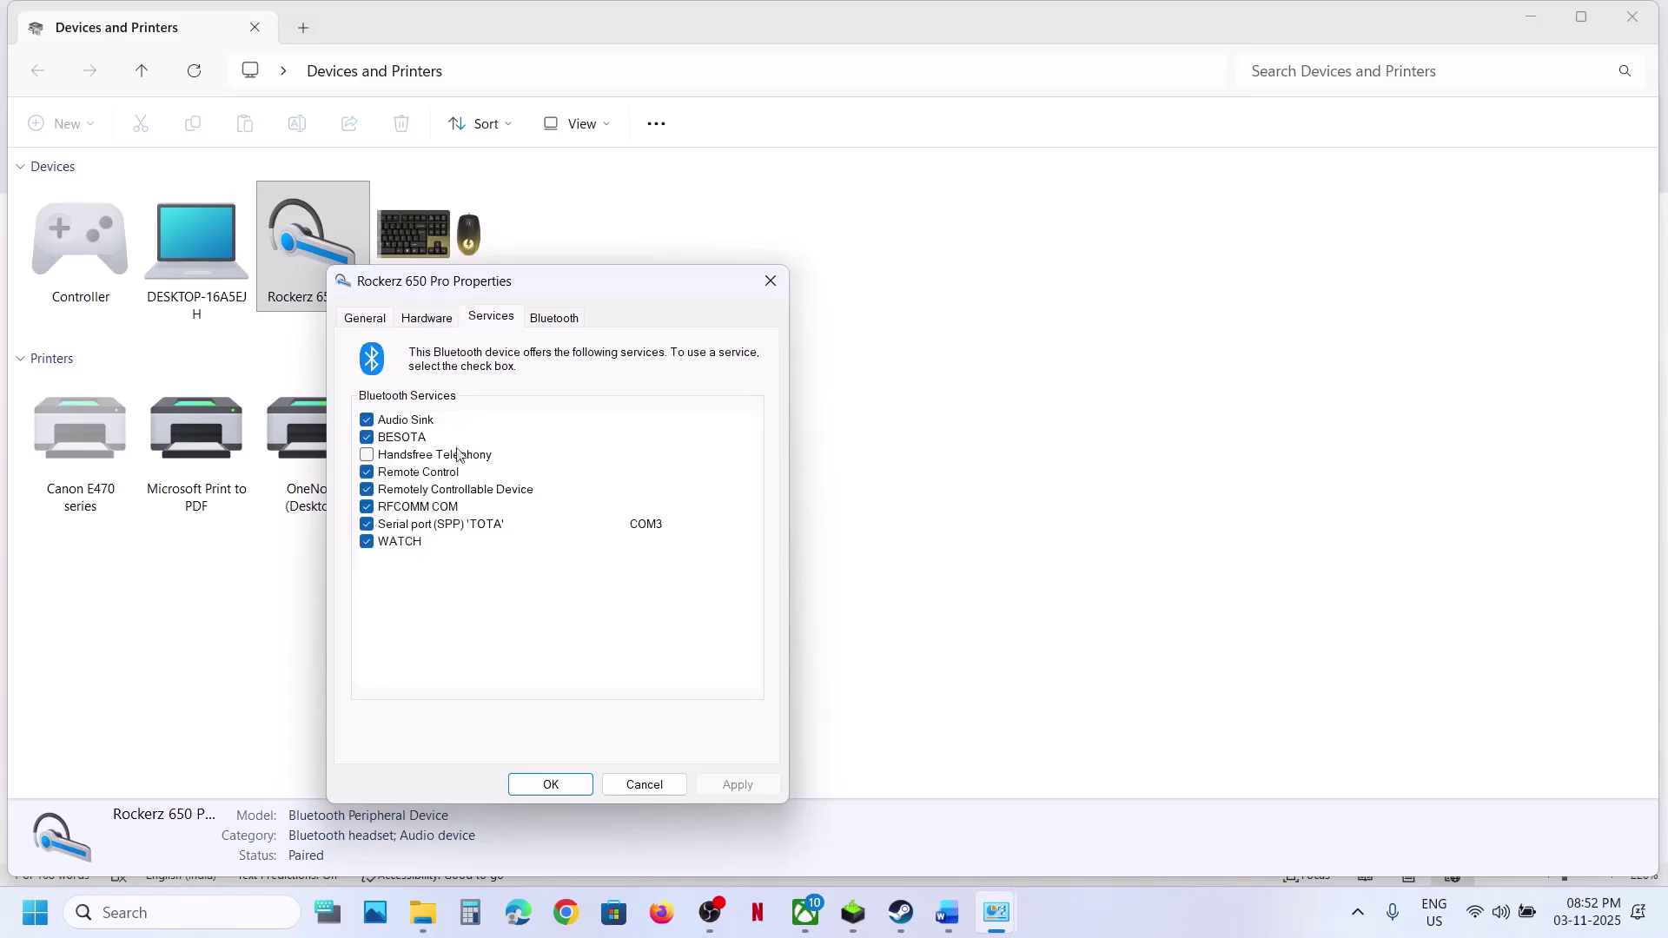
left_click(367, 456)
left_click(735, 784)
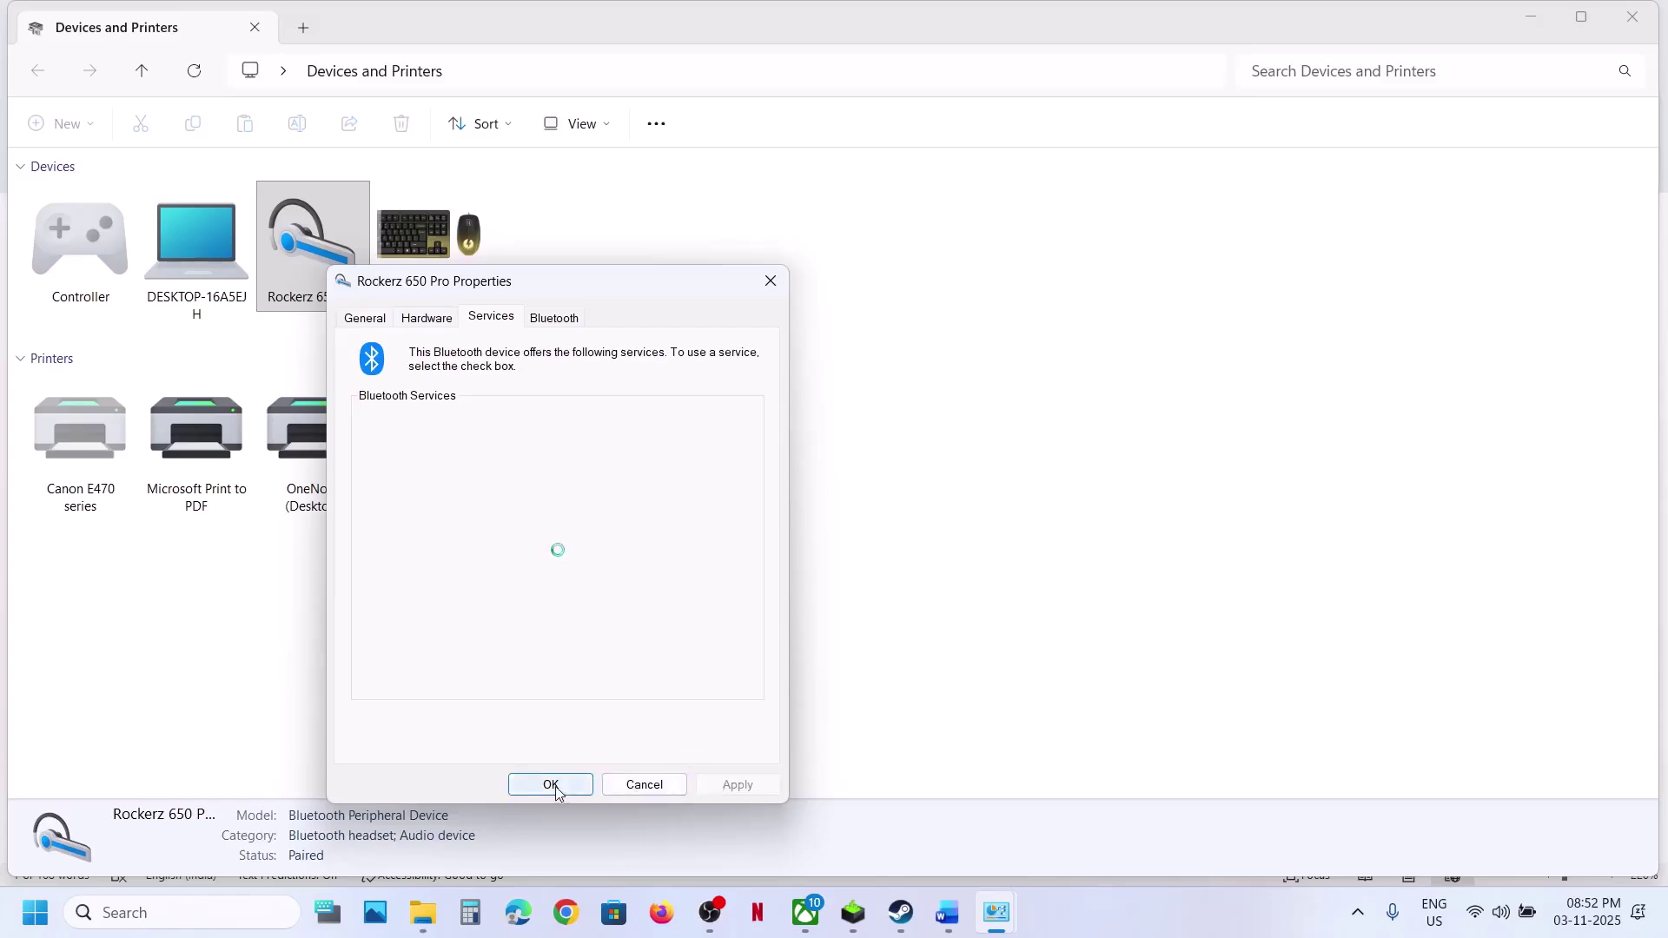
left_click(909, 928)
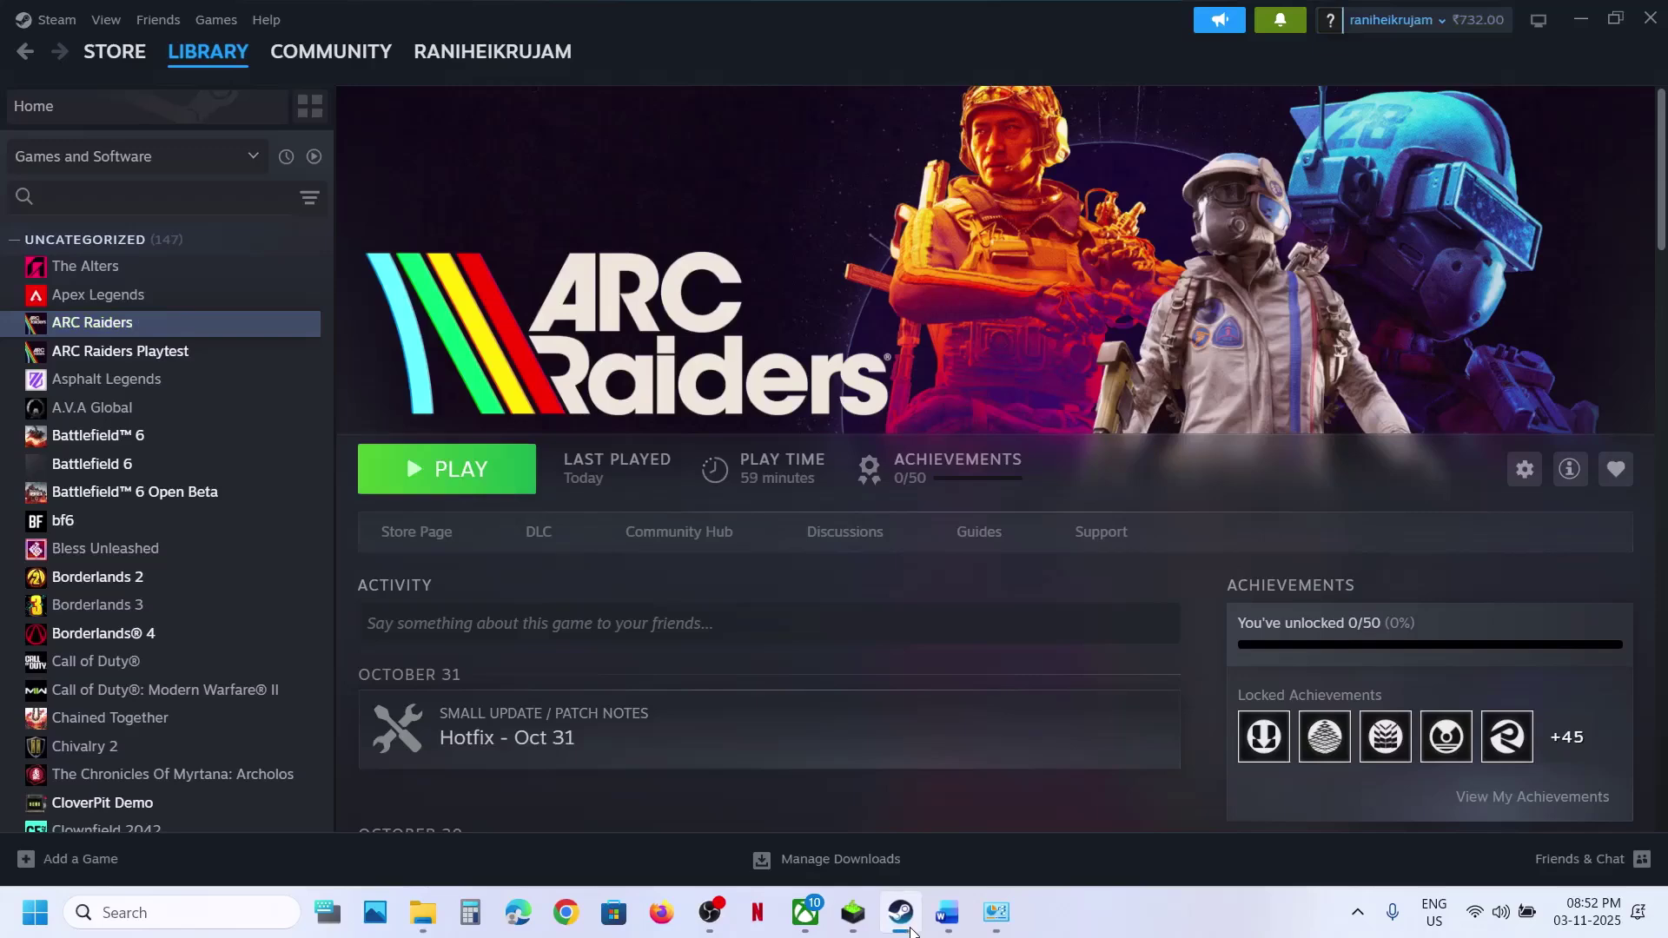
left_click(910, 928)
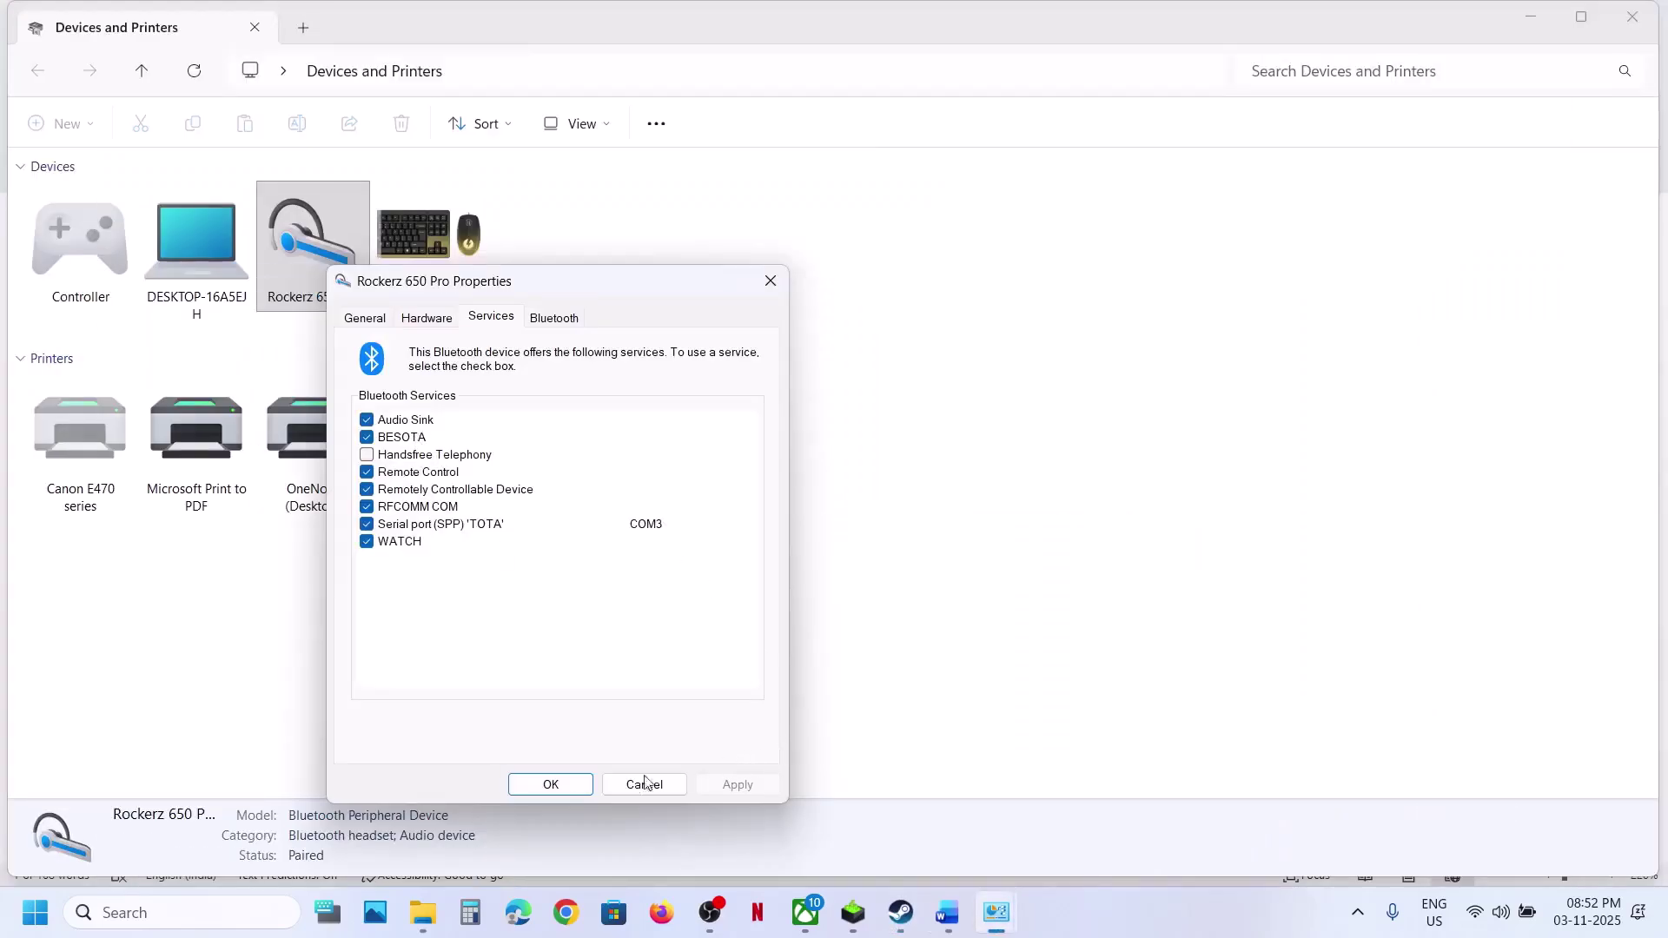
Confirm and close the Rockerz 650 Pro properties, and highlight Step 13 on verifying the game files in the Word document.
left_click(575, 787)
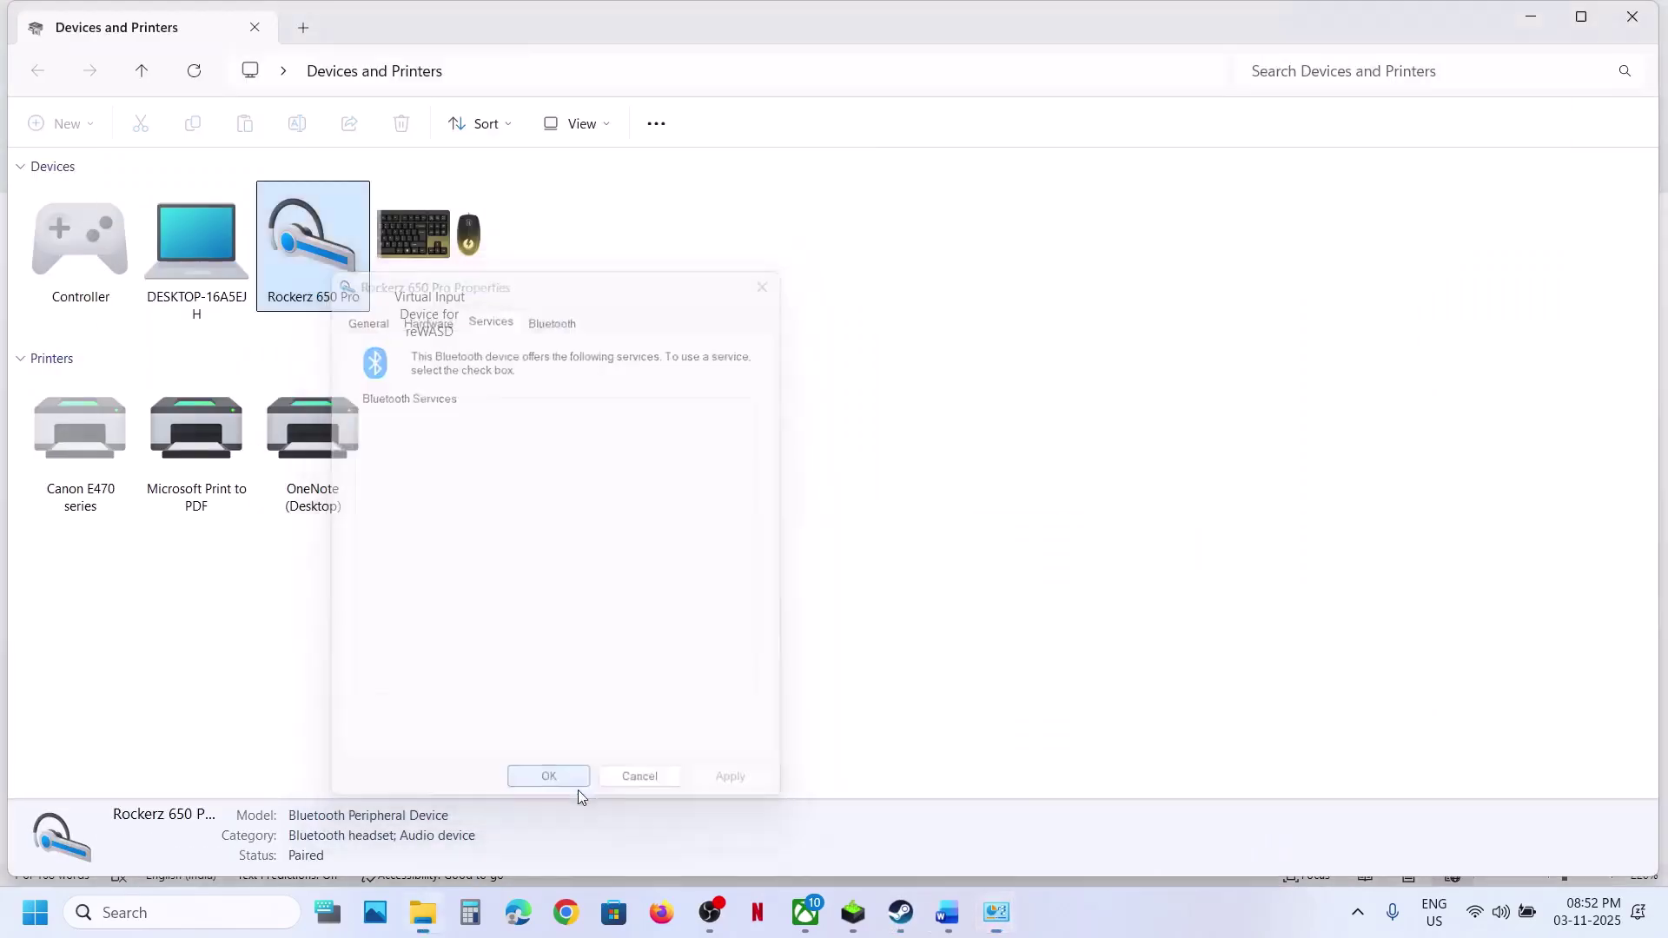
left_click(947, 912)
scroll(576, 618, "down", 2)
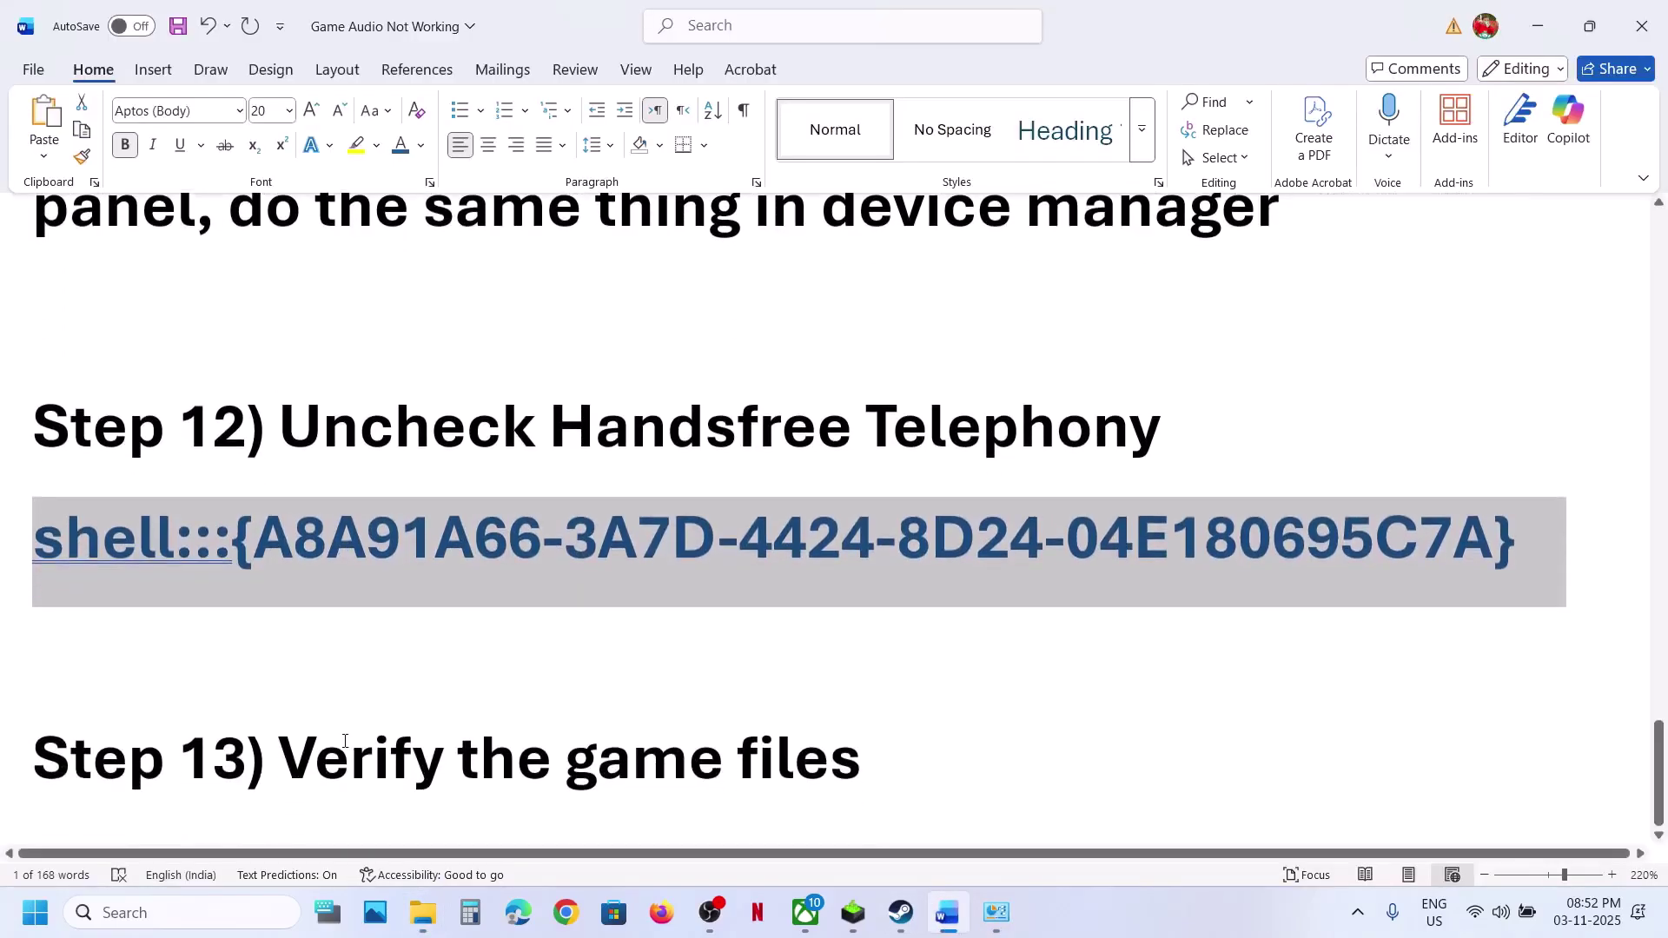
left_click_drag(345, 741, 721, 760)
Switch to Steam, try to verify the integrity of ARC Raiders' installed game files, and close the game's properties.
left_click(901, 912)
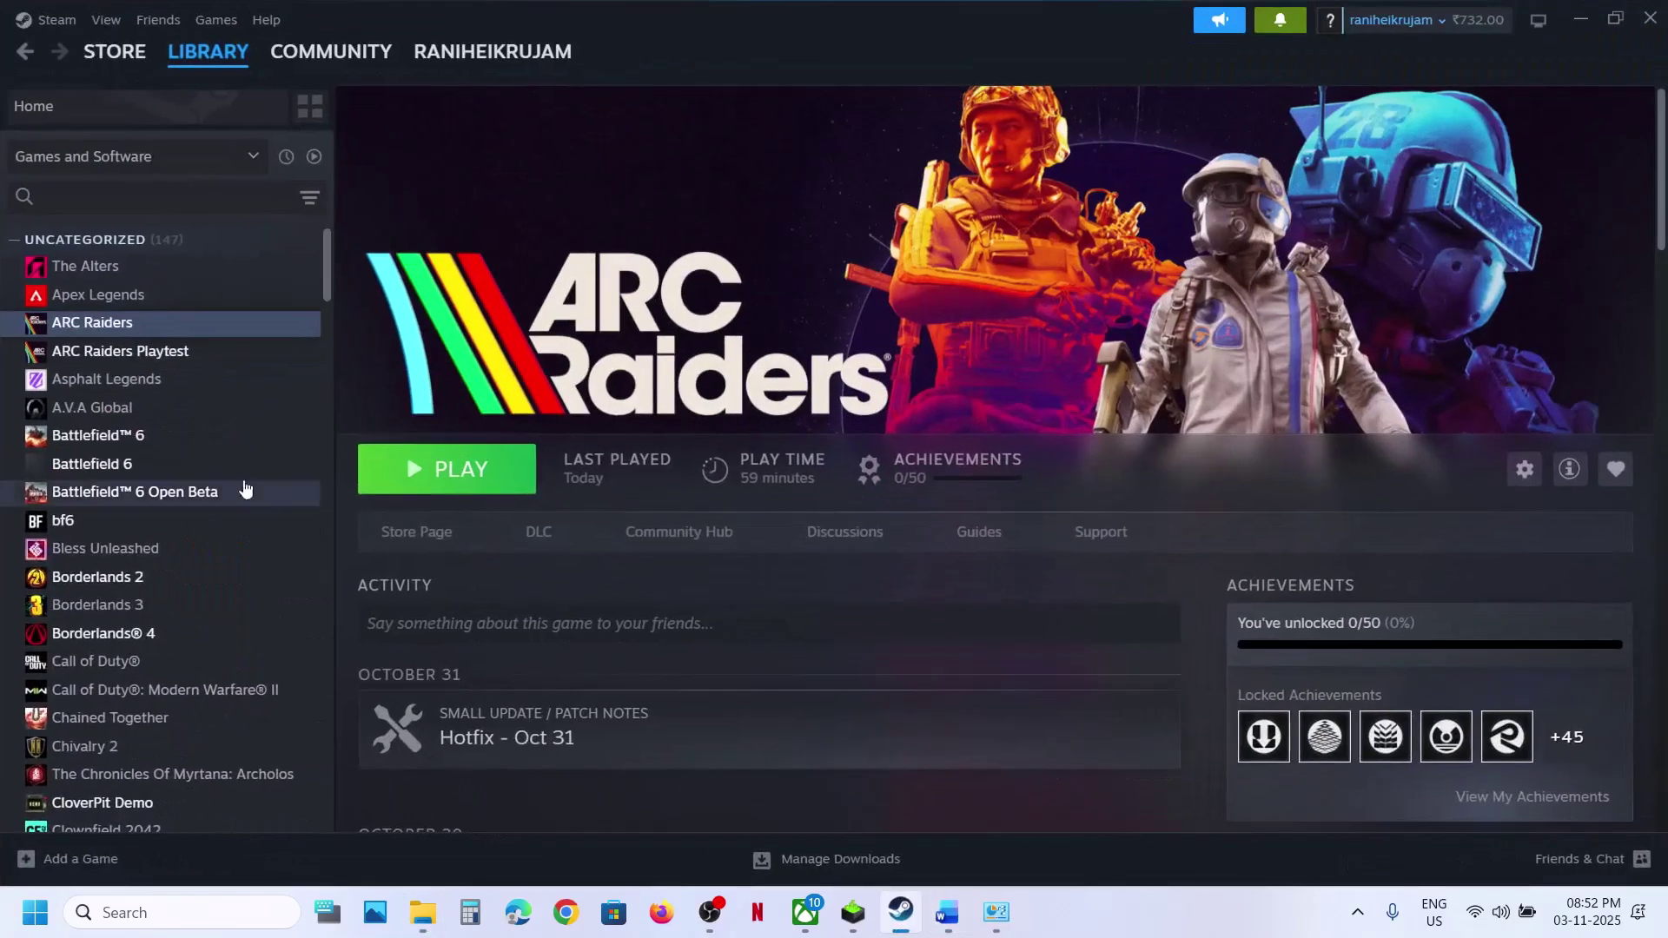
right_click(128, 328)
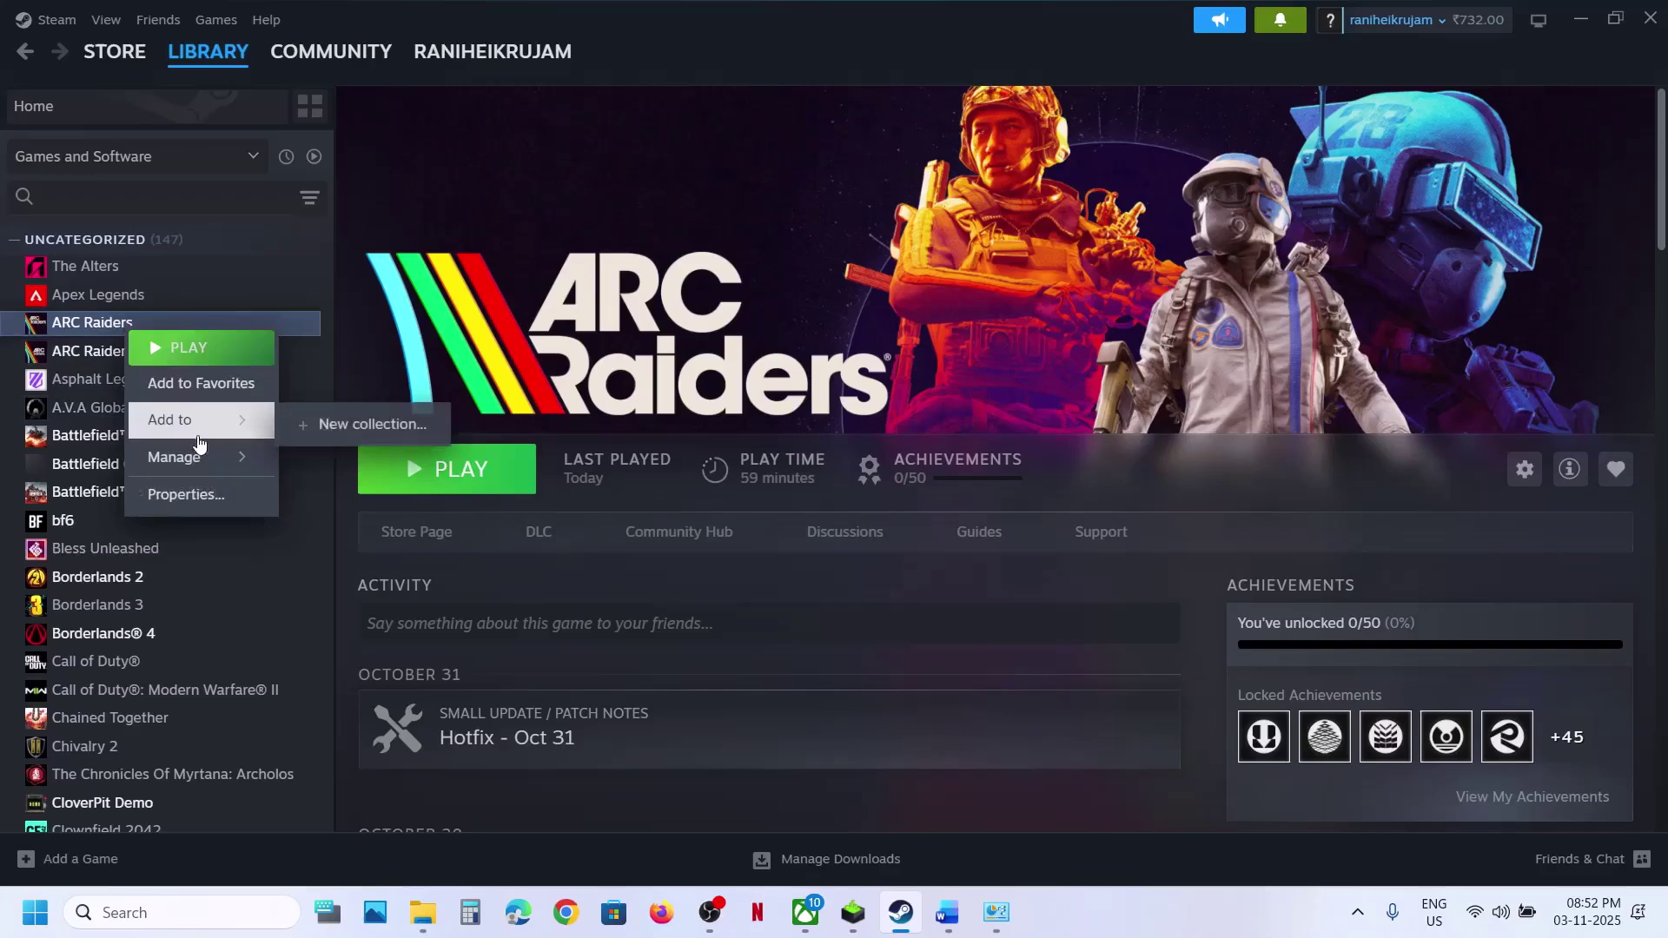
left_click(193, 497)
left_click(482, 300)
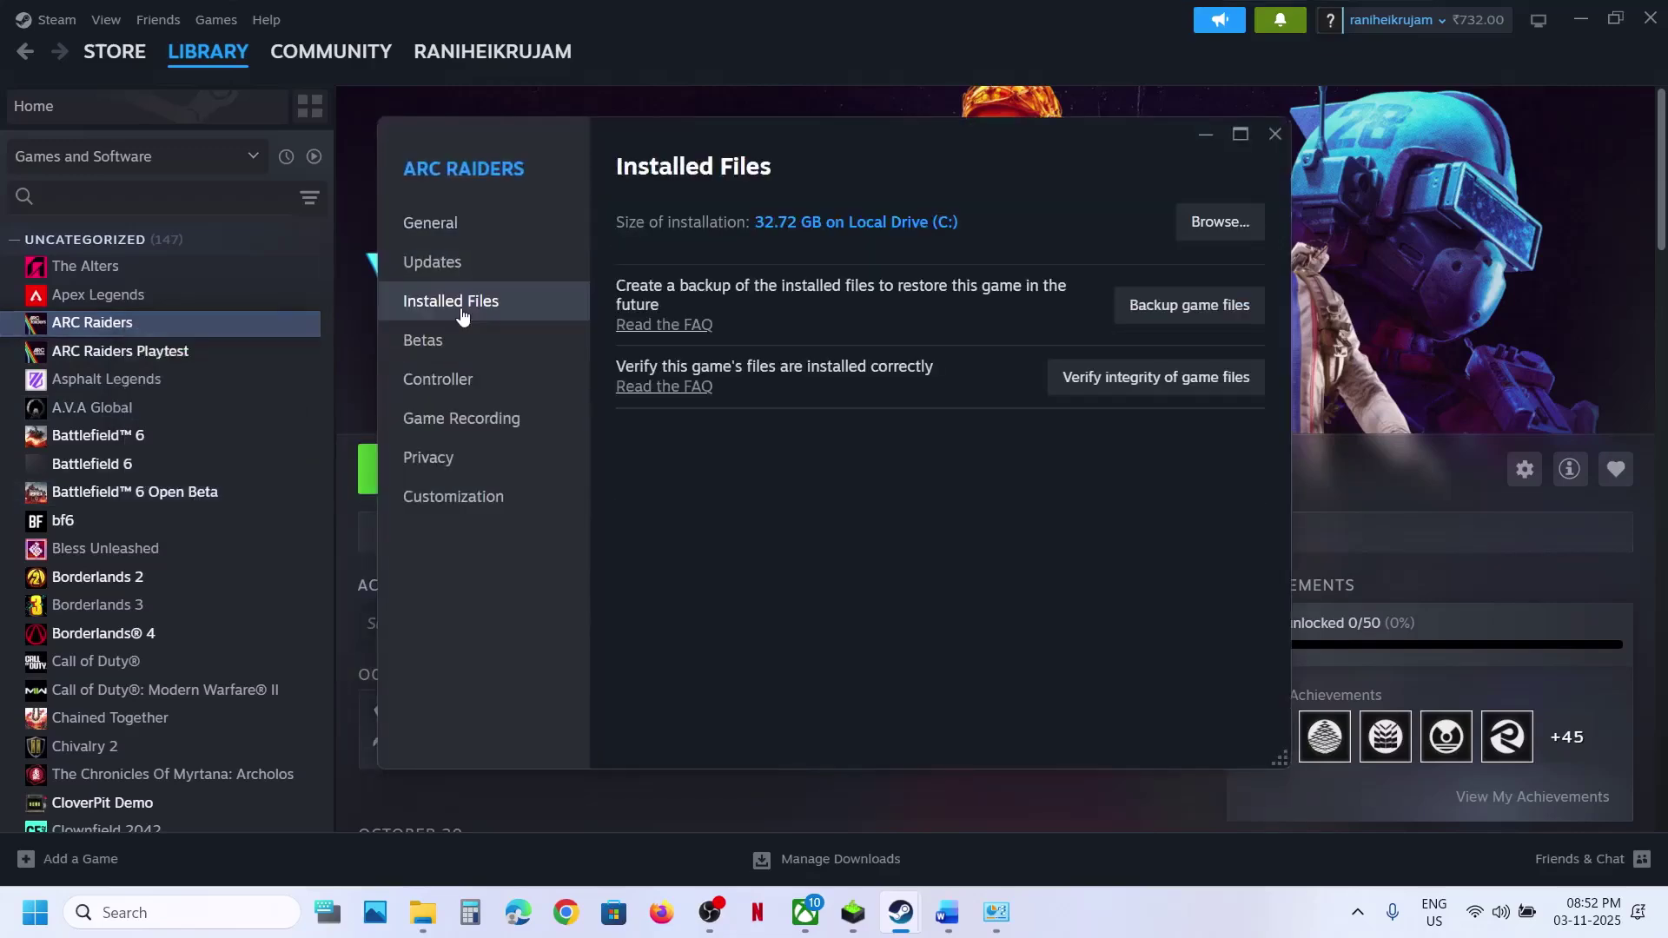
left_click(1127, 382)
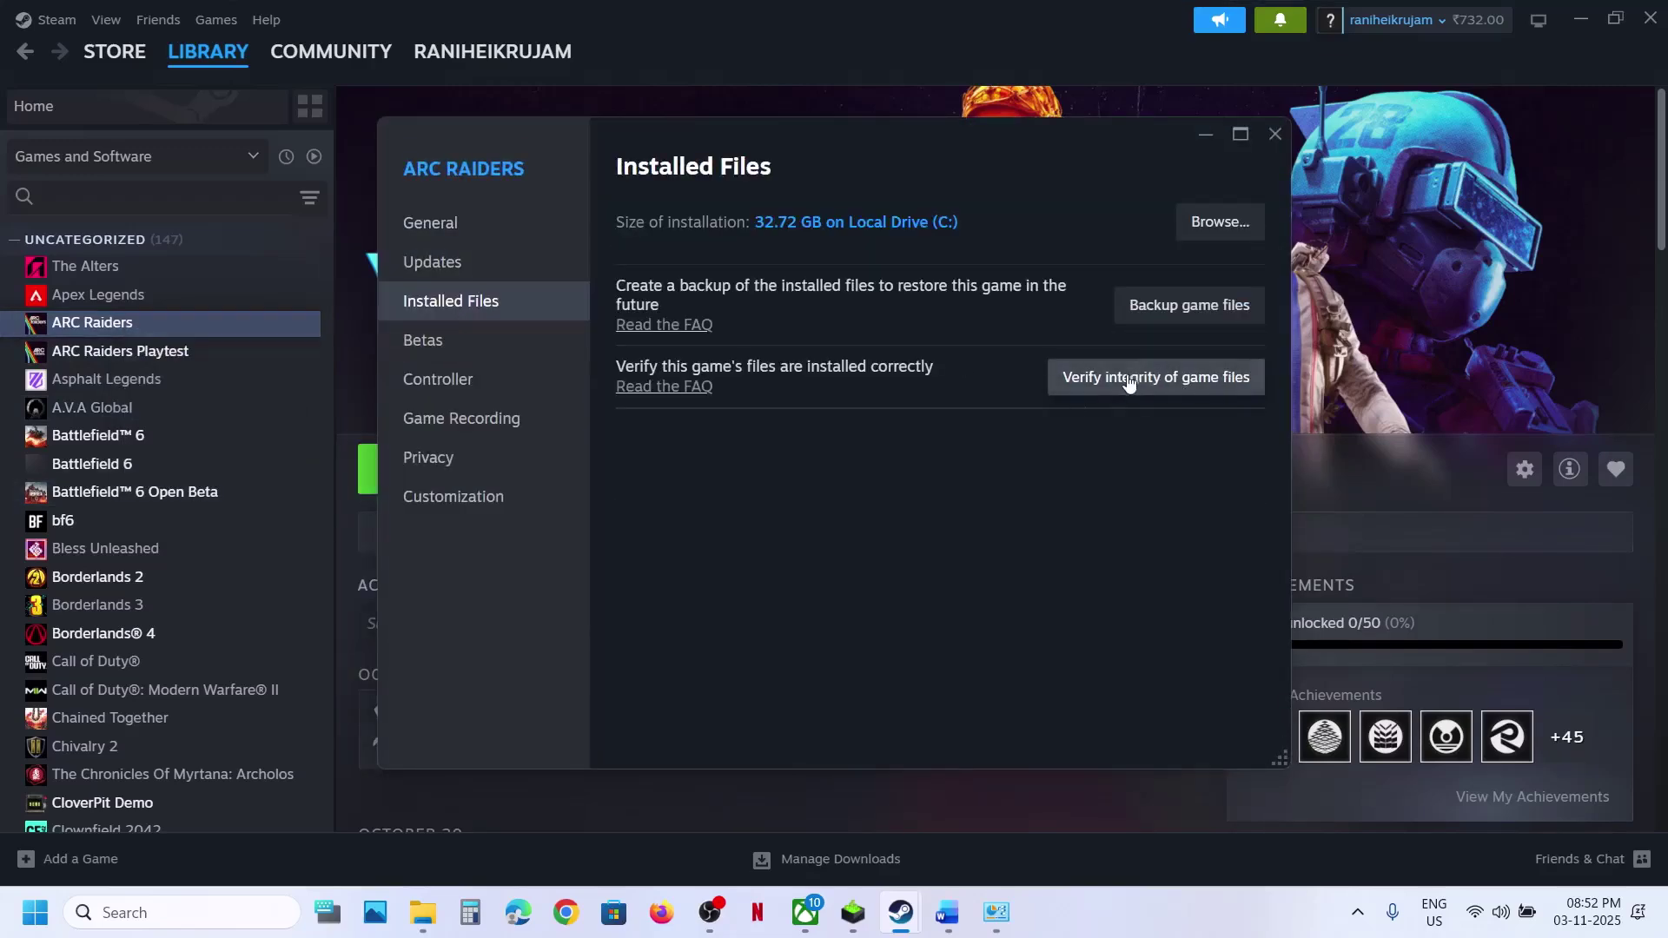
left_click(1275, 133)
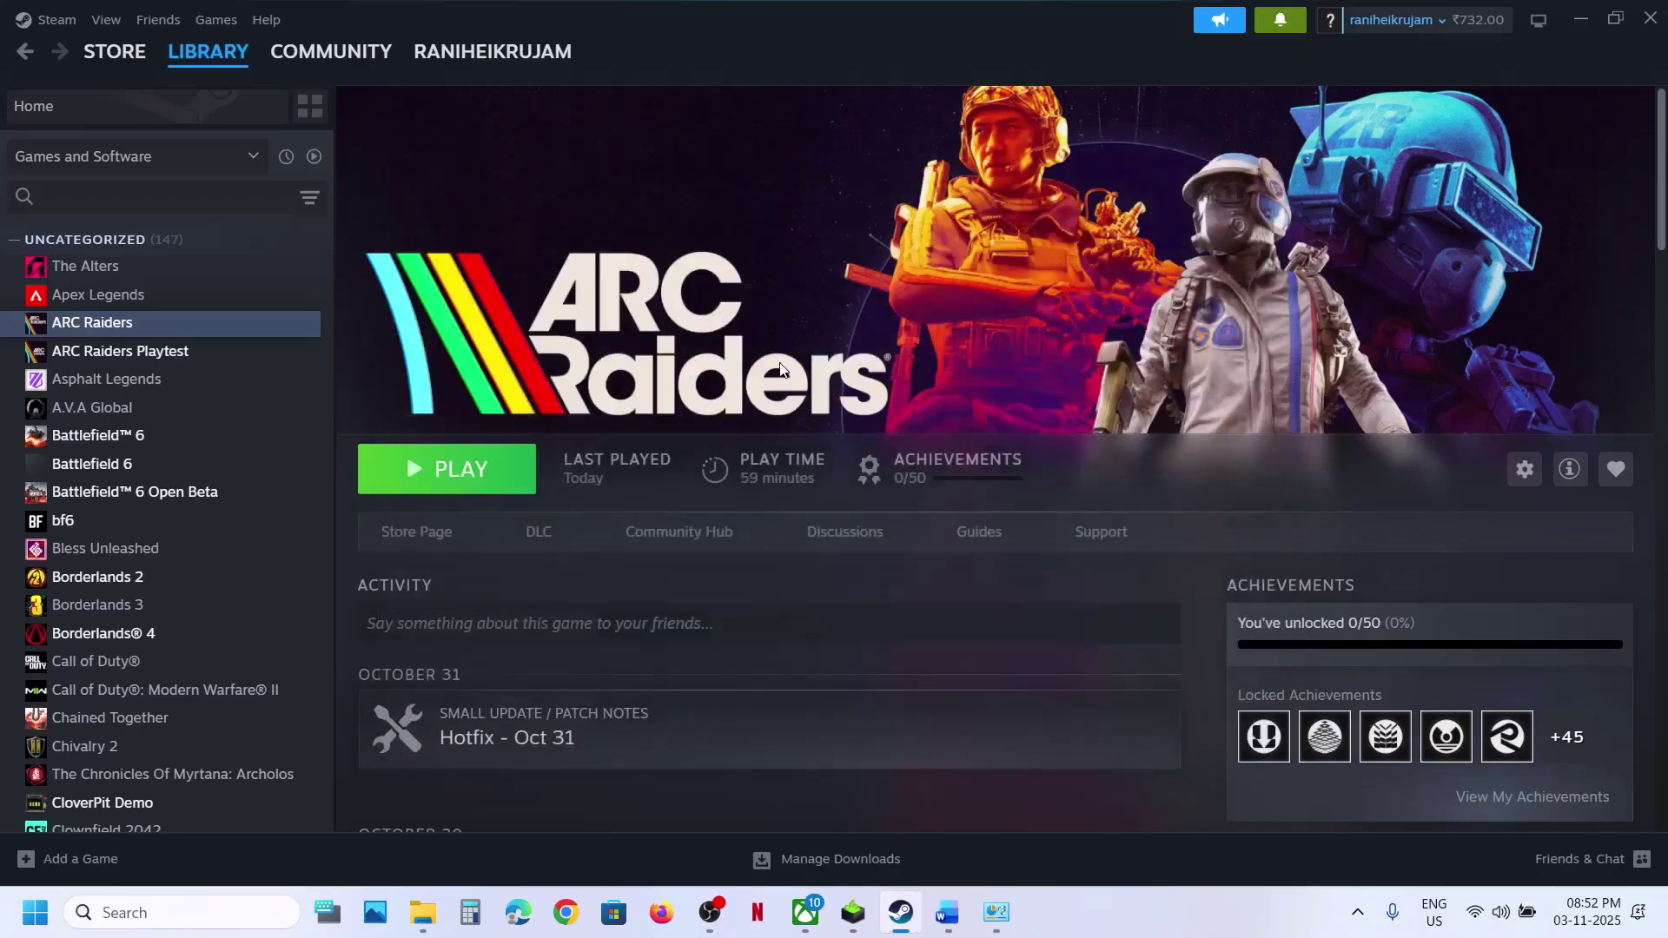
left_click(1071, 909)
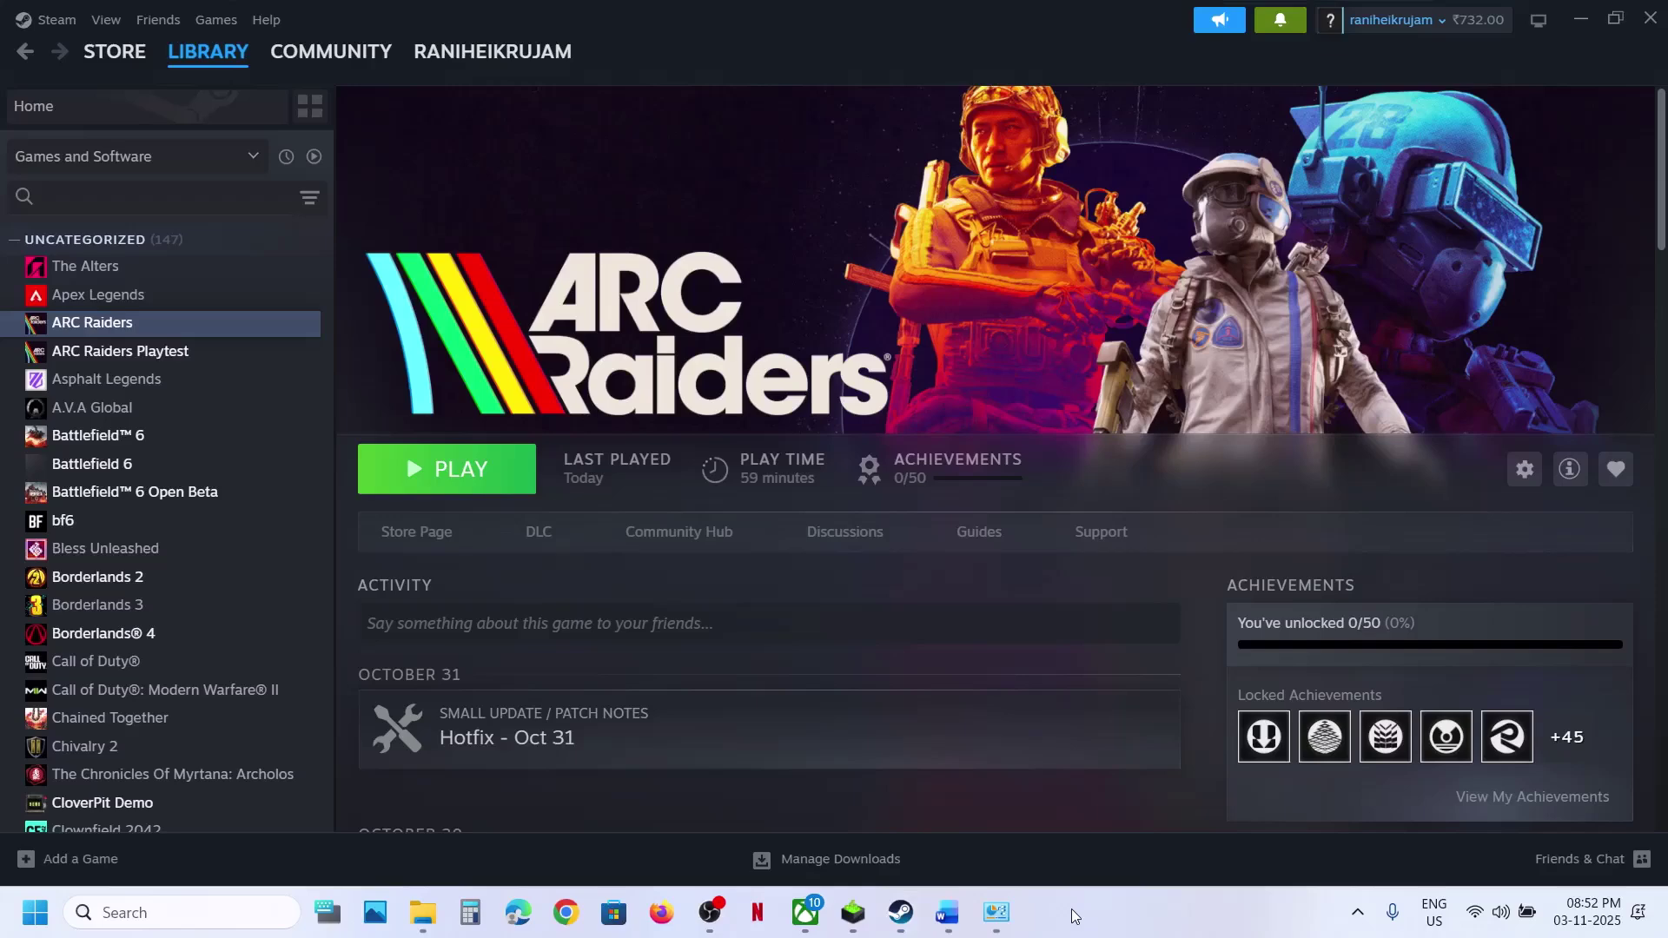